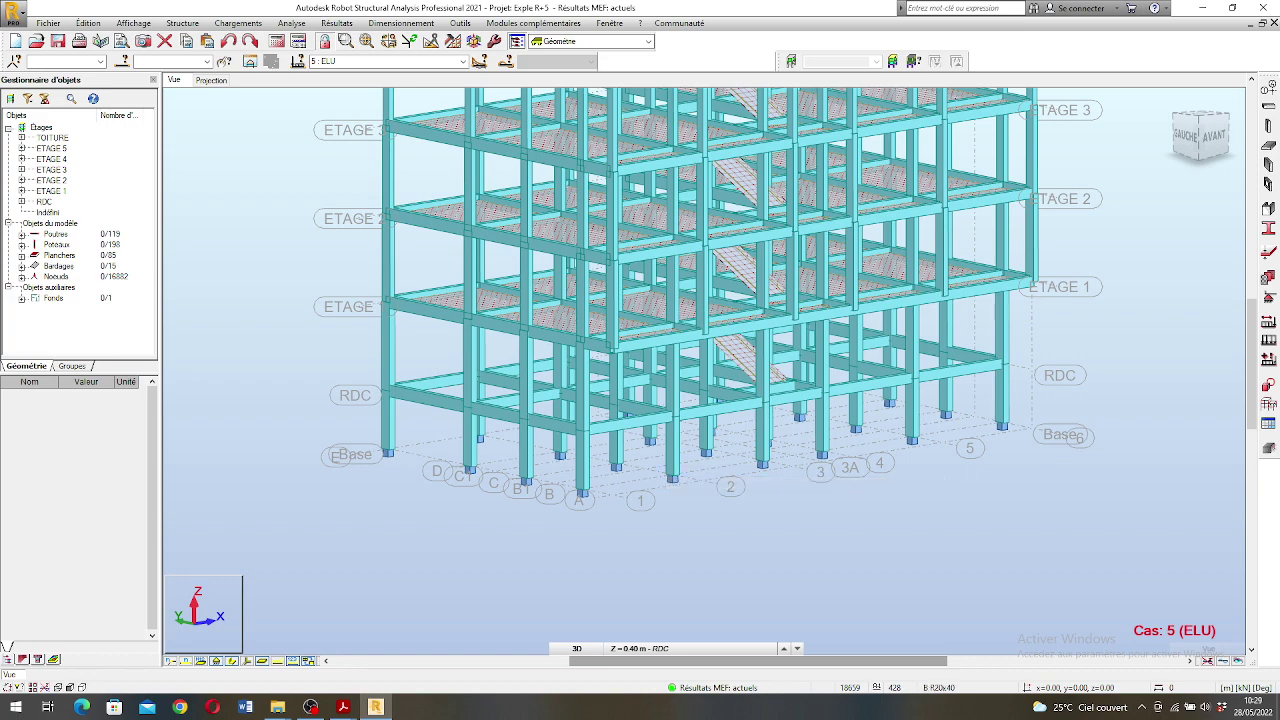
- Examine the building's lower storeys and the column supports at base level from several 3D angles
drag(667, 460, 718, 465)
scroll(592, 402, down, 5)
shift+middle_drag(592, 402, 688, 412)
scroll(682, 452, up, 4)
scroll(690, 447, up, 2)
scroll(688, 412, down, 4)
scroll(674, 448, up, 1)
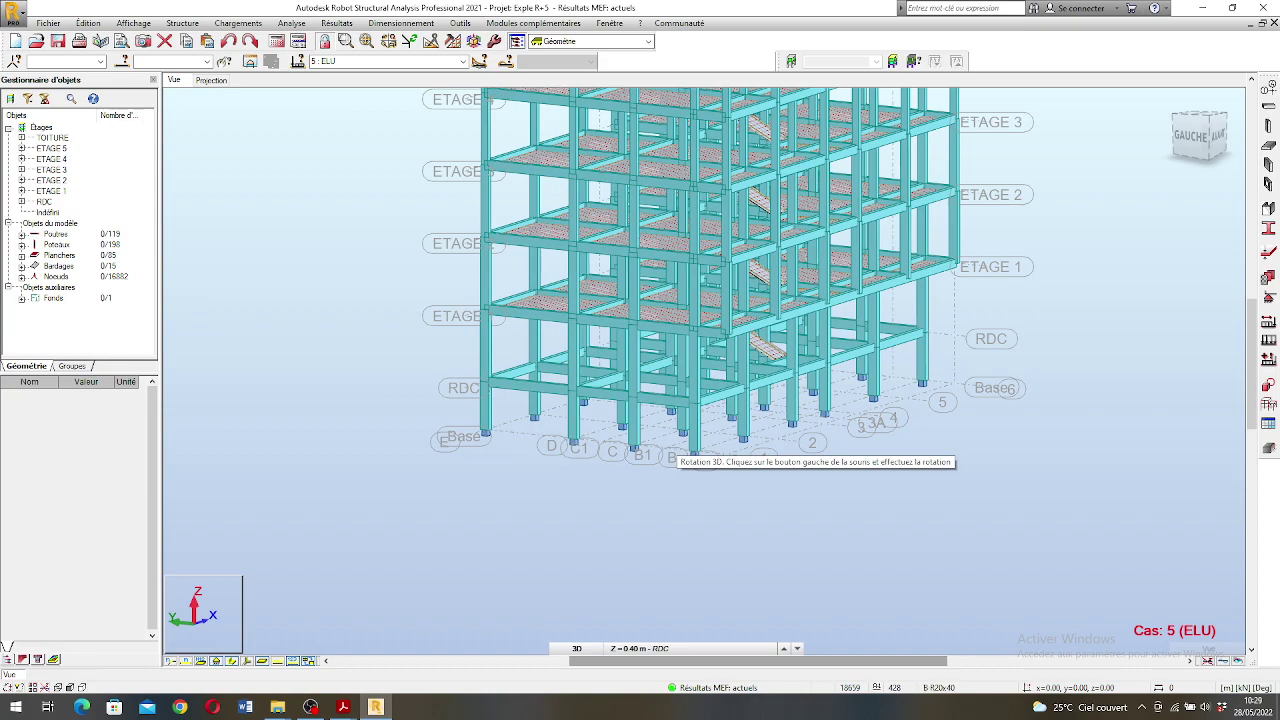
mouse_move(678, 445)
mouse_down()
mouse_move(580, 445)
mouse_move(615, 428)
mouse_move(590, 400)
mouse_move(600, 430)
mouse_move(678, 436)
mouse_up()
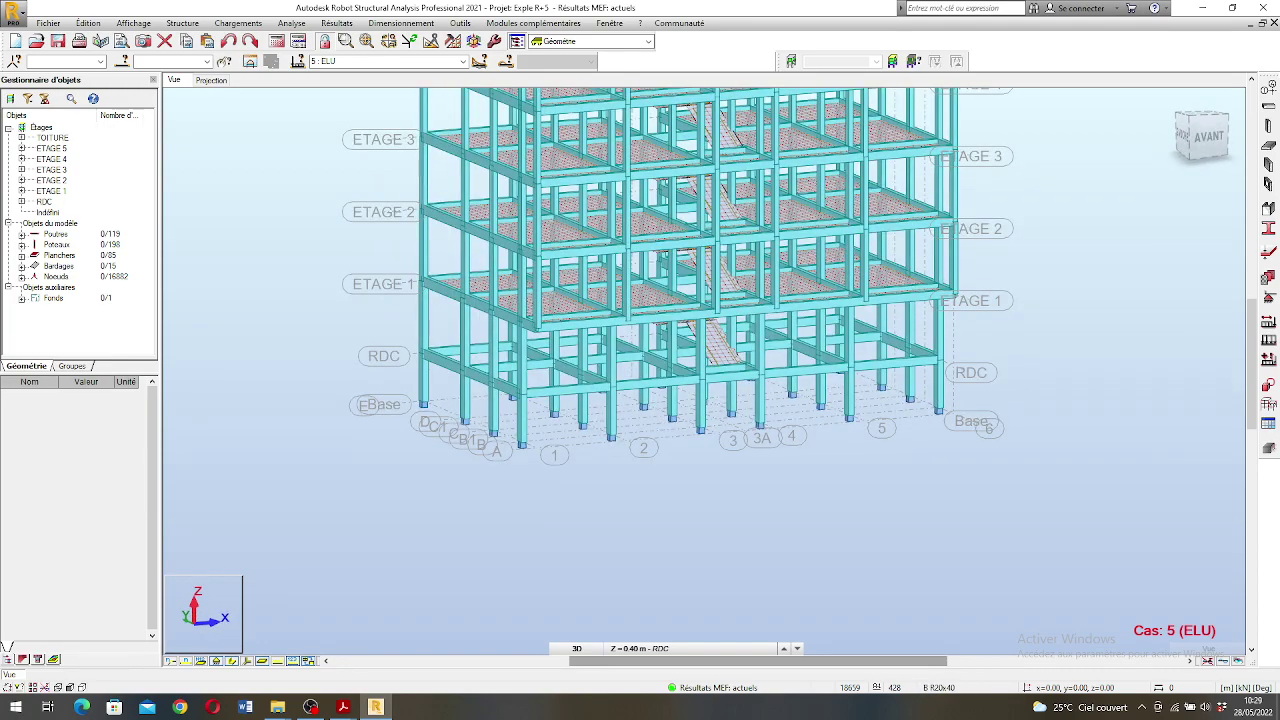
- In the base plan at Z = -1.60 m, assign the nodal support "Appui simple" to the four column nodes along axis 1
click(211, 80)
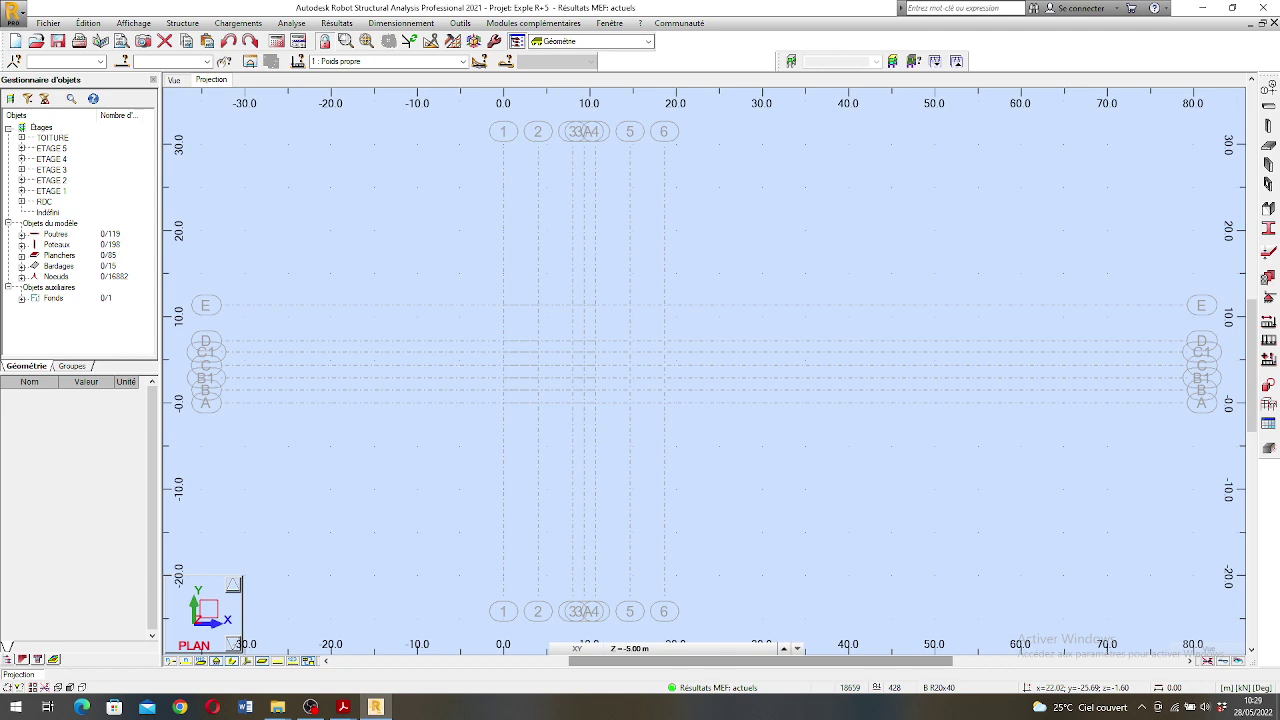
scroll(501, 342, up, 5)
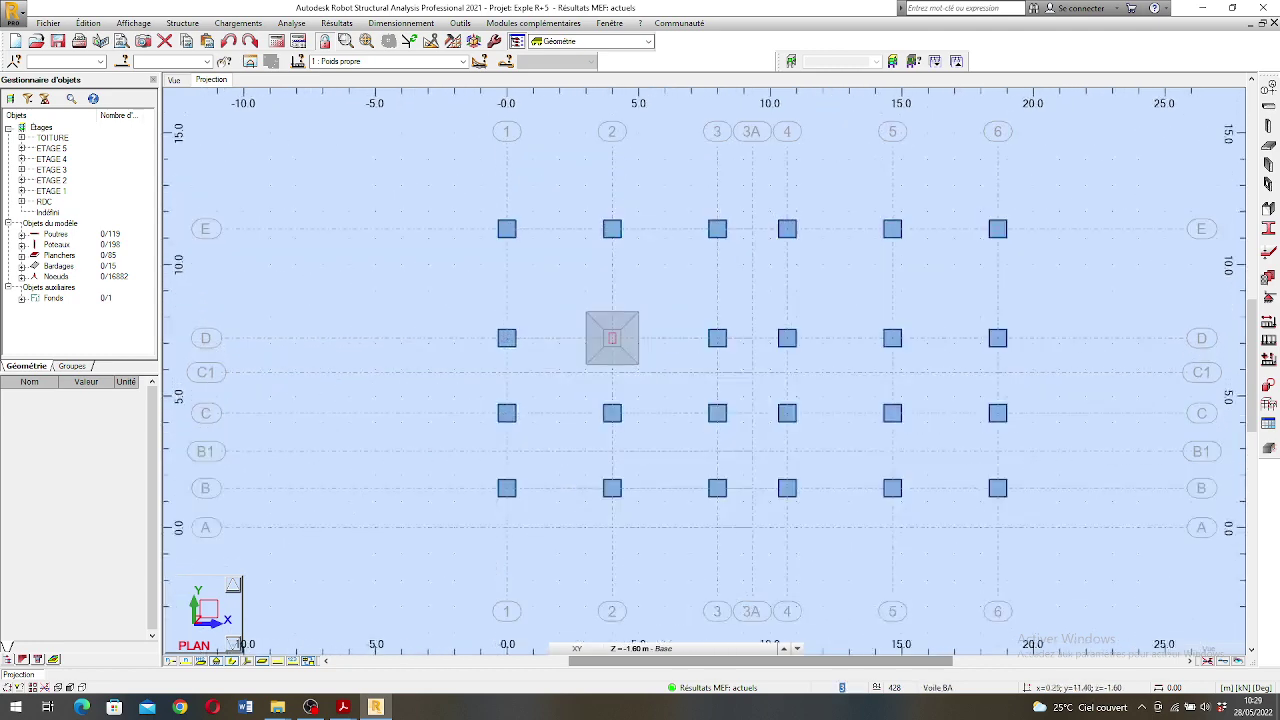
drag(469, 186, 541, 514)
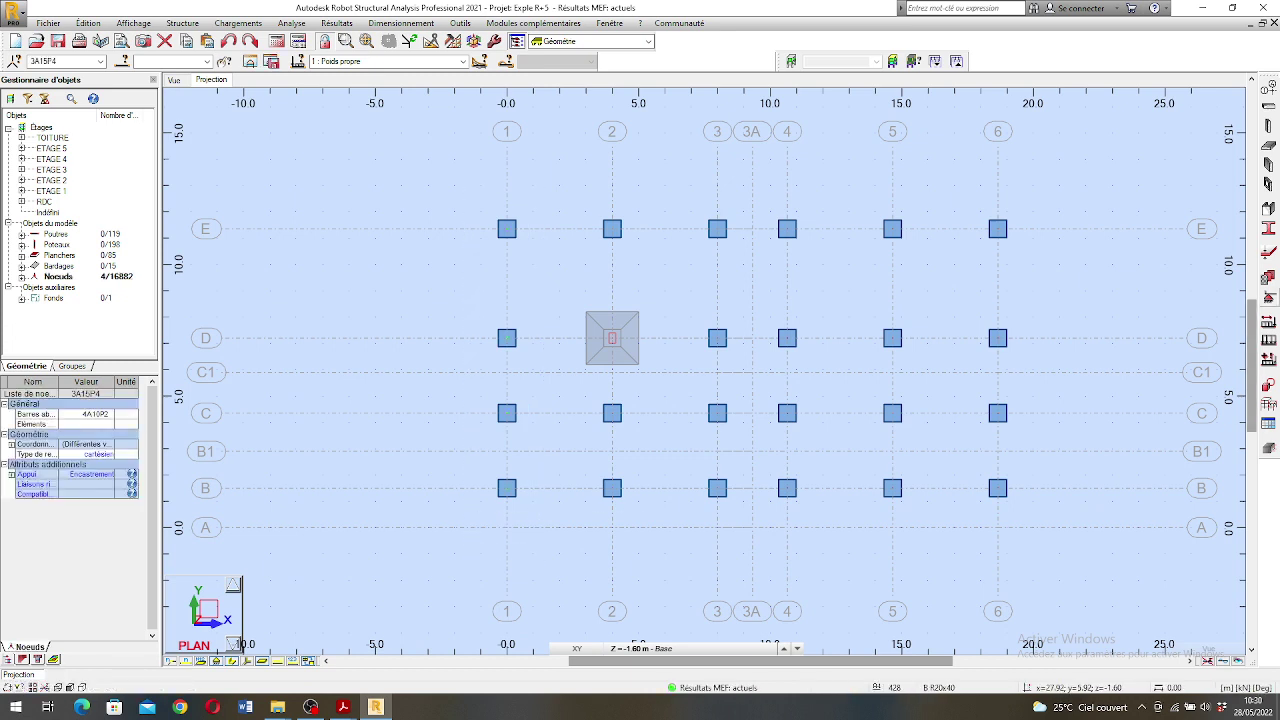
click(1269, 298)
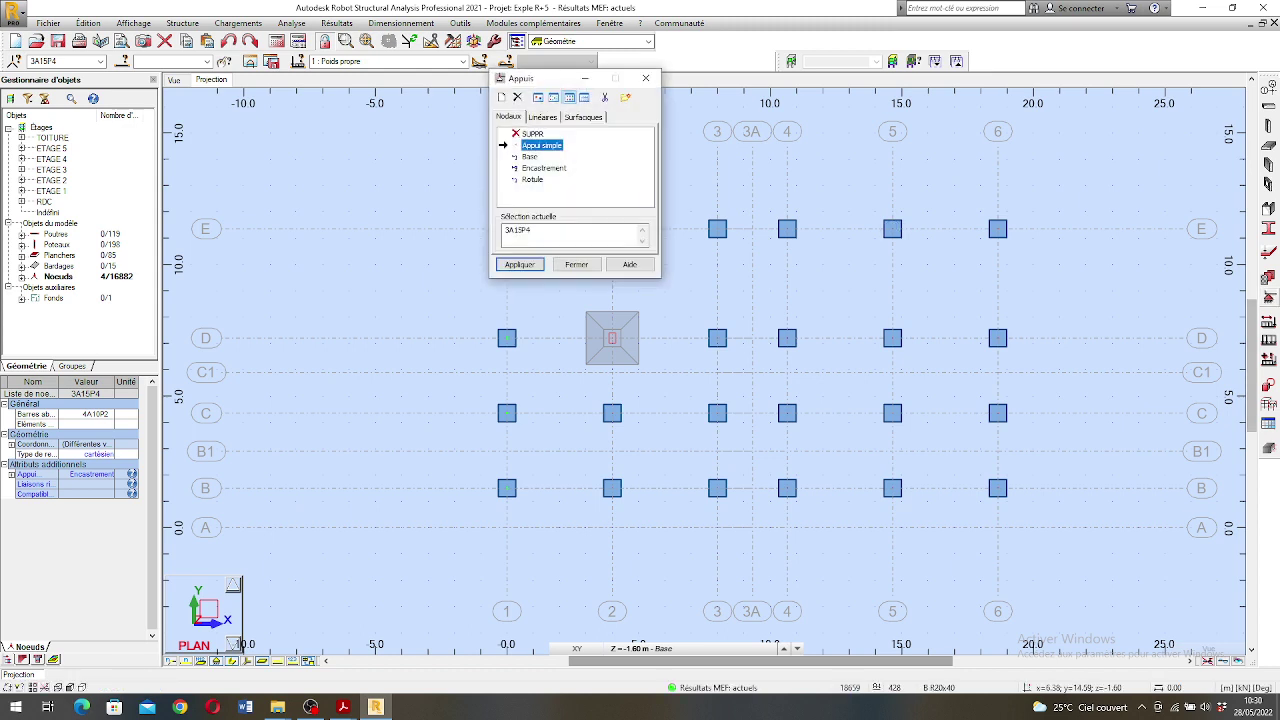
click(520, 265)
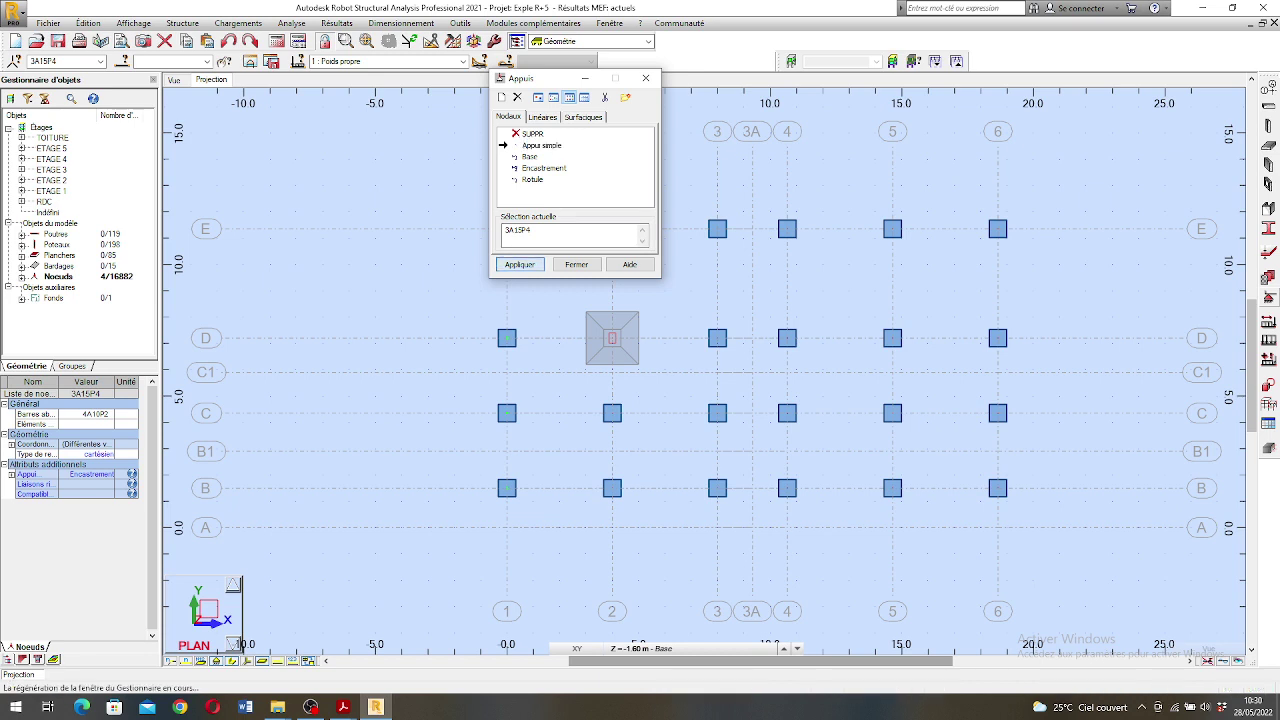
key(Return)
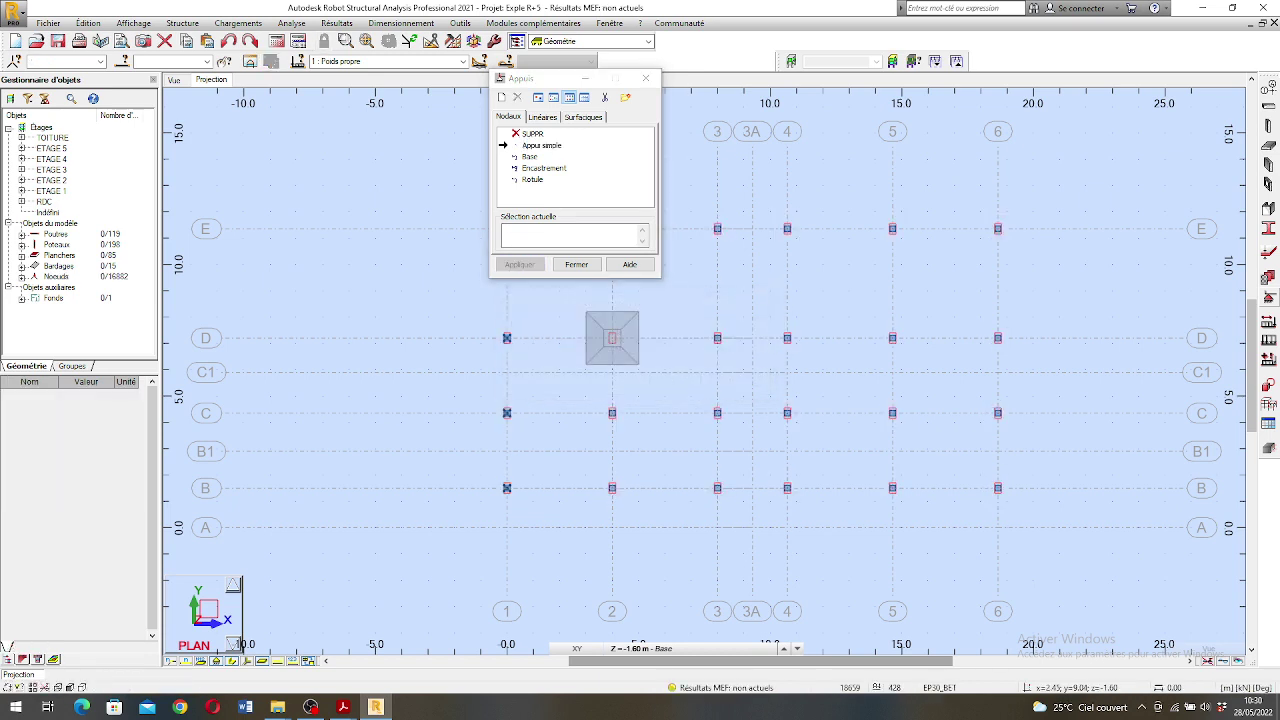
click(577, 265)
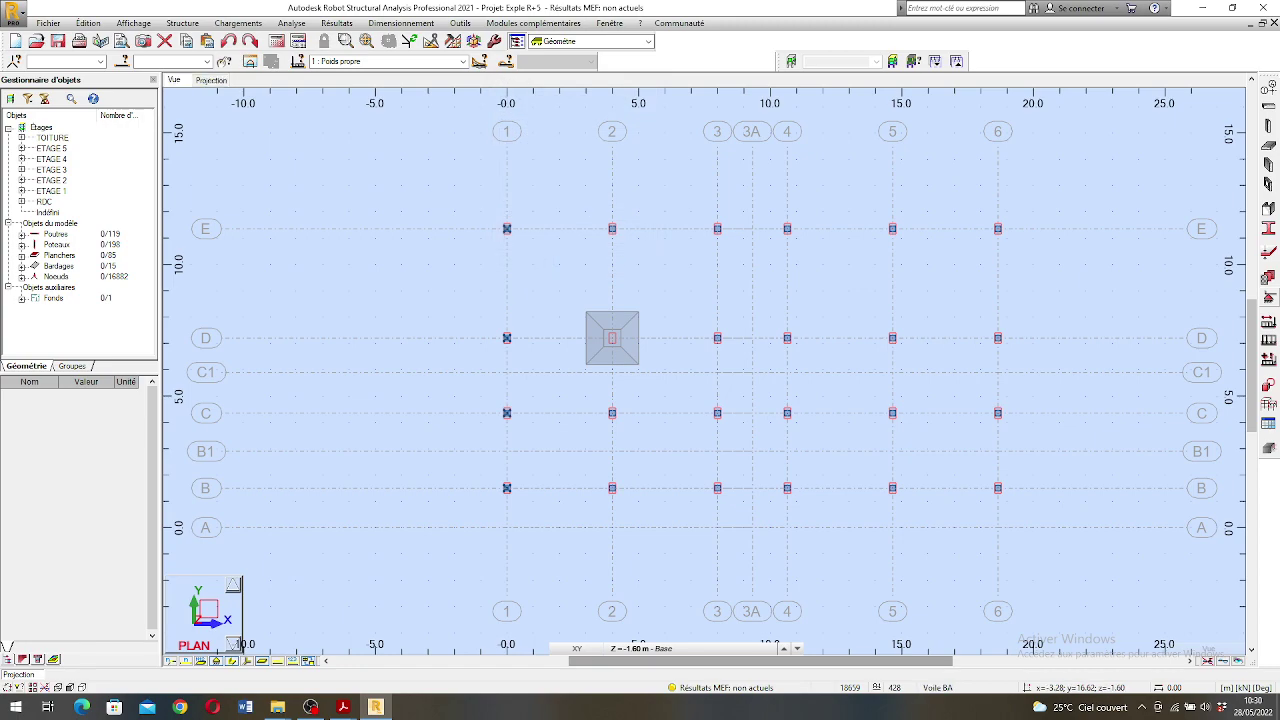
- Inspect the simple supports under the axis 1 columns in the 3D view
key(ctrl+alt+0)
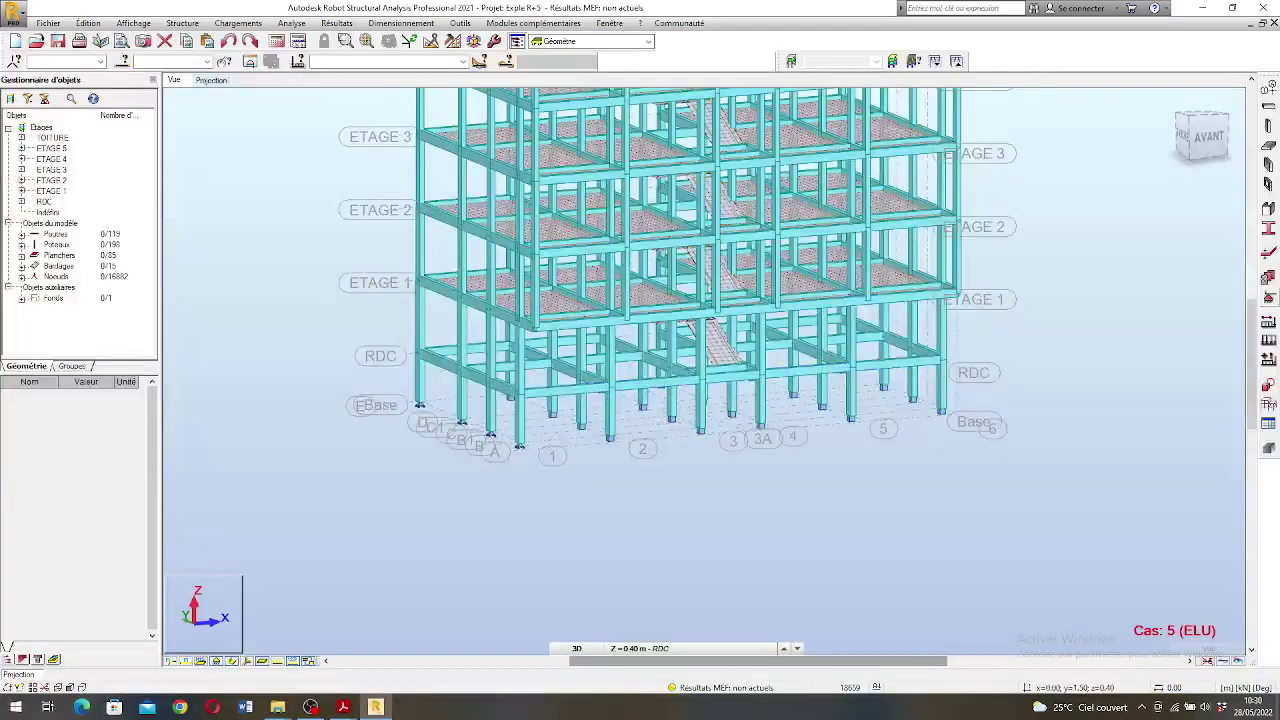
scroll(445, 450, up, 5)
right_click(384, 490)
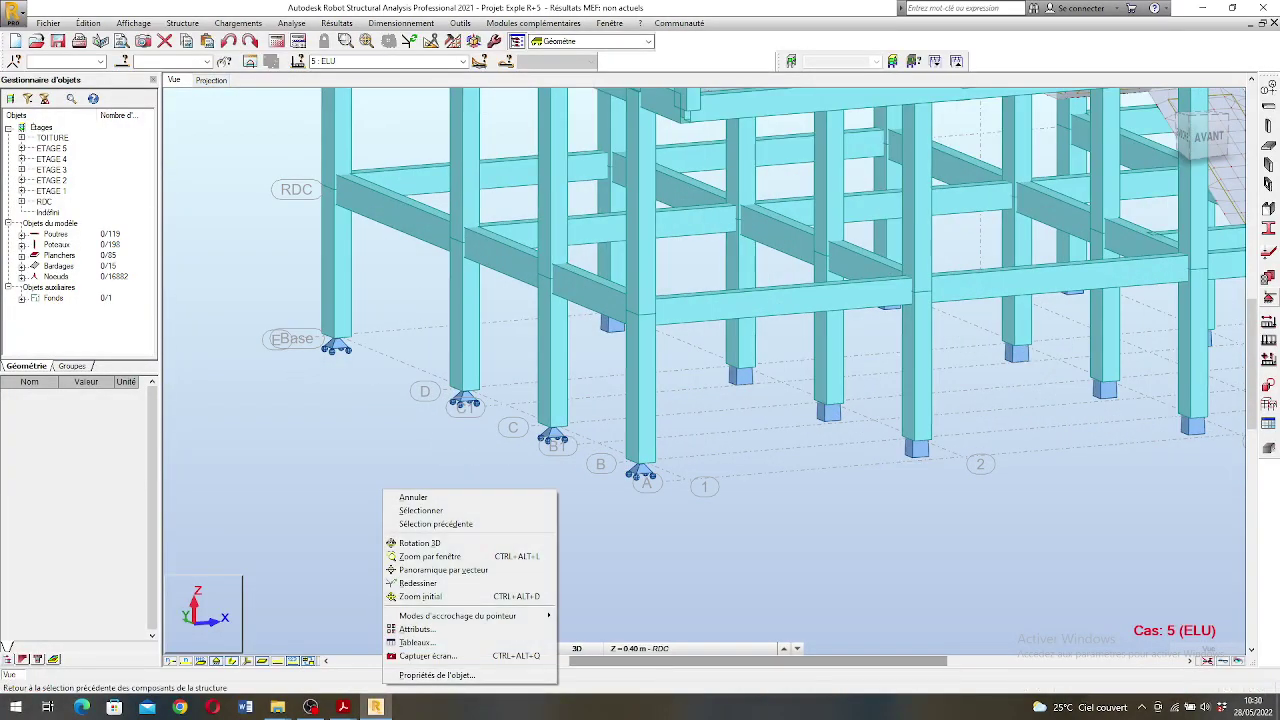
click(425, 543)
mouse_move(430, 520)
mouse_down()
mouse_move(510, 470)
mouse_move(632, 442)
mouse_move(600, 442)
mouse_up()
scroll(510, 460, down, 3)
scroll(600, 445, up, 5)
scroll(632, 442, down, 3)
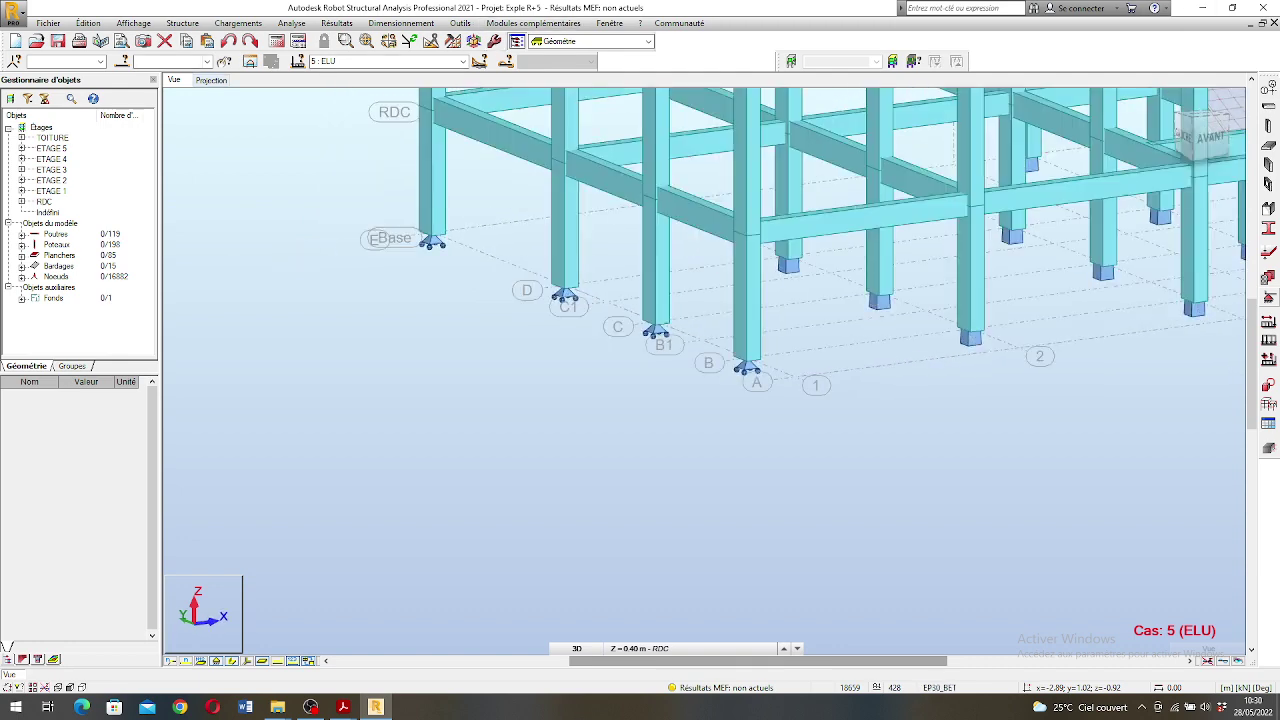
- Return to the base plan and apply polyline-contour object 428 with the definition method set to "Ligne"
click(211, 80)
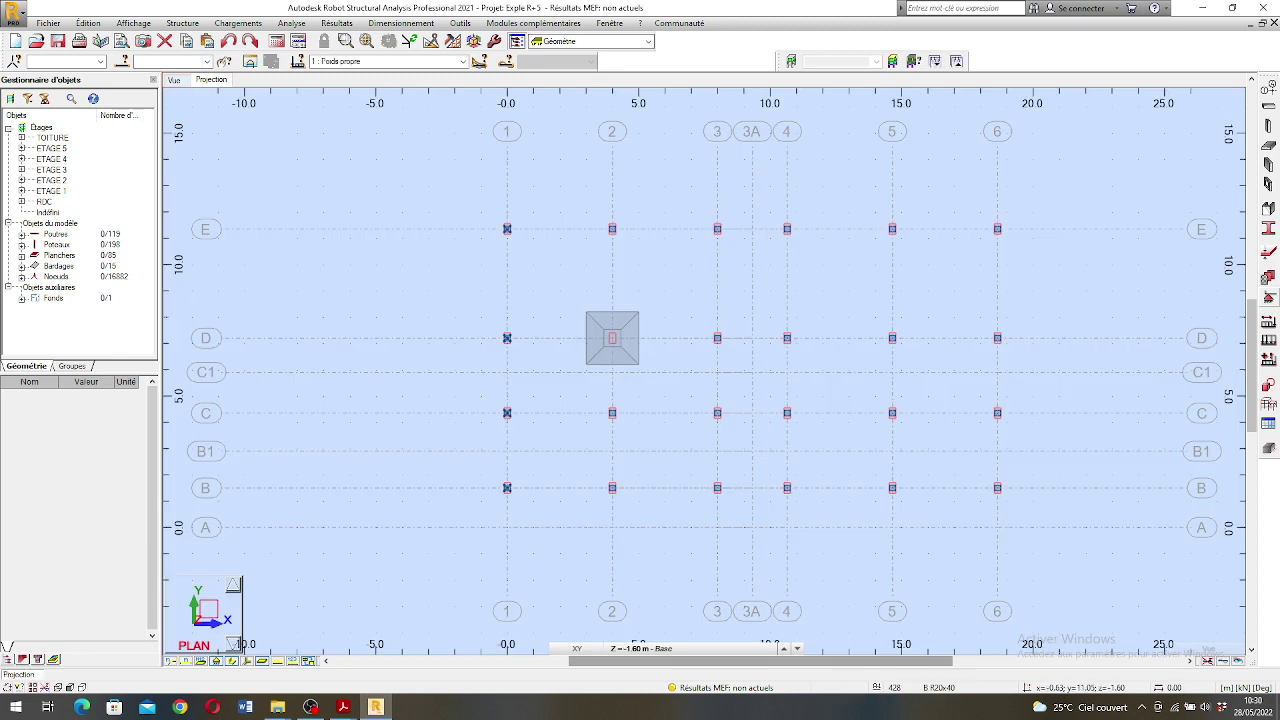
scroll(507, 229, up, 2)
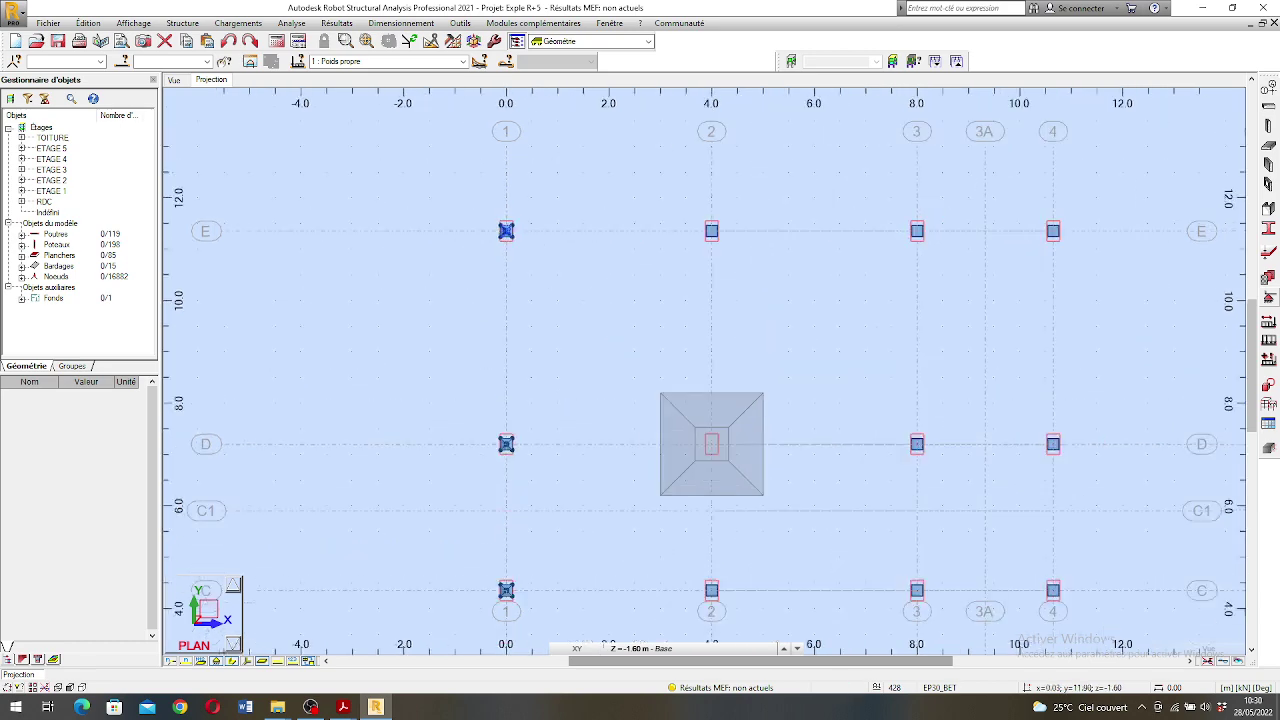
scroll(507, 229, down, 2)
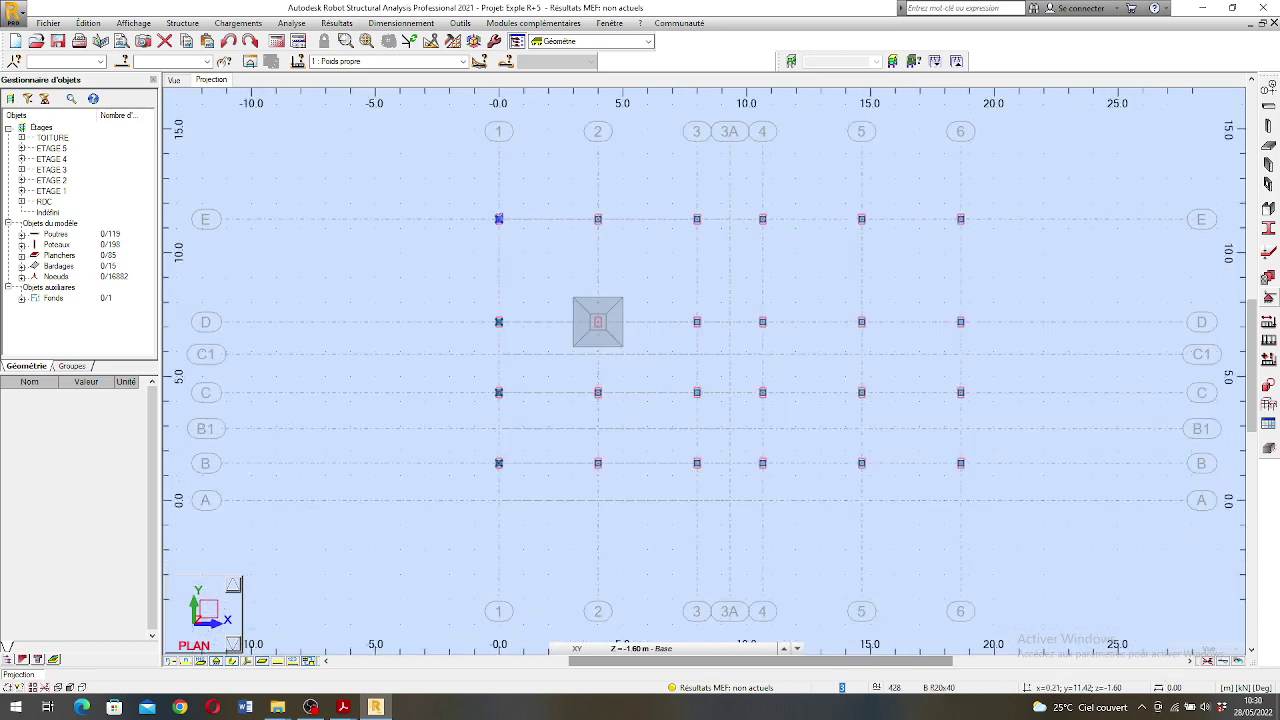
scroll(503, 226, up, 3)
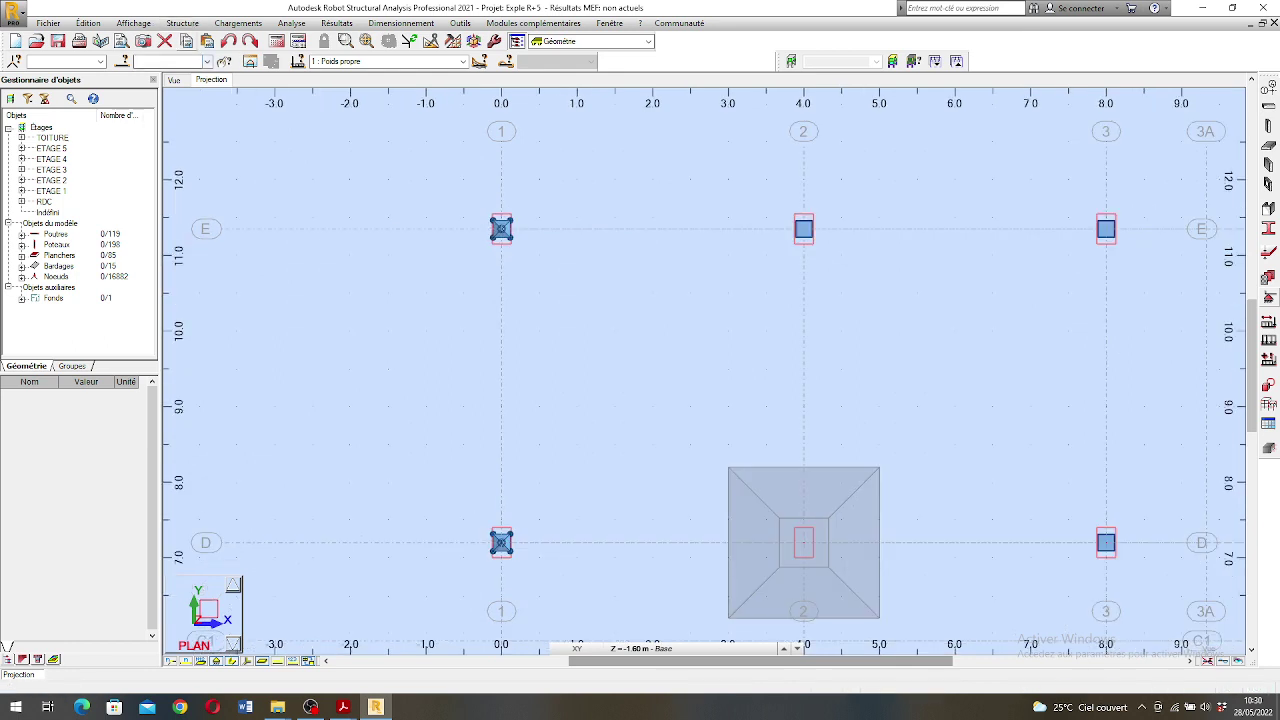
click(182, 23)
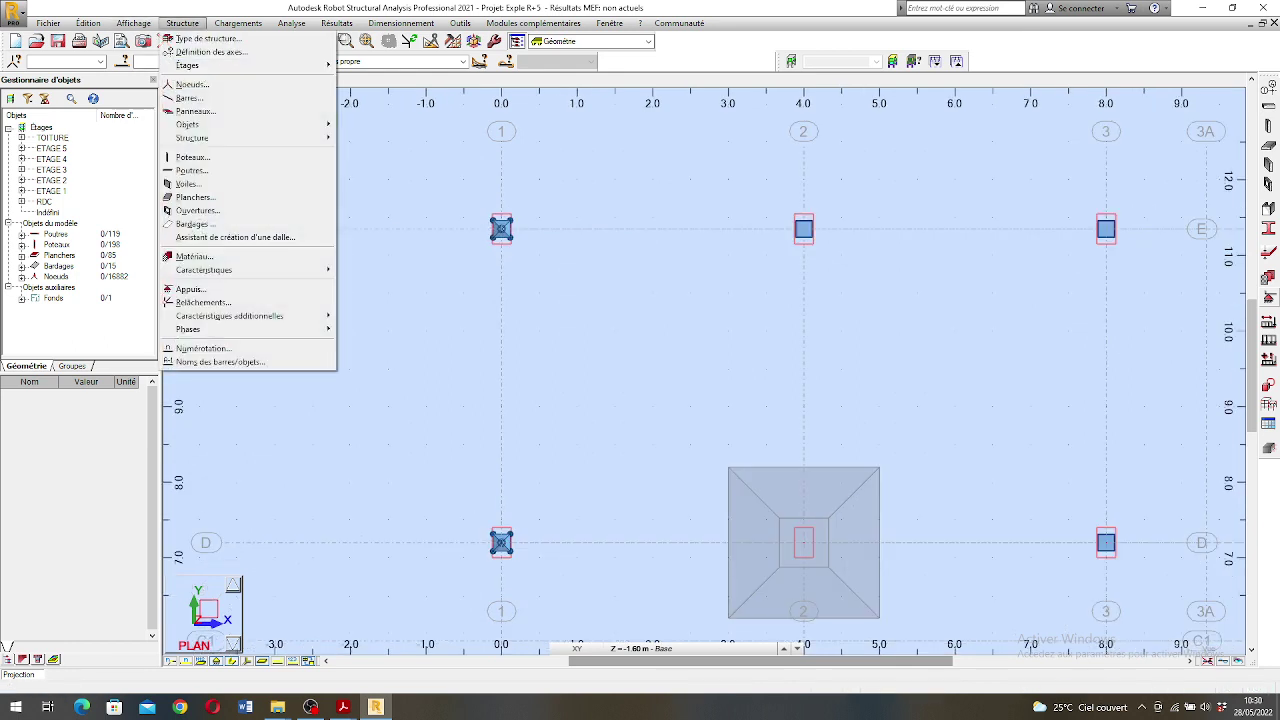
mouse_move(200, 137)
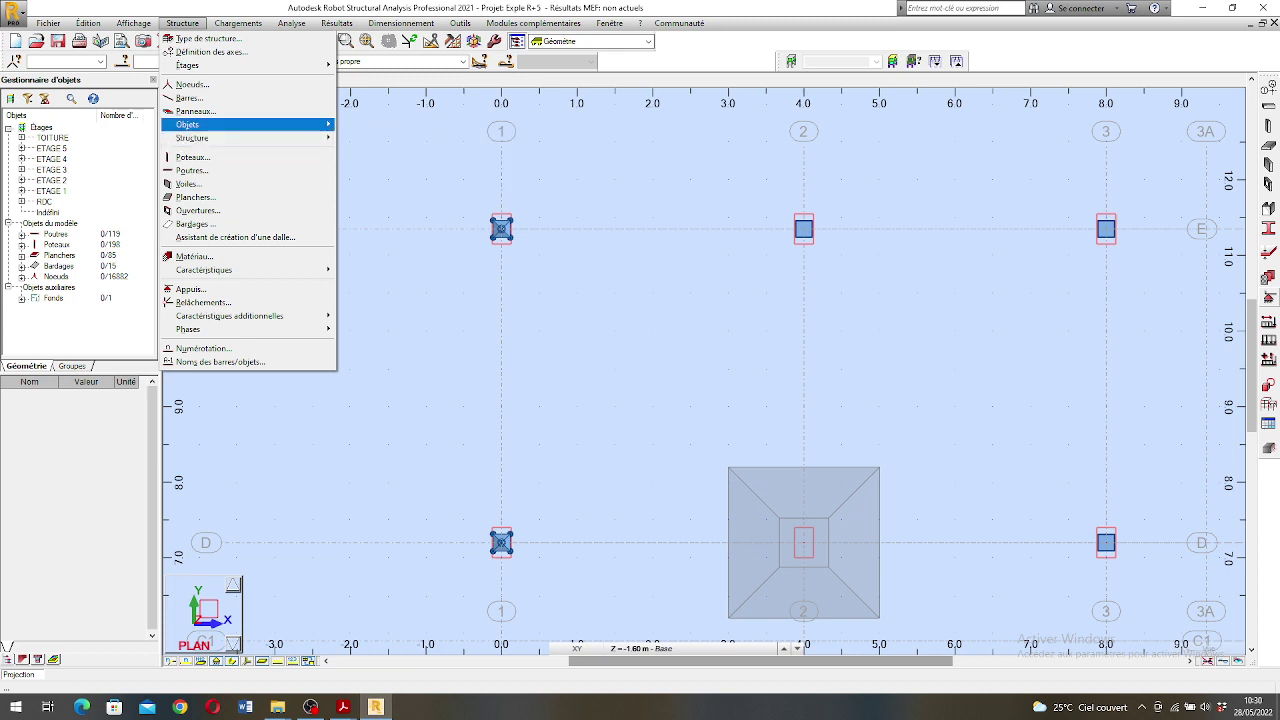
click(400, 124)
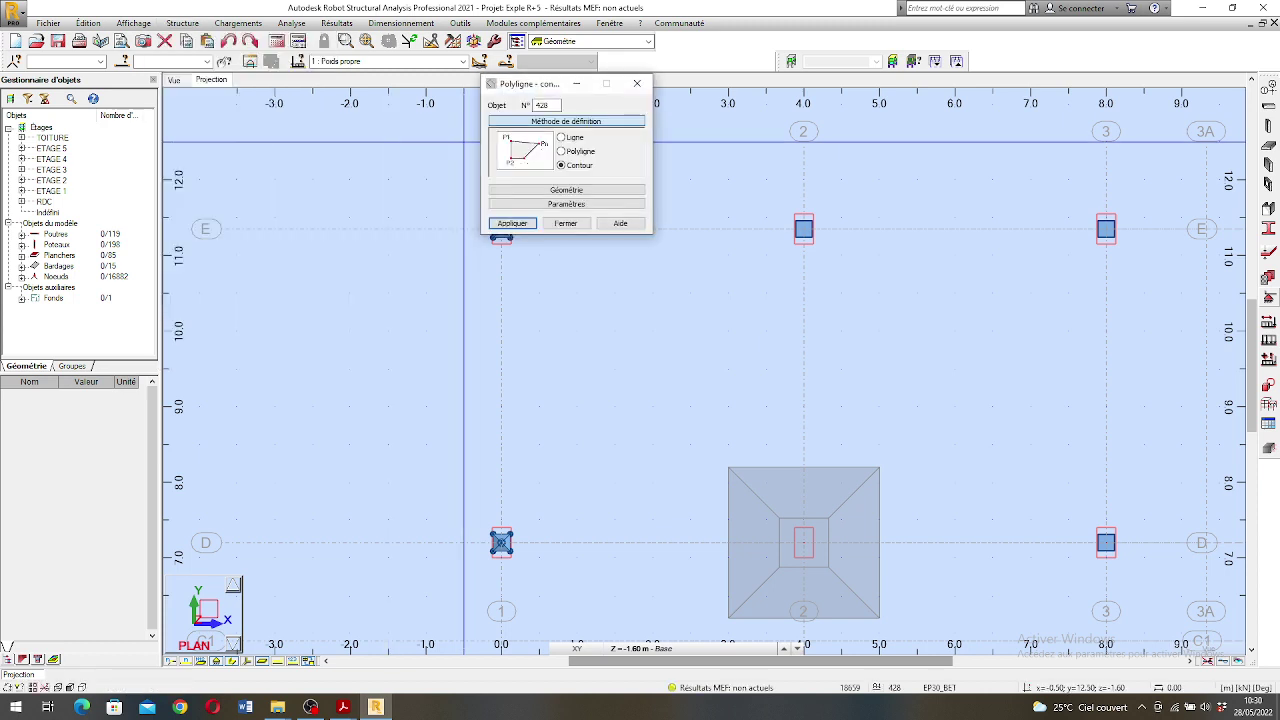
click(561, 137)
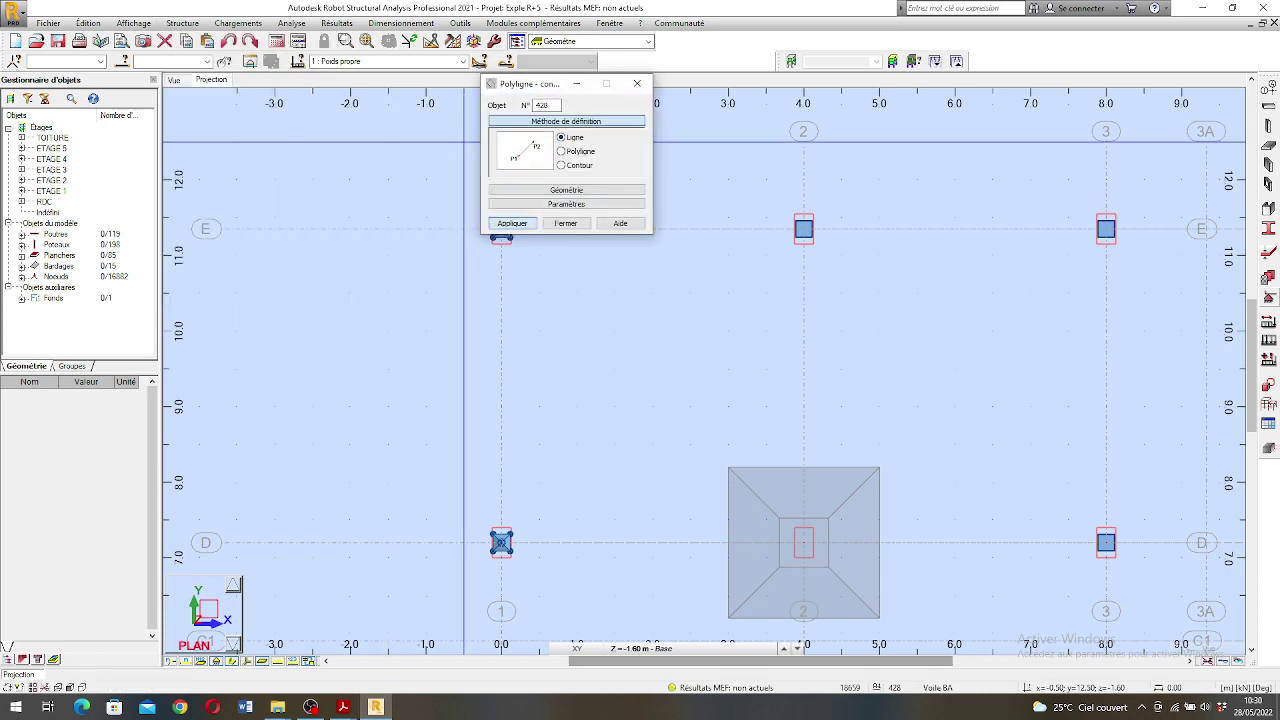
click(512, 223)
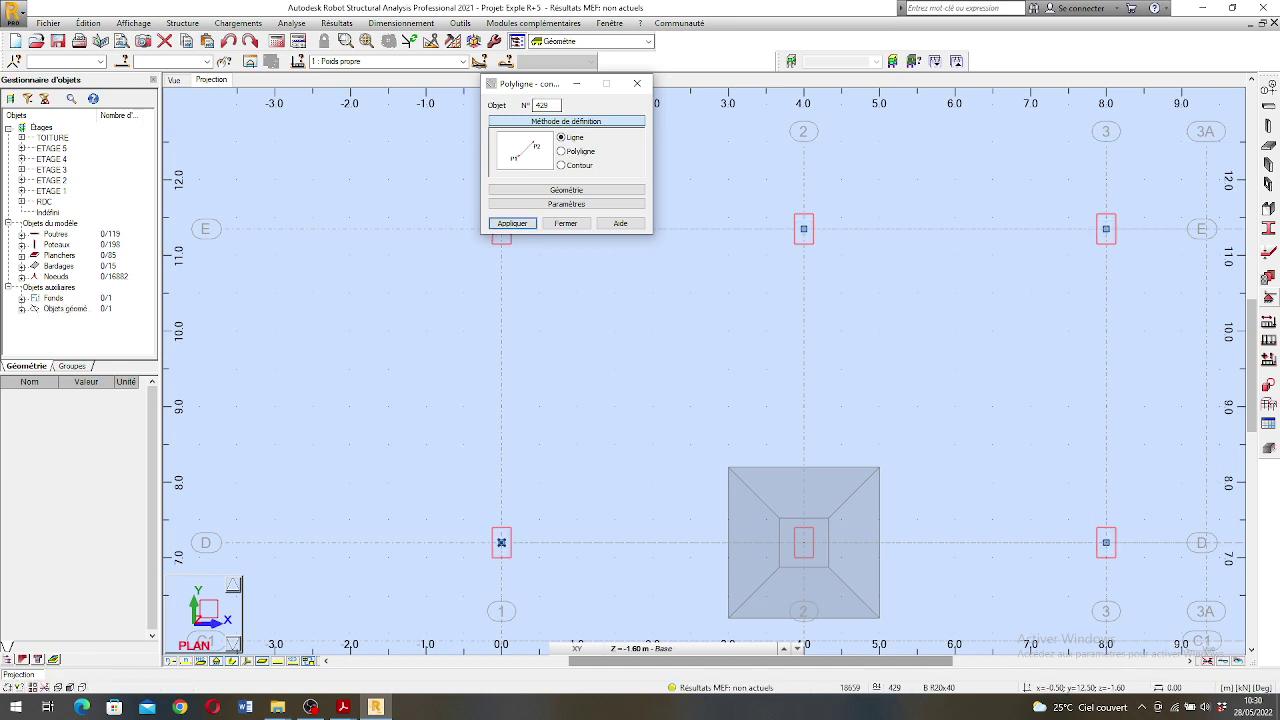
- Draw a short line along axis 1 from the column node at 0.00; 11.35; -1.60, extending outward beyond axis E
drag(530, 84, 678, 109)
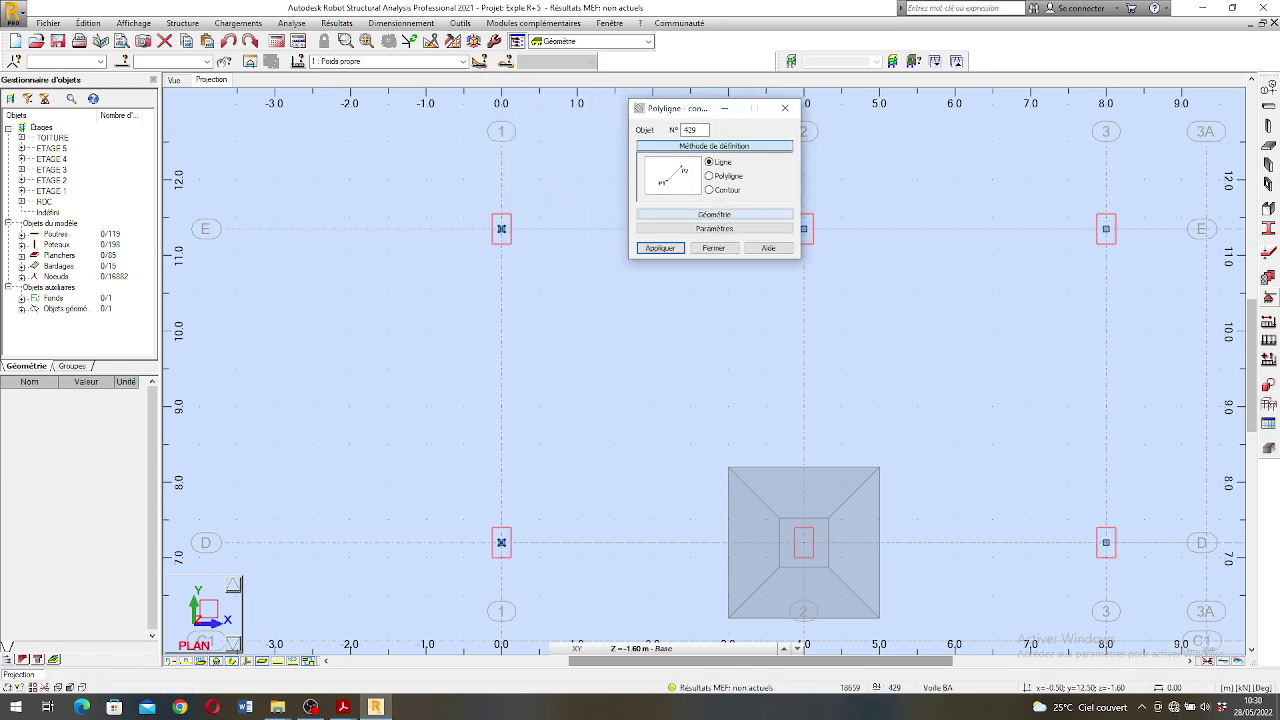
click(714, 214)
click(501, 229)
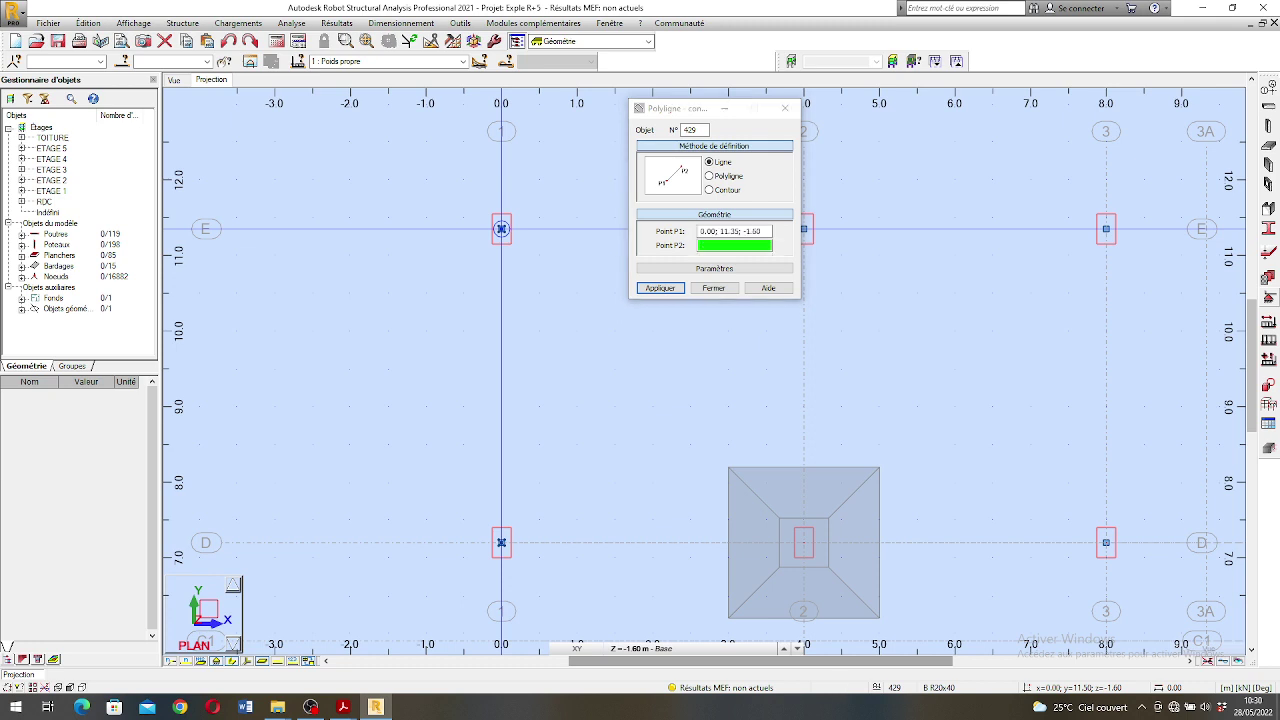
click(501, 180)
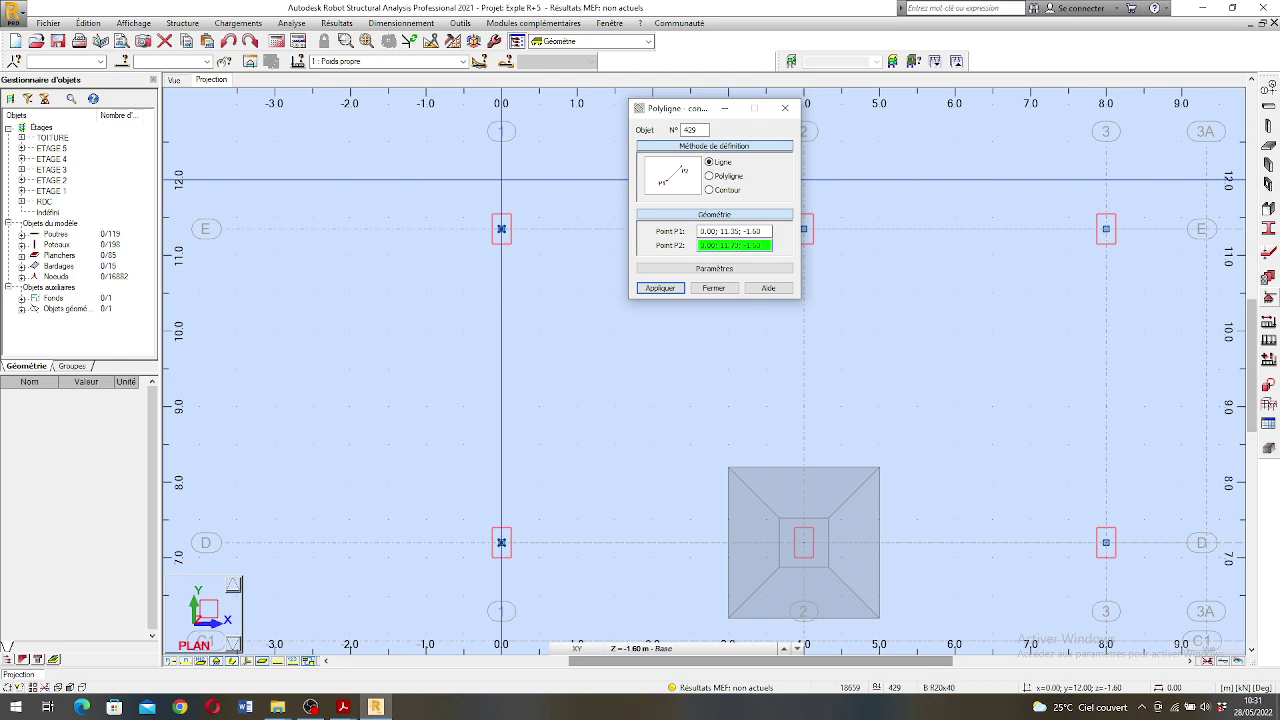
click(660, 288)
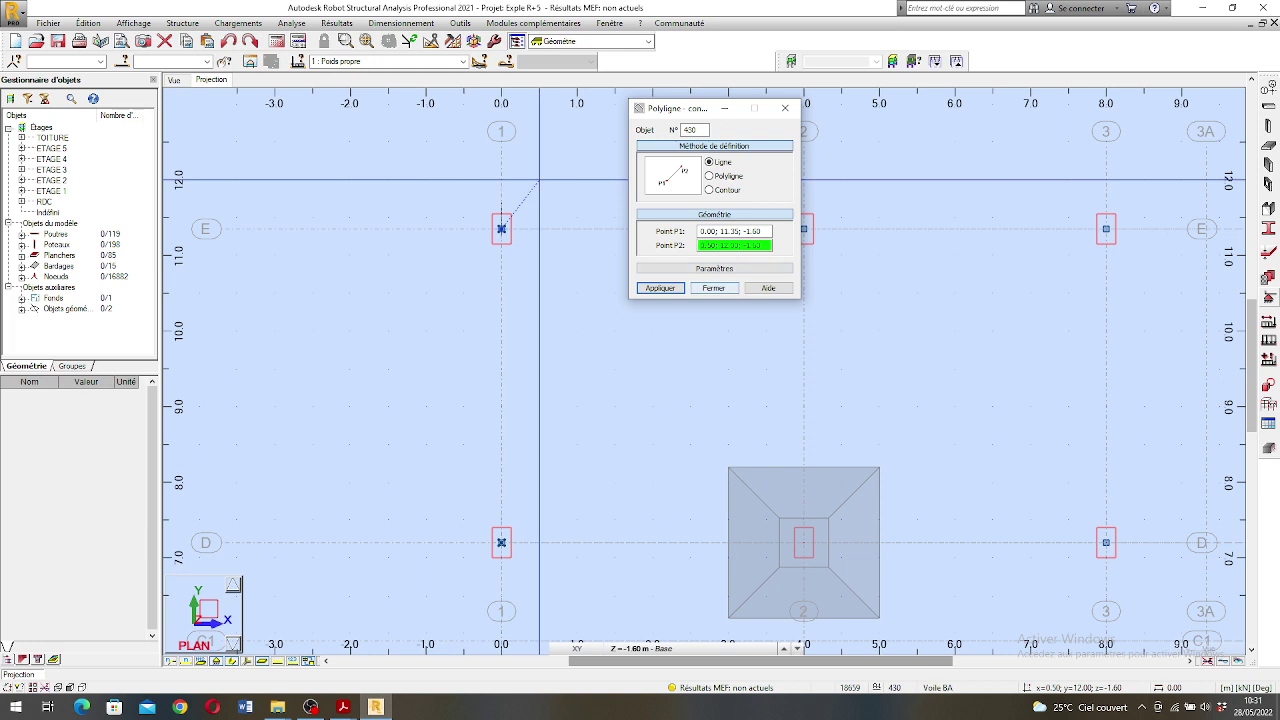
click(713, 288)
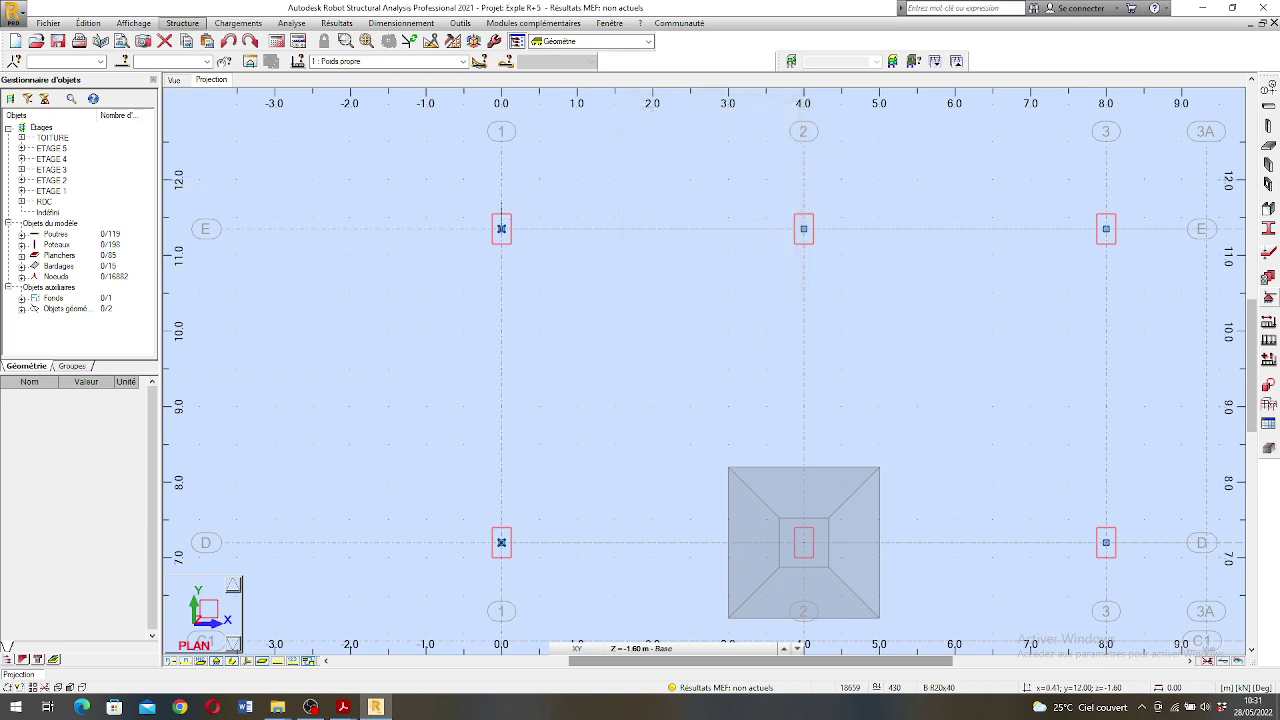
- Draw a line object along axis 1 from the axis B column node at 0.00; 1.50; -1.60 to 0.00; 1.10; -1.60
click(182, 23)
mouse_move(195, 124)
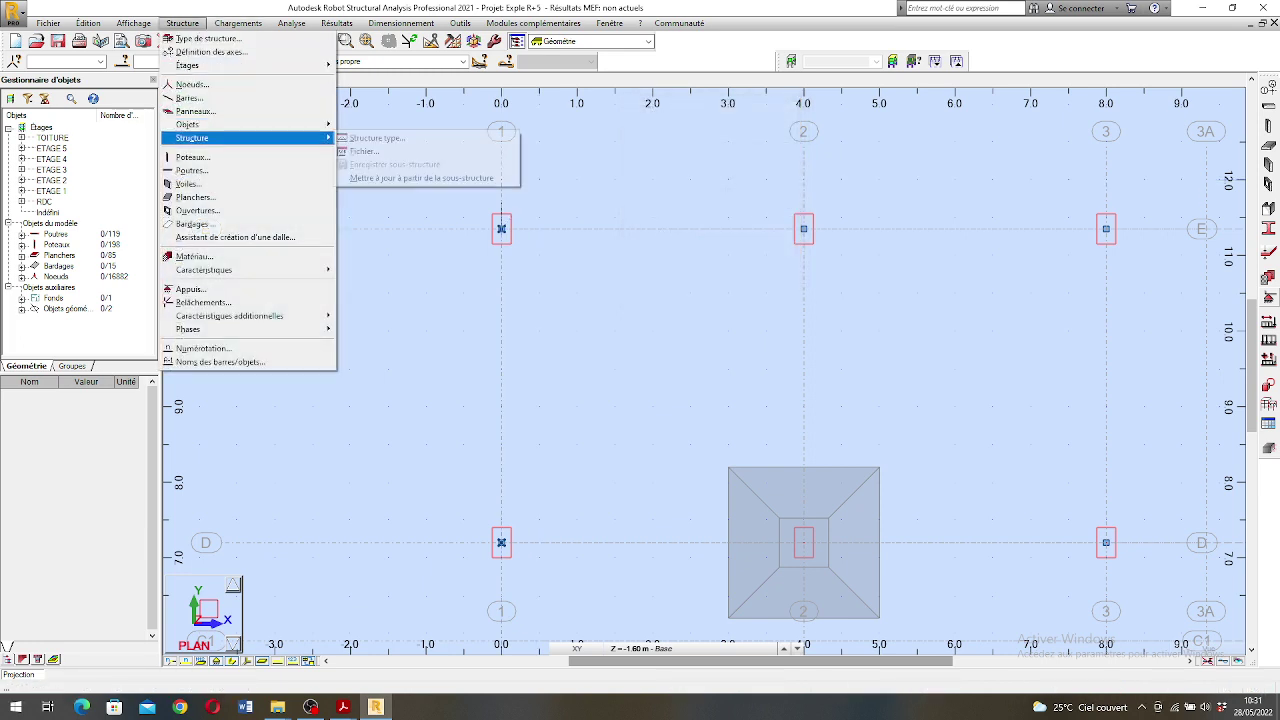
click(375, 124)
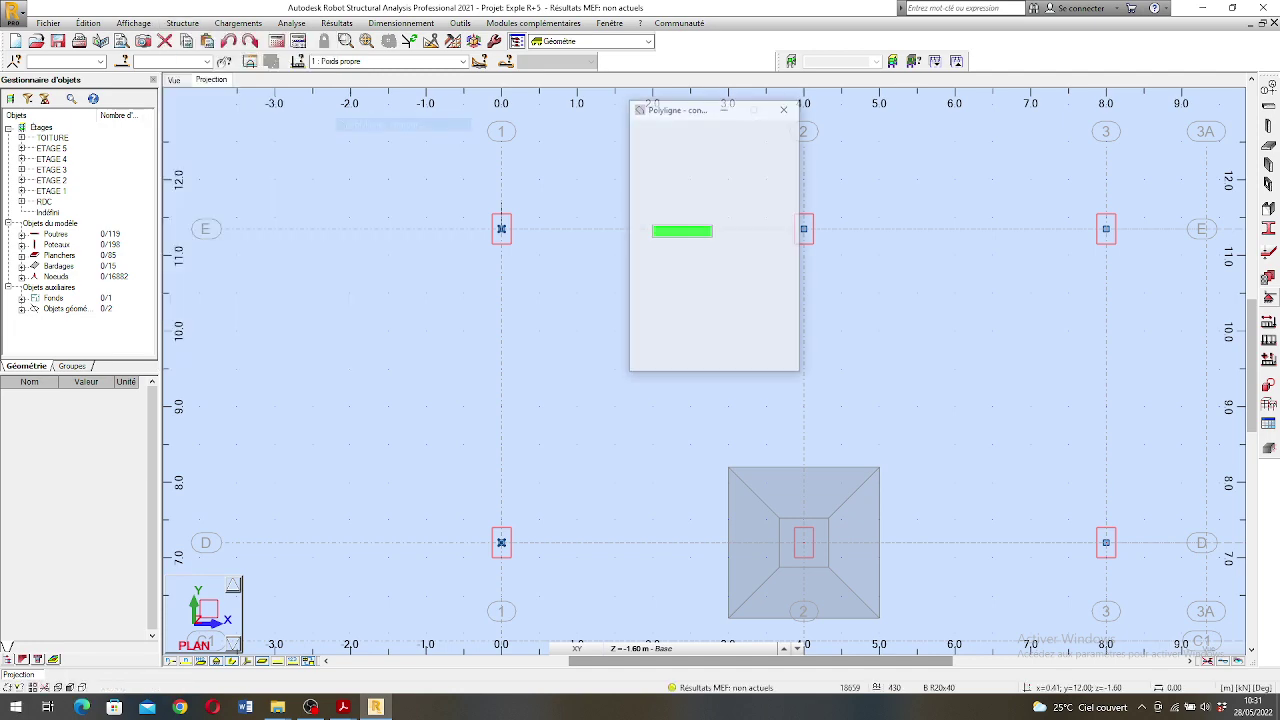
scroll(611, 216, down, 1)
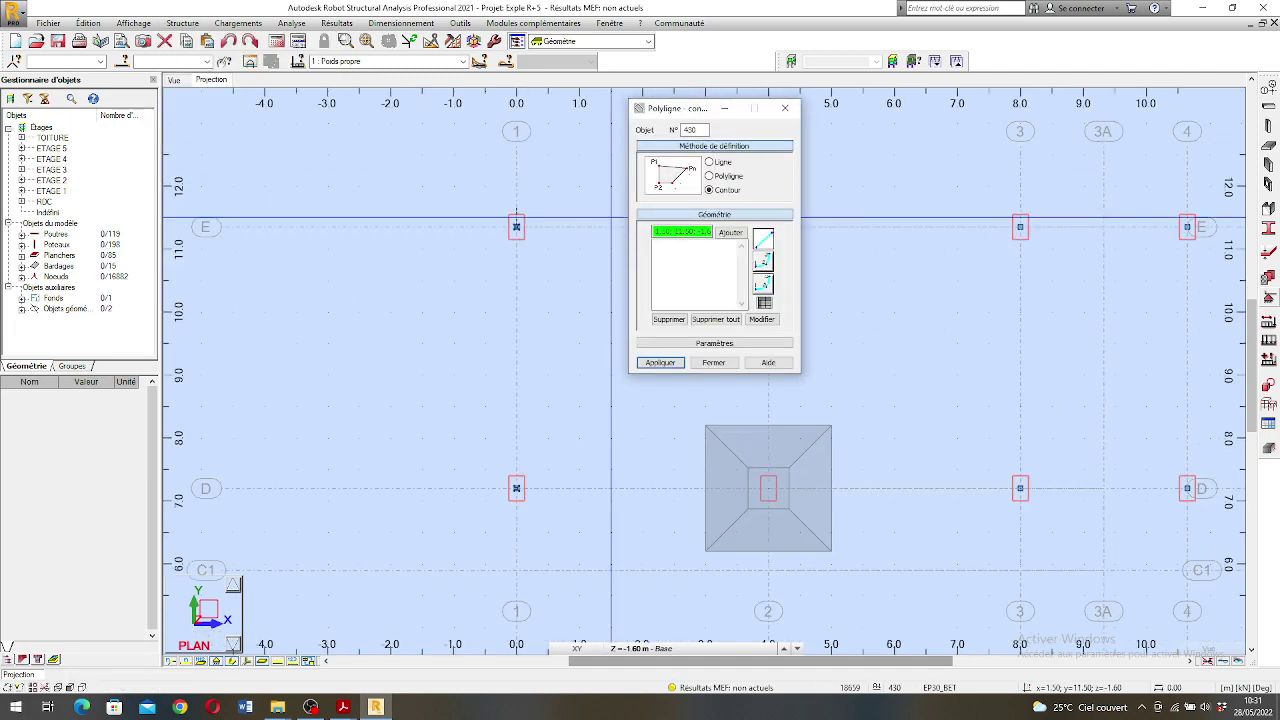
click(709, 161)
scroll(517, 260, down, 5)
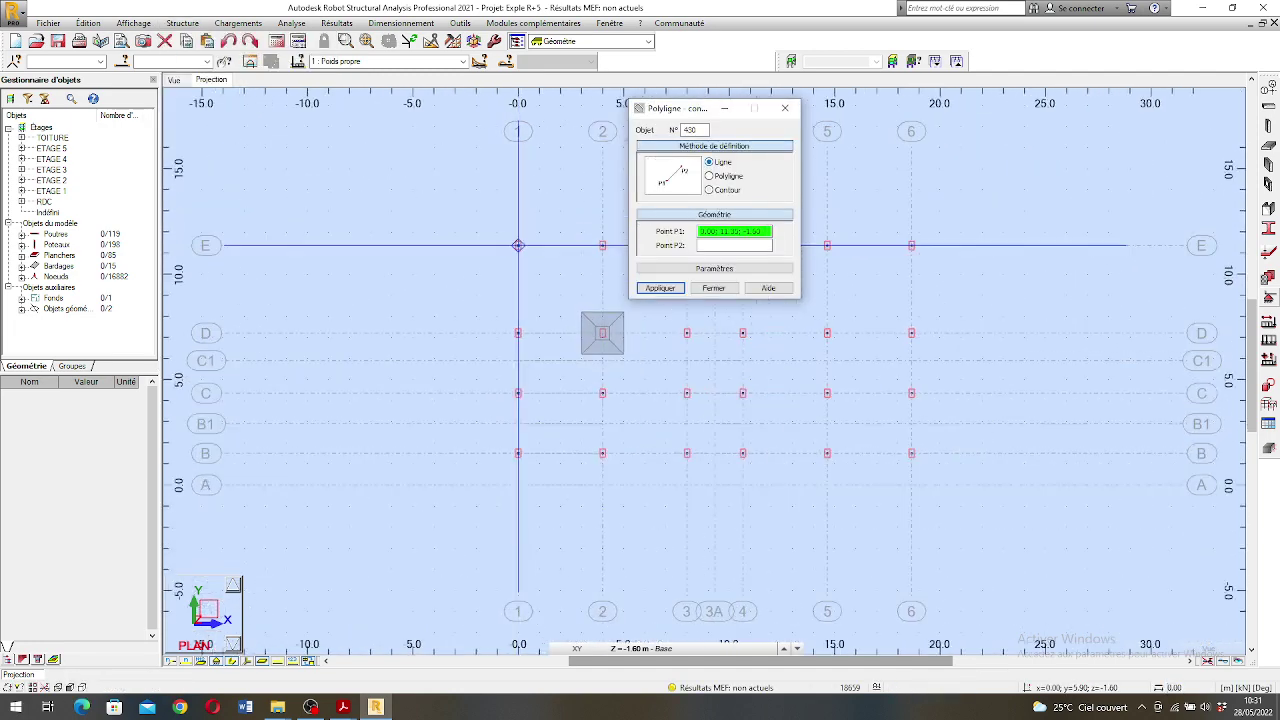
scroll(517, 453, up, 10)
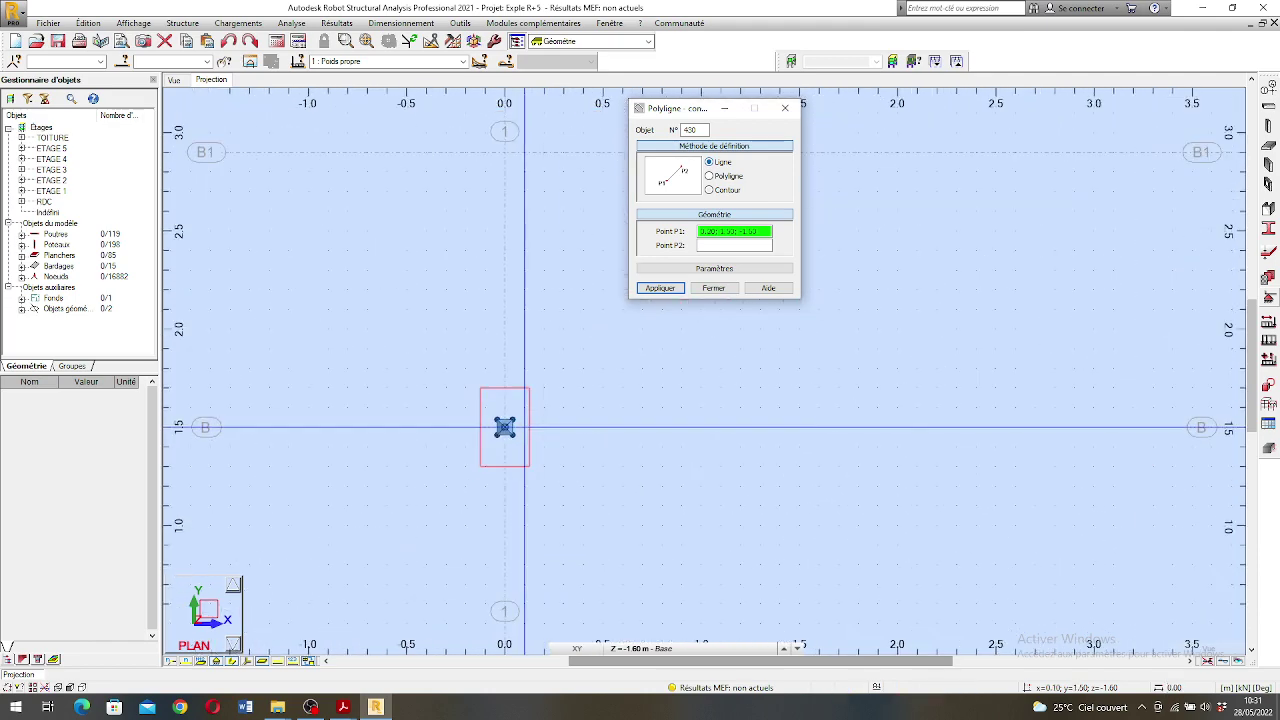
click(504, 427)
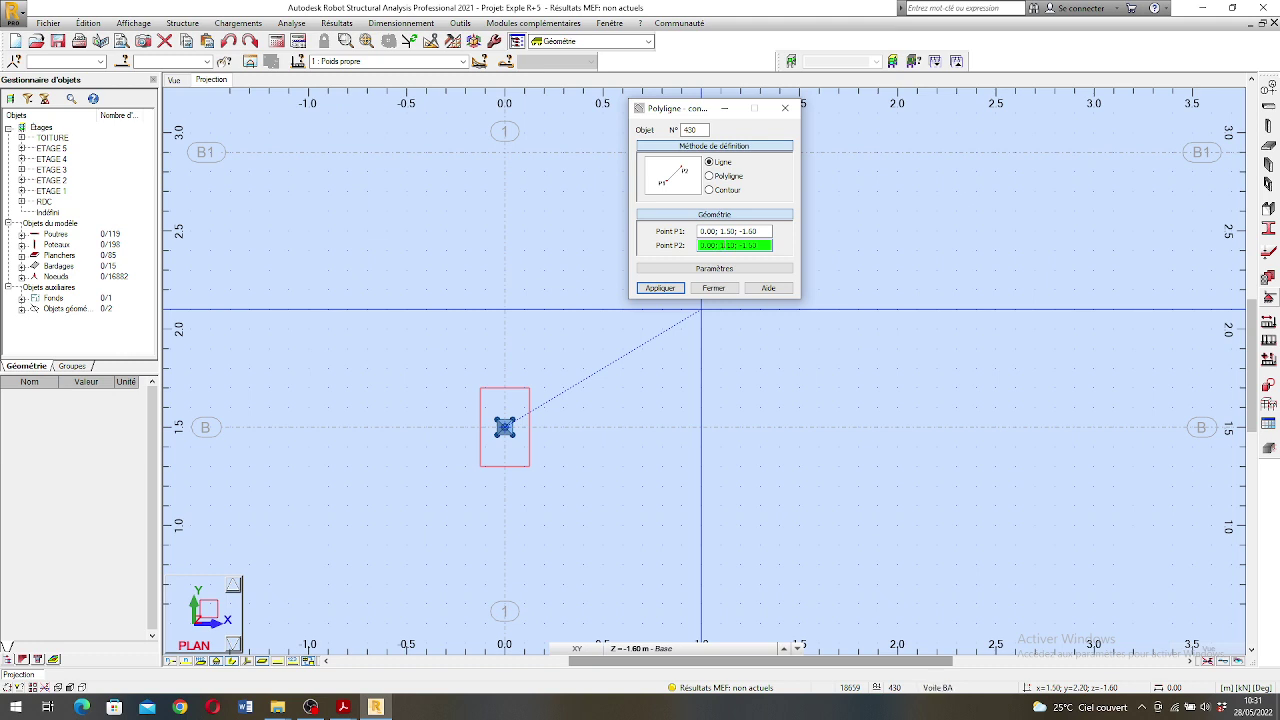
click(661, 288)
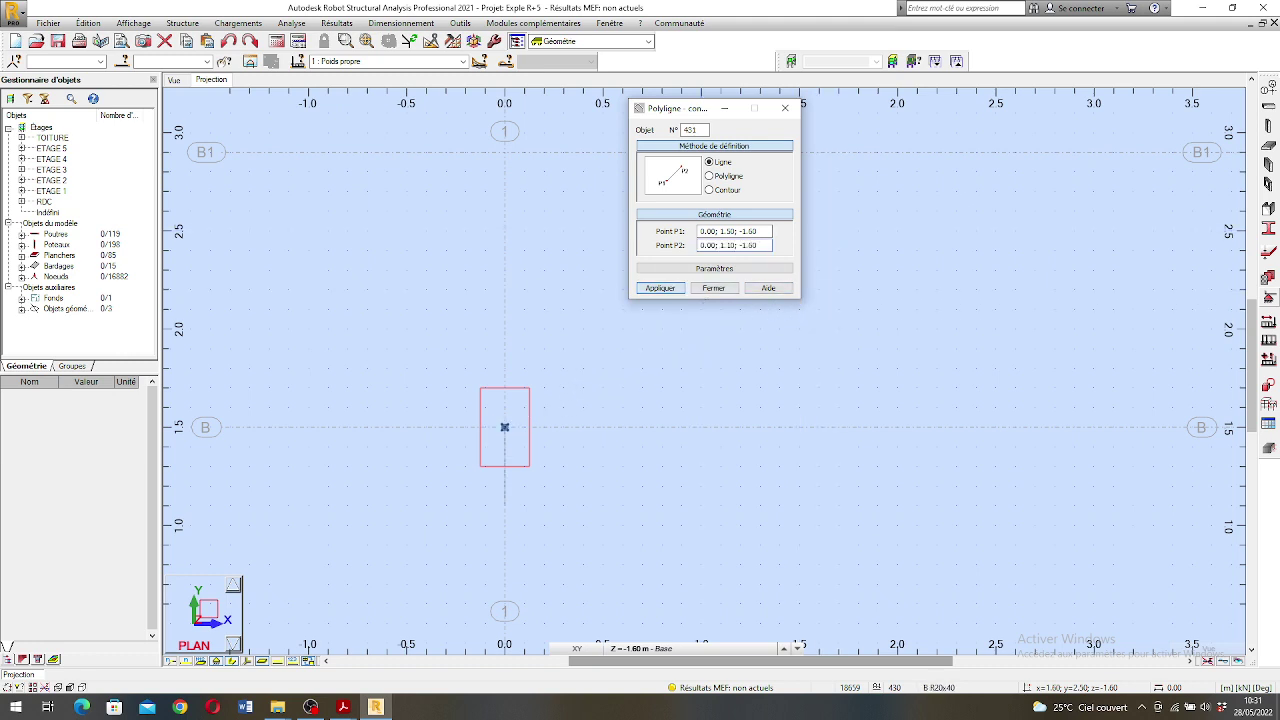
click(715, 288)
click(713, 284)
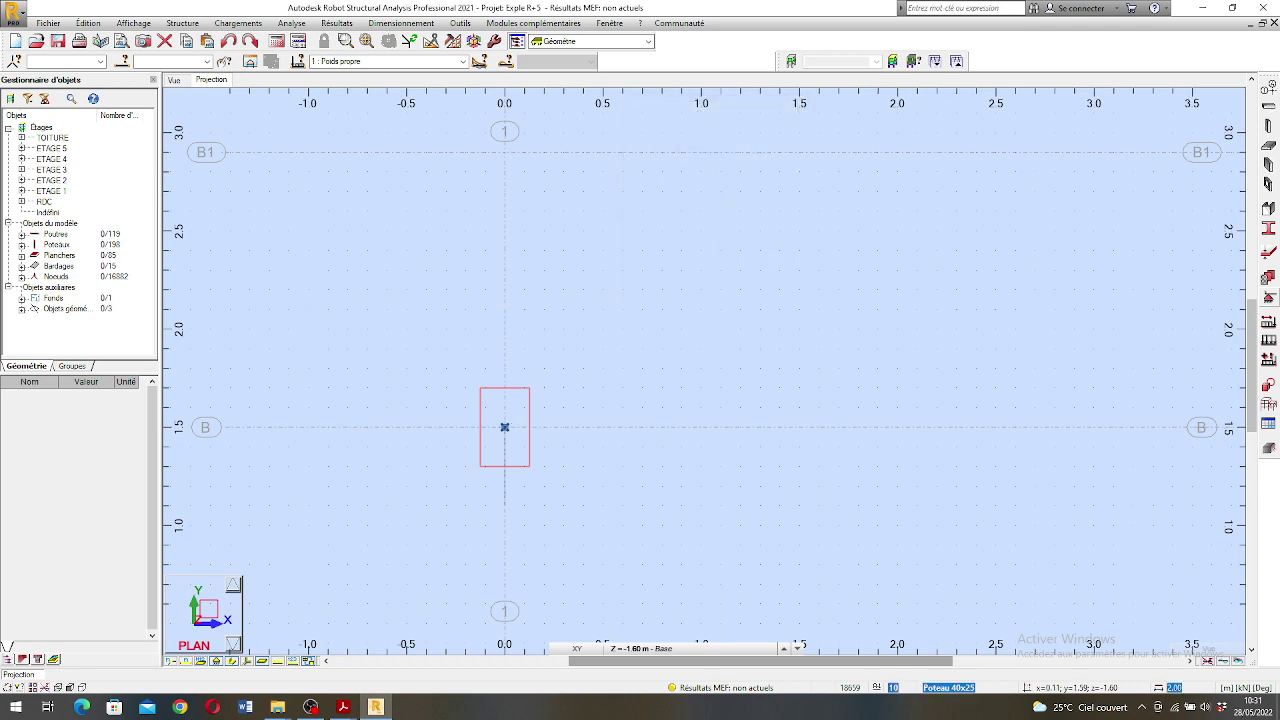
scroll(510, 410, down, 6)
scroll(507, 411, down, 3)
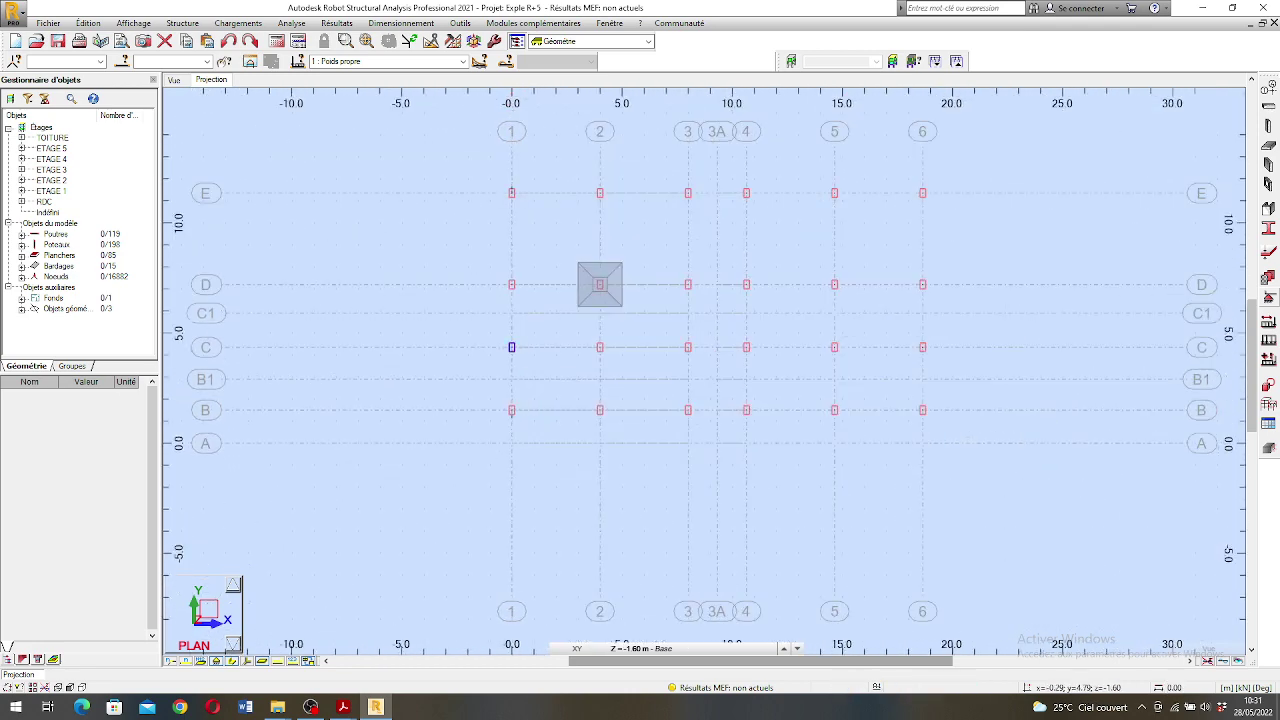
- Start a reinforced-concrete beam with the type "Poutre BA" and open a new section definition for it
scroll(524, 228, up, 3)
scroll(470, 182, down, 1)
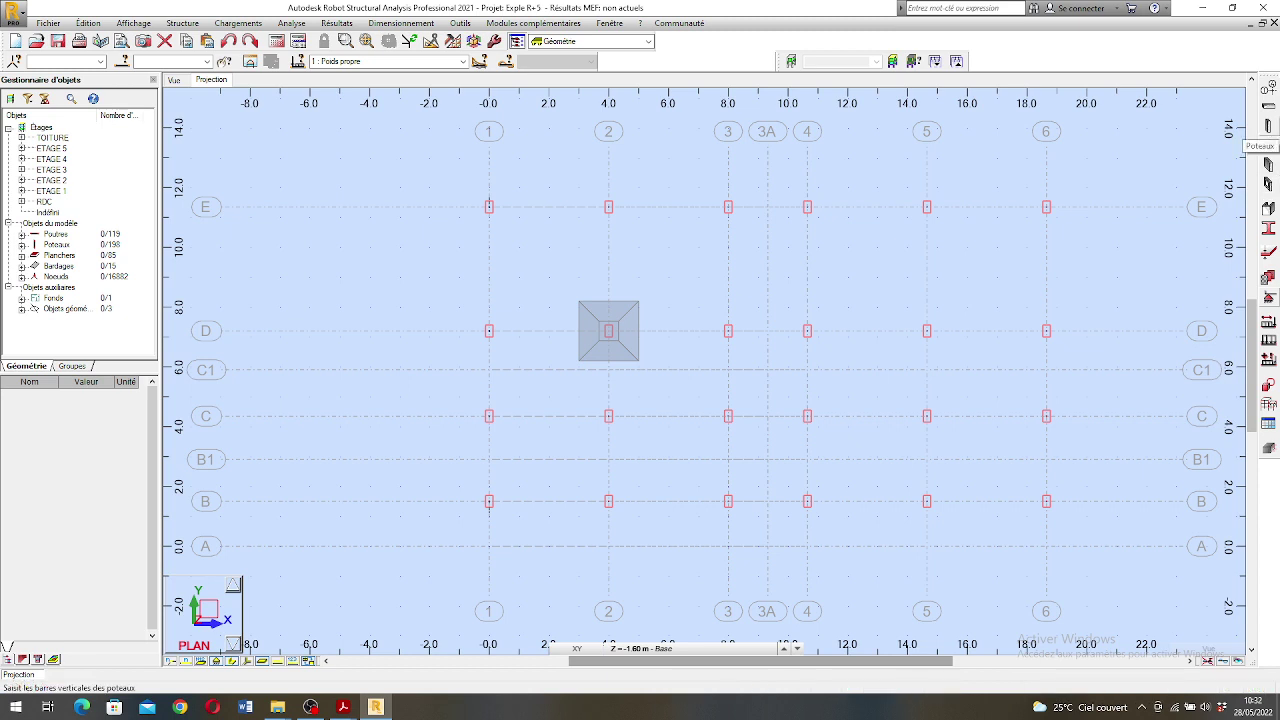
click(1268, 105)
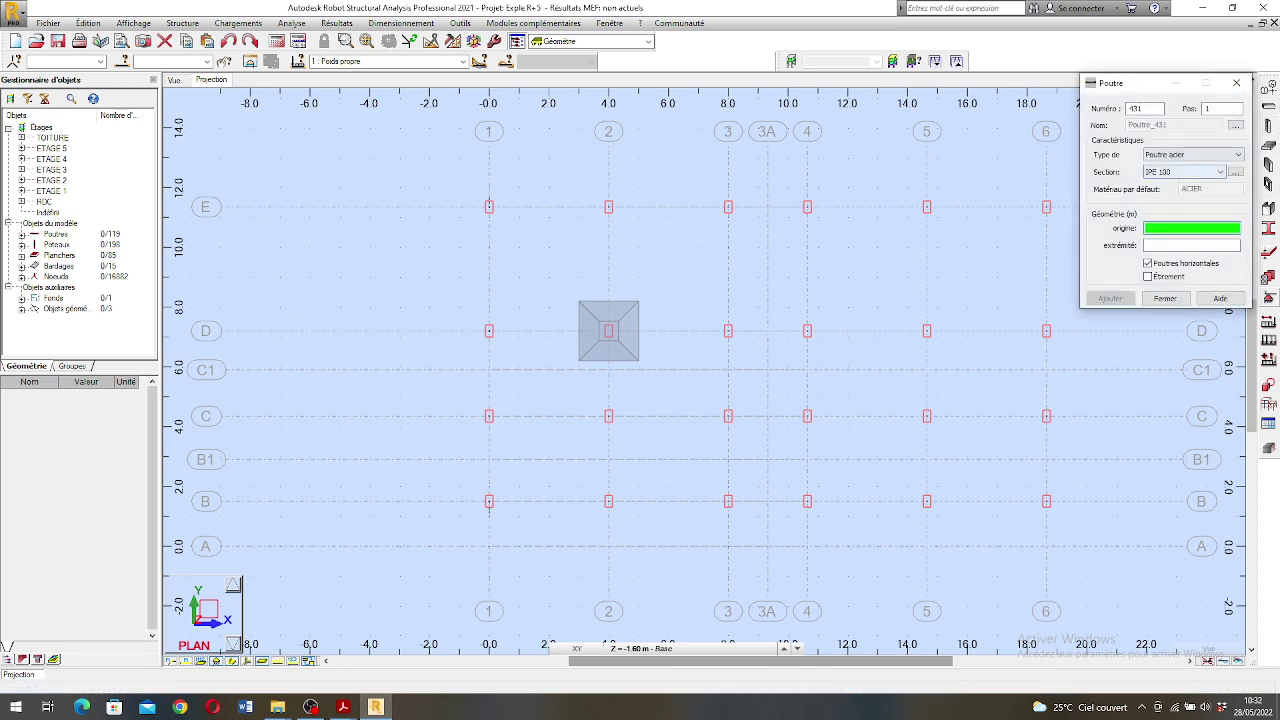
click(1238, 154)
click(1185, 172)
click(1236, 172)
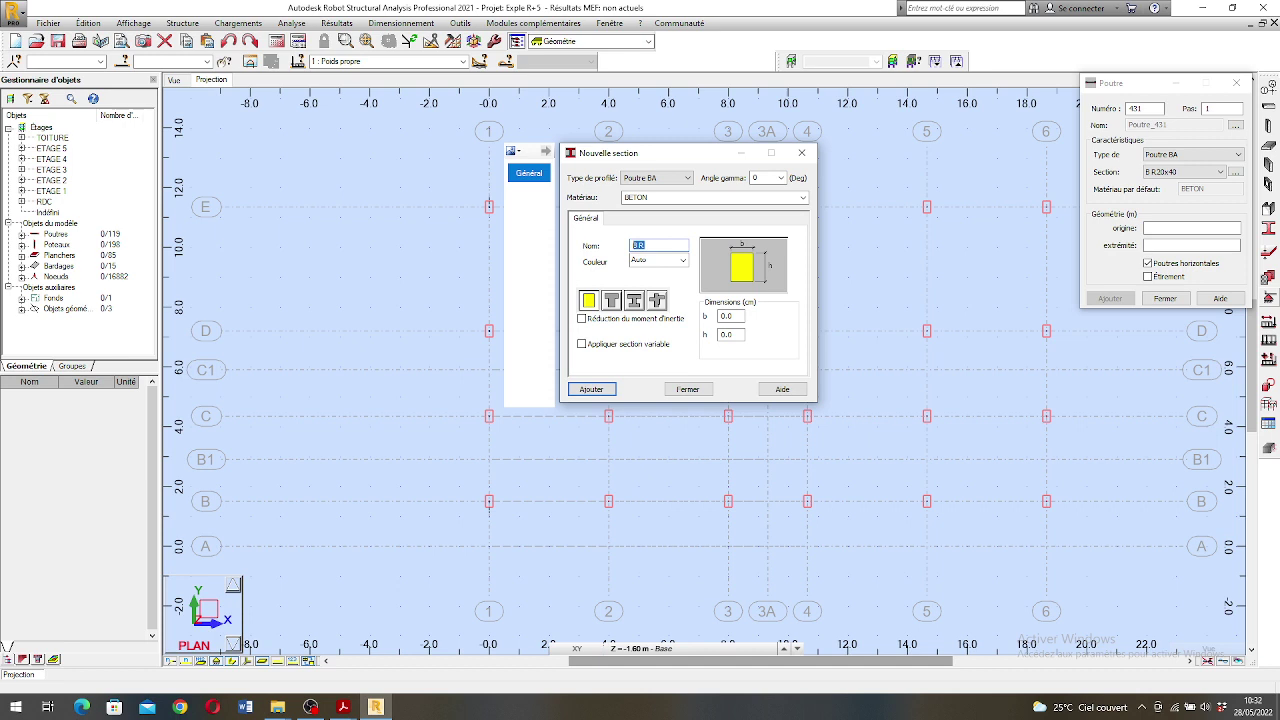
- Name the new beam section "Semelle filante 100x40"
text(S)
text(emelle filante 100*)
key(BackSpace)
key(BackSpace)
key(BackSpace)
key(BackSpace)
text(100x40)
- Set the rectangular section's width b to 100 cm and height h to 40 cm, and add it to the sections
drag(735, 316, 719, 316)
text(10)
click(729, 334)
text(4)
key(Return)
click(687, 389)
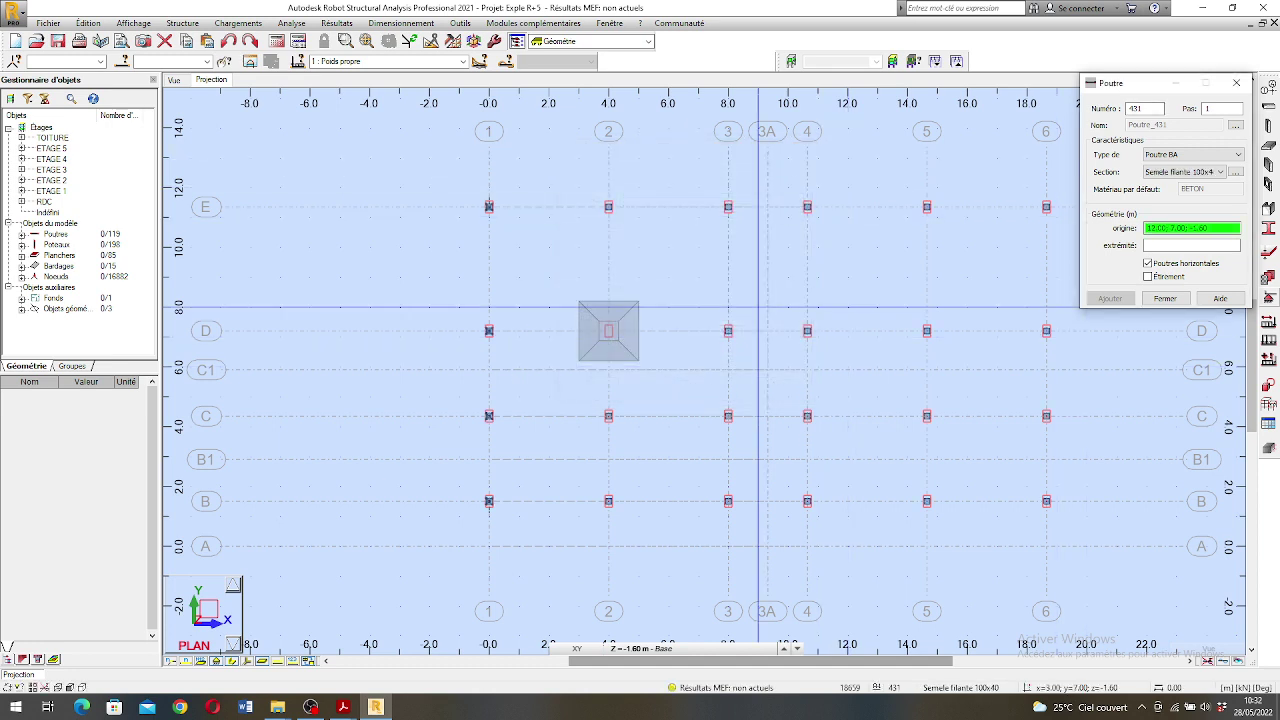
- Draw a Semelle filante 100x40 beam along axis 1 from 0.00; 1.00; -1.60 to 0.00; 11.50; -1.60
scroll(488, 516, up, 1)
scroll(487, 514, up, 1)
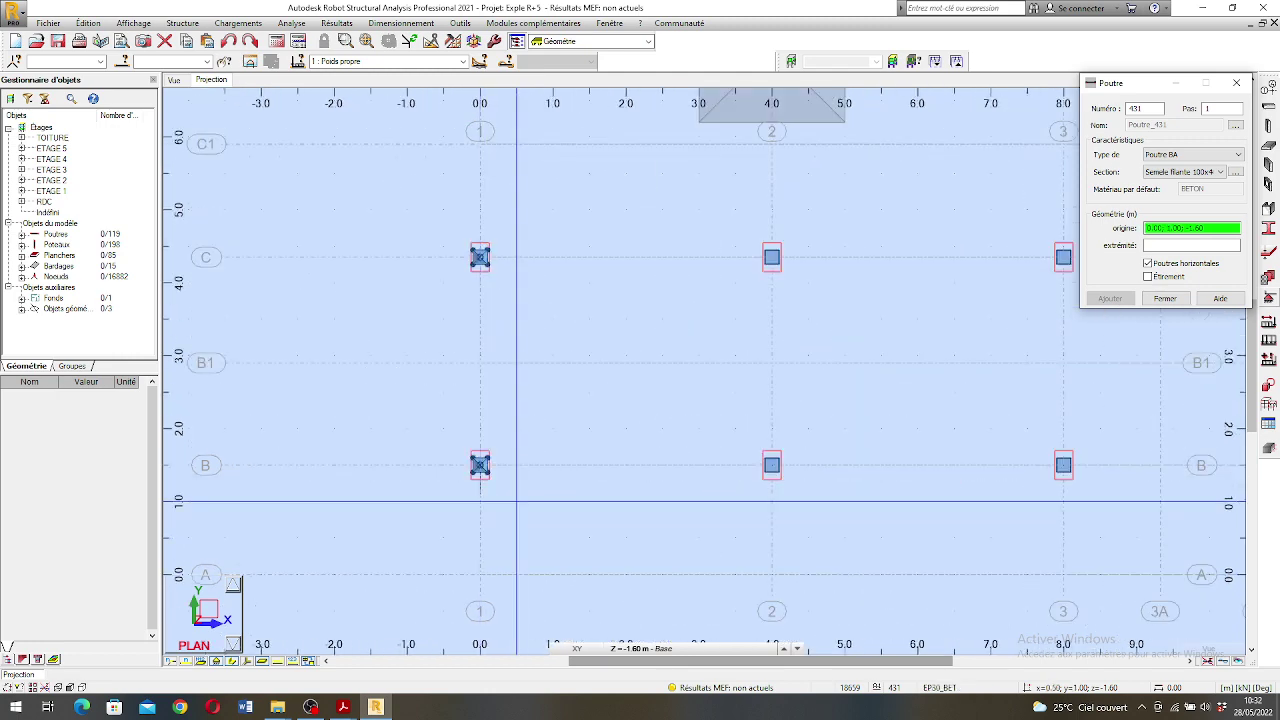
click(487, 514)
scroll(480, 501, down, 4)
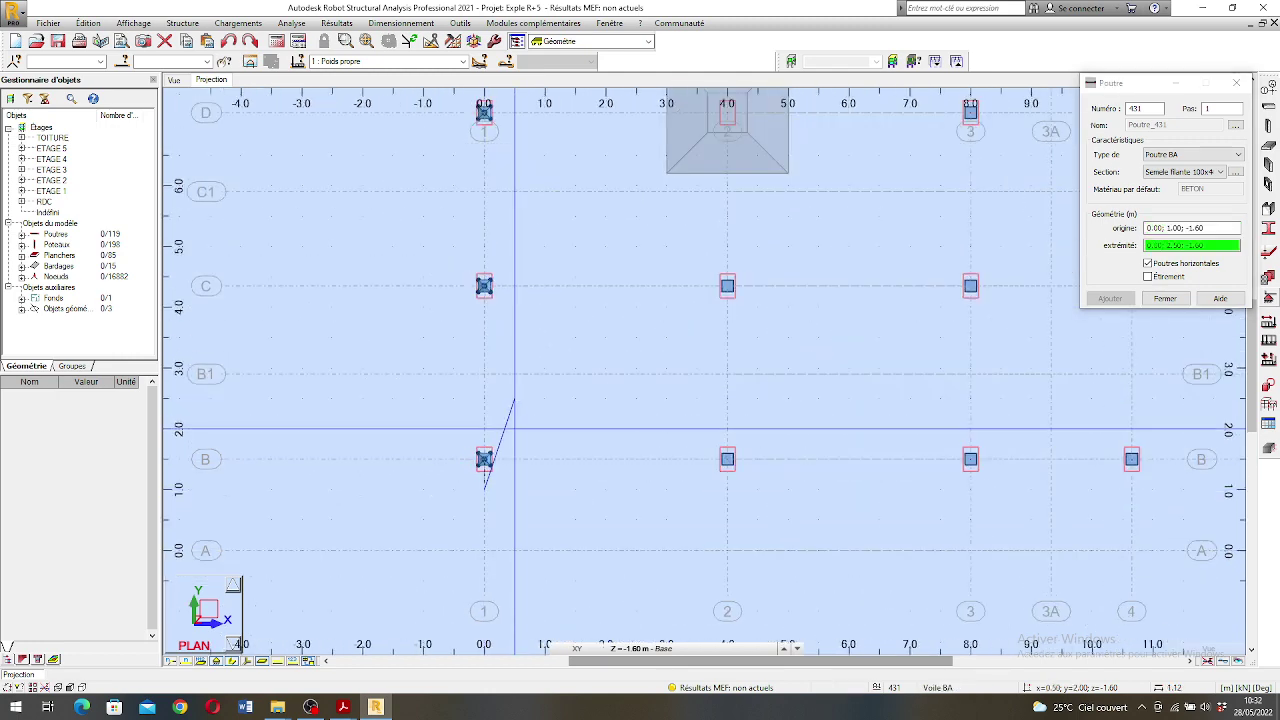
scroll(490, 208, up, 5)
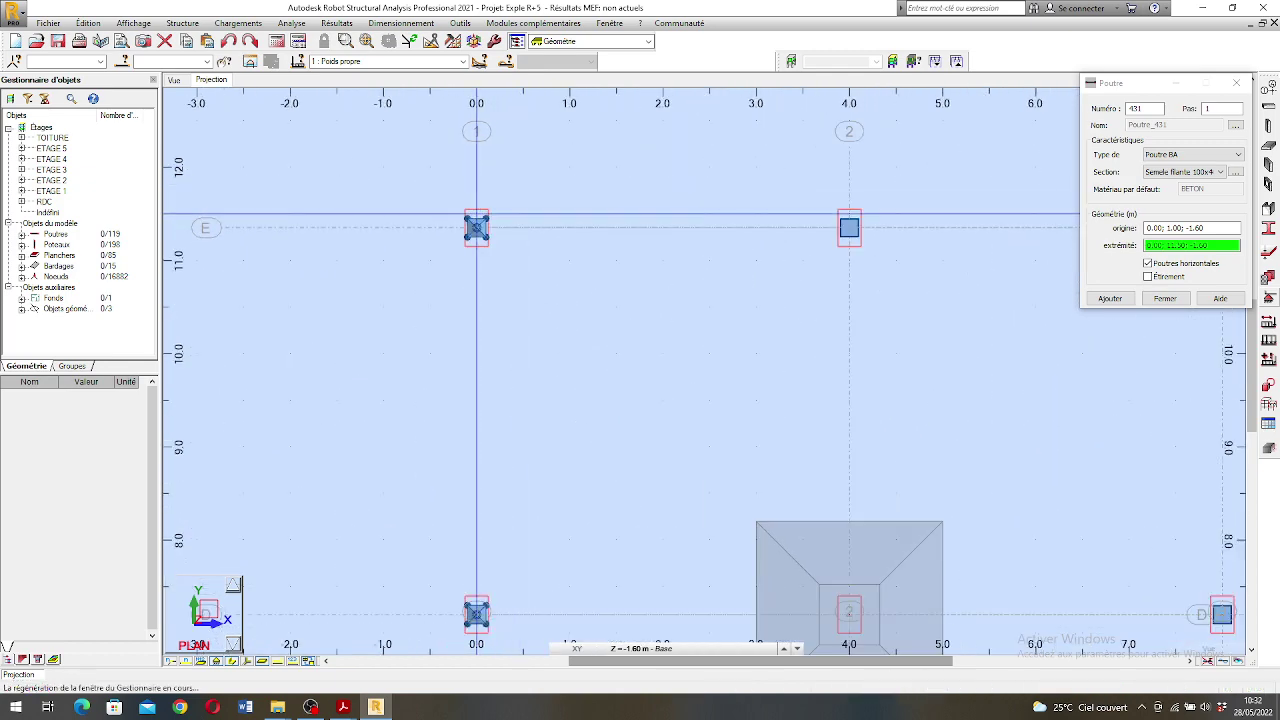
click(476, 225)
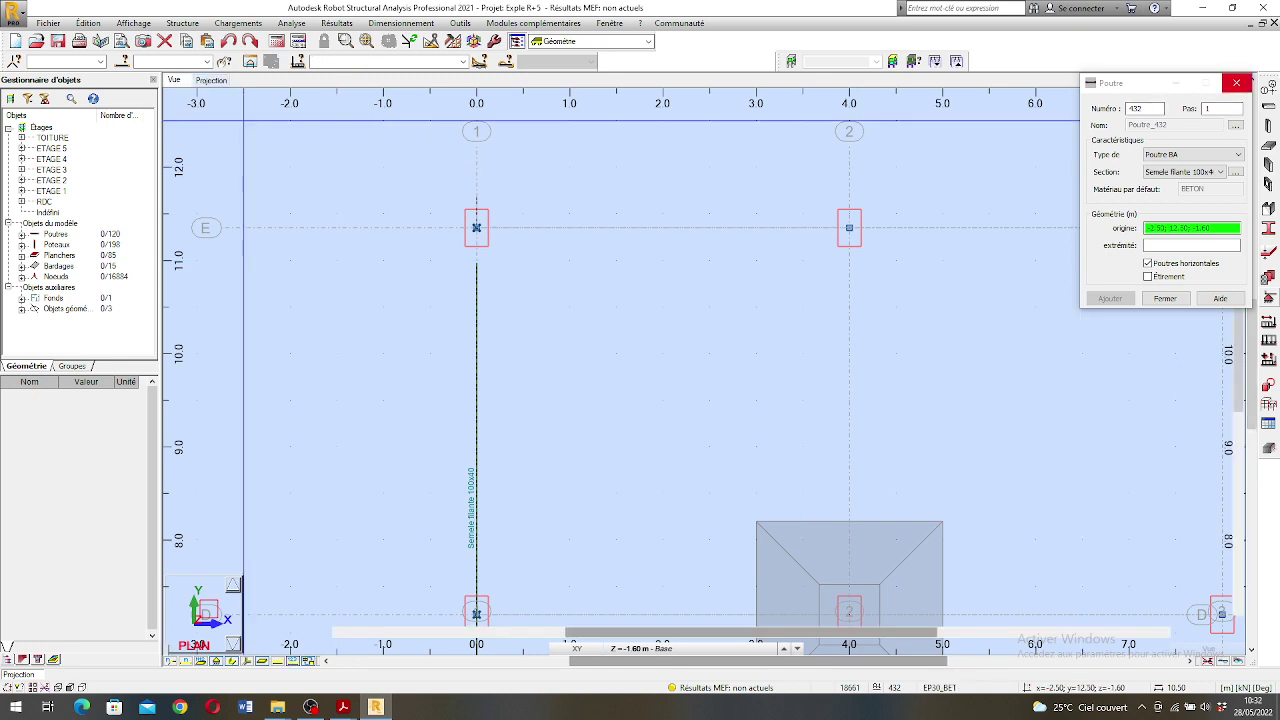
- Check the strip footing beam beneath the axis 1 columns in the 3D view and end the beam definition
click(175, 80)
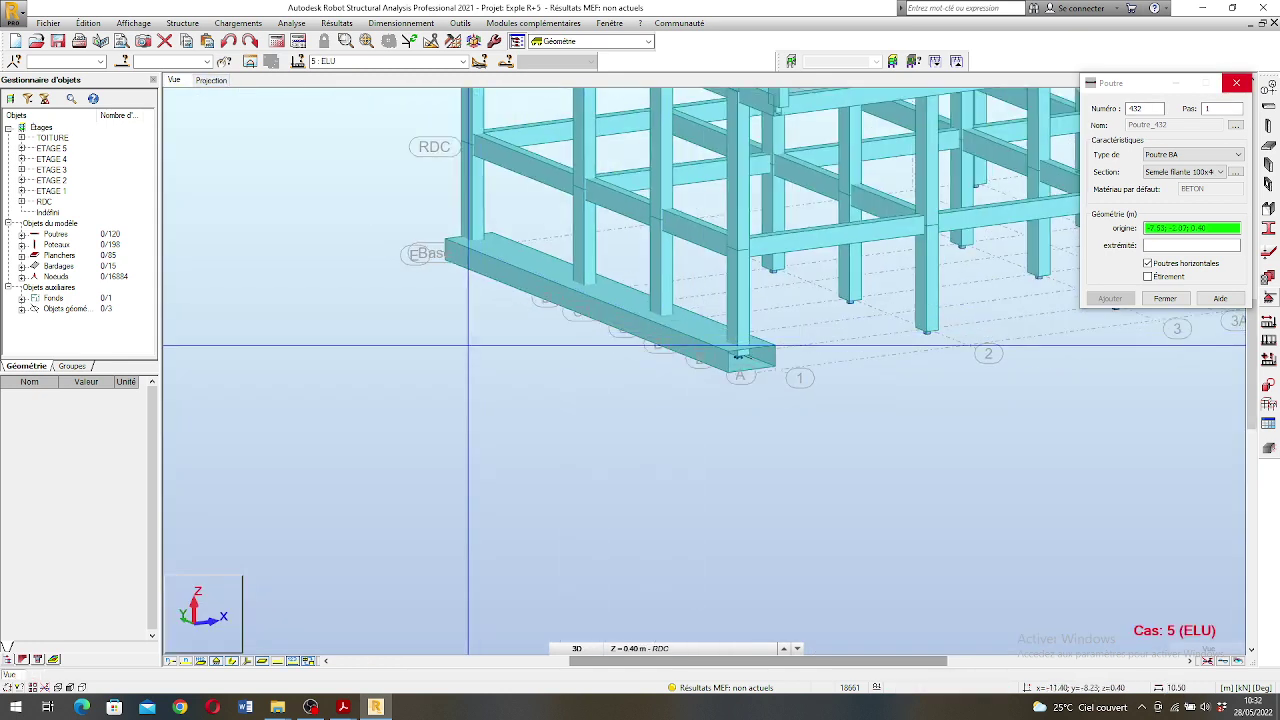
right_click(463, 427)
click(463, 491)
drag(463, 491, 430, 488)
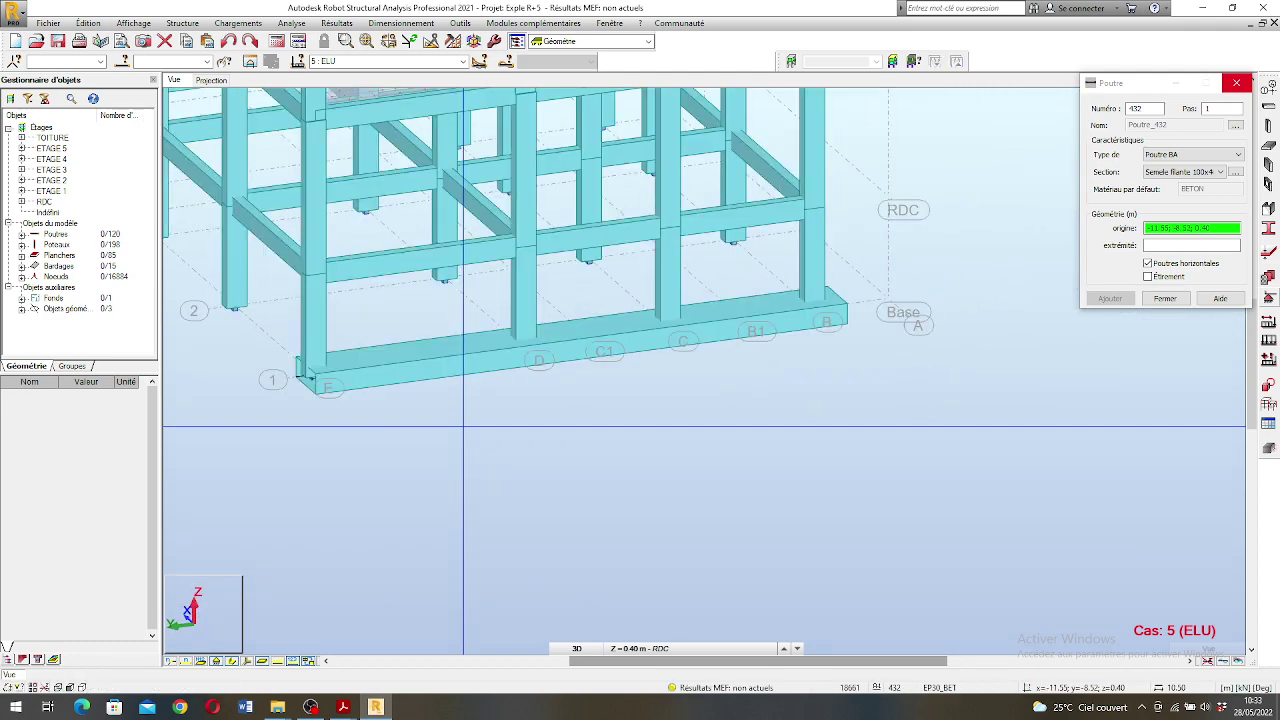
click(1237, 82)
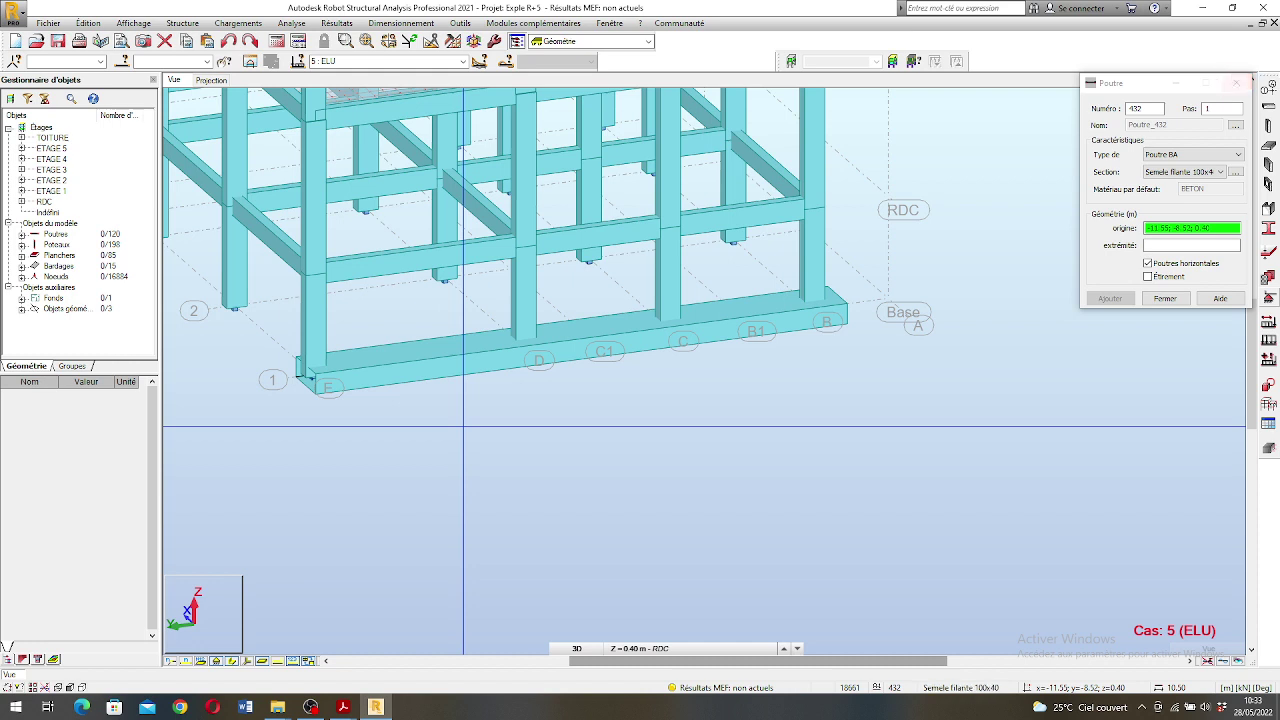
- Return to the base plan and delete the strip footing beam along axis 1
click(211, 80)
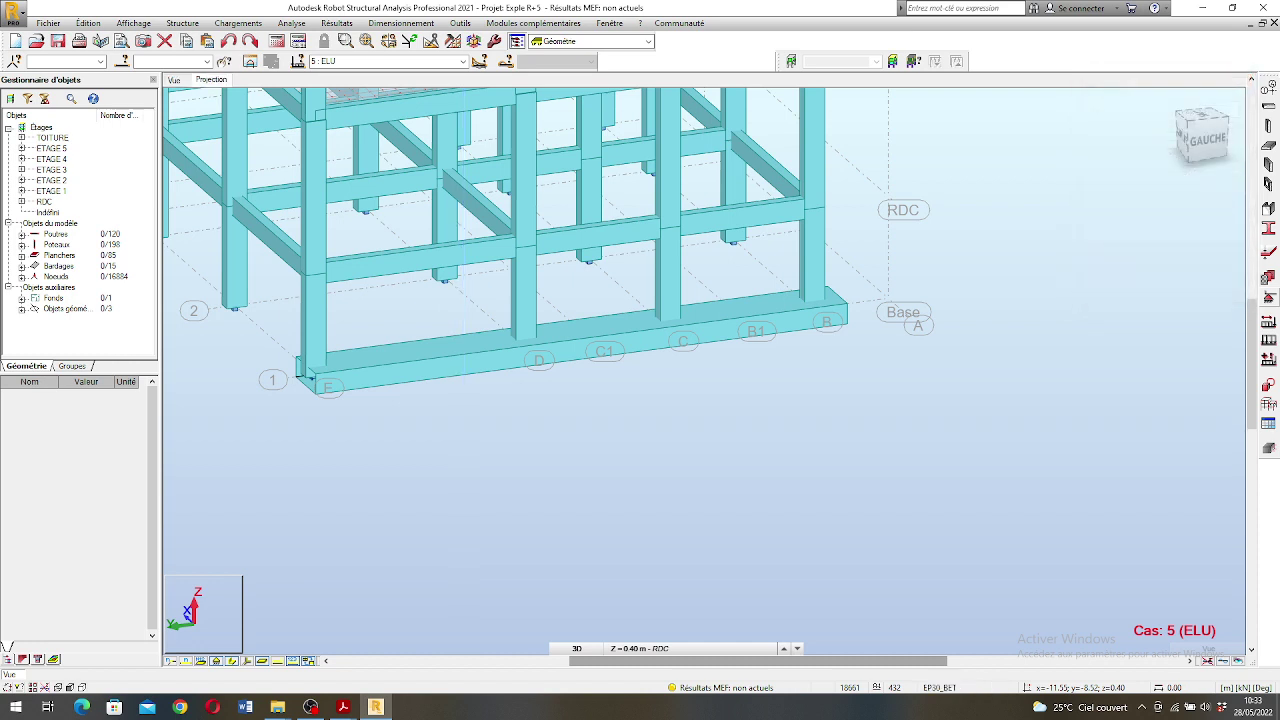
click(475, 335)
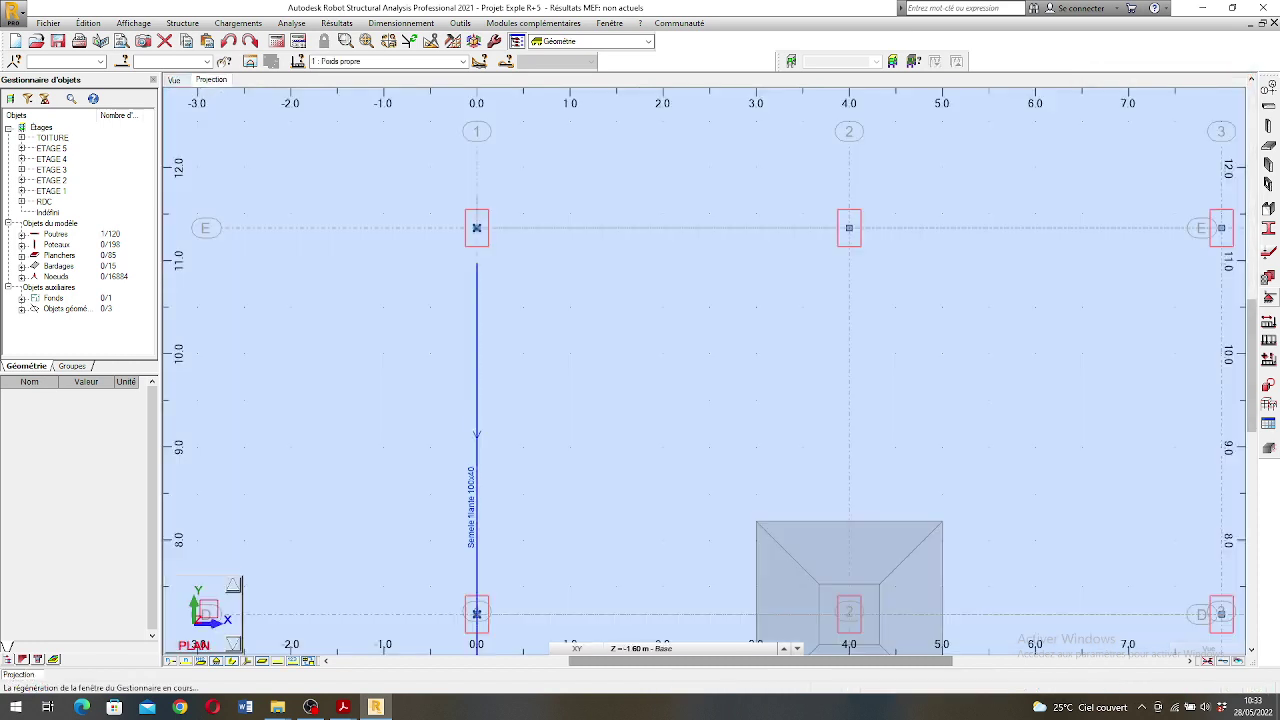
key(Delete)
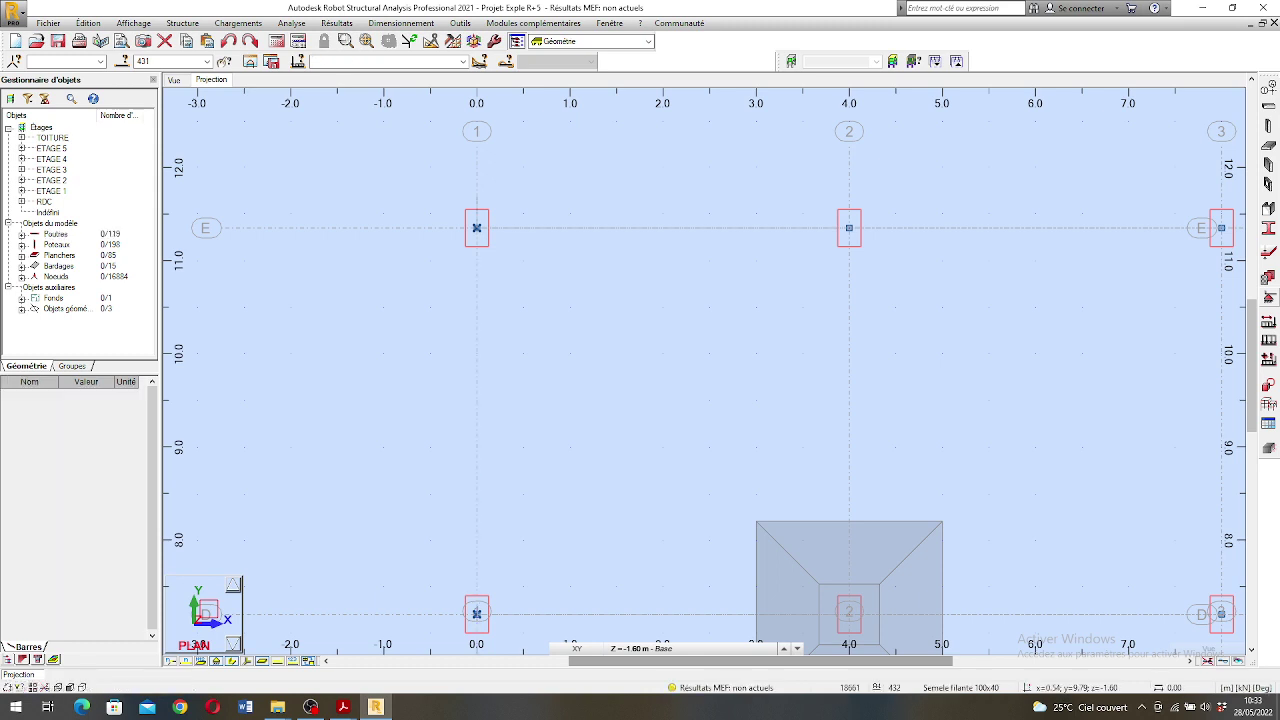
- Draw the Semelle filante 100x40 beam along axis 1 from 0.00; 11.70; -1.60 to 0.00; 1.10; -1.60
click(1269, 107)
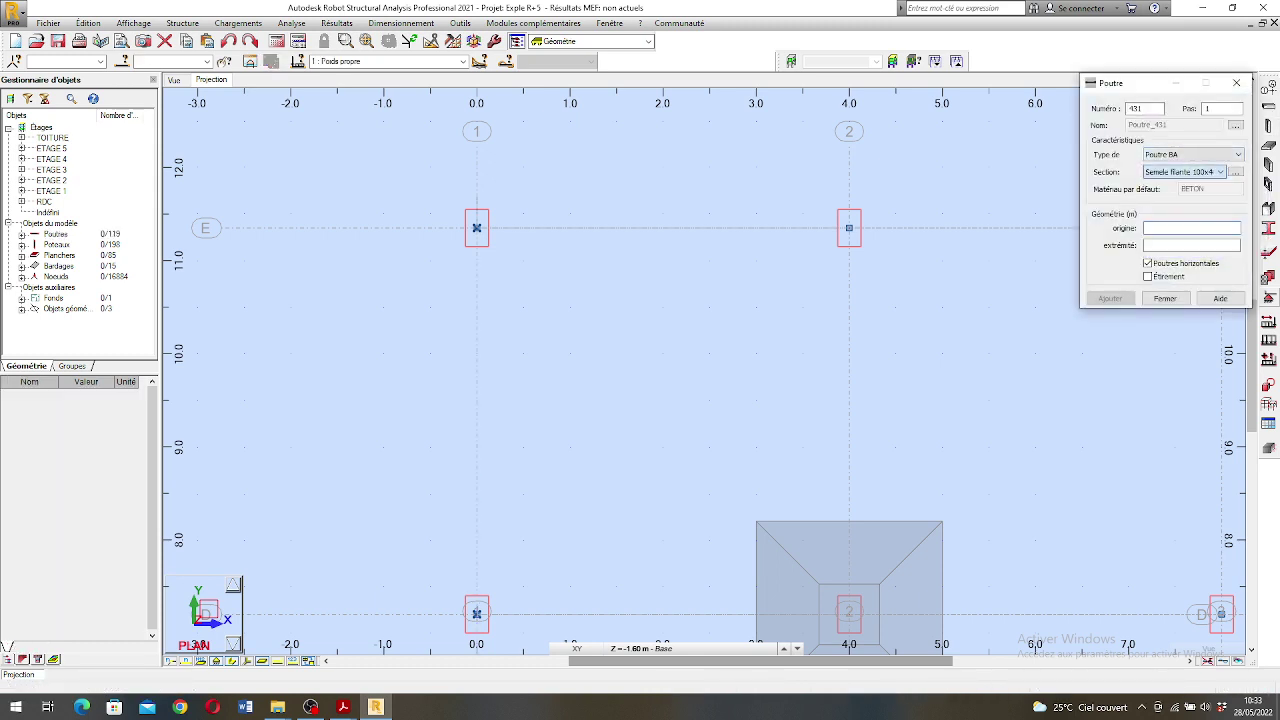
click(476, 228)
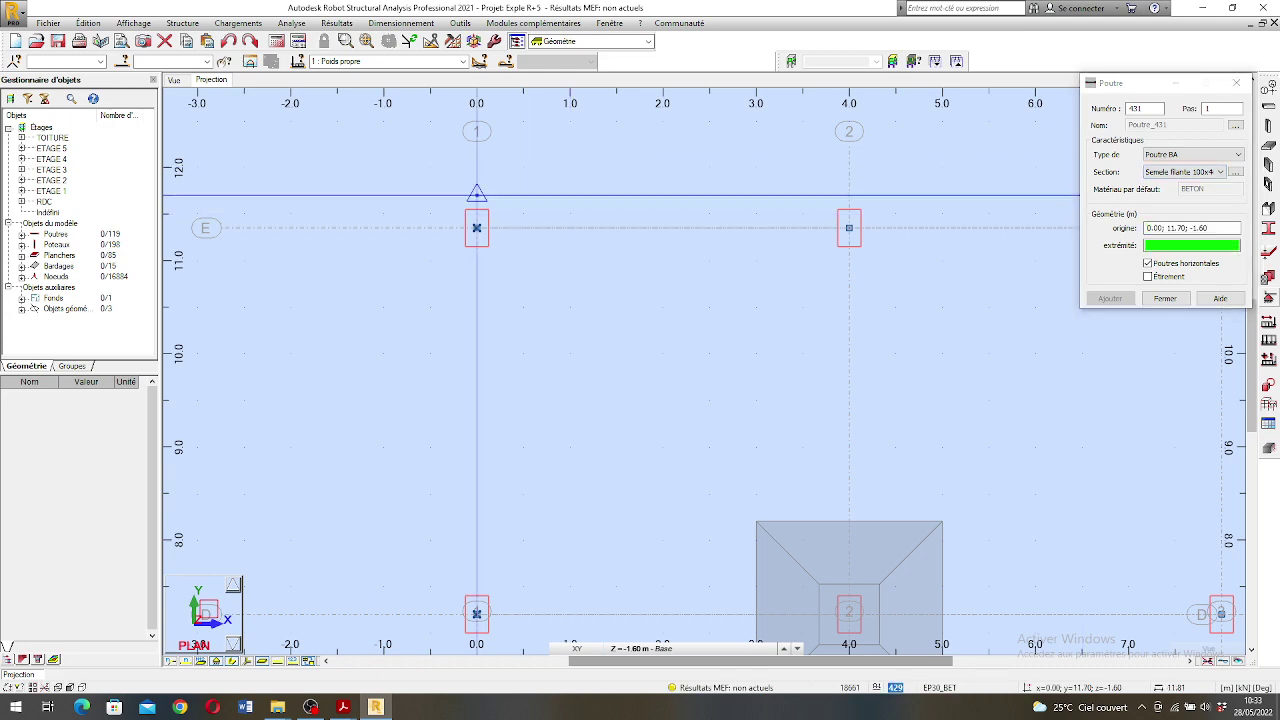
scroll(490, 200, down, 5)
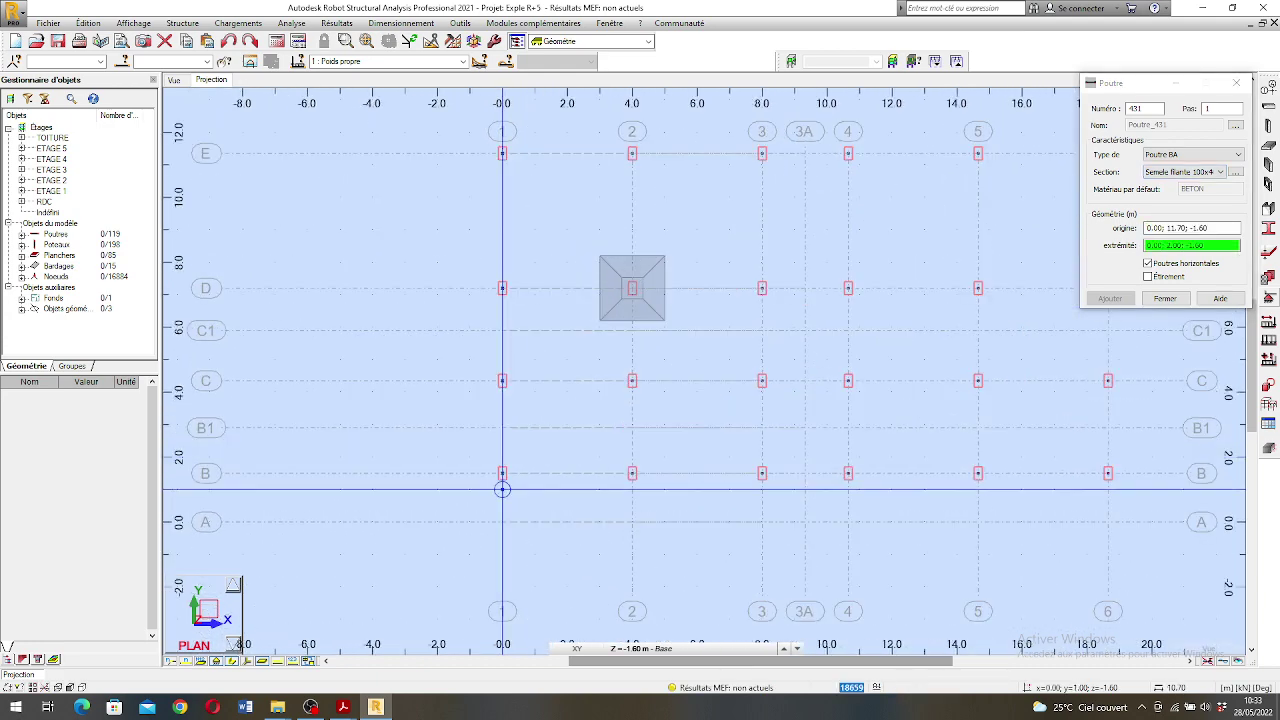
scroll(504, 489, up, 8)
click(494, 466)
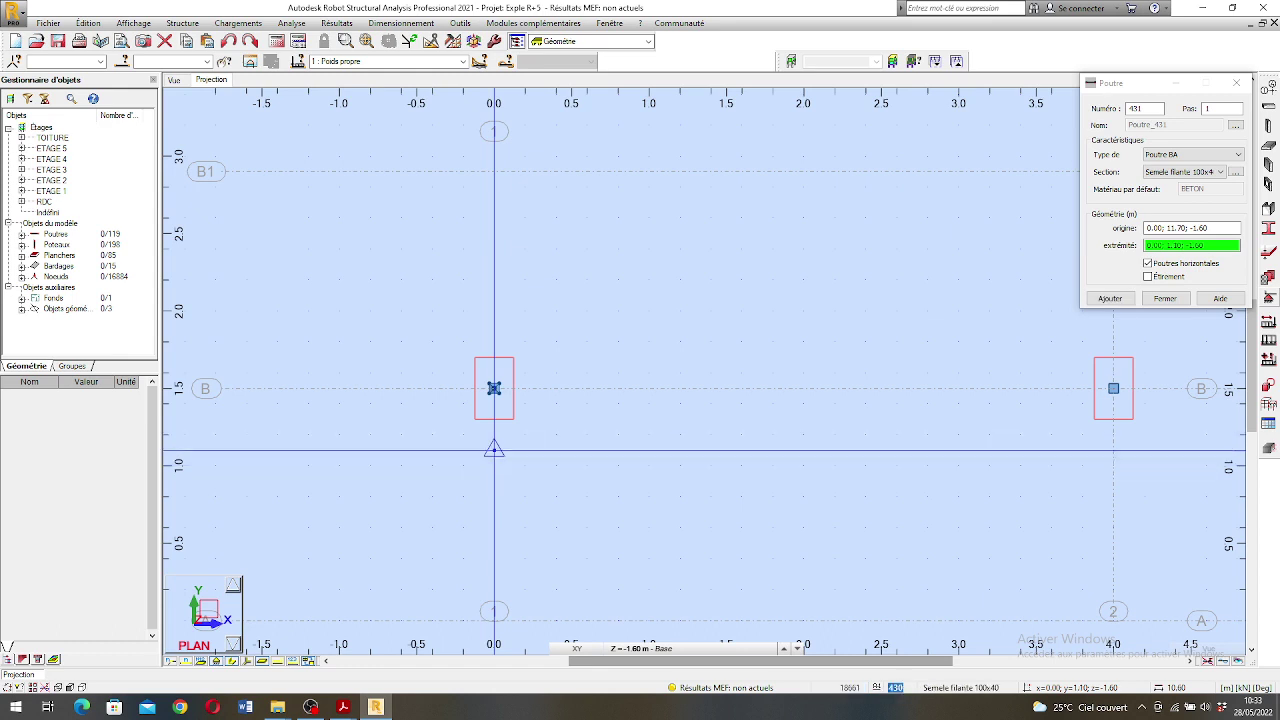
click(494, 450)
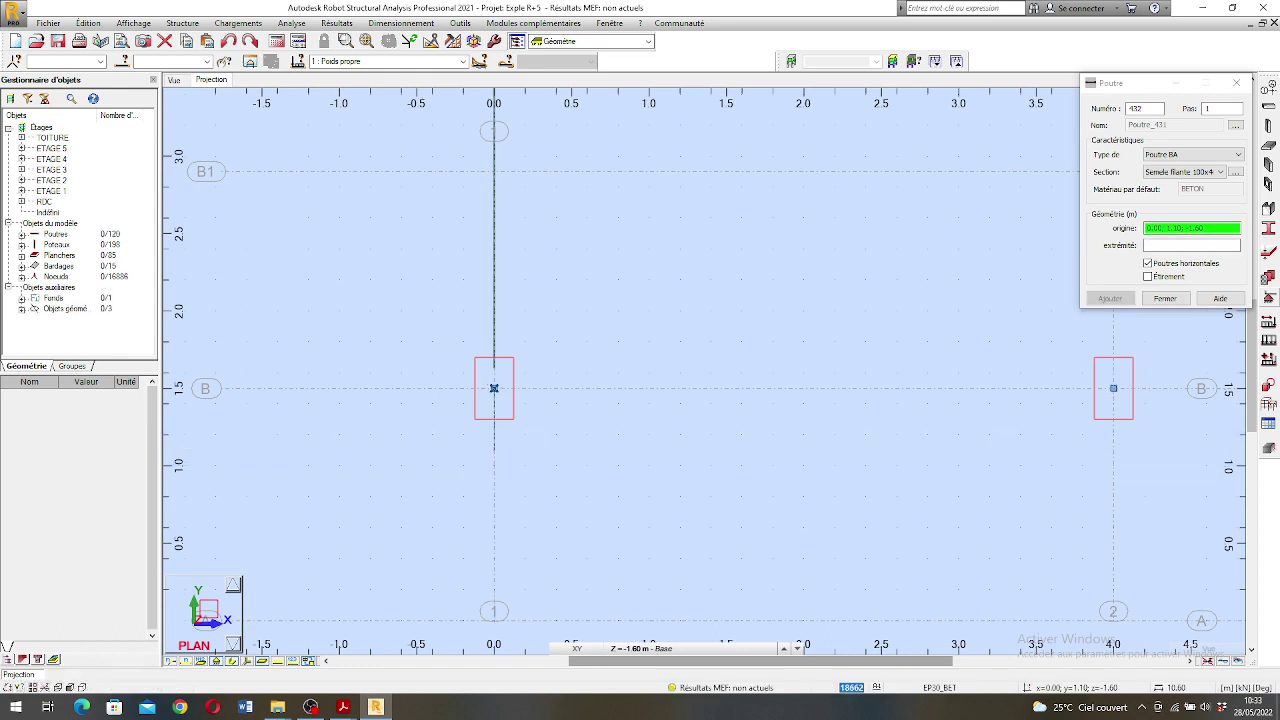
click(1236, 82)
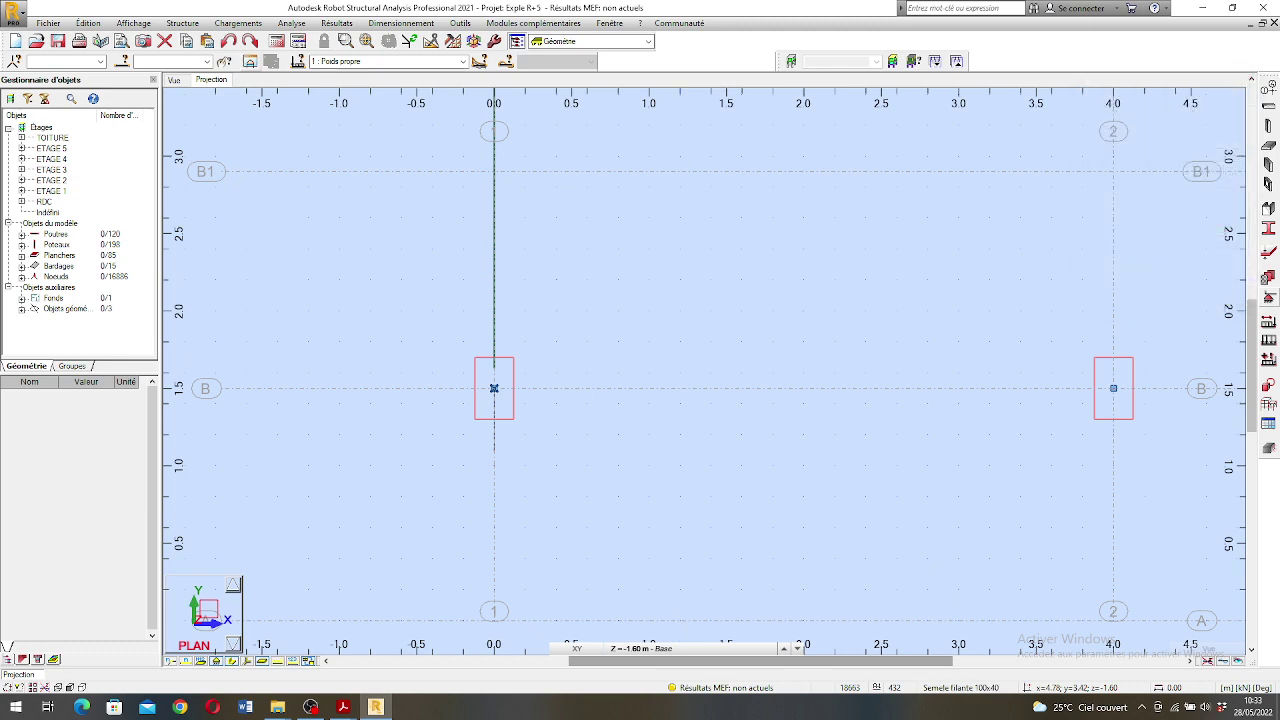
- Examine the strip footing beneath the axis 1 columns and its position under the whole building from several angles in 3D
click(1273, 23)
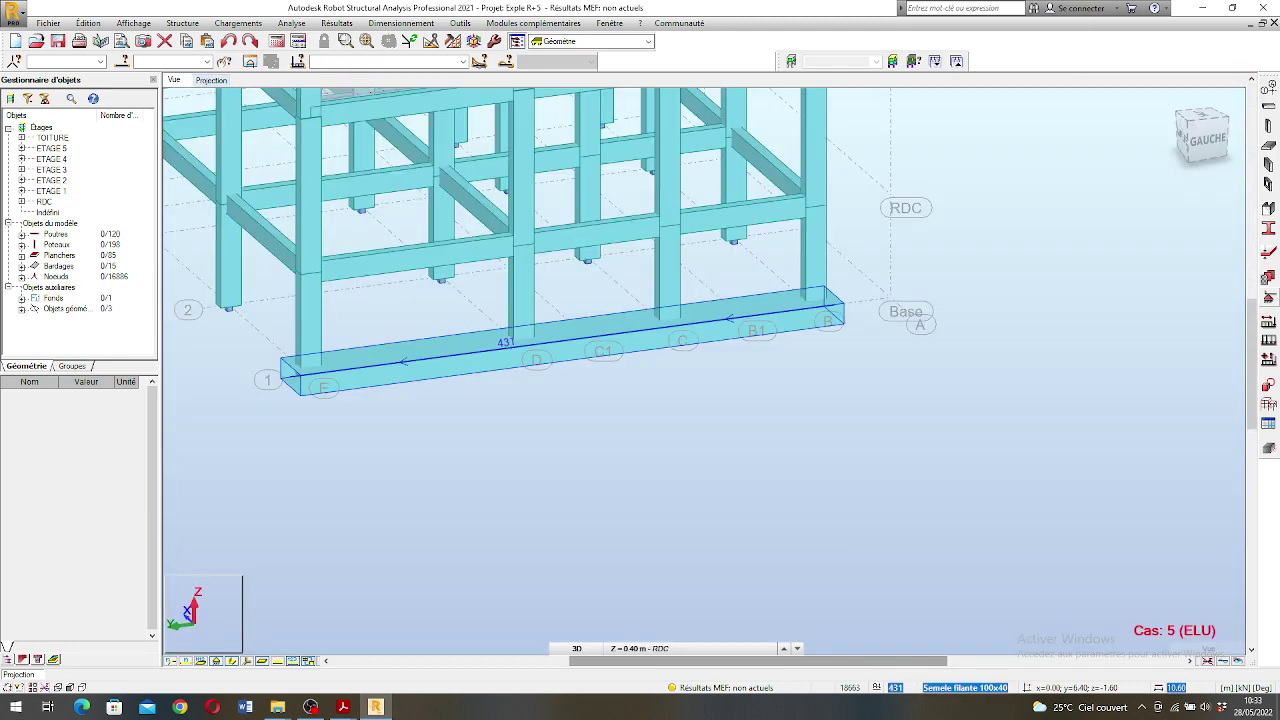
scroll(606, 340, down, 2)
scroll(606, 340, up, 2)
scroll(297, 379, up, 4)
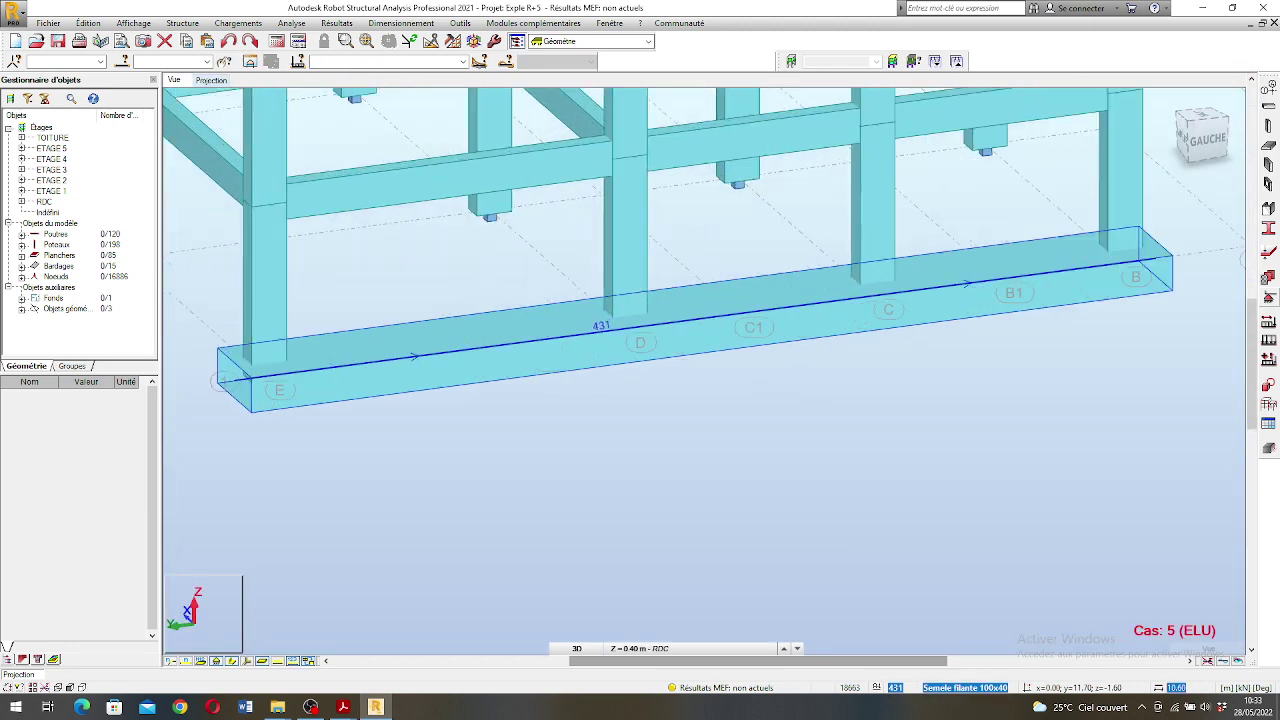
scroll(297, 379, down, 3)
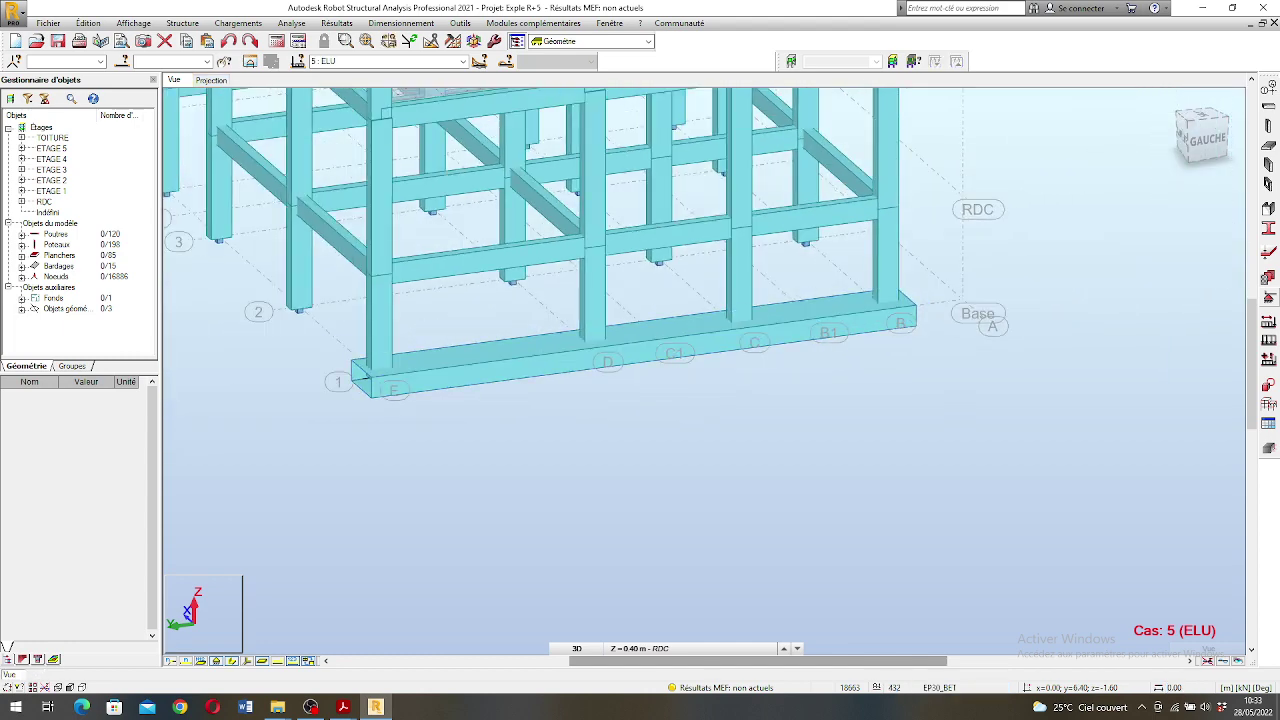
right_click(719, 447)
click(768, 501)
drag(768, 501, 700, 497)
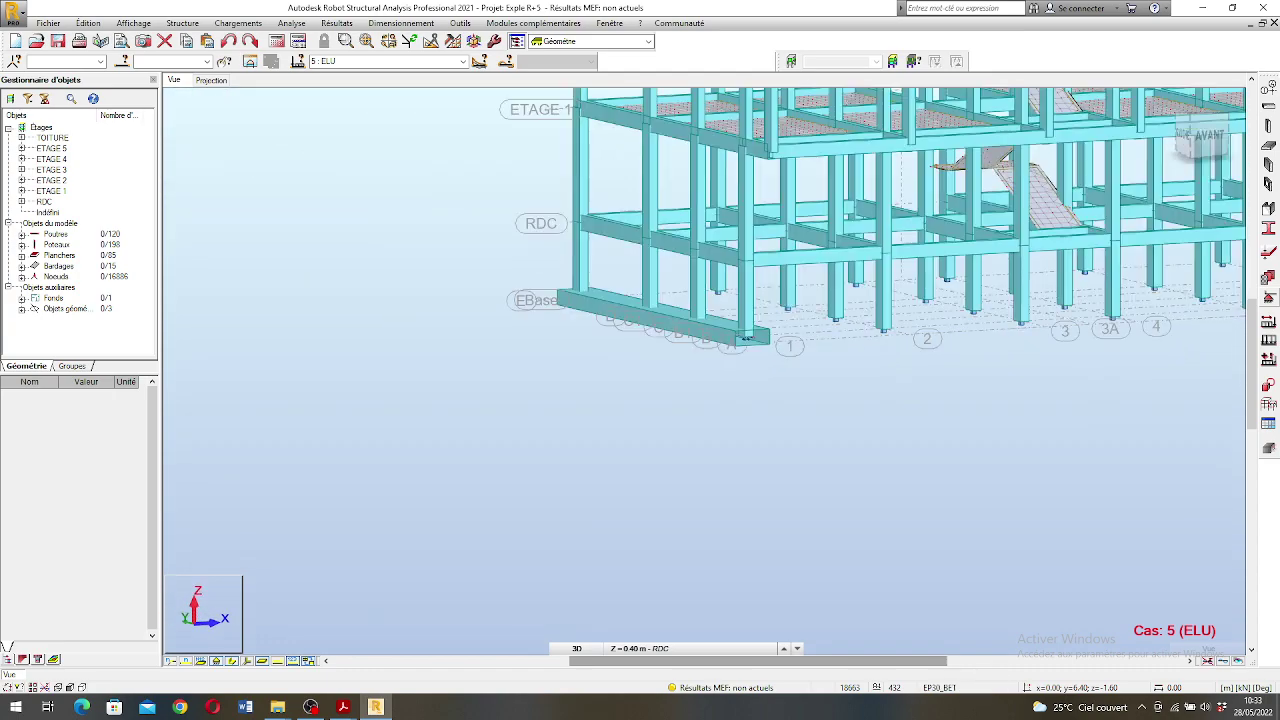
scroll(614, 362, down, 6)
scroll(733, 268, up, 4)
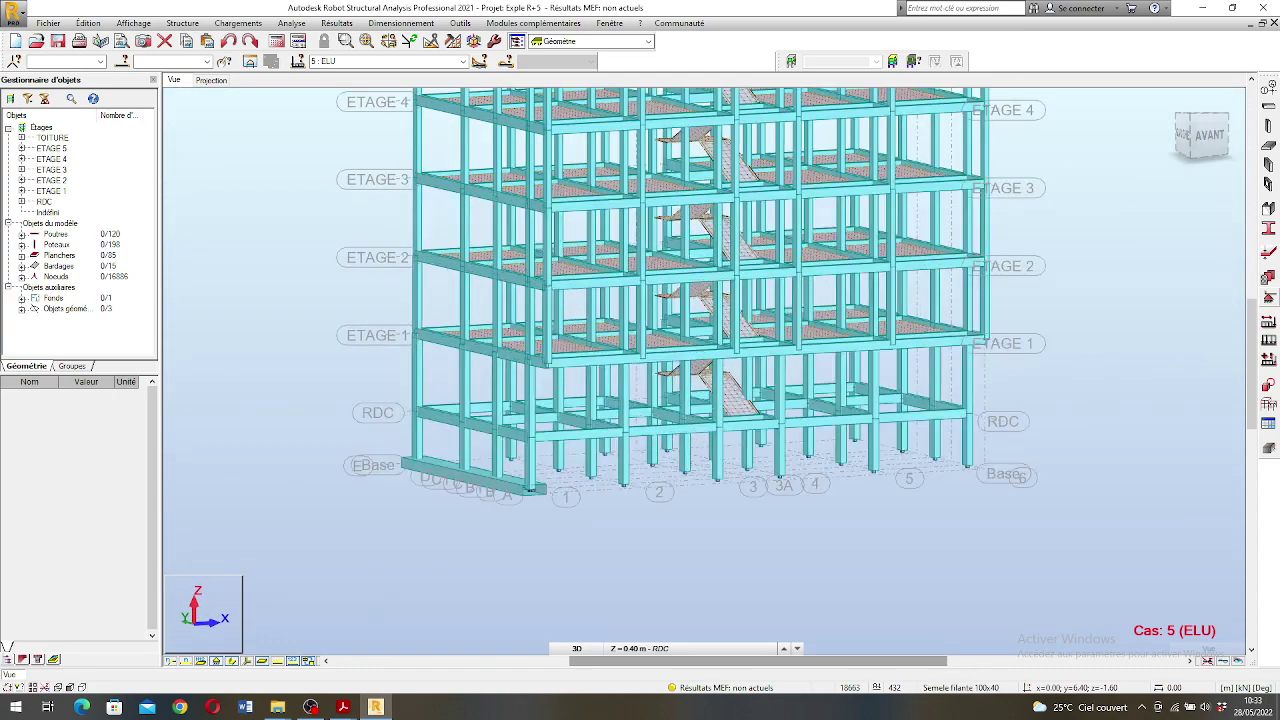
drag(690, 325, 686, 356)
scroll(491, 498, up, 6)
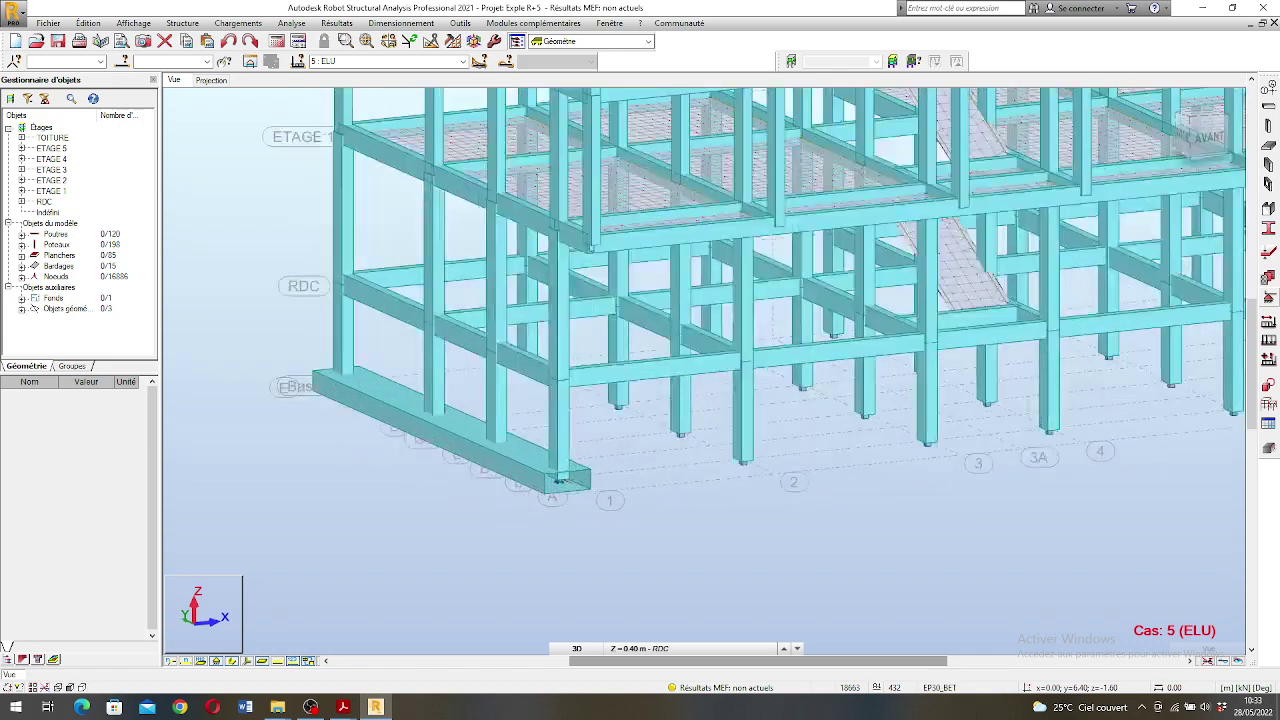
scroll(590, 360, down, 2)
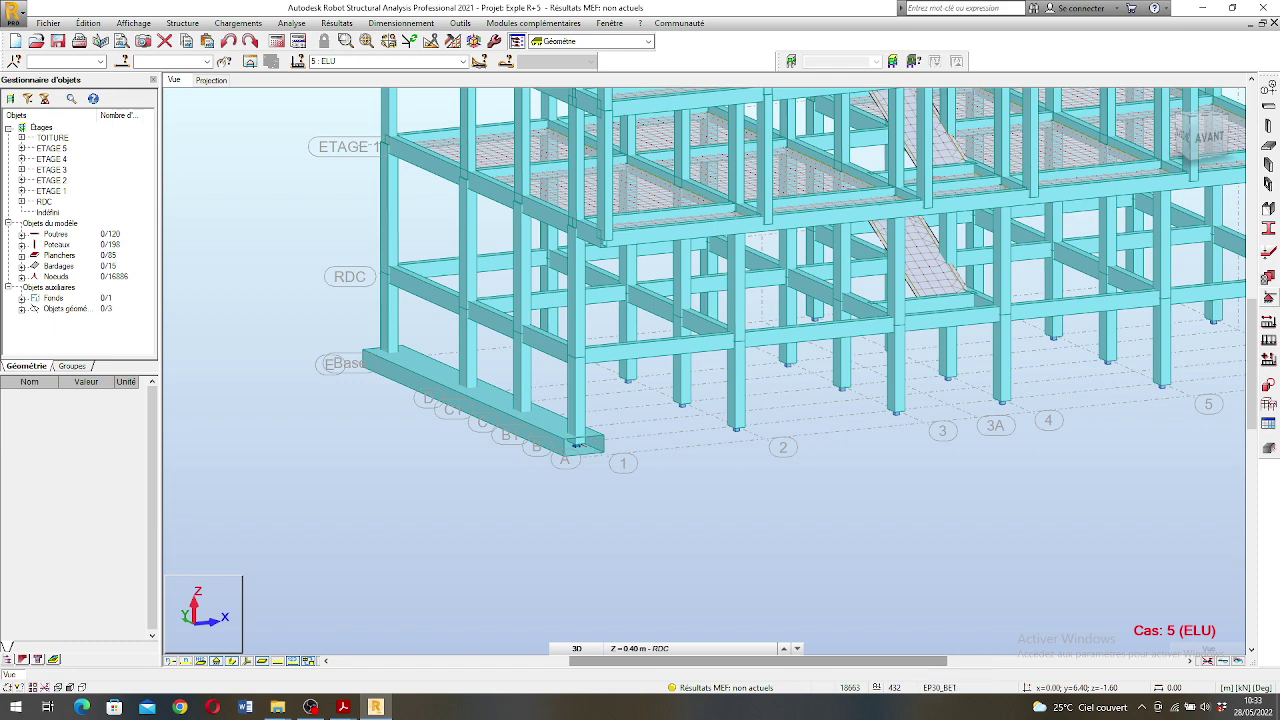
shift+middle_drag(605, 335, 605, 357)
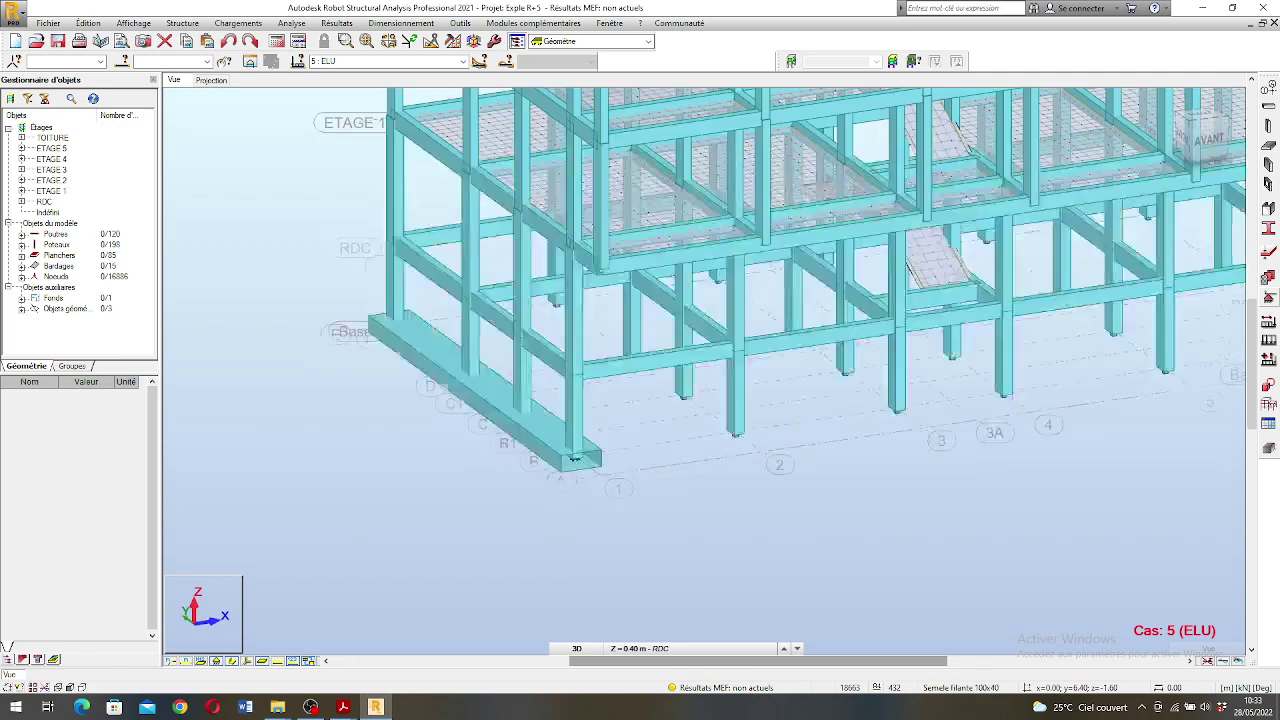
scroll(605, 357, down, 3)
scroll(575, 617, up, 1)
scroll(575, 617, down, 2)
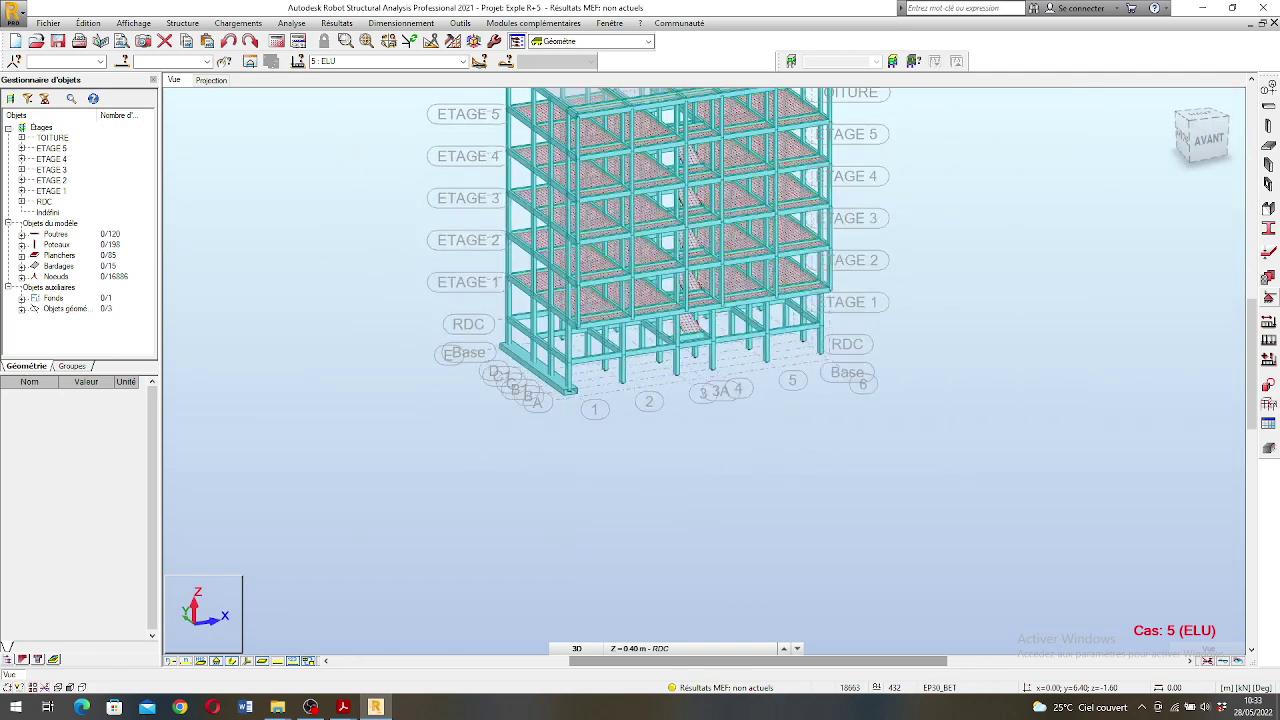
scroll(575, 617, up, 2)
shift+middle_drag(603, 397, 603, 381)
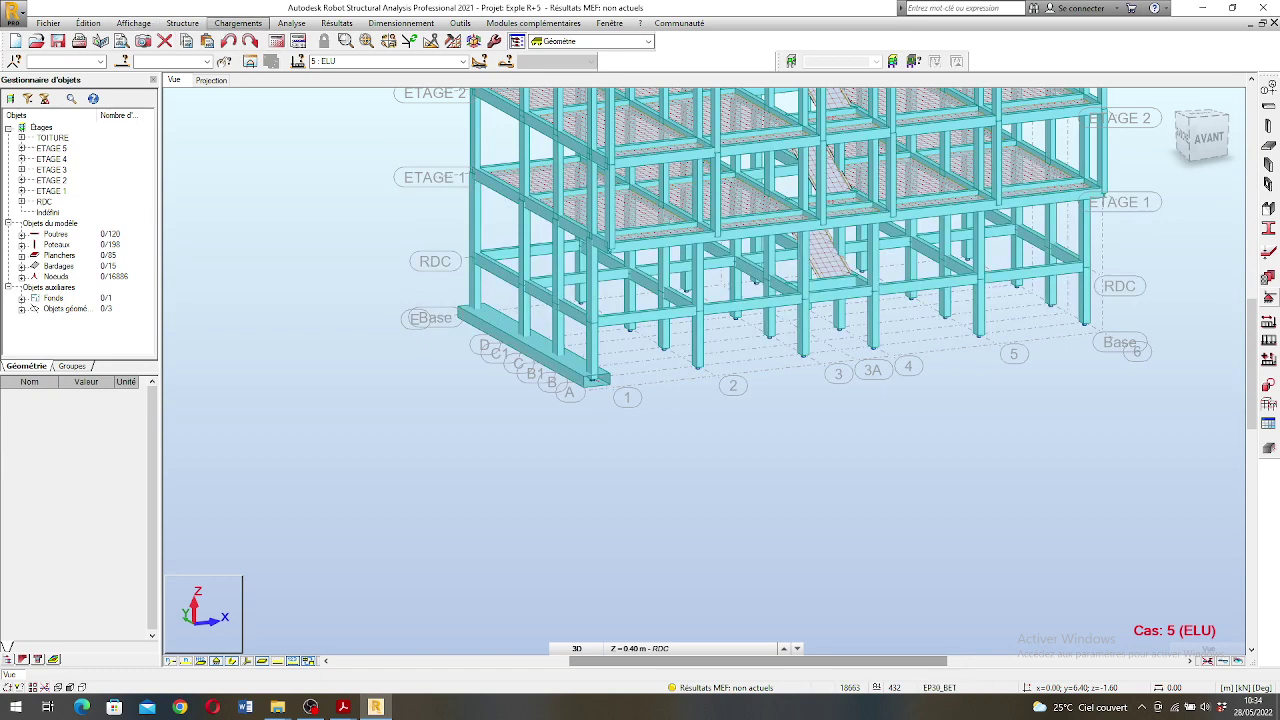
scroll(593, 379, up, 3)
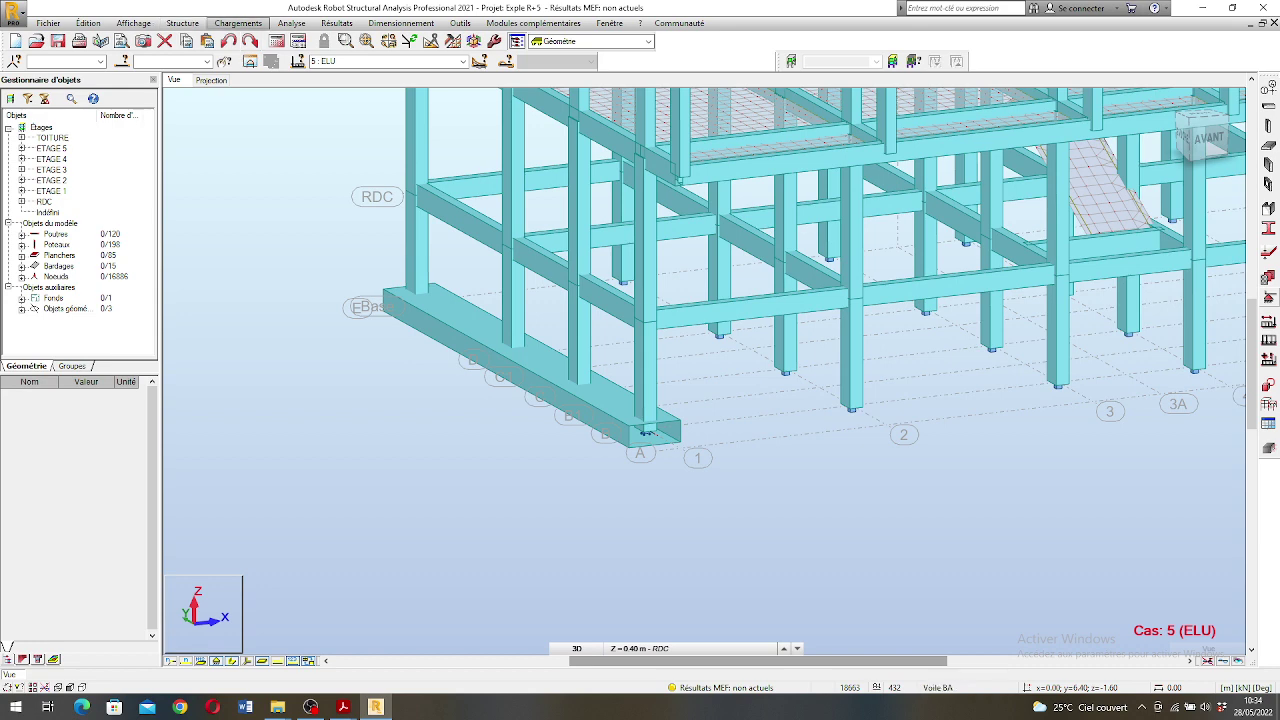
- Start a new elastic soil definition for bars and make its Kz (Uz) coefficient ready for entry
click(238, 23)
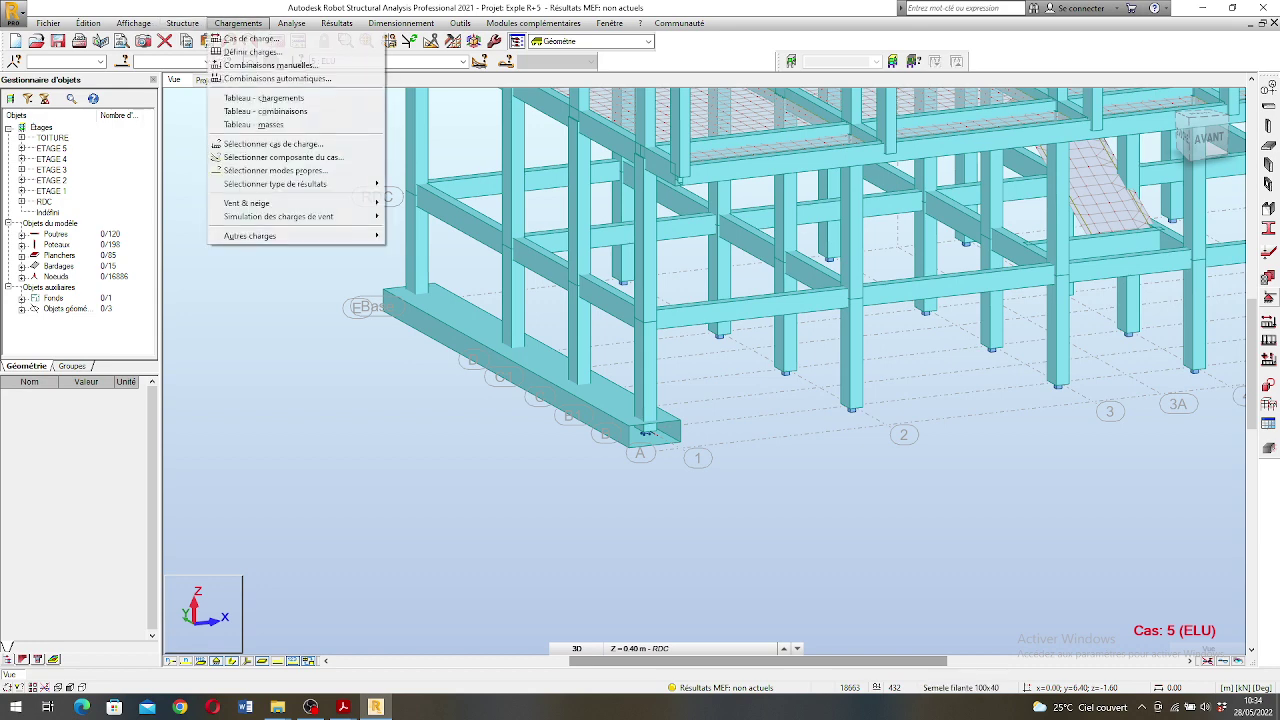
mouse_move(182, 23)
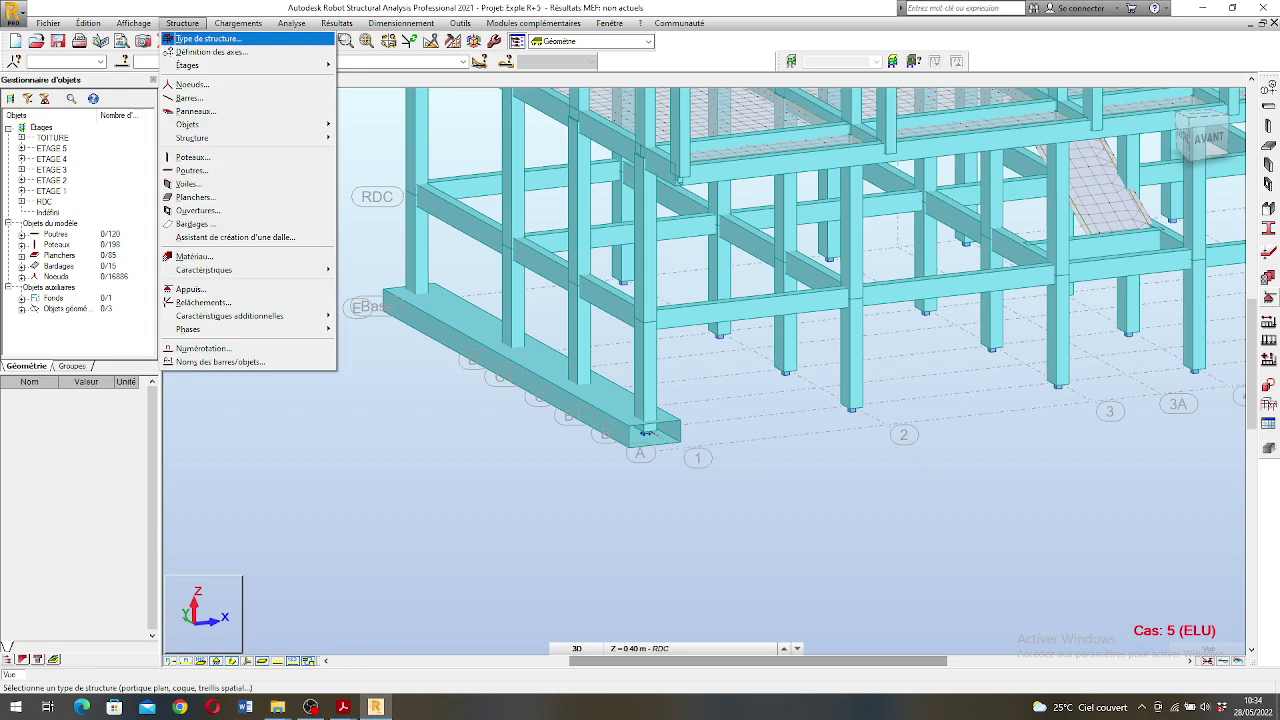
mouse_move(250, 316)
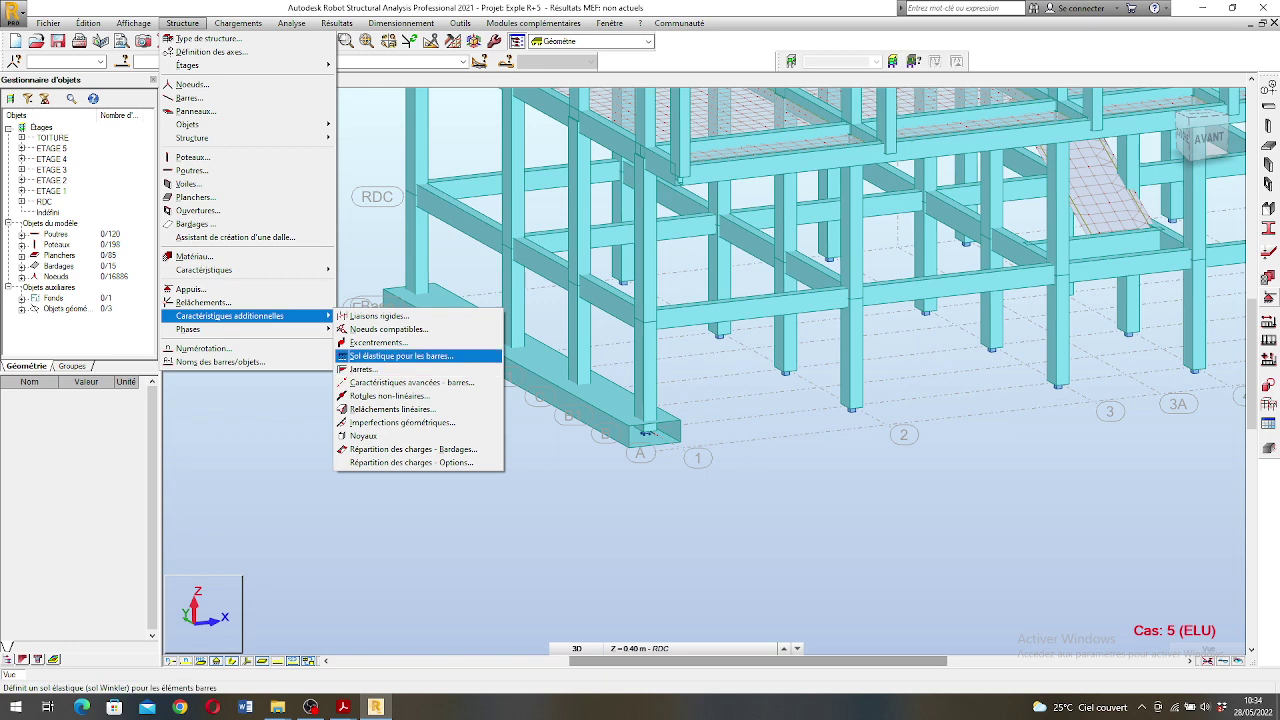
click(400, 356)
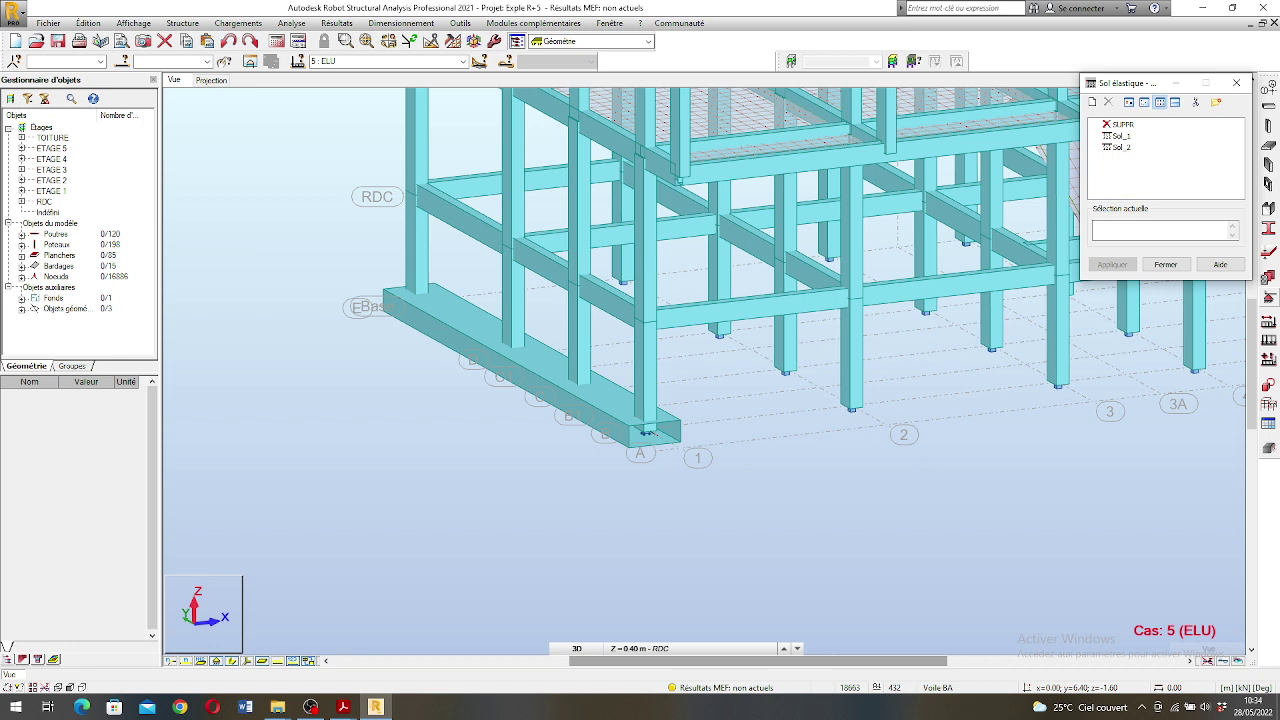
click(1092, 102)
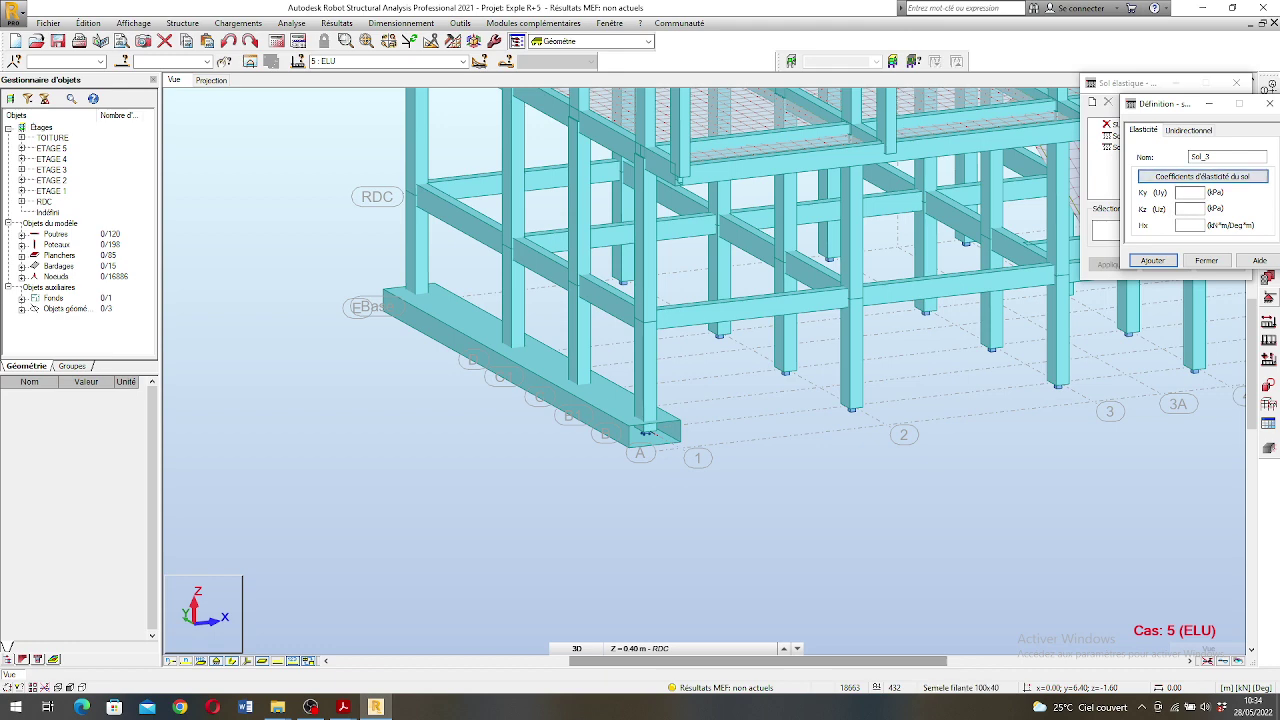
click(1190, 209)
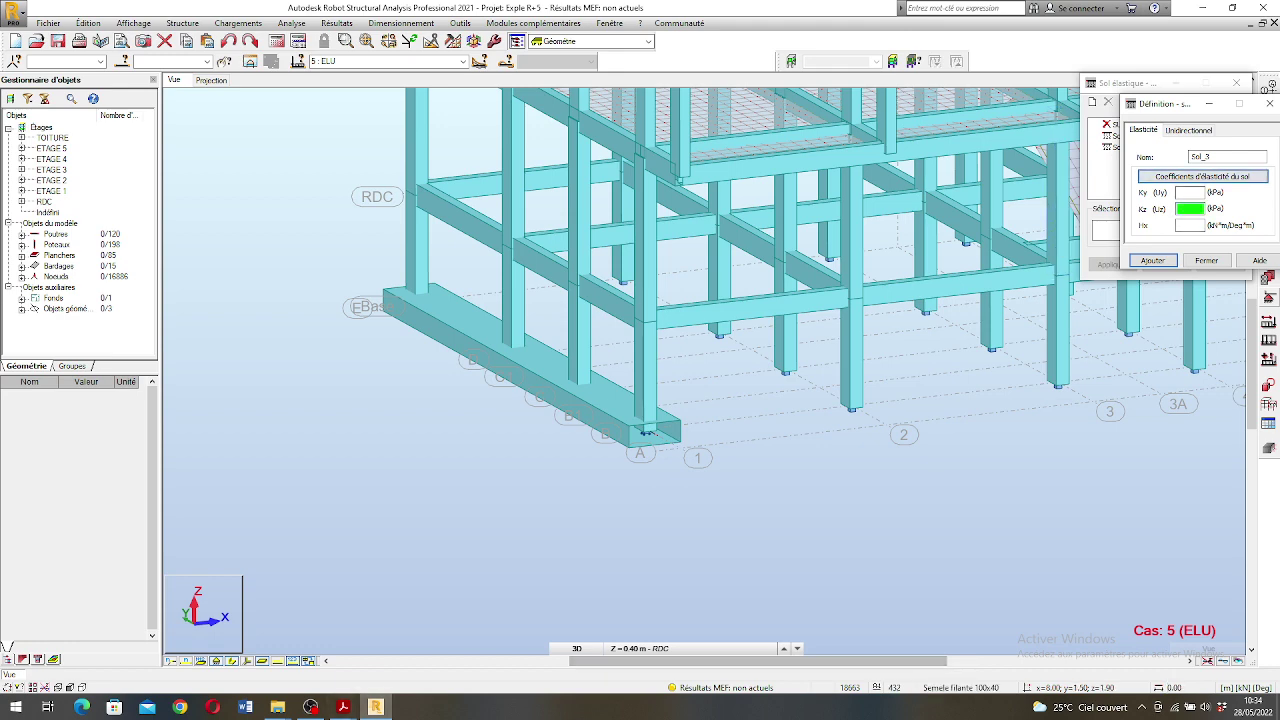
- Switch to the Bowles foundation design PDF in Acrobat Reader and review the formulas for estimating the subgrade modulus ks from allowable bearing capacity
mouse_move(343, 706)
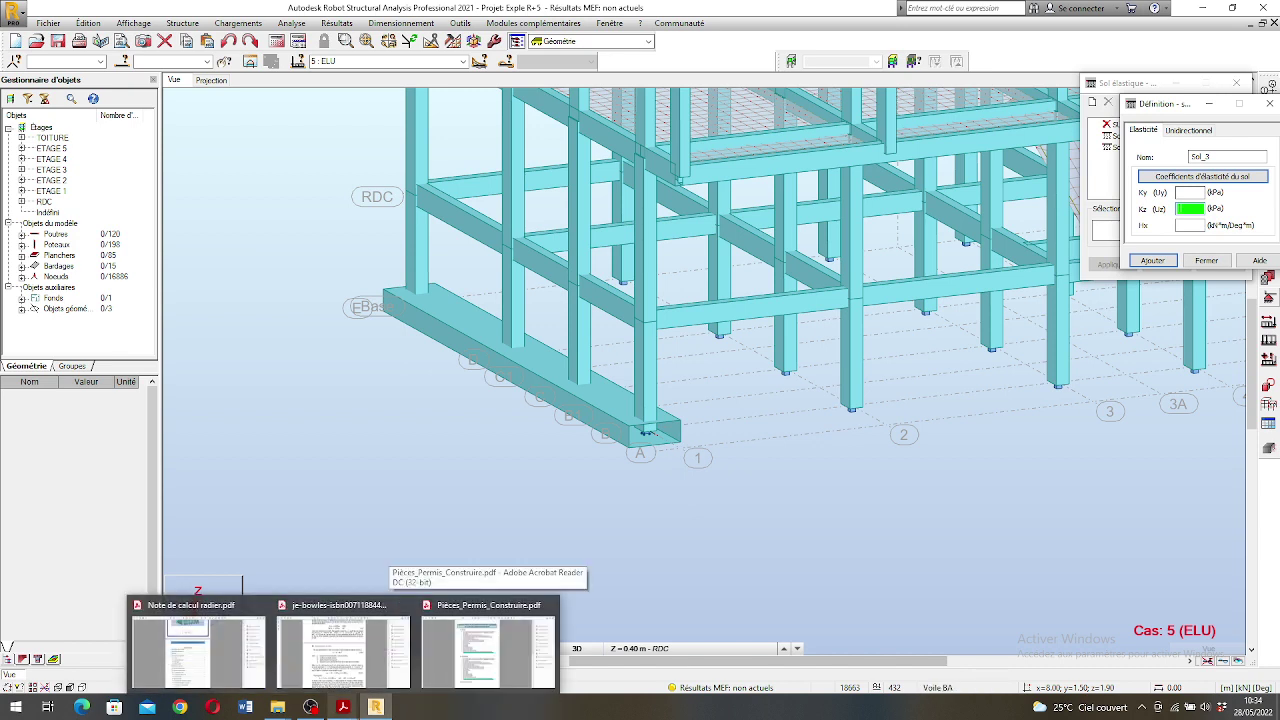
click(343, 645)
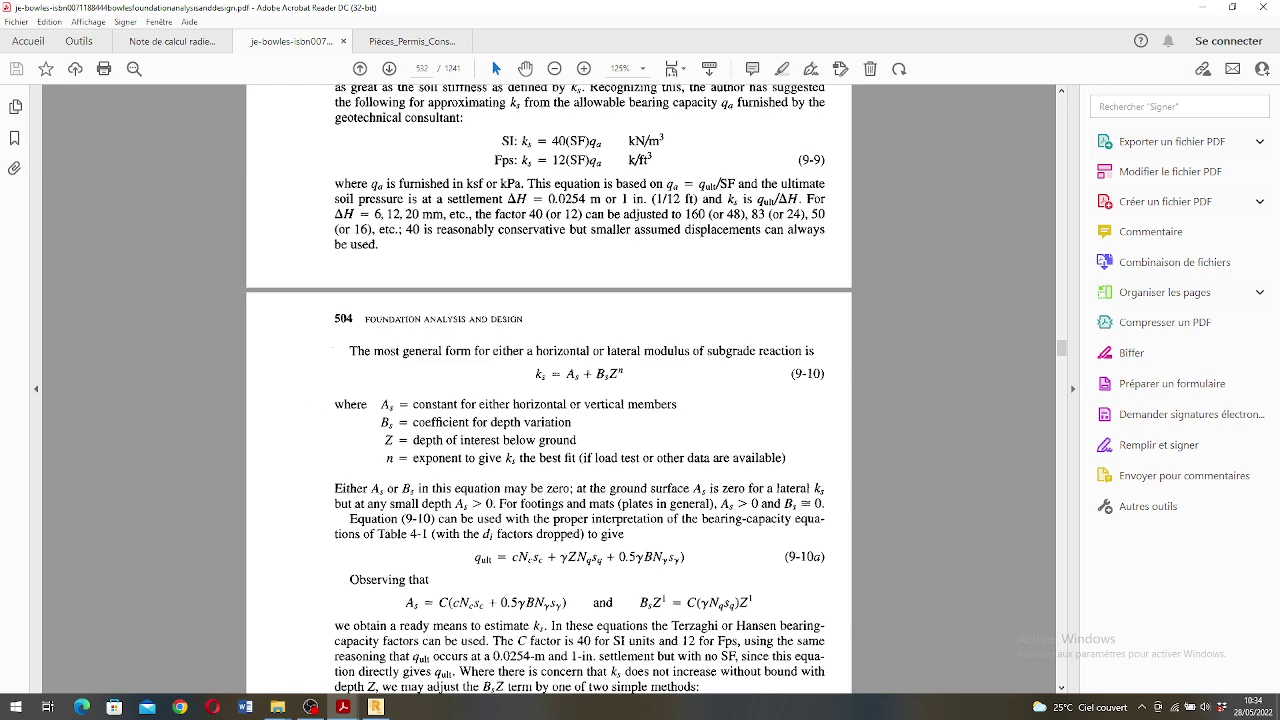
scroll(549, 389, down, 3)
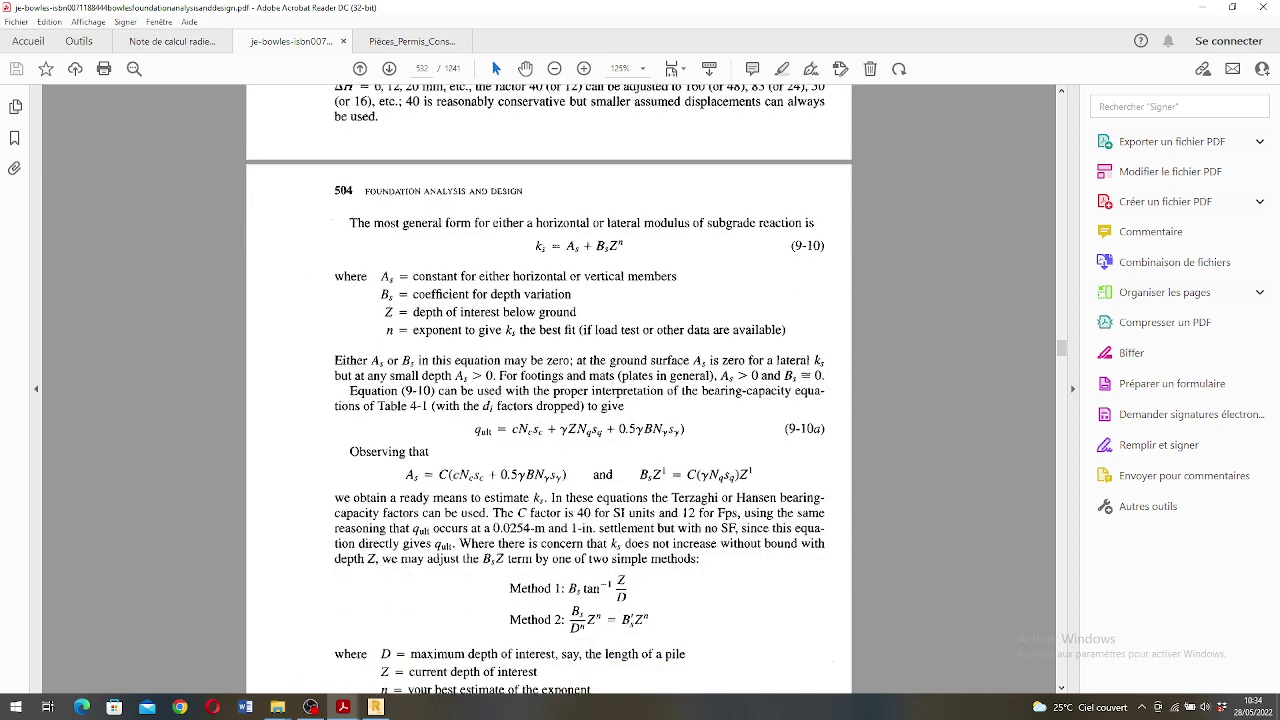
scroll(549, 390, down, 1)
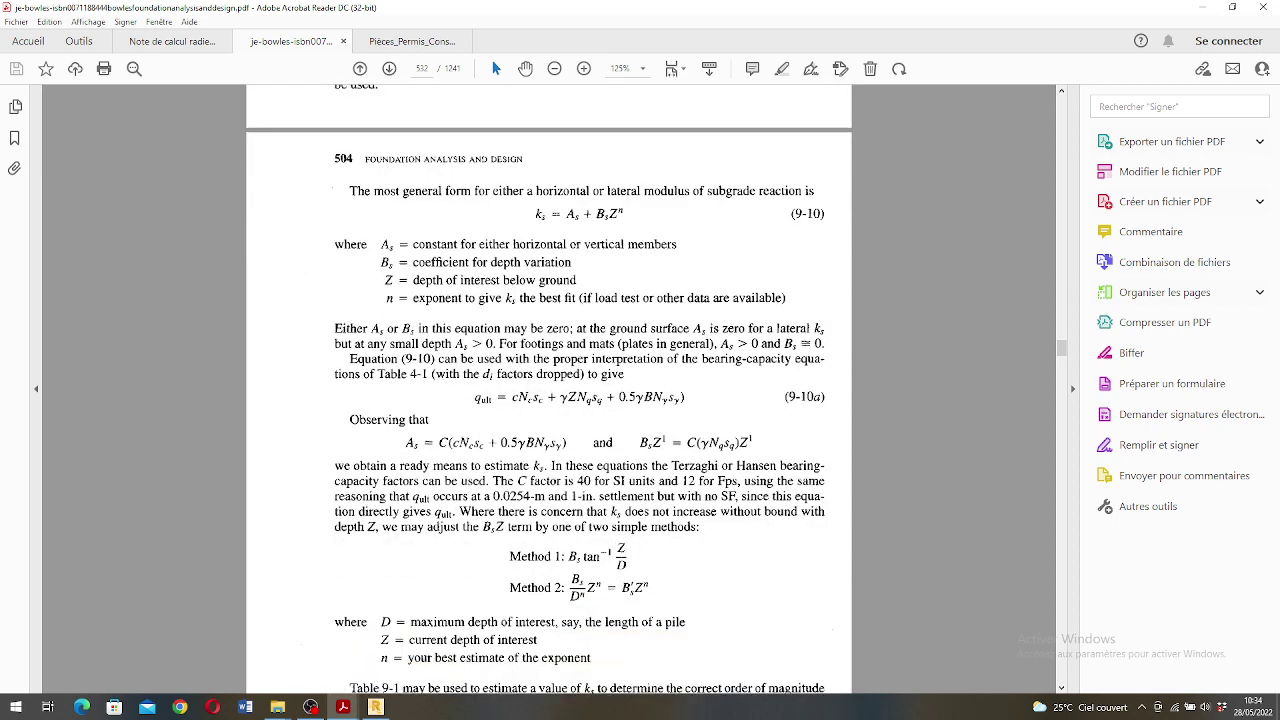
scroll(549, 390, down, 3)
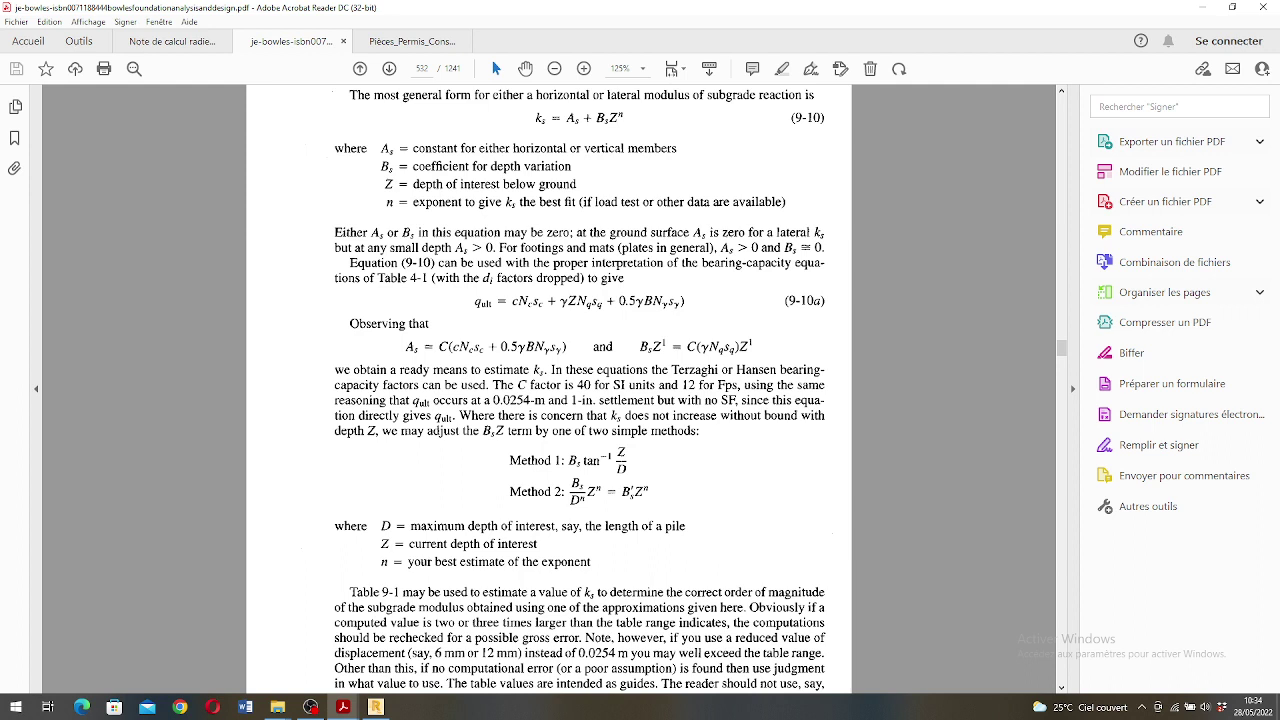
click(159, 21)
key(Escape)
scroll(549, 390, up, 3)
scroll(549, 390, up, 12)
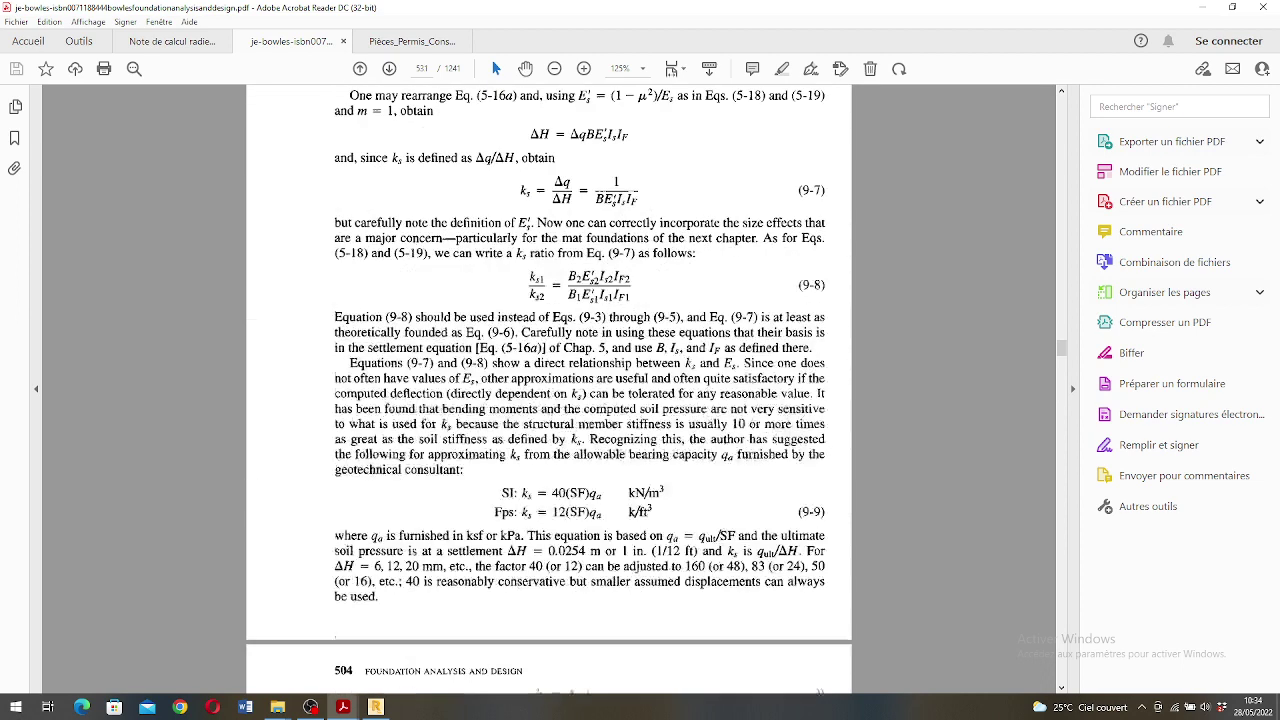
scroll(580, 390, up, 3)
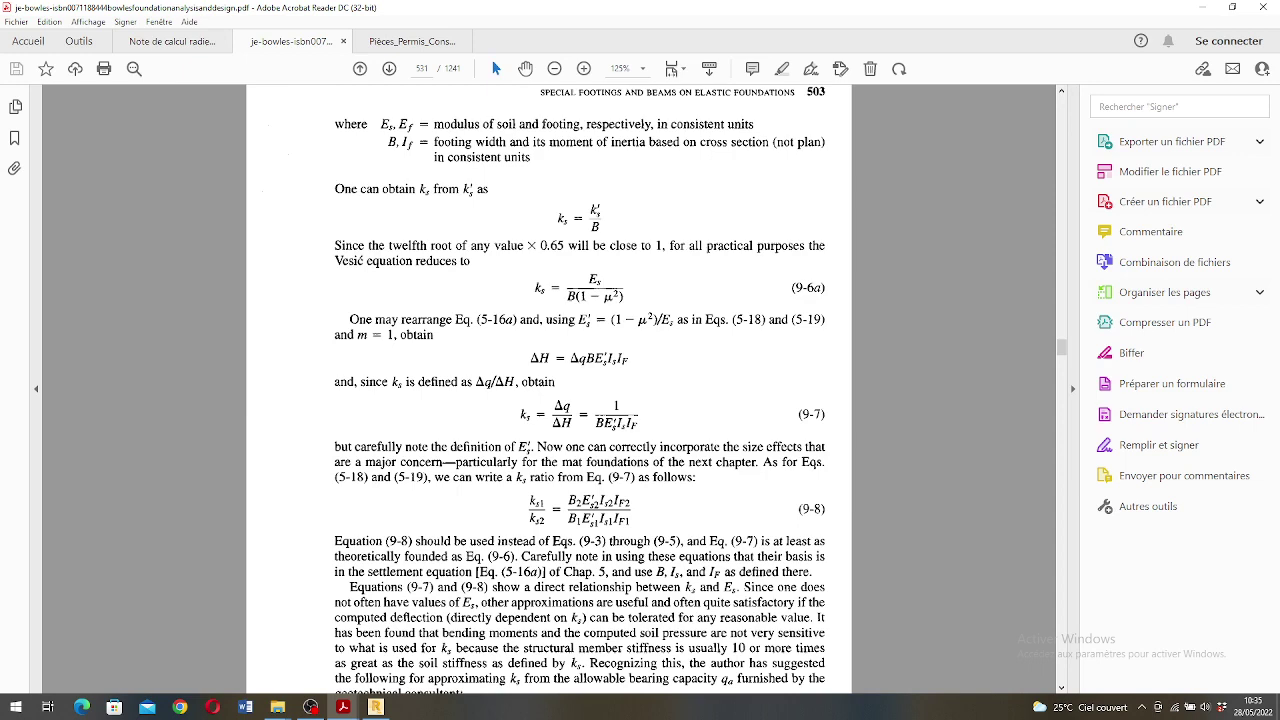
scroll(580, 390, down, 4)
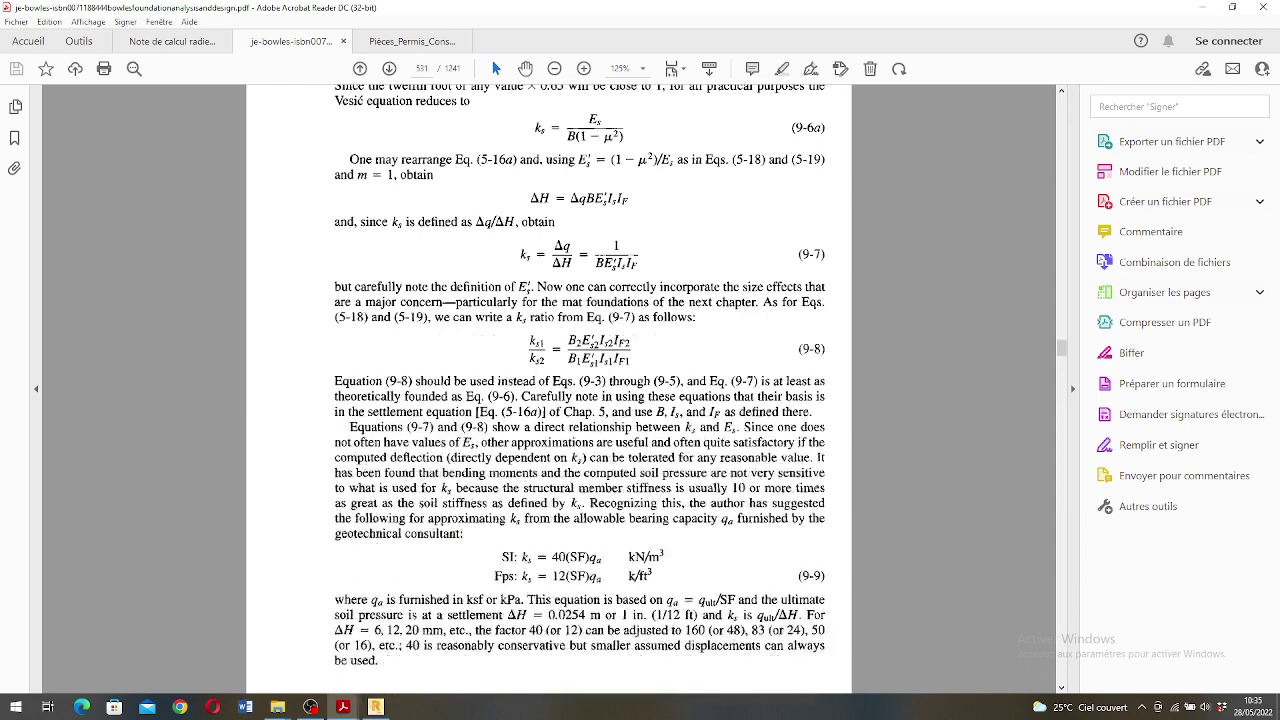
scroll(580, 390, down, 3)
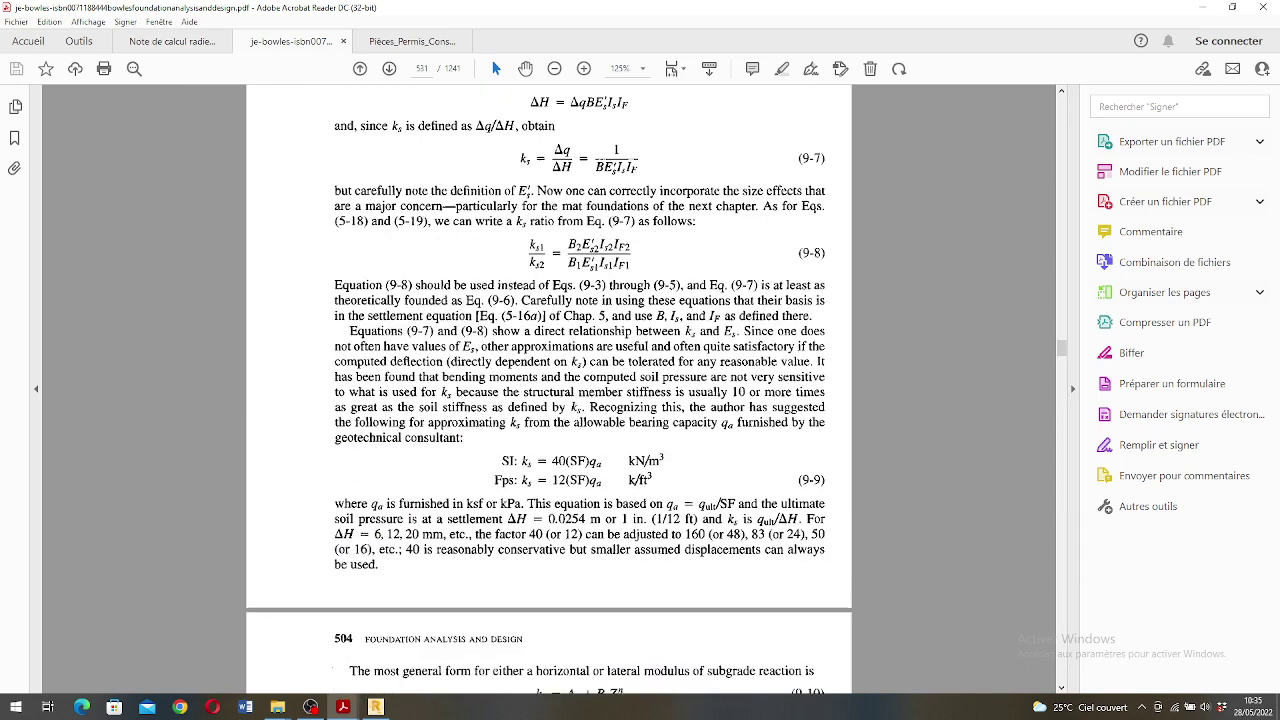
scroll(580, 390, down, 4)
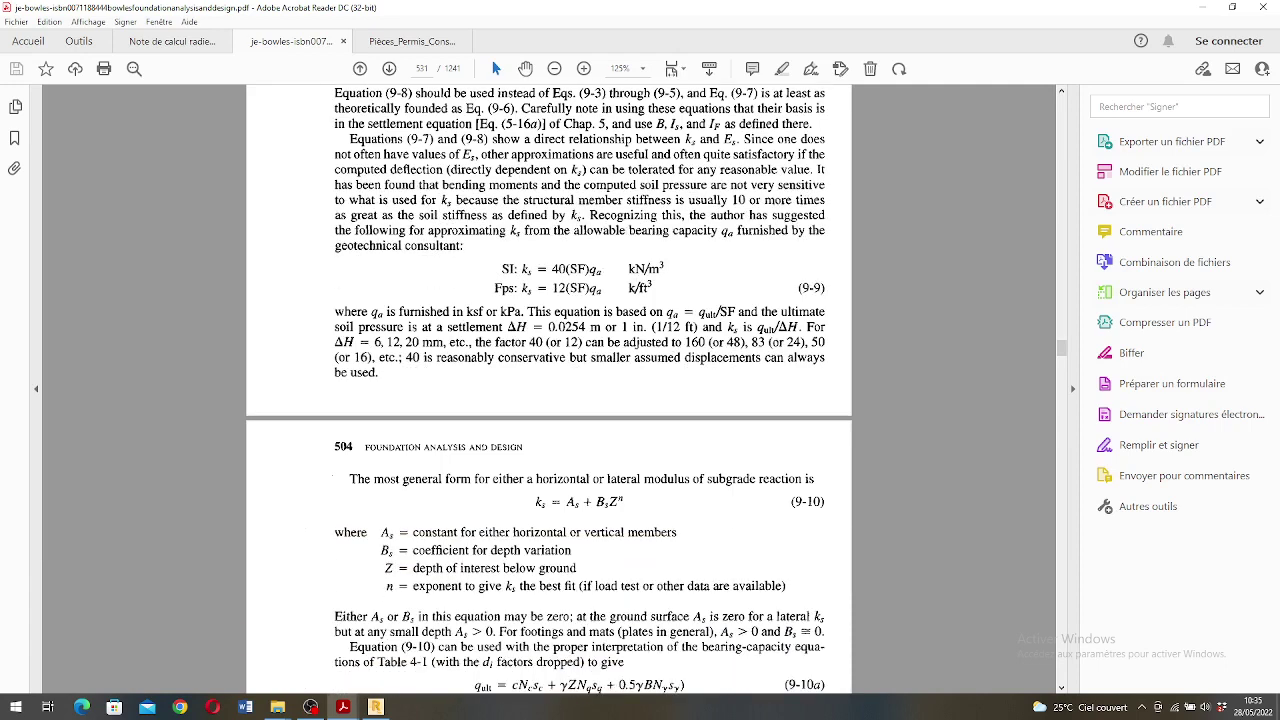
scroll(580, 390, down, 2)
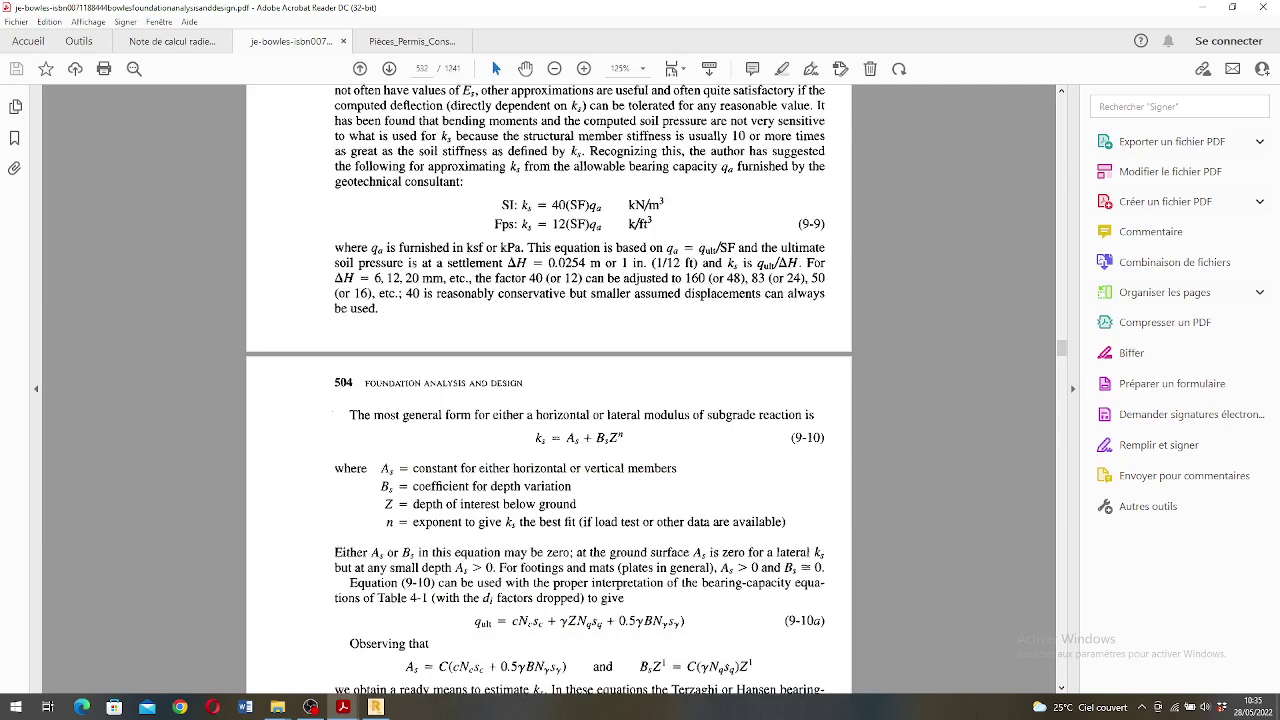
scroll(580, 390, down, 3)
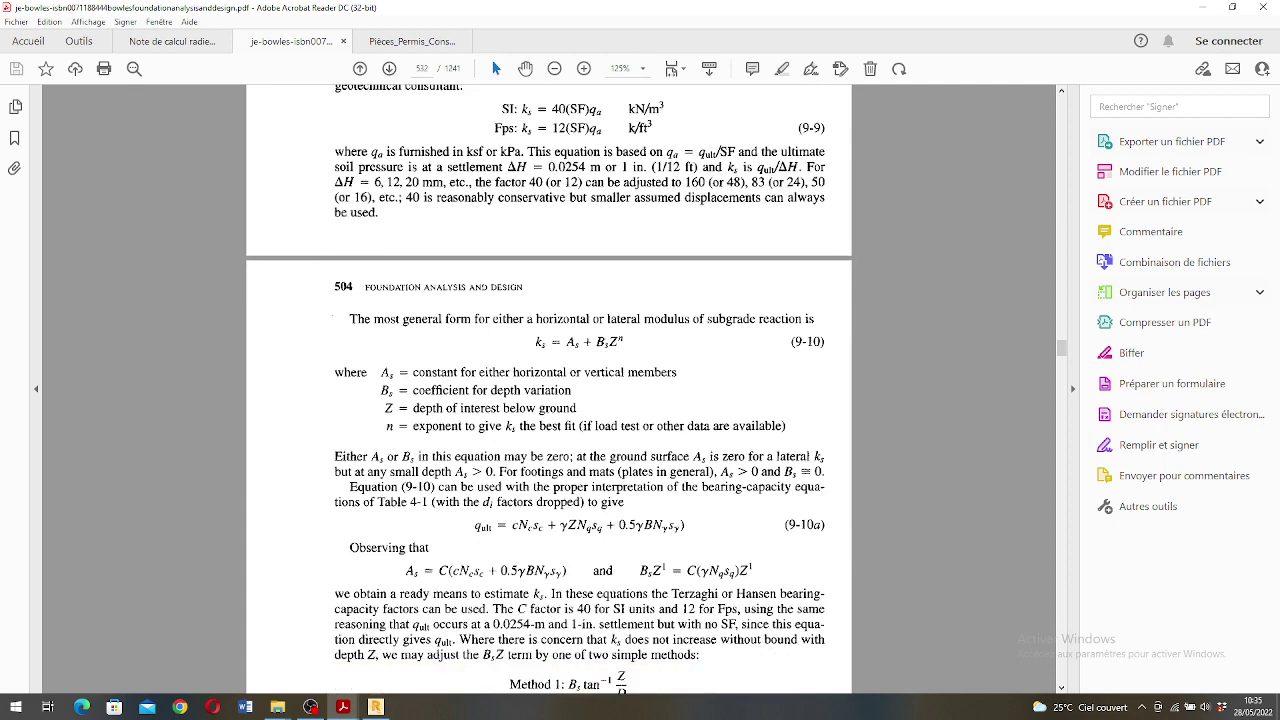
scroll(549, 390, down, 2)
scroll(549, 390, up, 6)
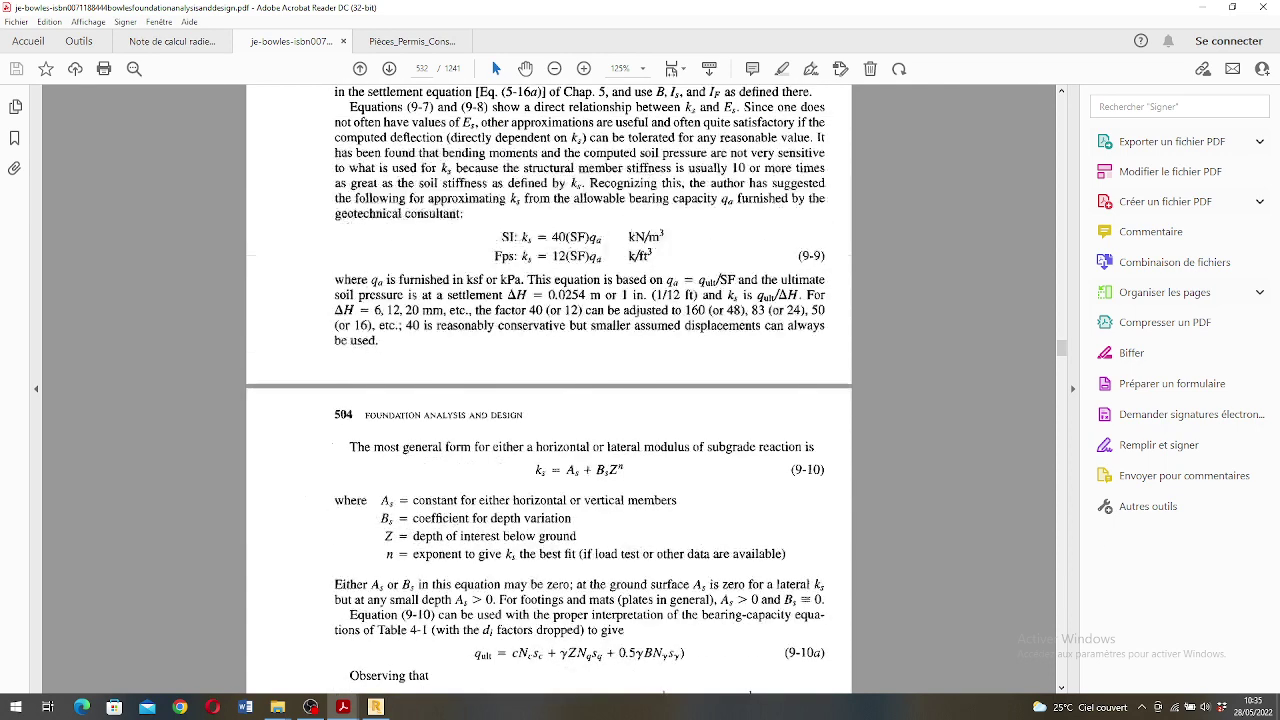
scroll(549, 390, up, 6)
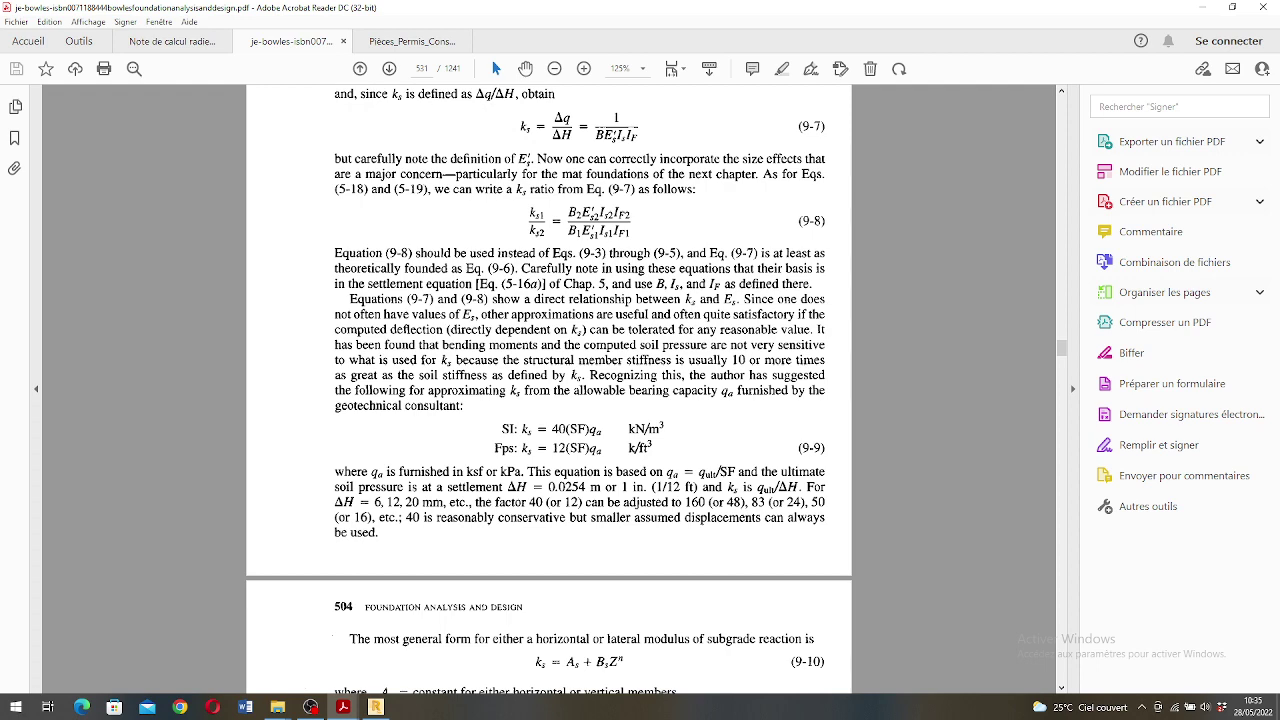
scroll(549, 390, up, 1)
scroll(549, 390, down, 2)
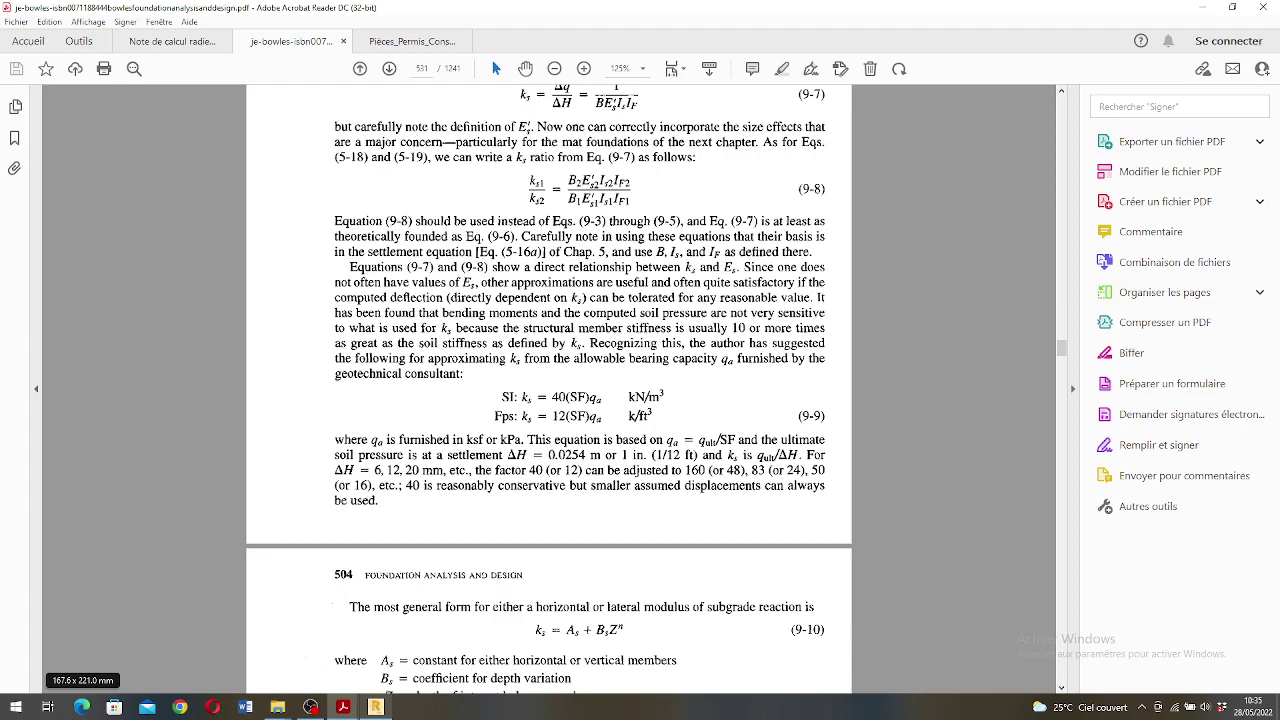
- Return to Robot Structural Analysis, enter the new soil's Kz (Uz) coefficient in kPa and add the soil to the list
click(376, 707)
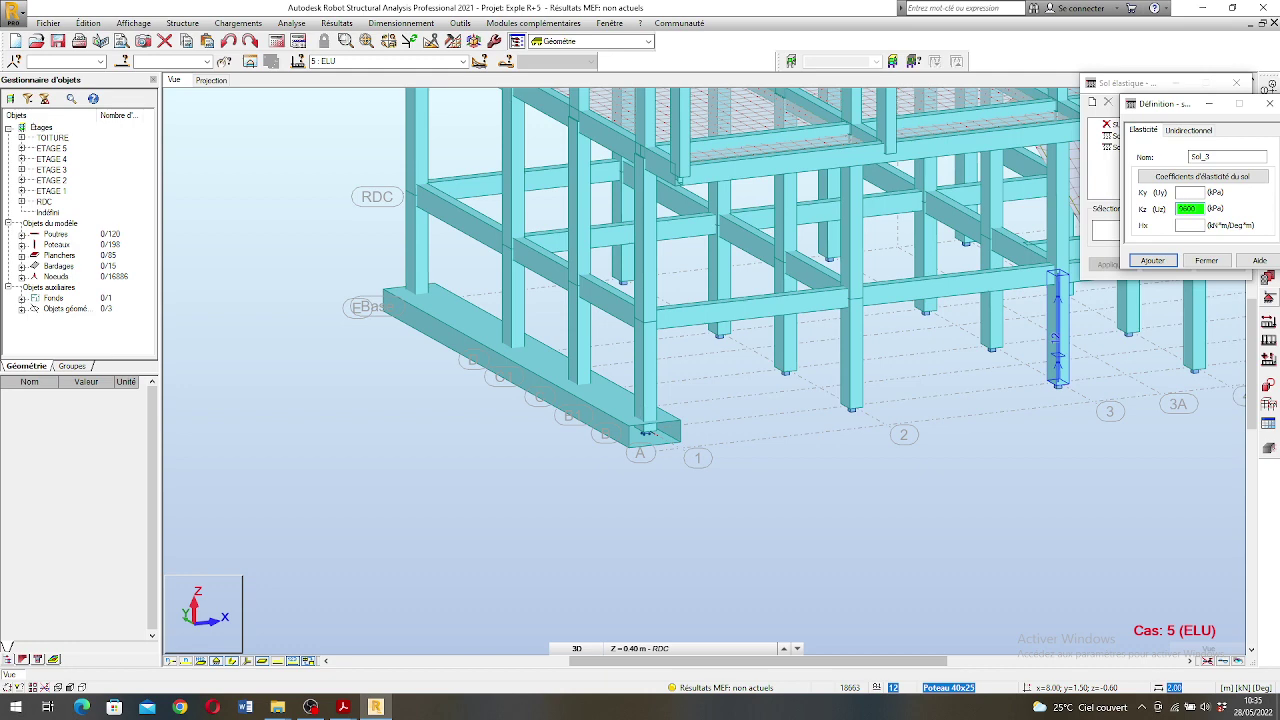
key(Return)
click(1206, 260)
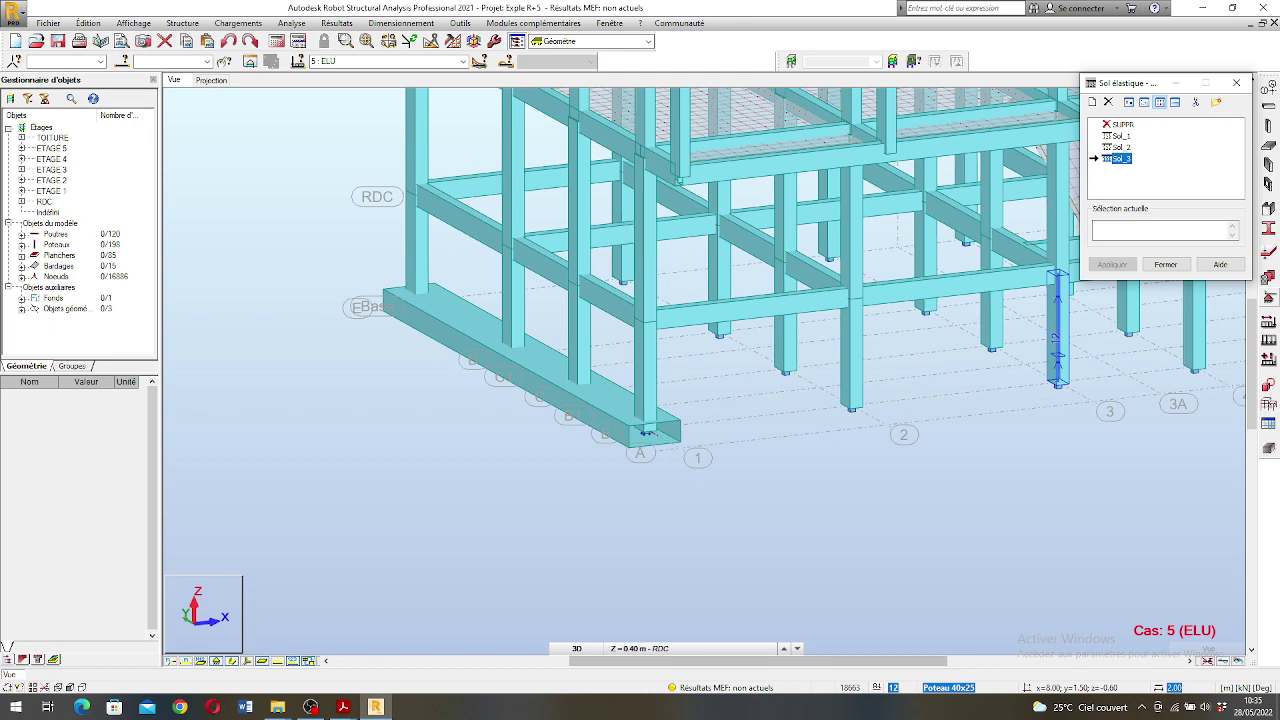
- Assign the elastic soil Sol_3 to the strip footing beam along axis 1 and close the elastic soil definition
click(1160, 231)
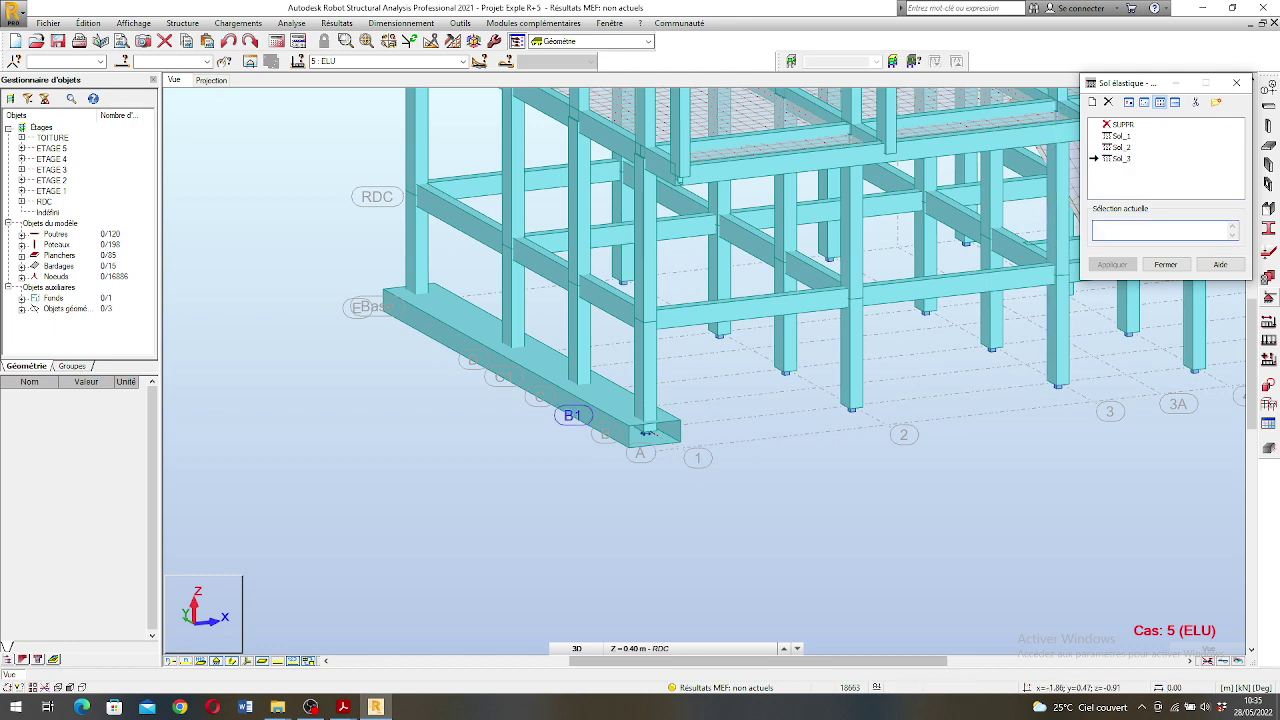
click(647, 430)
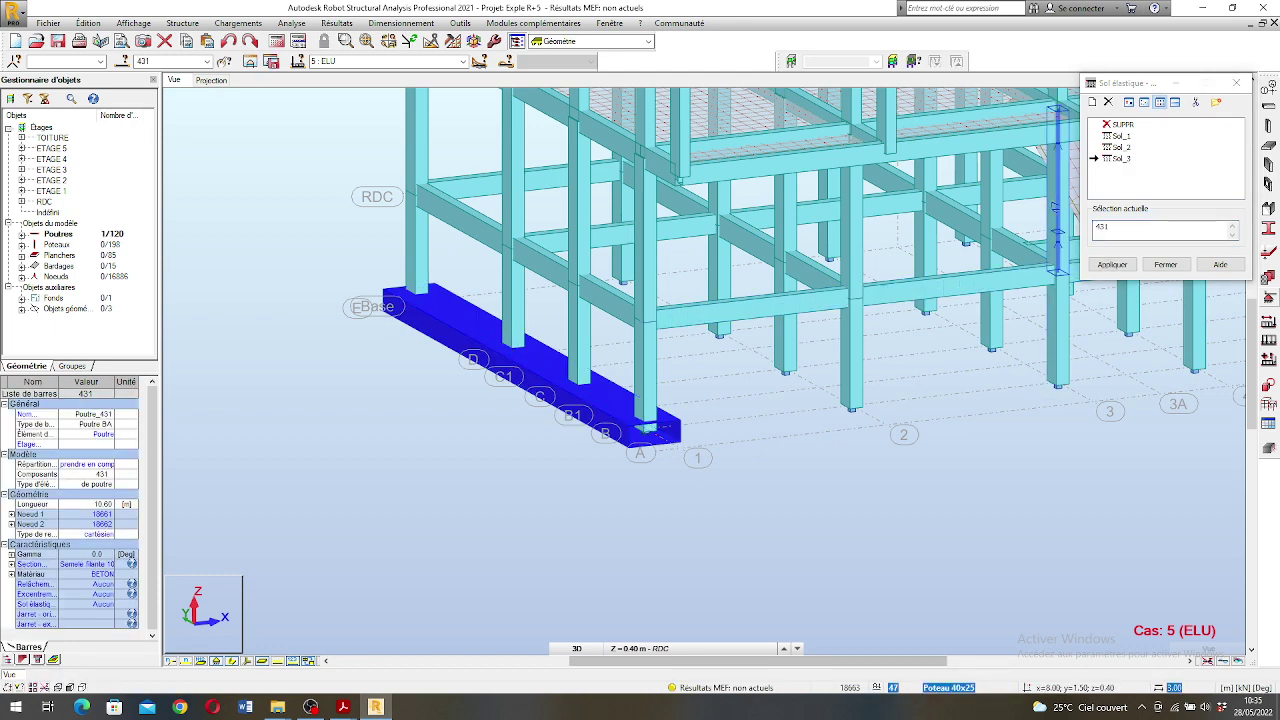
click(1112, 264)
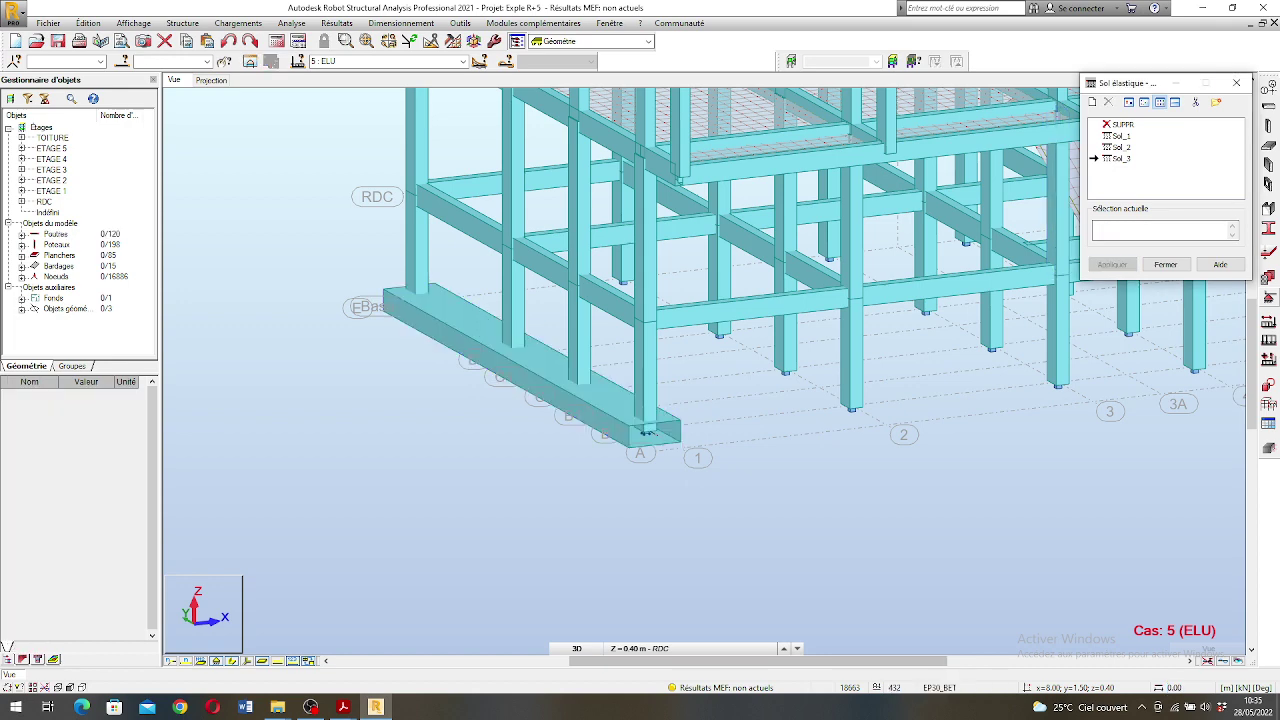
scroll(647, 432, up, 2)
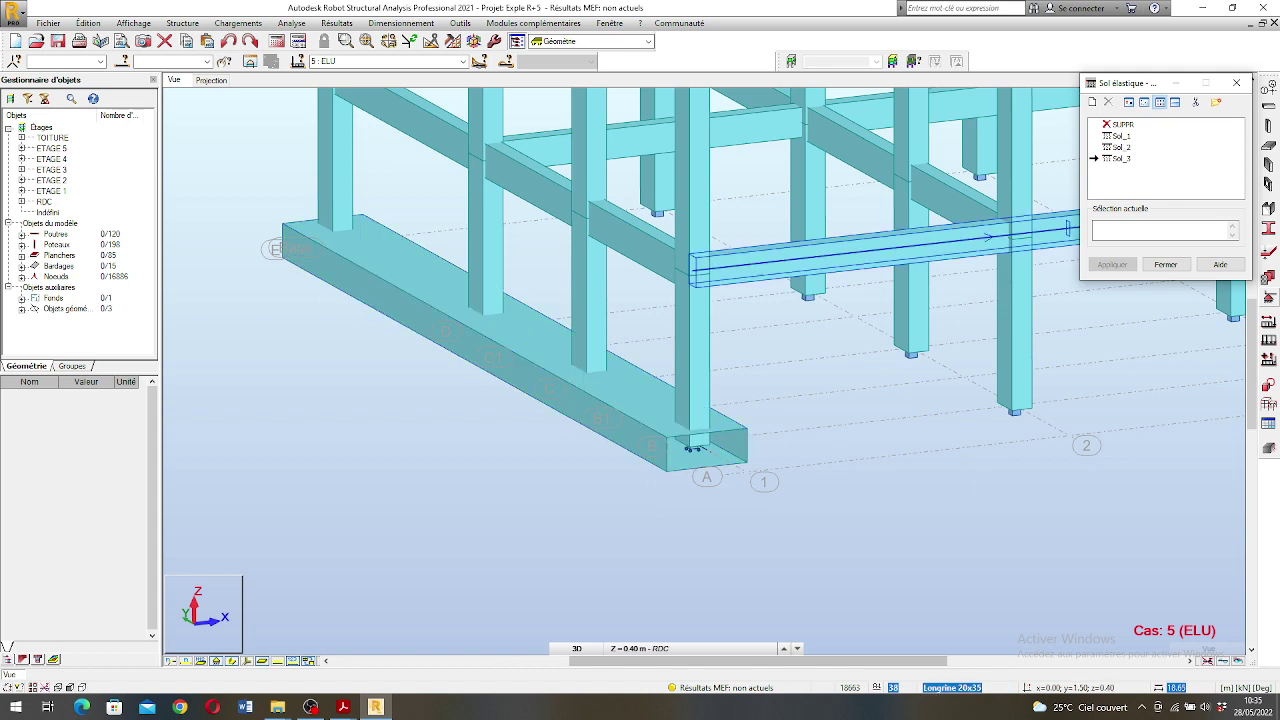
click(1237, 83)
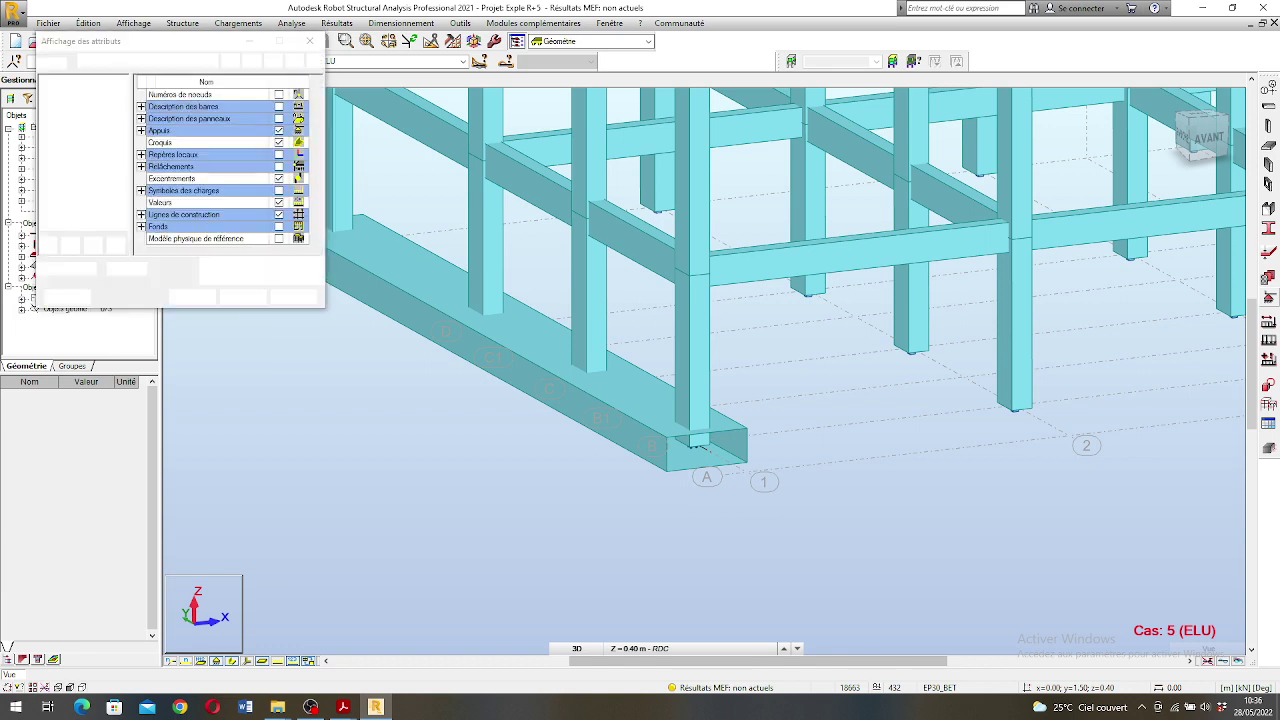
- Enable the display of the model's elastic soil (Sol élastique) attribute in the view
scroll(259, 252, down, 1)
right_click(270, 167)
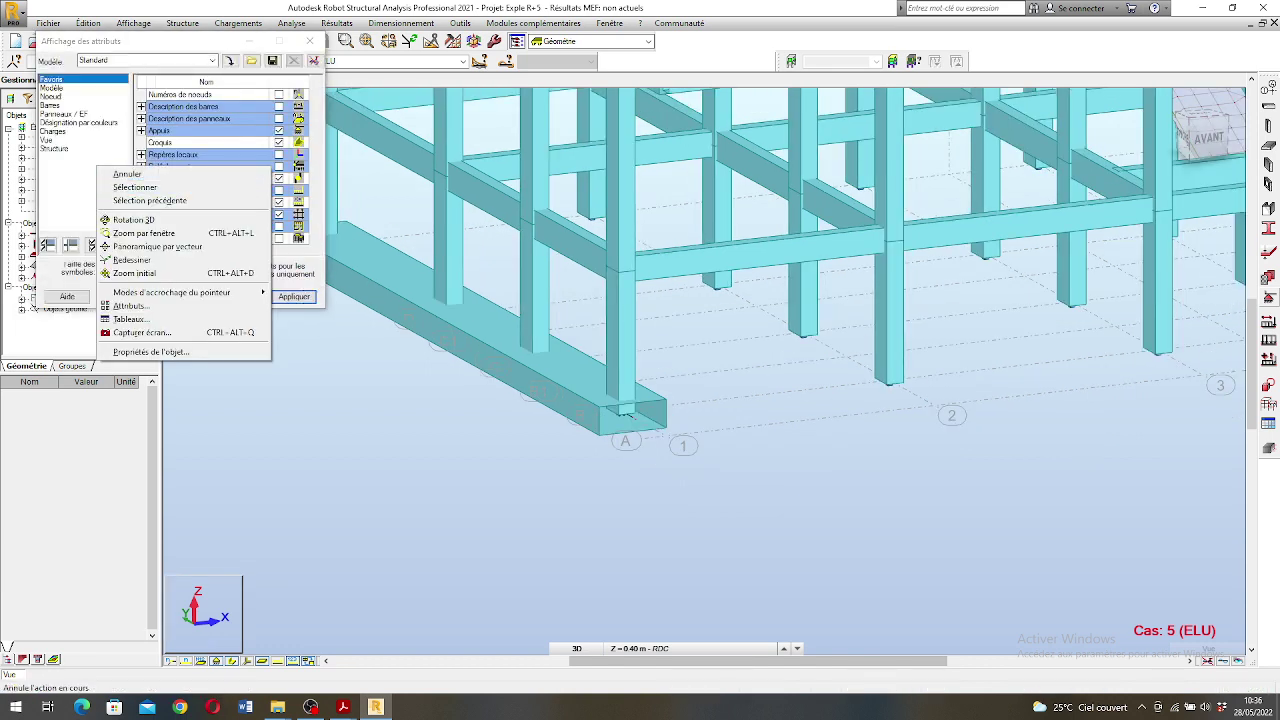
click(290, 190)
click(52, 88)
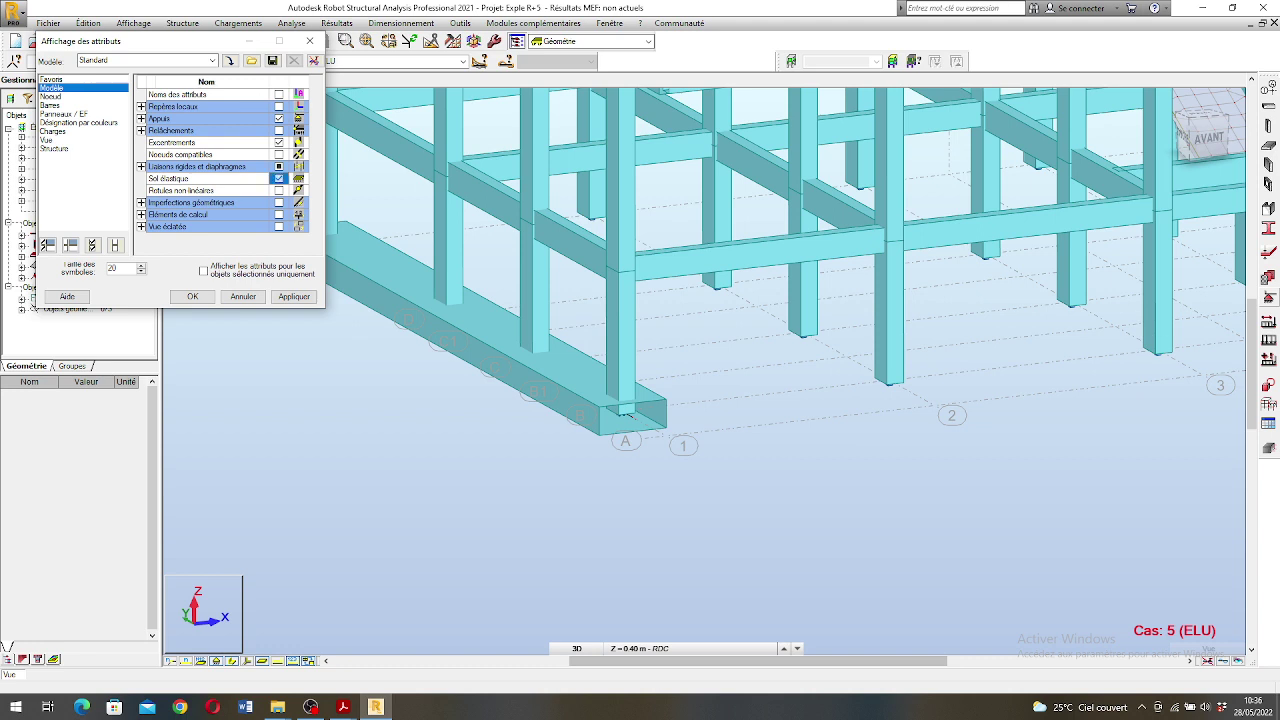
click(192, 296)
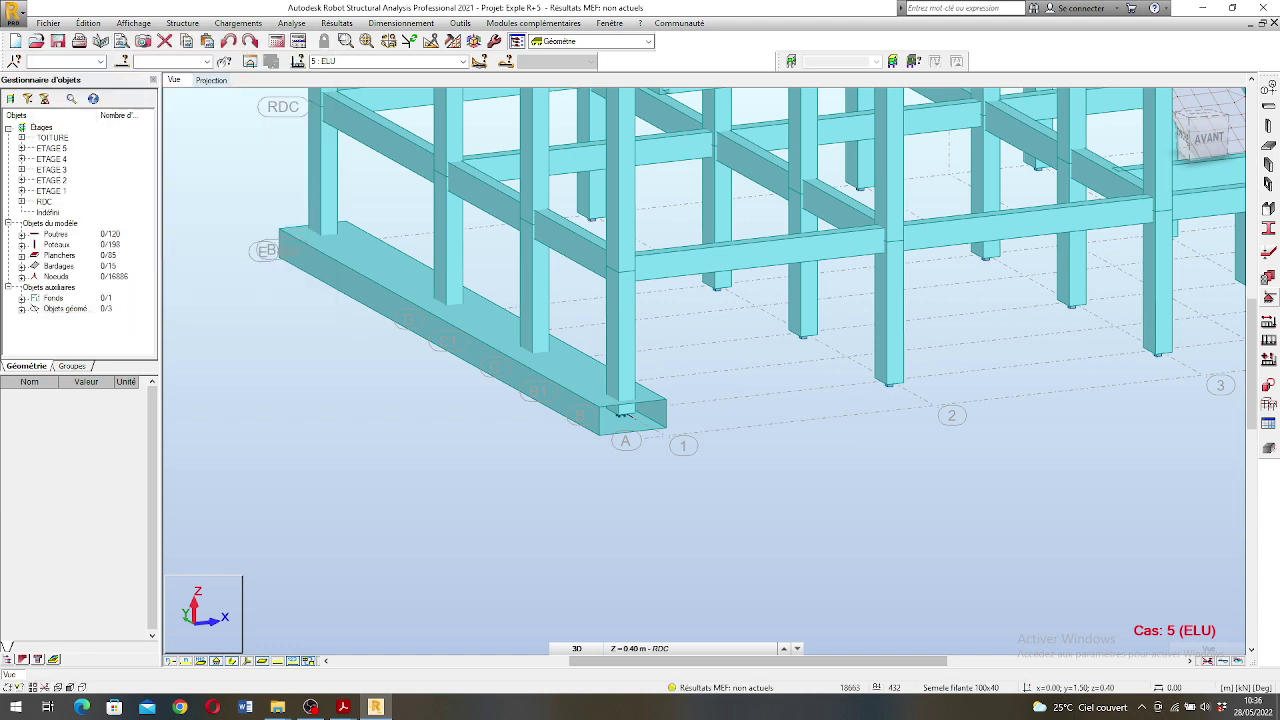
- Inspect the strip footing on elastic soil from another 3D angle, along with the whole building
right_click(422, 306)
click(476, 360)
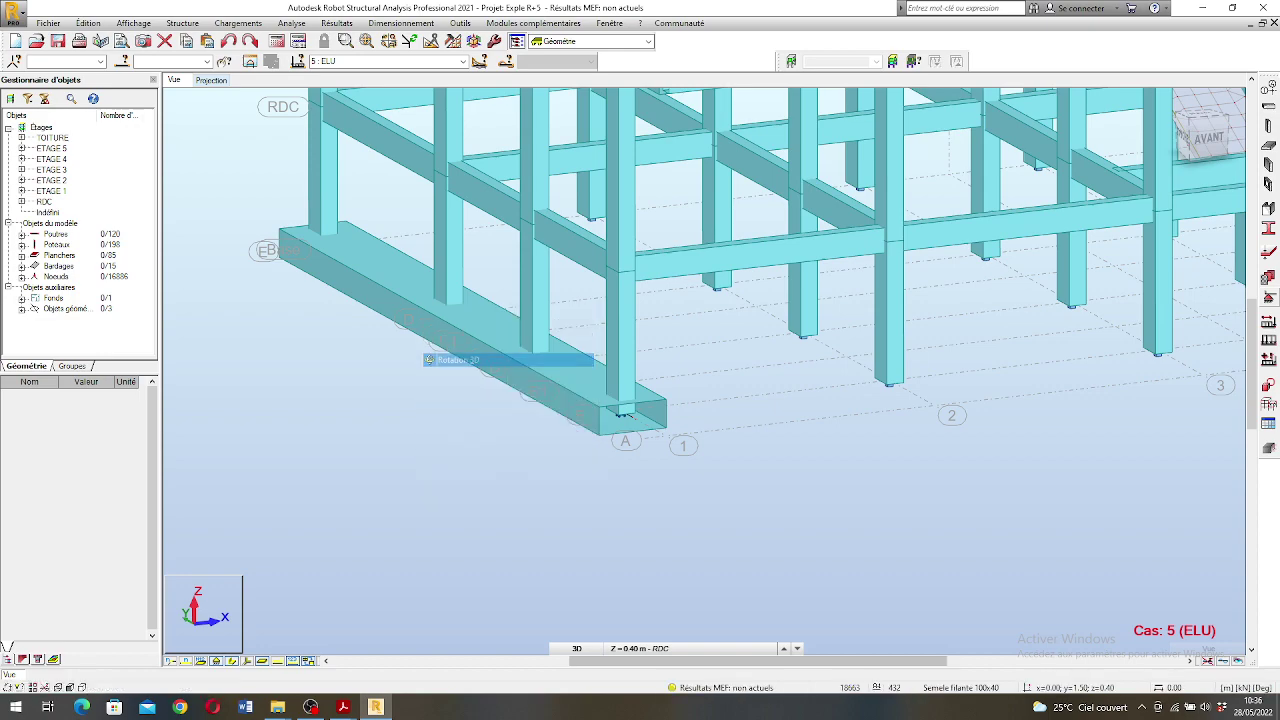
drag(476, 360, 526, 317)
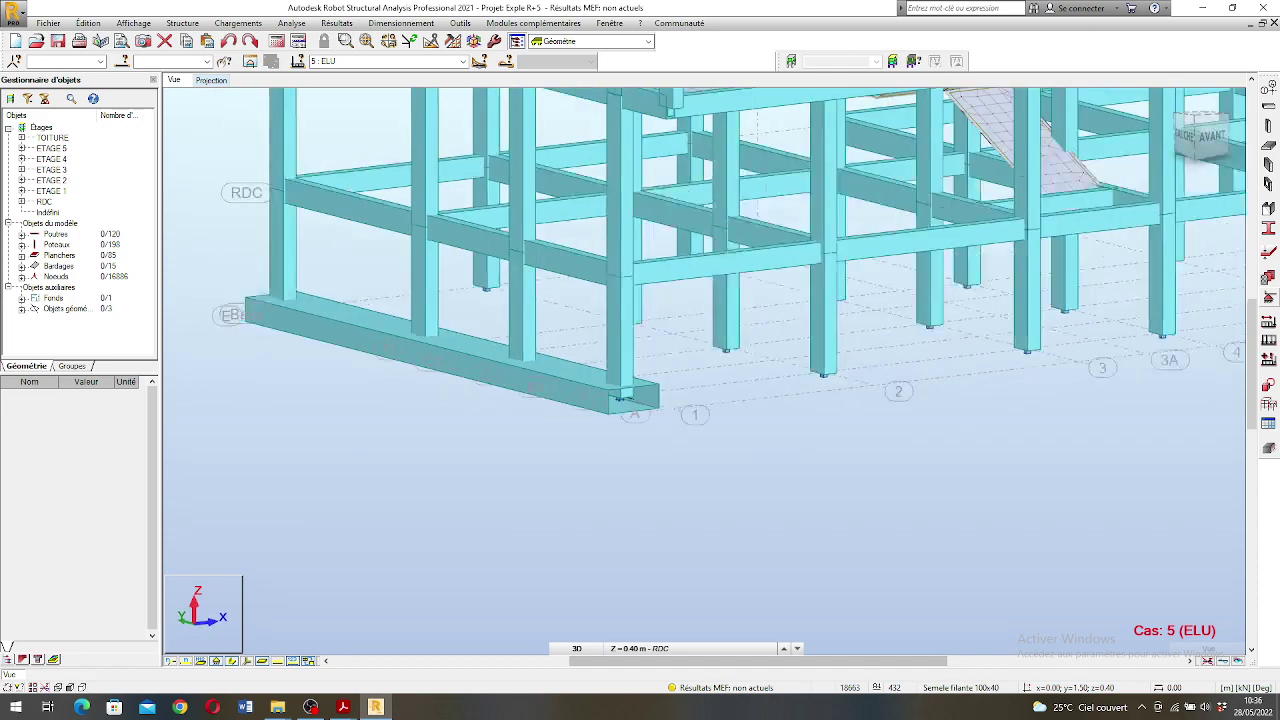
scroll(450, 462, down, 7)
scroll(545, 250, up, 3)
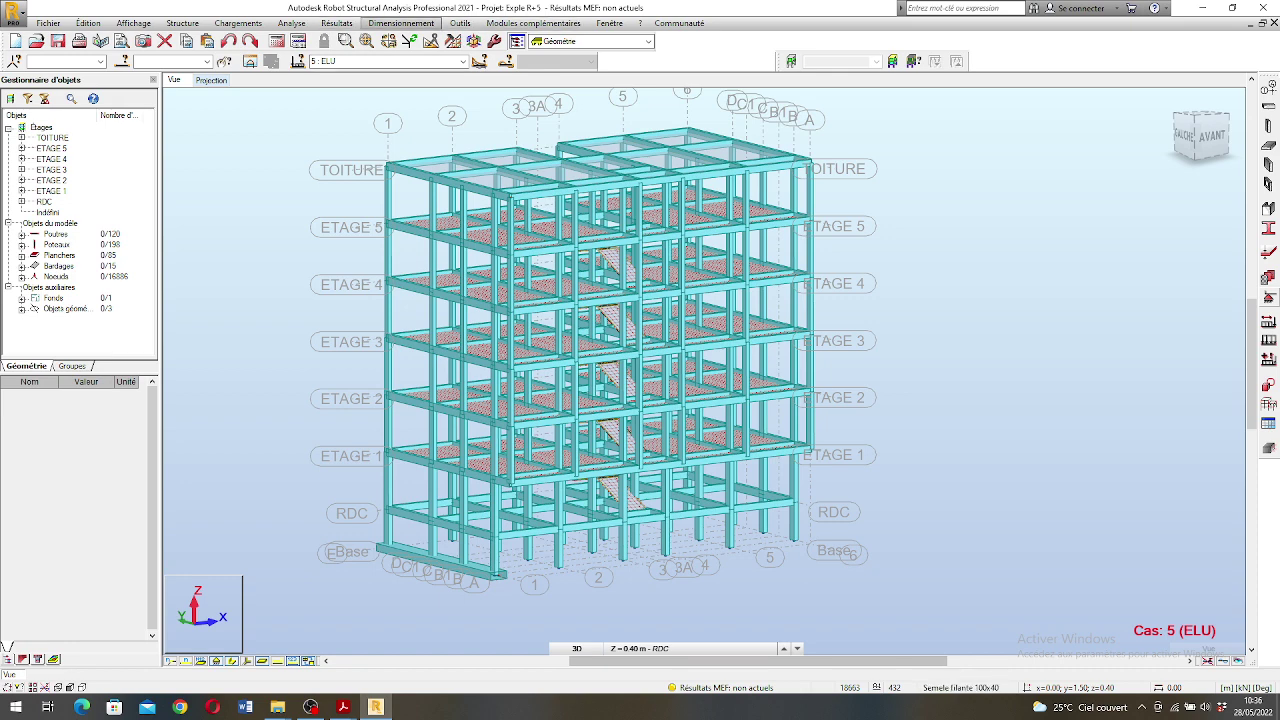
click(460, 23)
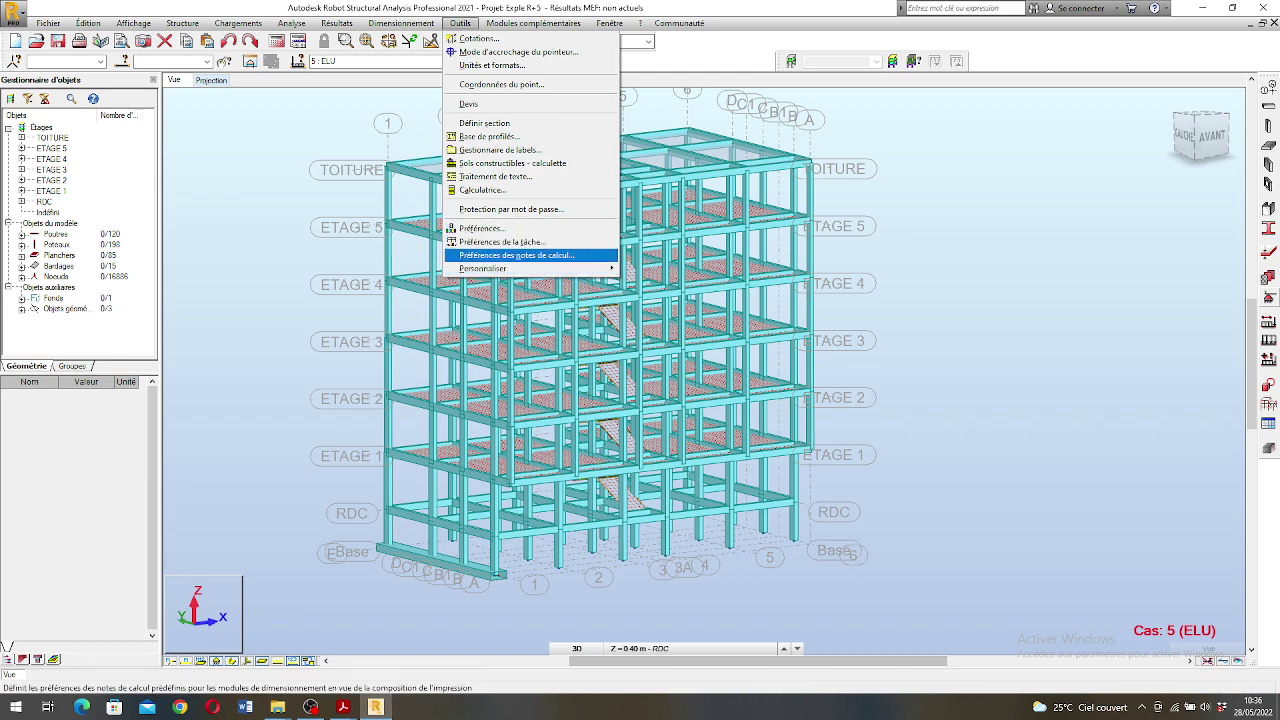
- Check the design codes in the task preferences and calculate the structure, continuing despite the separated nodes
click(502, 242)
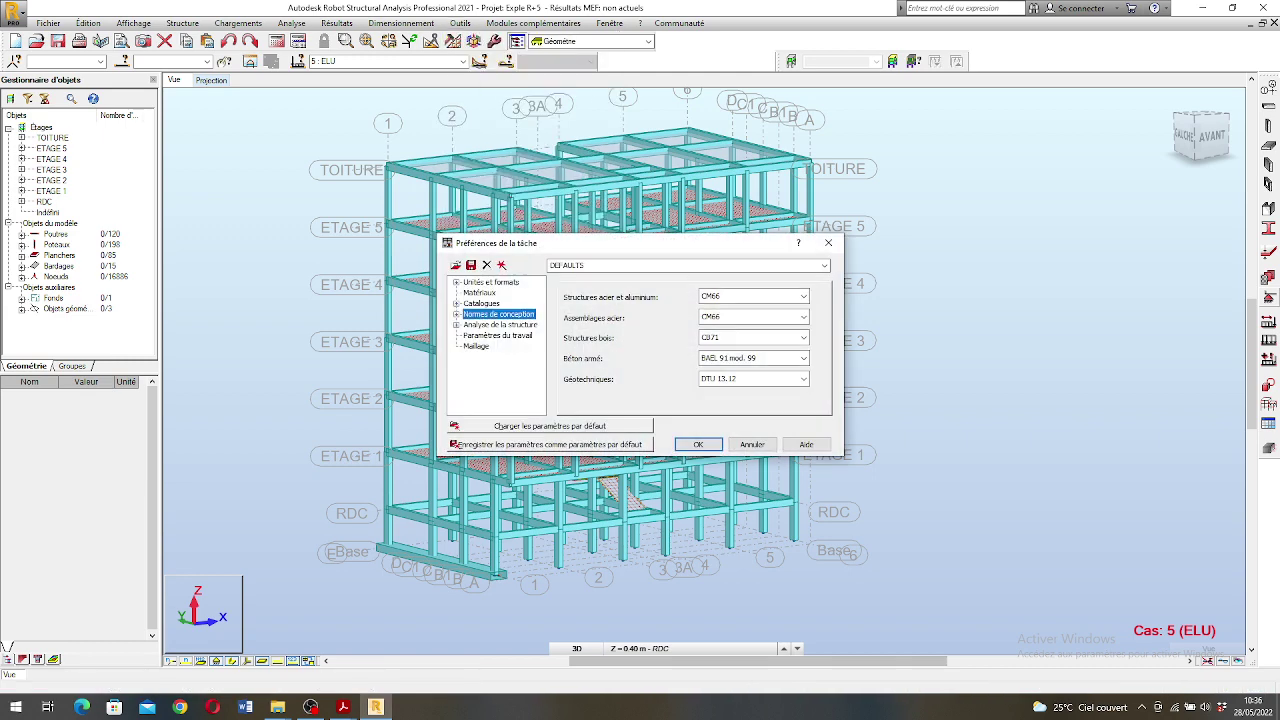
click(828, 243)
key(Return)
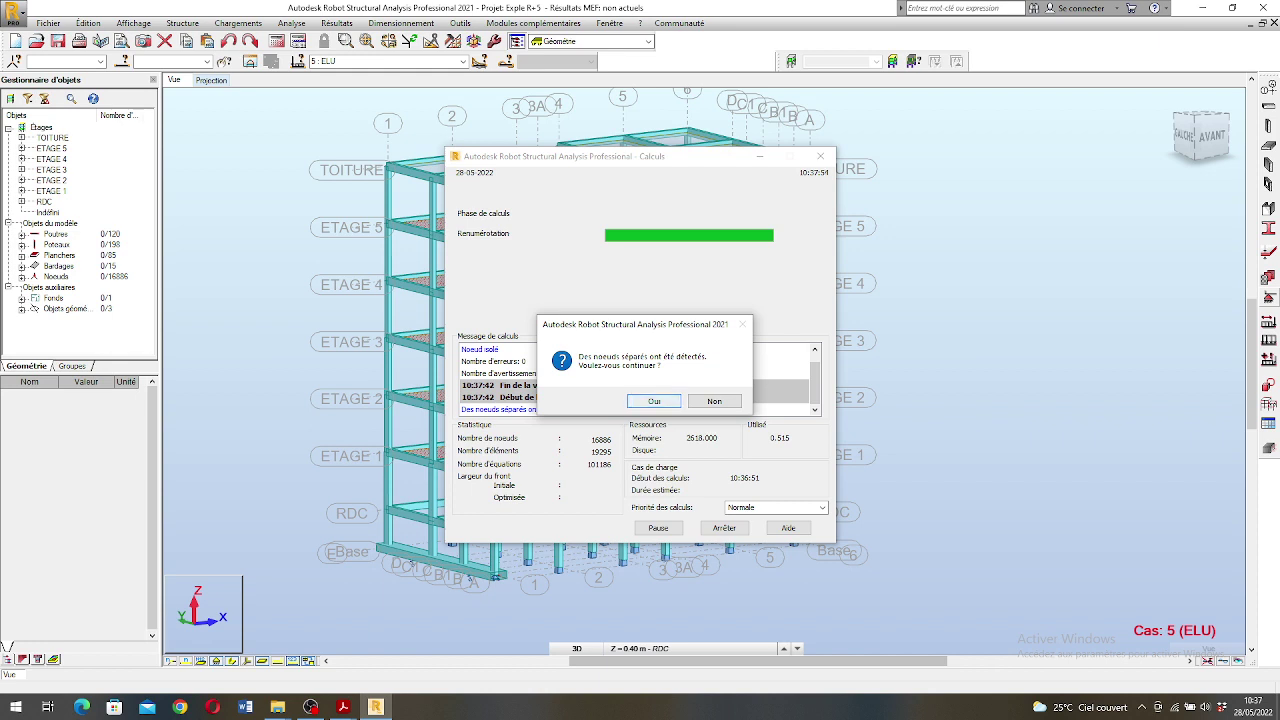
key(Return)
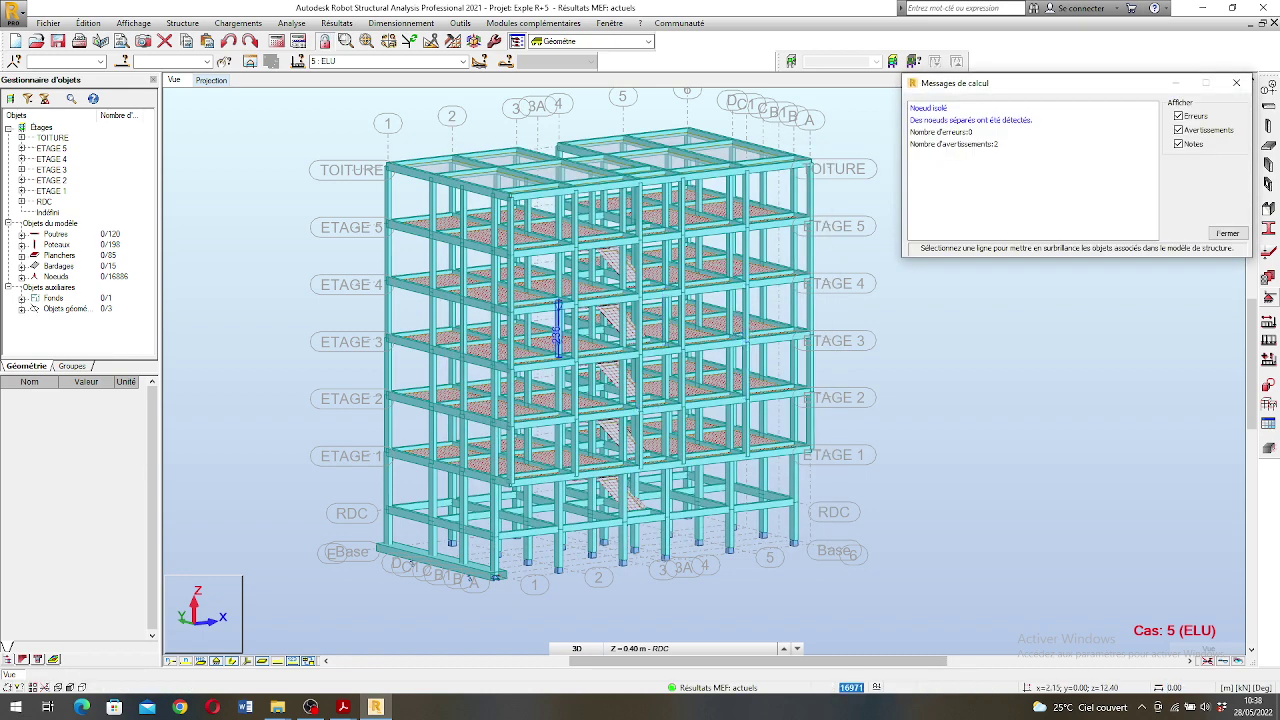
- Locate the isolated node flagged in the calculation messages and delete it from the model, accepting the change to the structure
scroll(550, 283, down, 1)
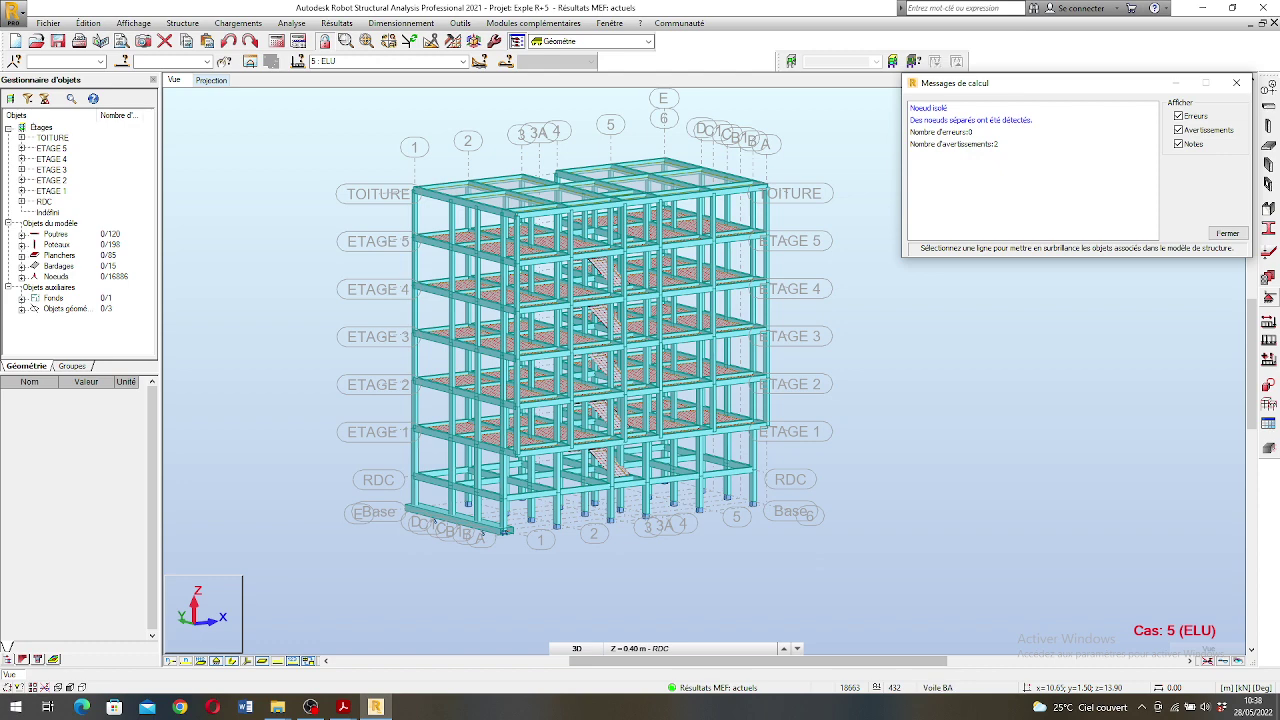
click(930, 108)
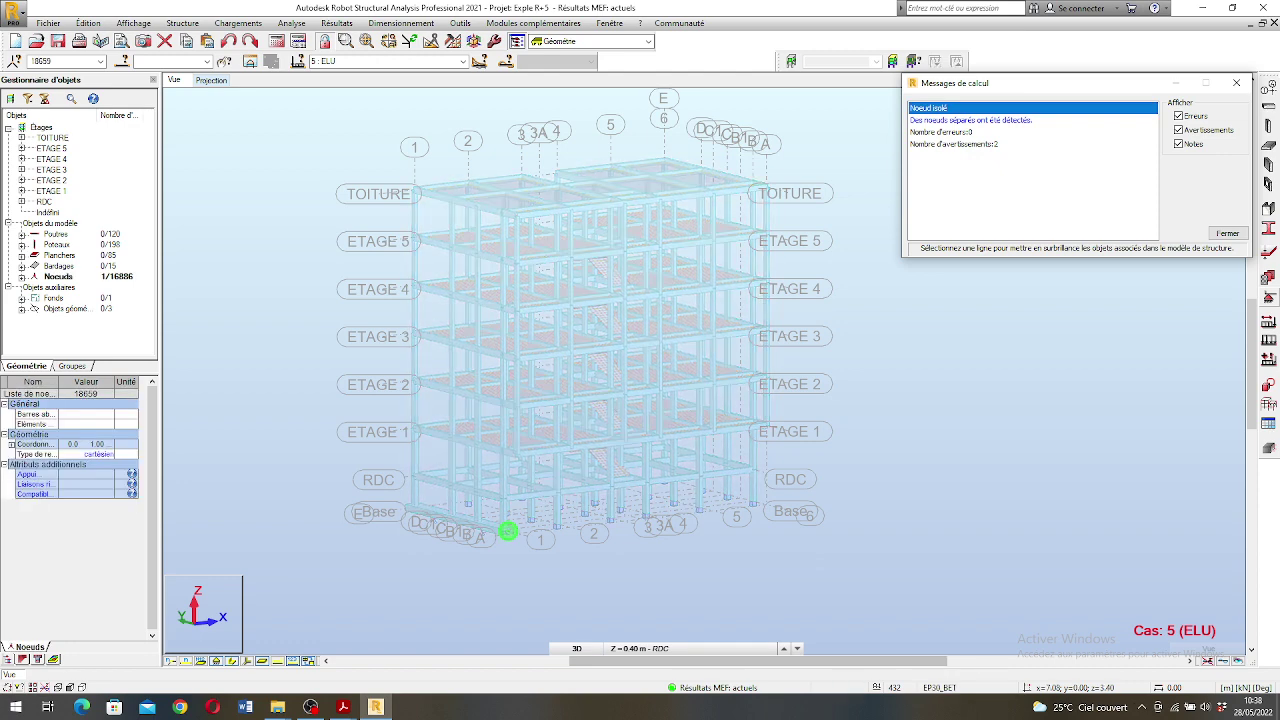
click(508, 531)
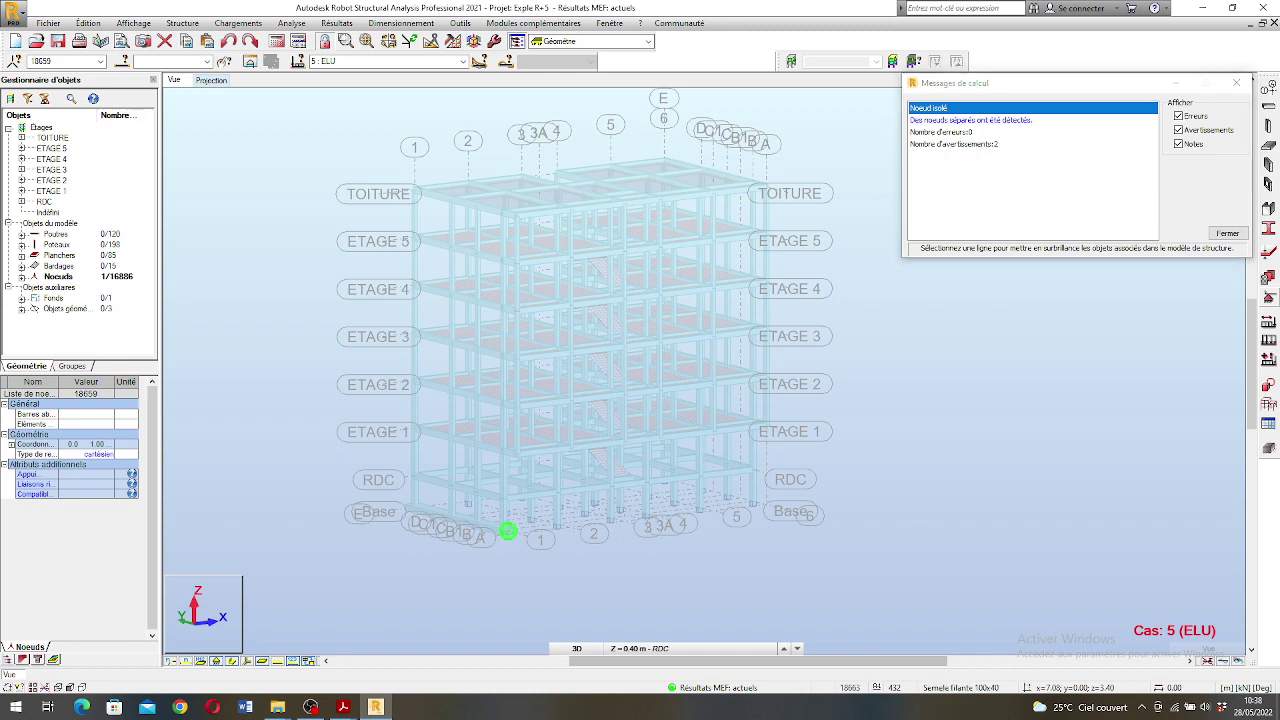
click(22, 277)
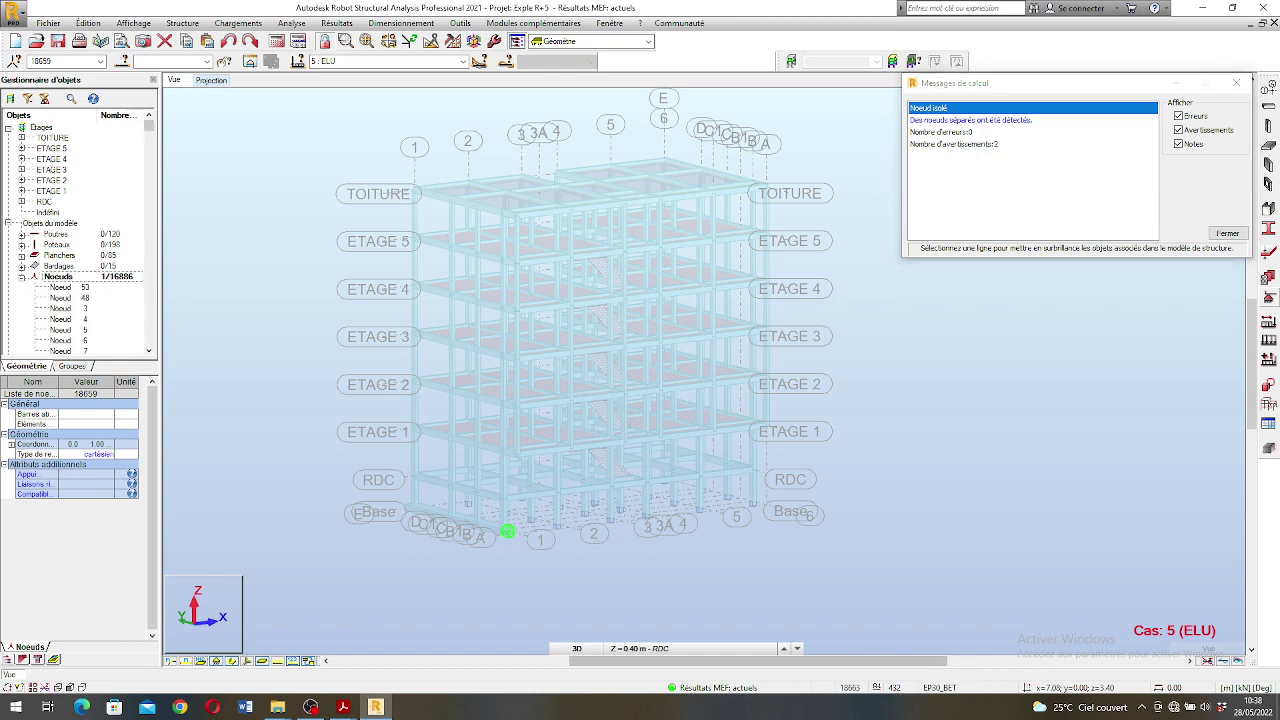
scroll(80, 235, down, 12)
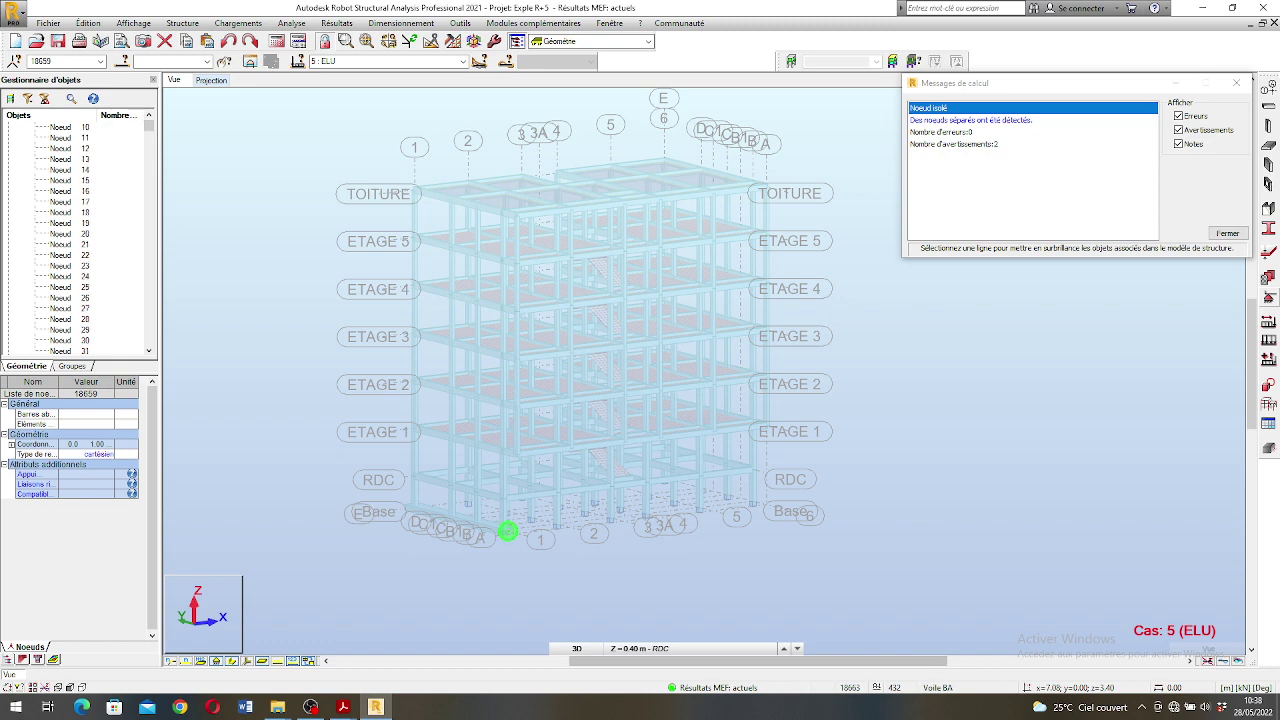
scroll(80, 235, up, 7)
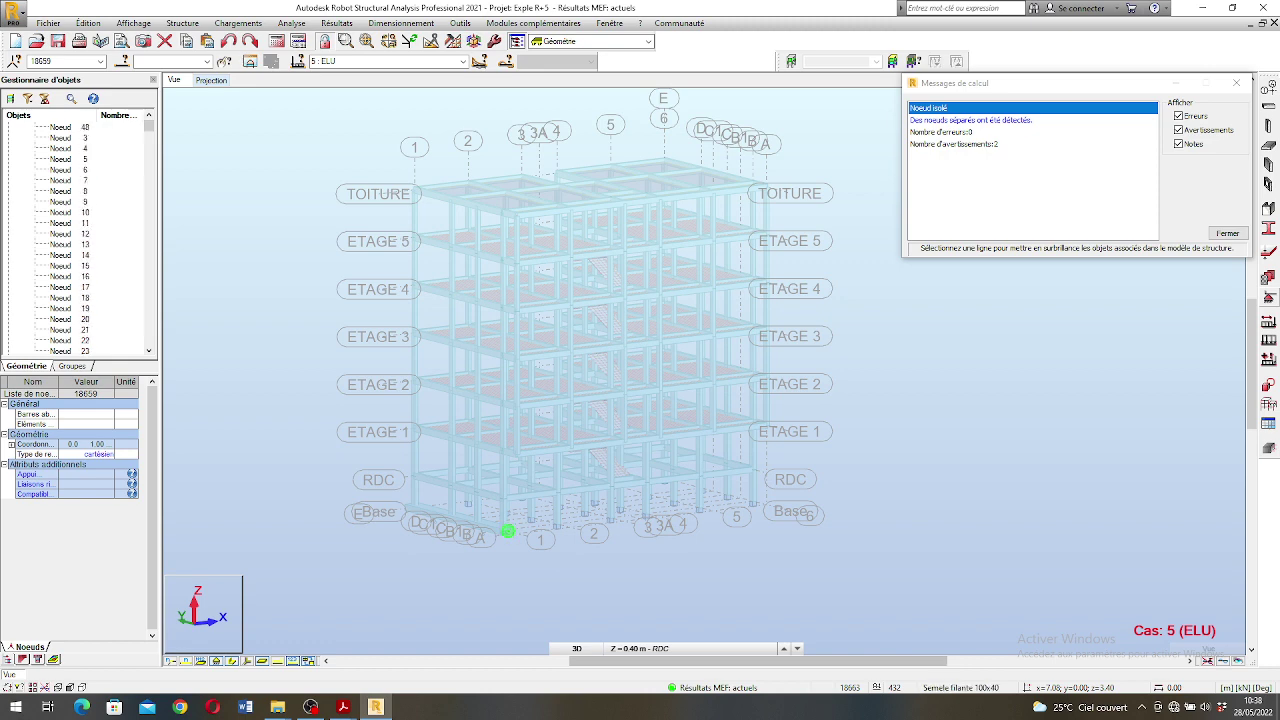
scroll(80, 235, up, 2)
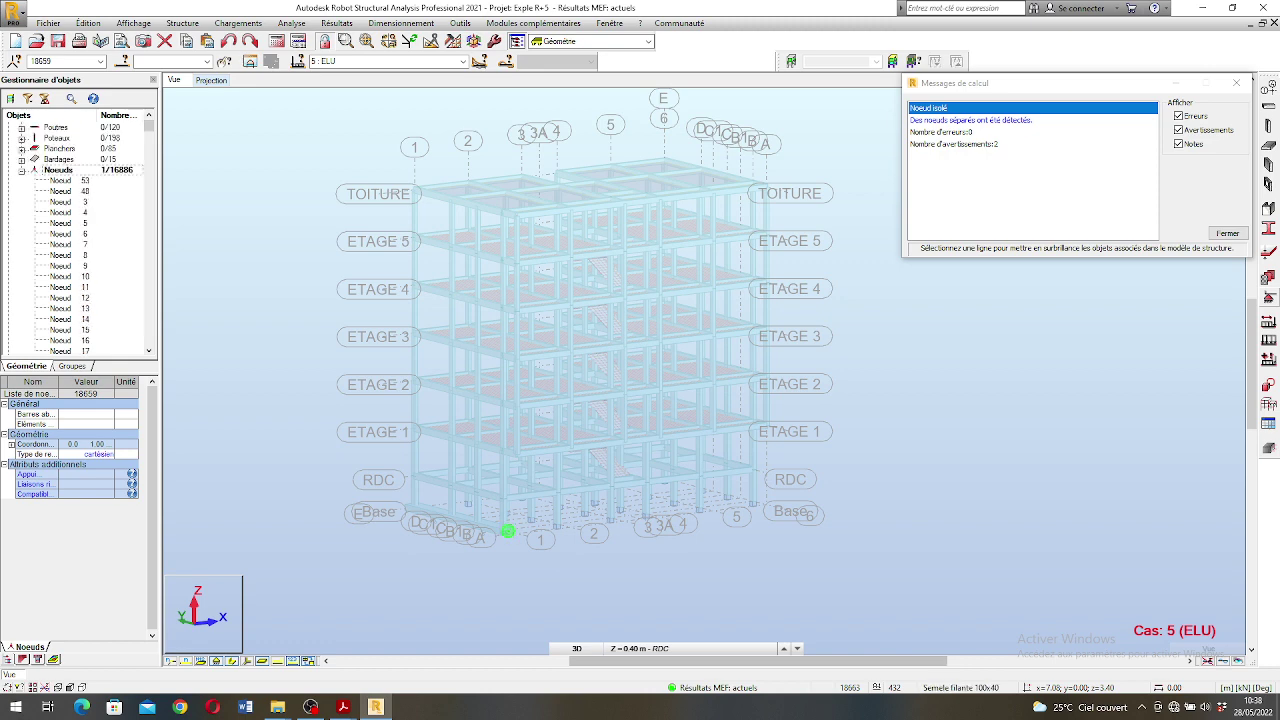
scroll(80, 235, down, 19)
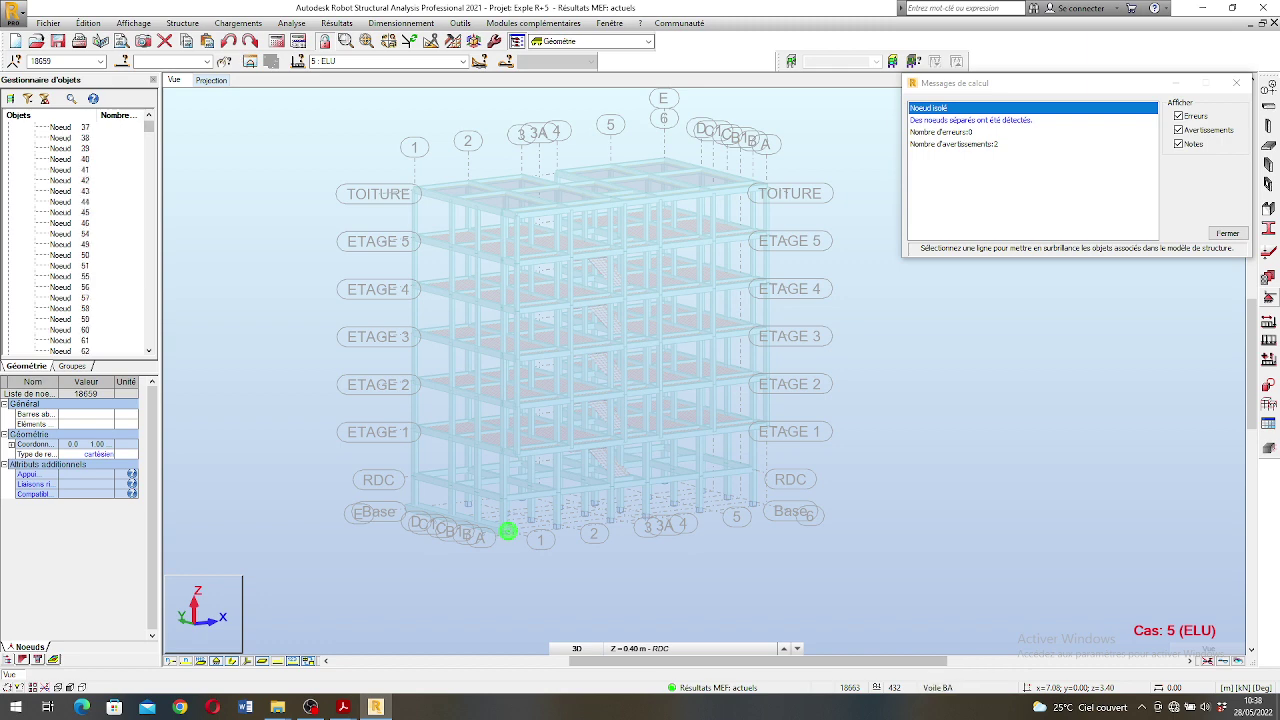
scroll(80, 235, down, 4)
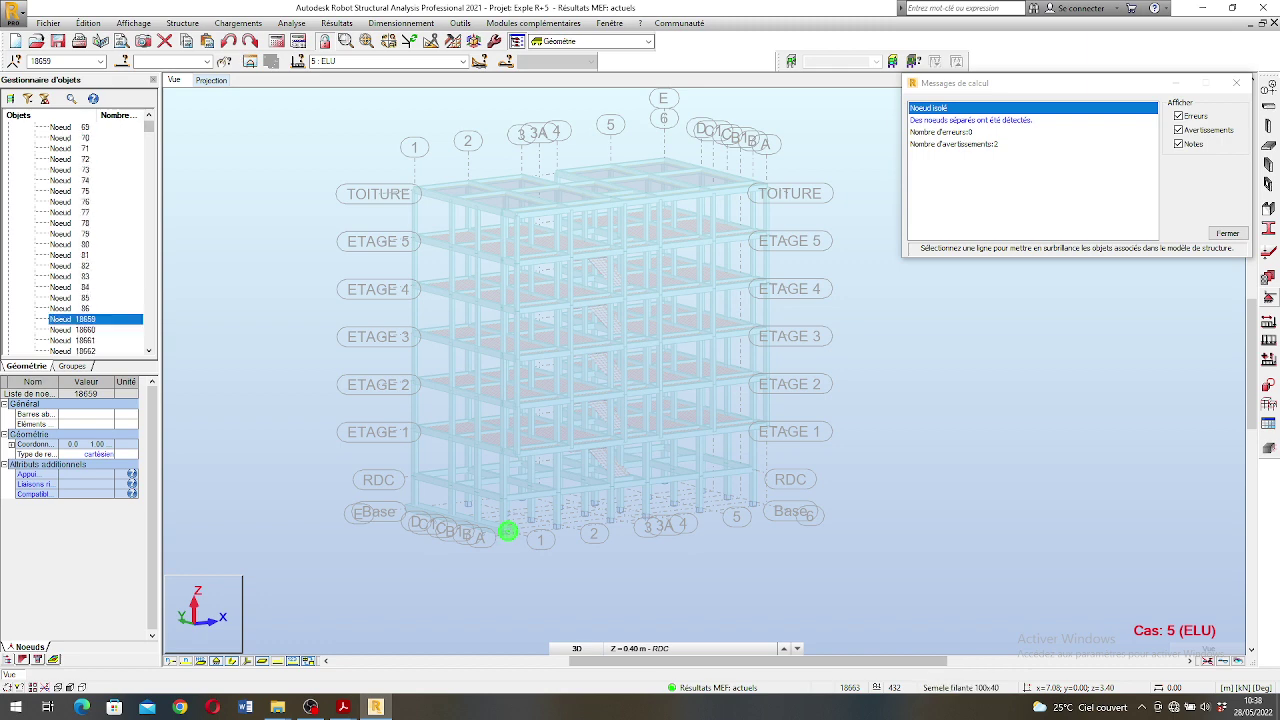
right_click(108, 319)
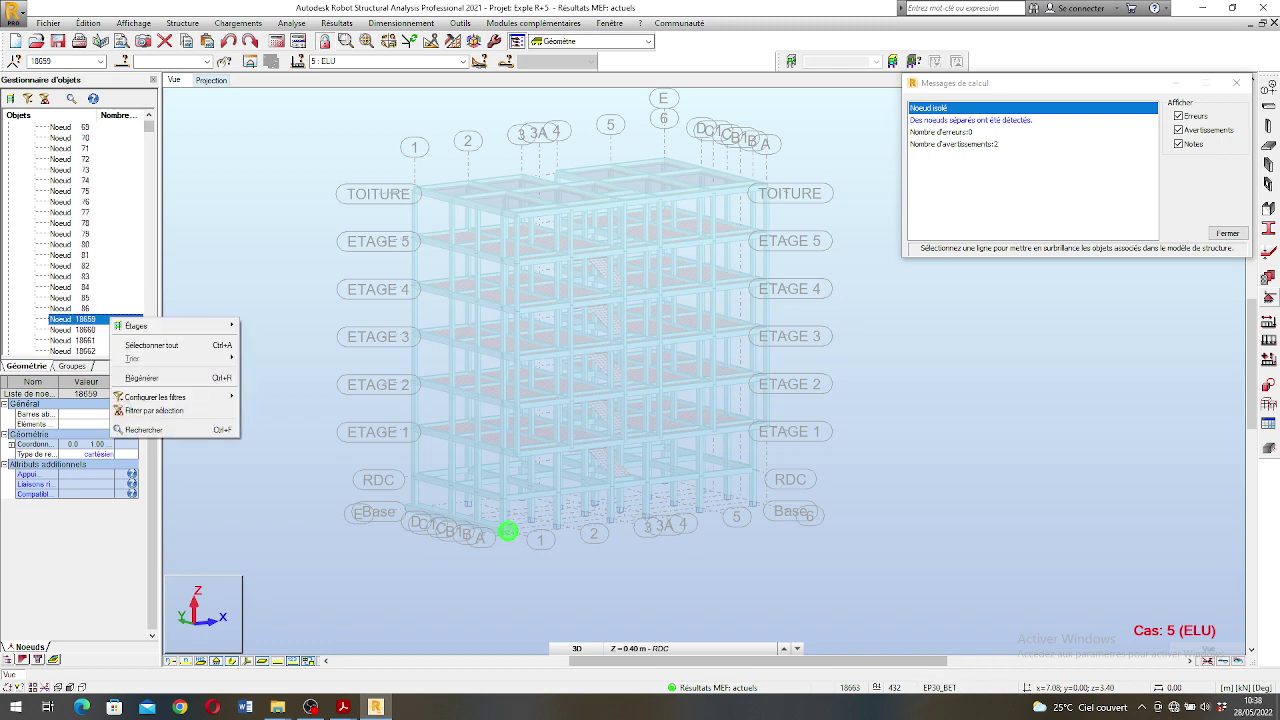
key(Escape)
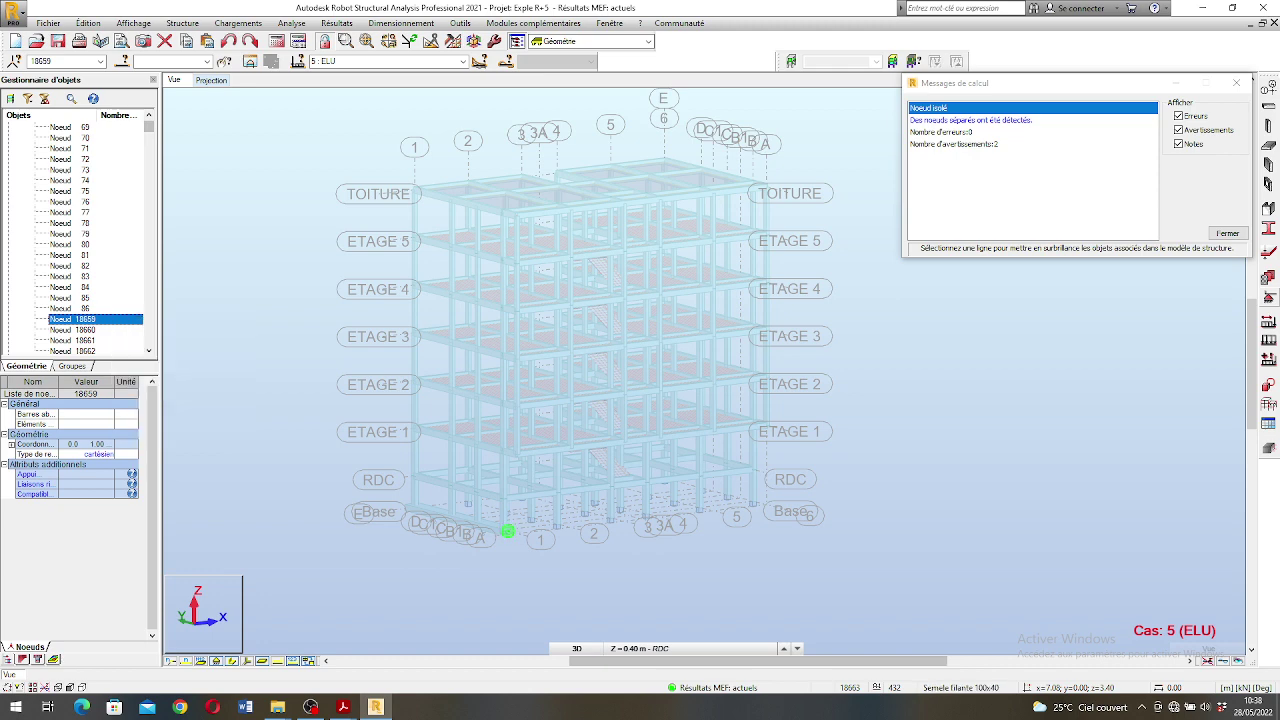
key(Delete)
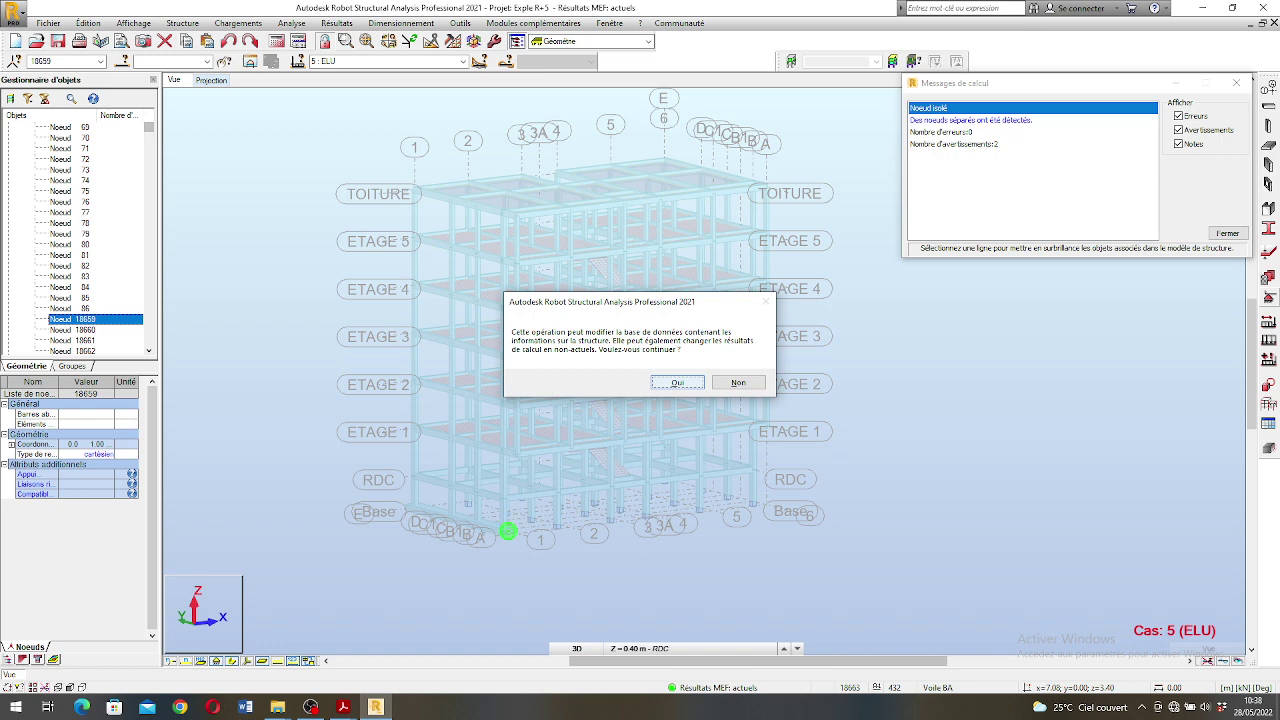
key(Return)
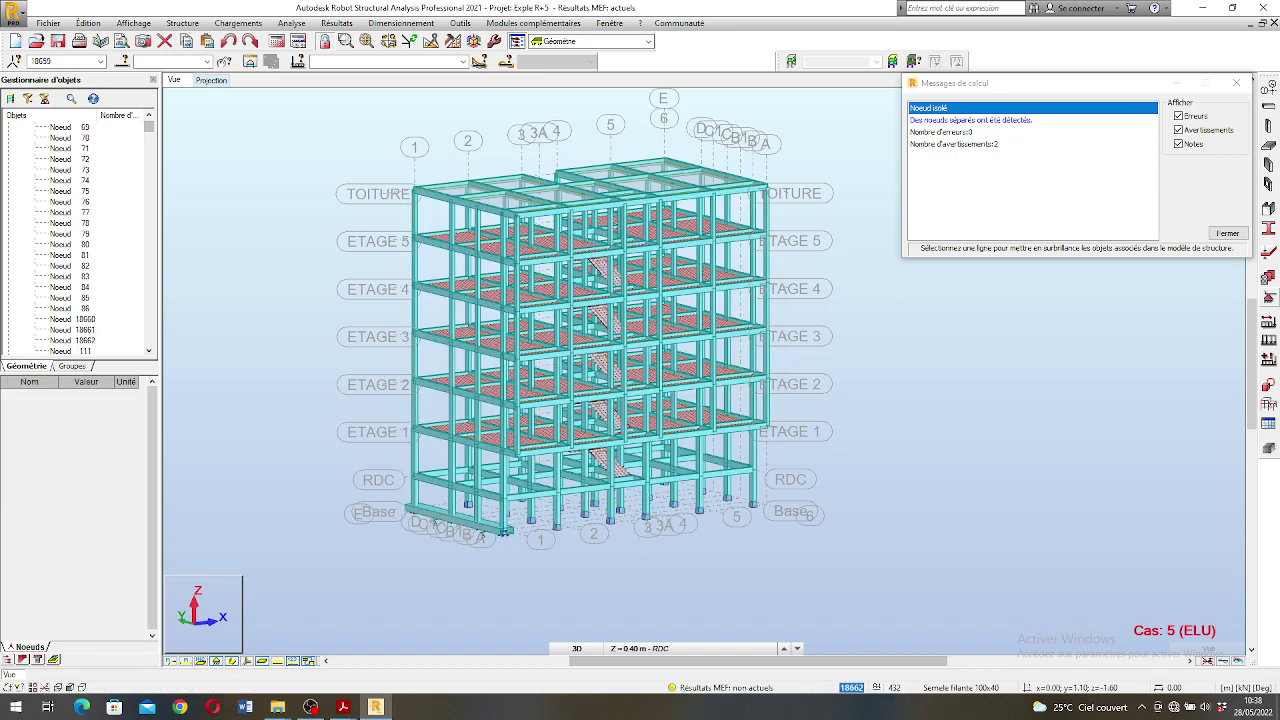
- Check the separated-nodes message against the model, close the calculation messages and recalculate the structure
click(971, 120)
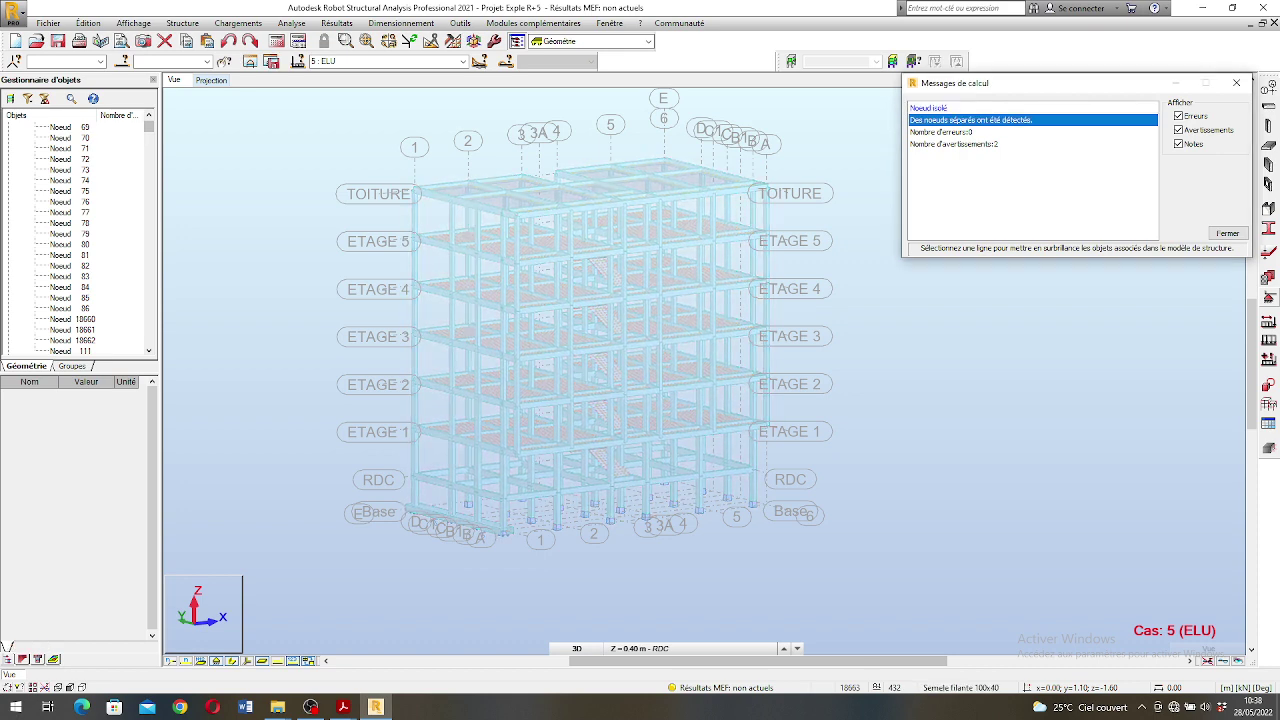
scroll(511, 531, up, 1)
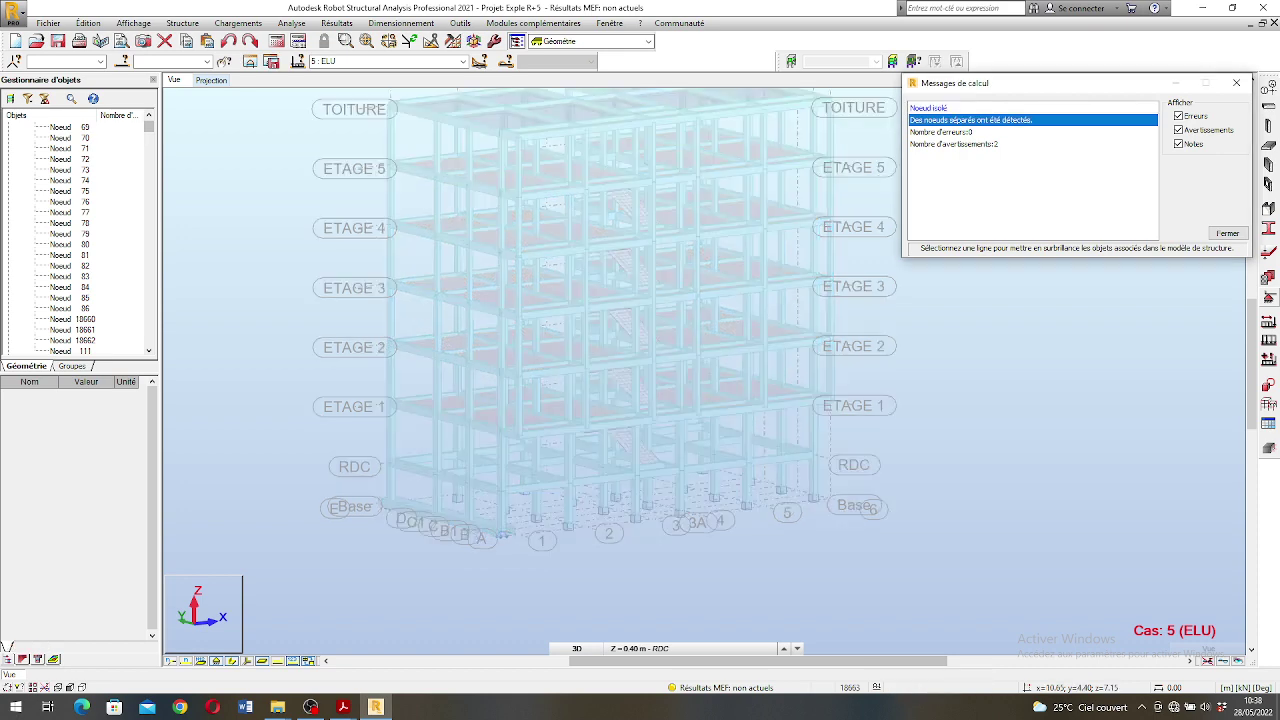
scroll(500, 535, up, 1)
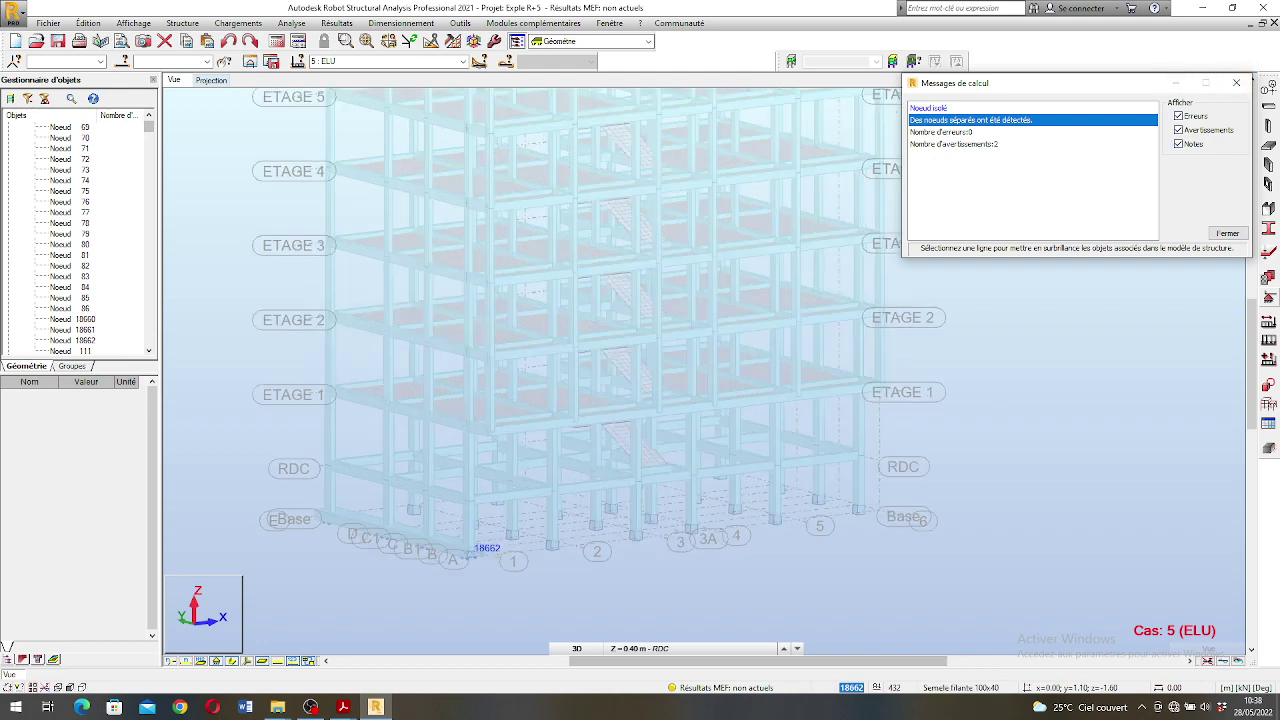
click(1236, 83)
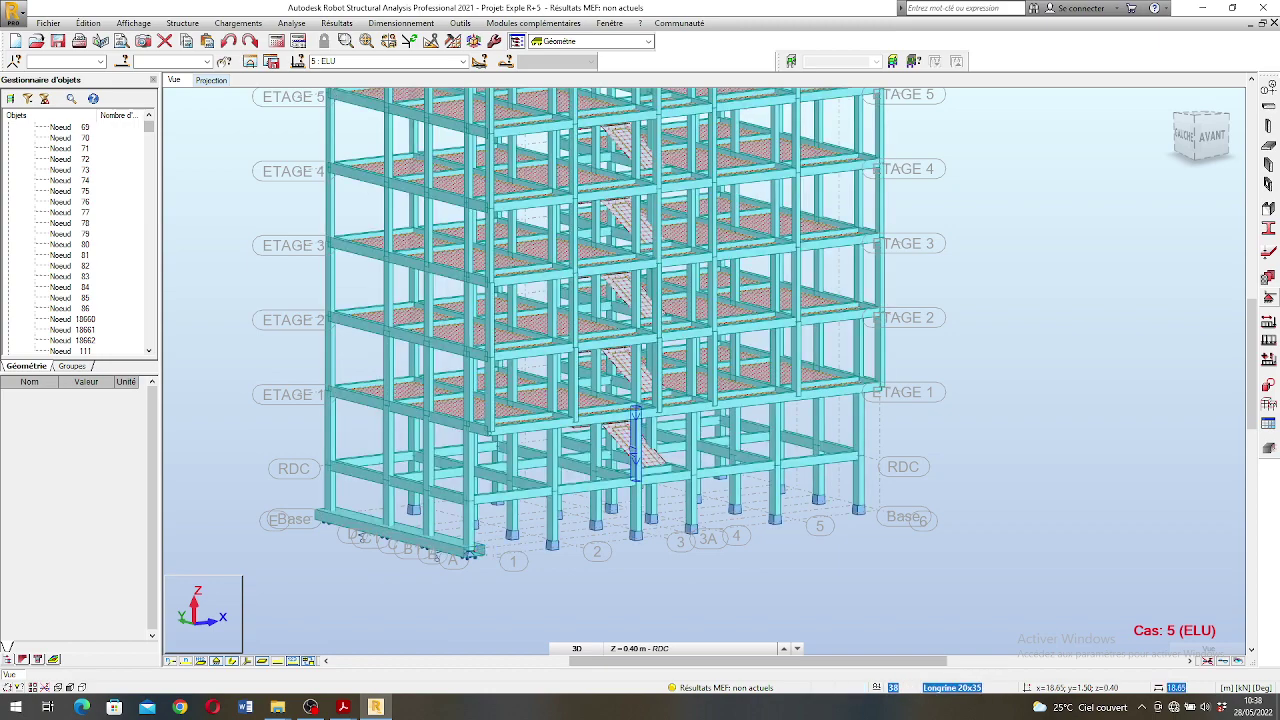
scroll(500, 480, down, 3)
click(277, 41)
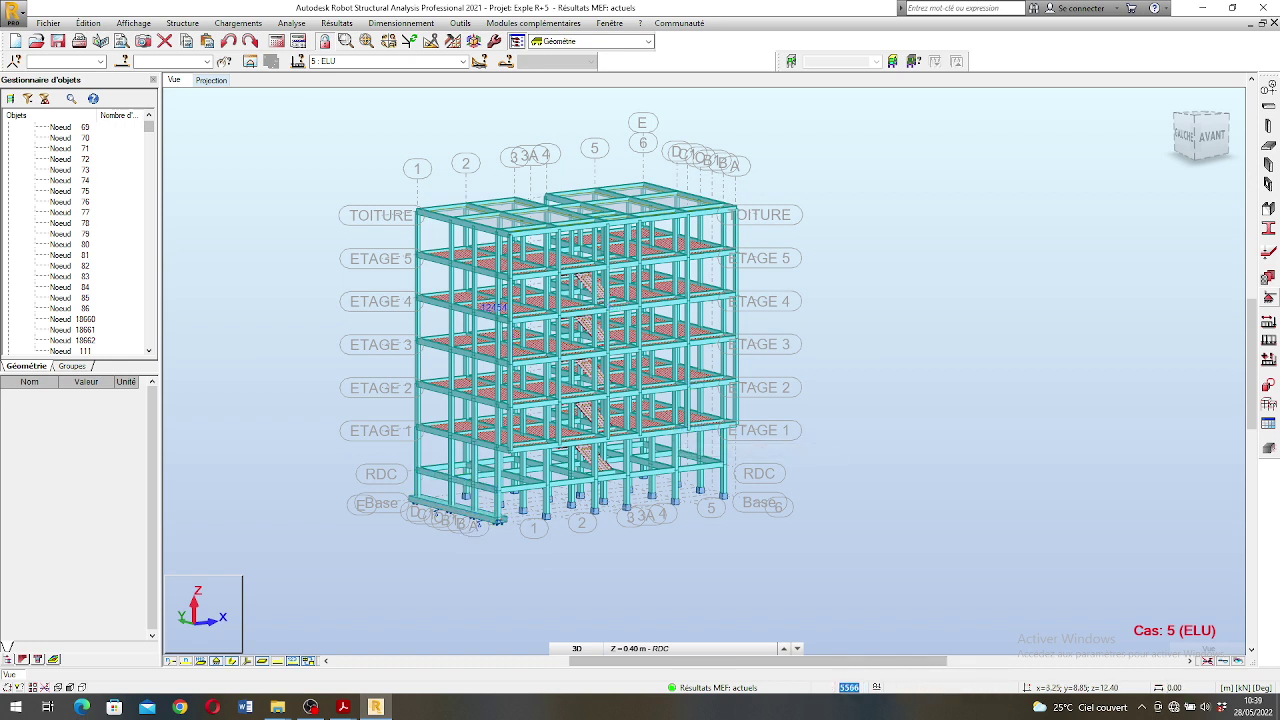
- Send the axis 1 strip footing beam to real RC element reinforcement using the manual combinations ELU and ELS
scroll(462, 550, up, 5)
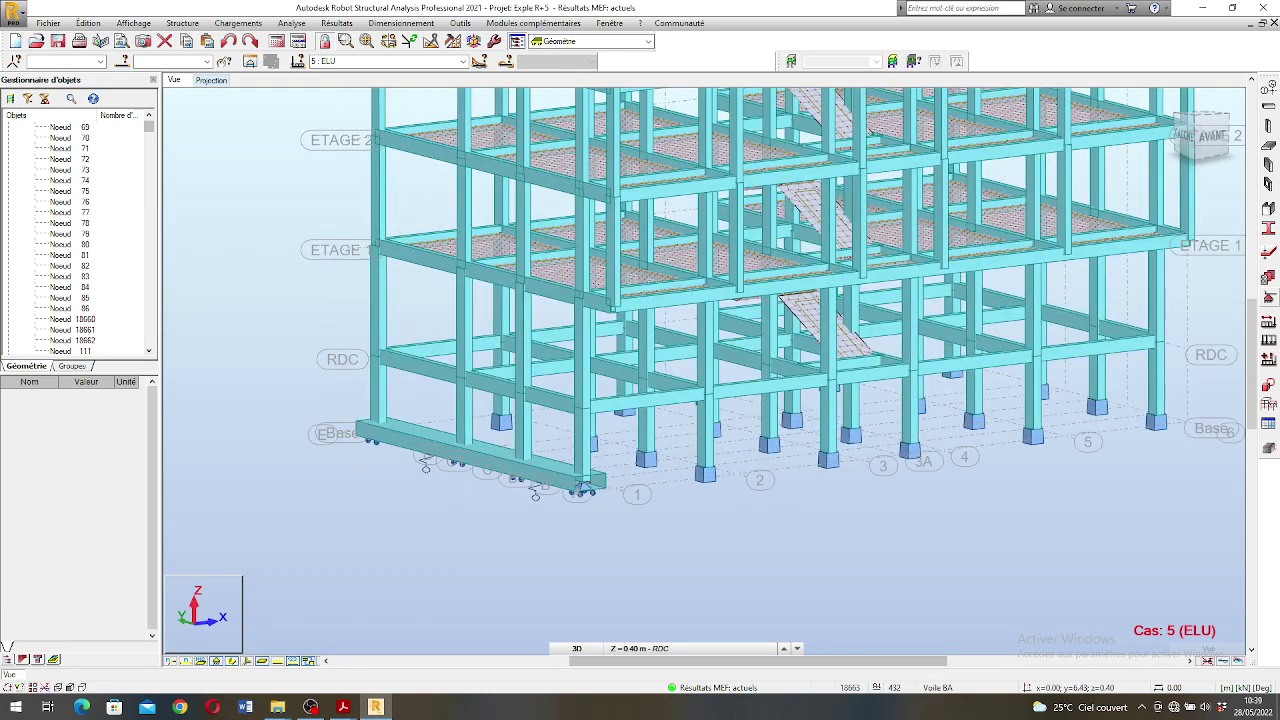
scroll(588, 488, up, 3)
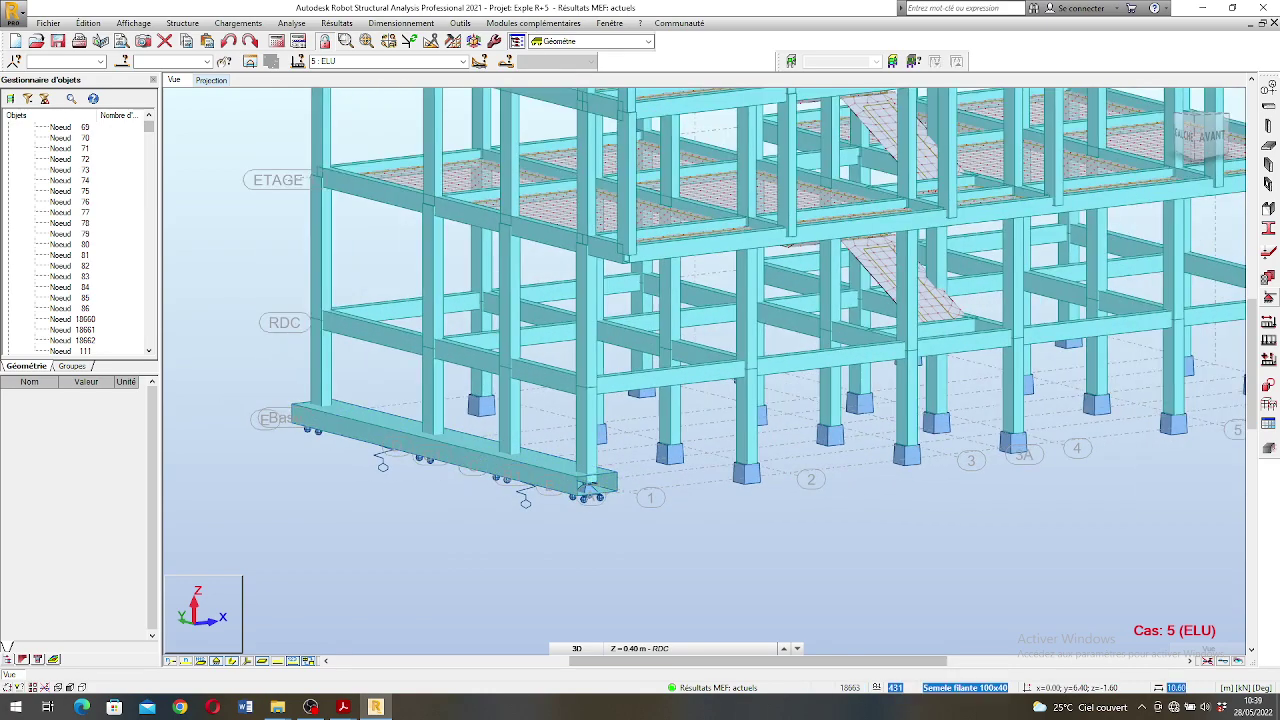
click(588, 488)
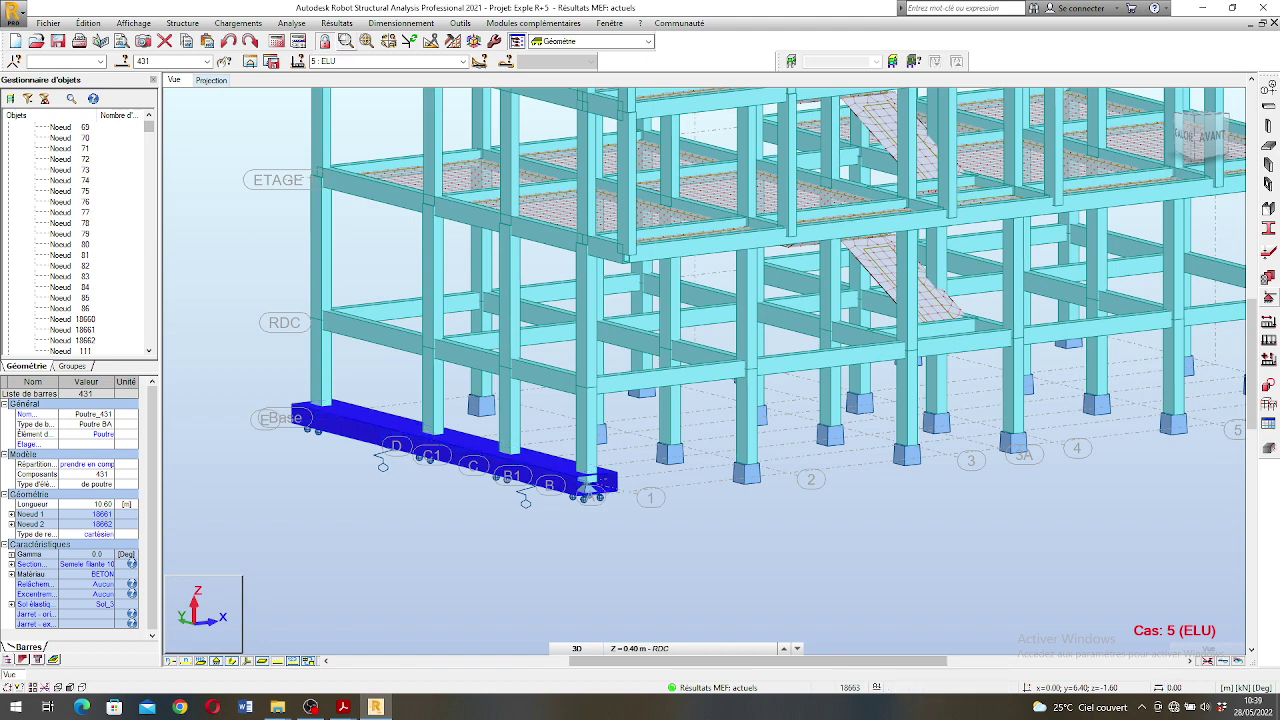
click(400, 22)
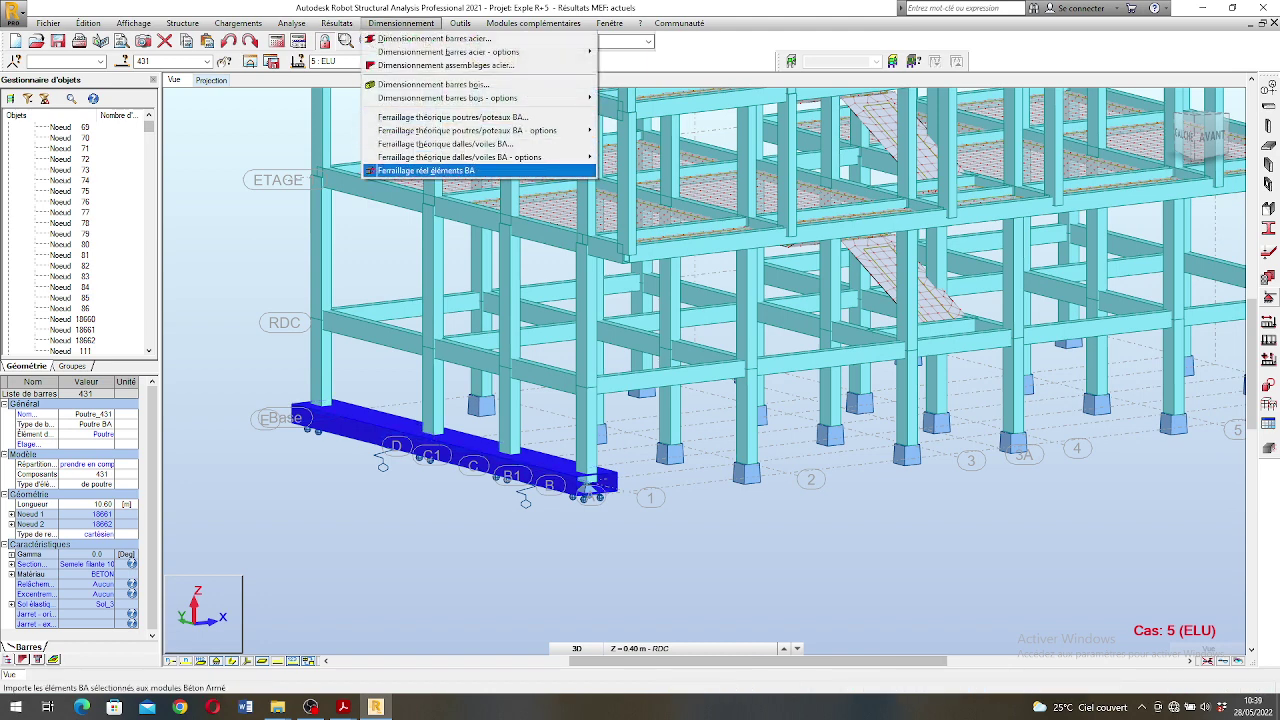
click(426, 170)
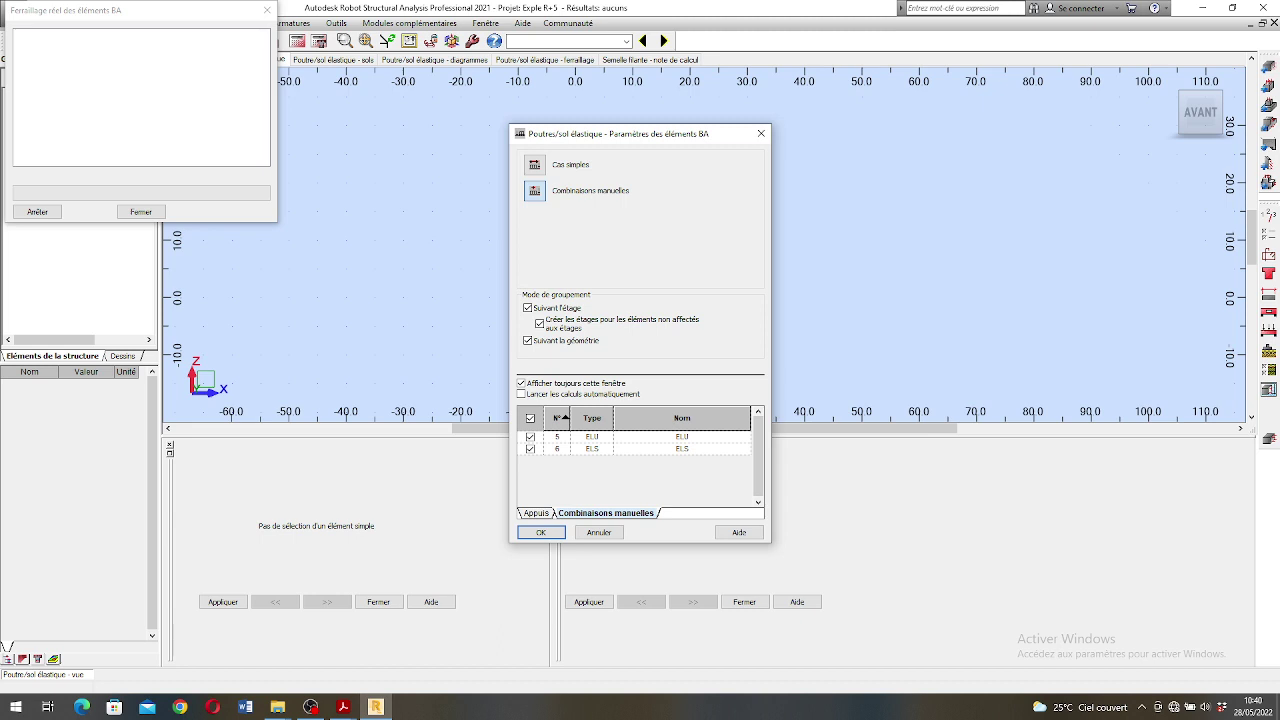
click(541, 532)
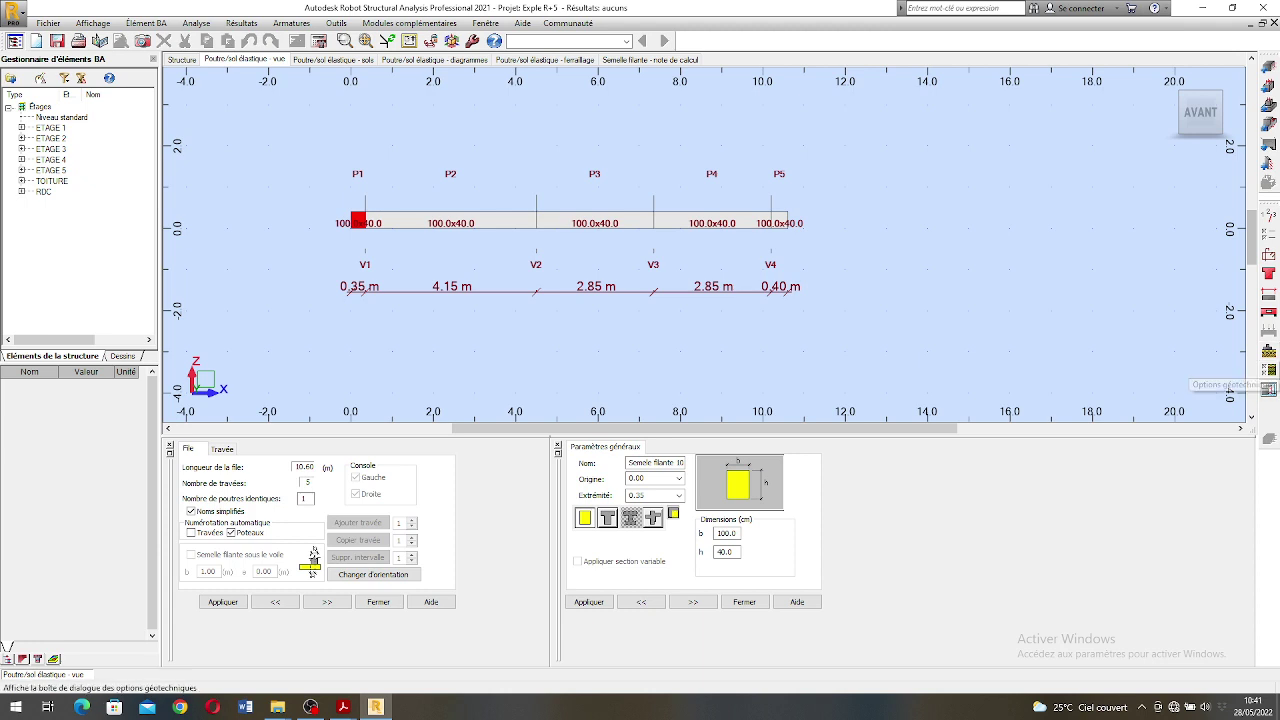
- Set the footing's geotechnical stress method to Pressiométrique de contrainte with the ELS option and enter the soil stress qu in MPa
click(1268, 389)
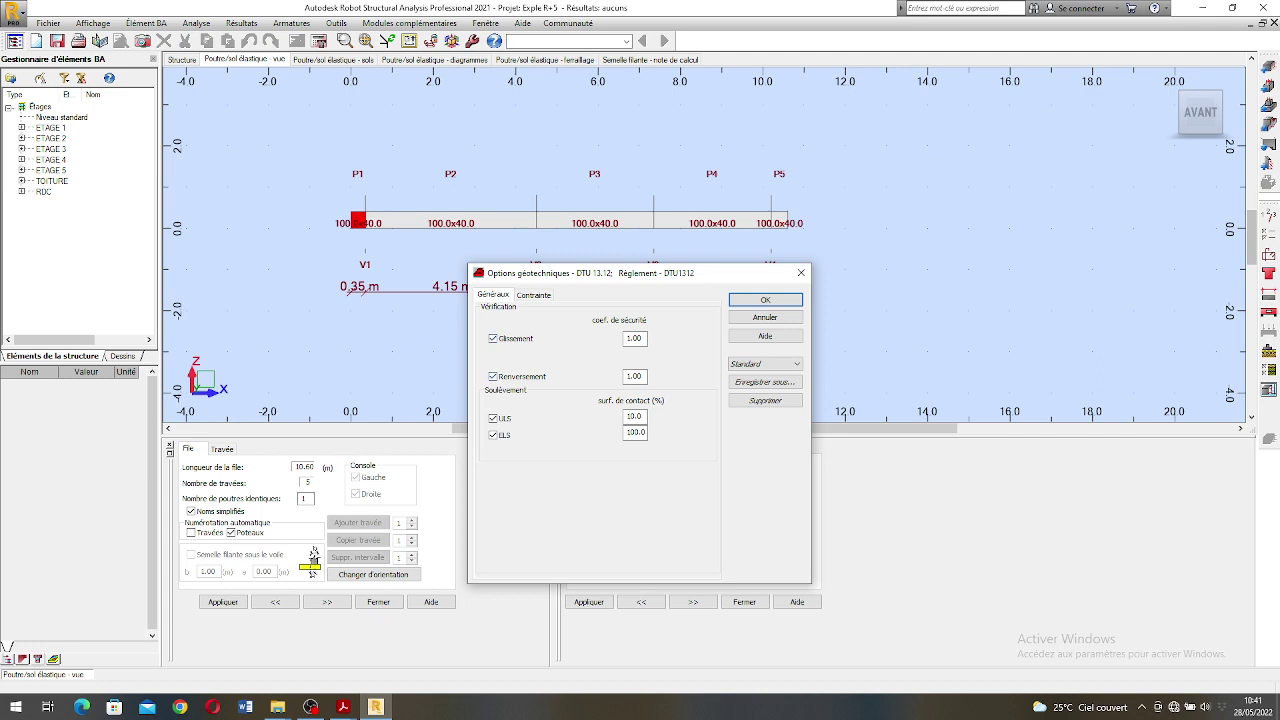
click(534, 295)
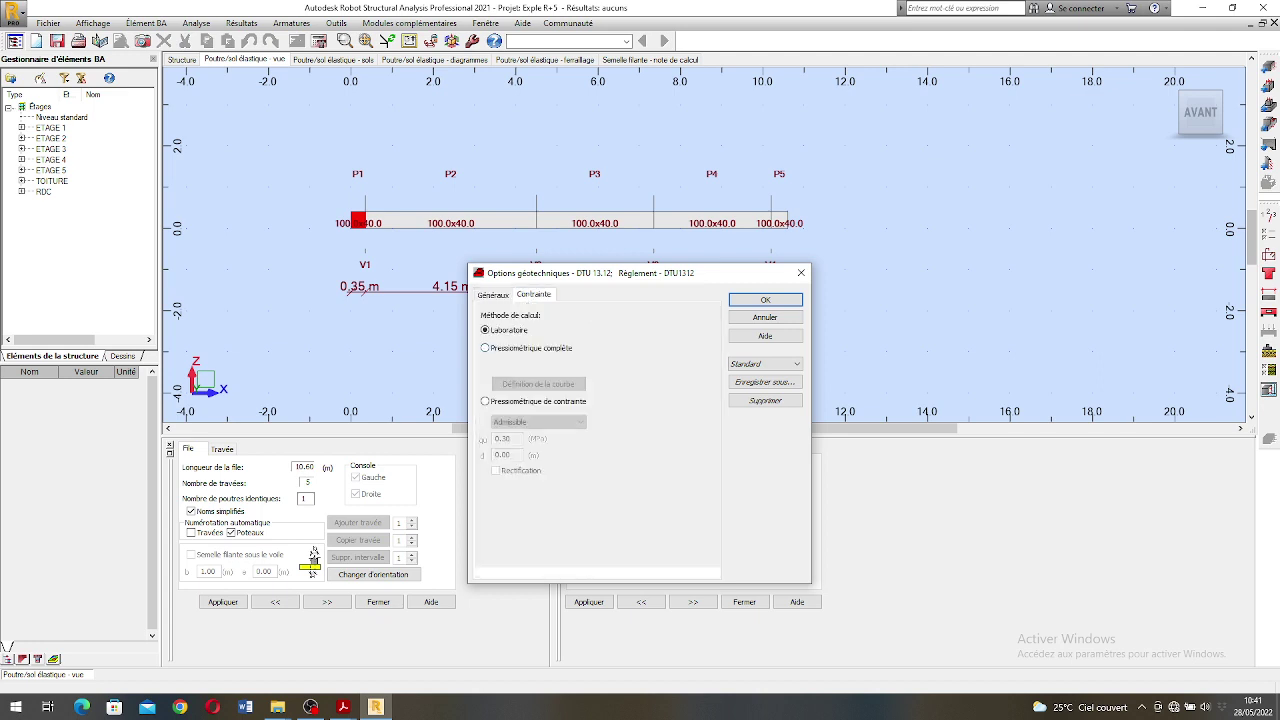
click(486, 401)
click(579, 422)
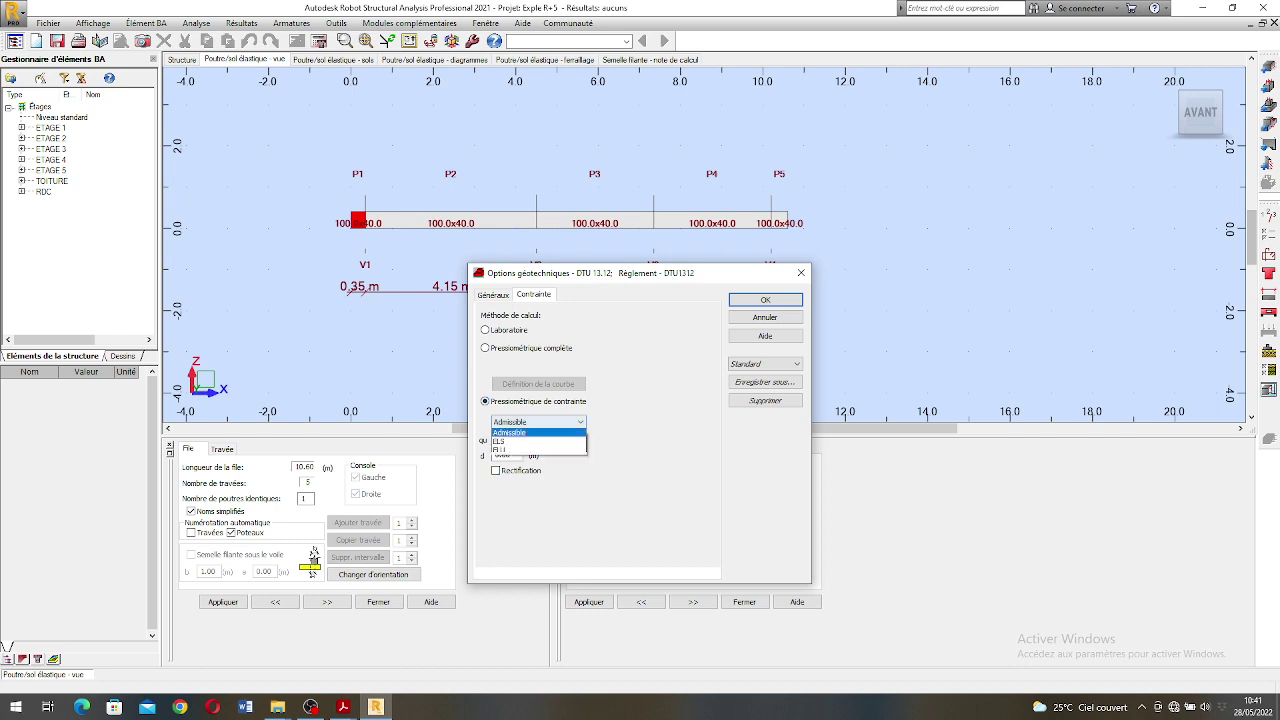
click(538, 443)
key(Tab)
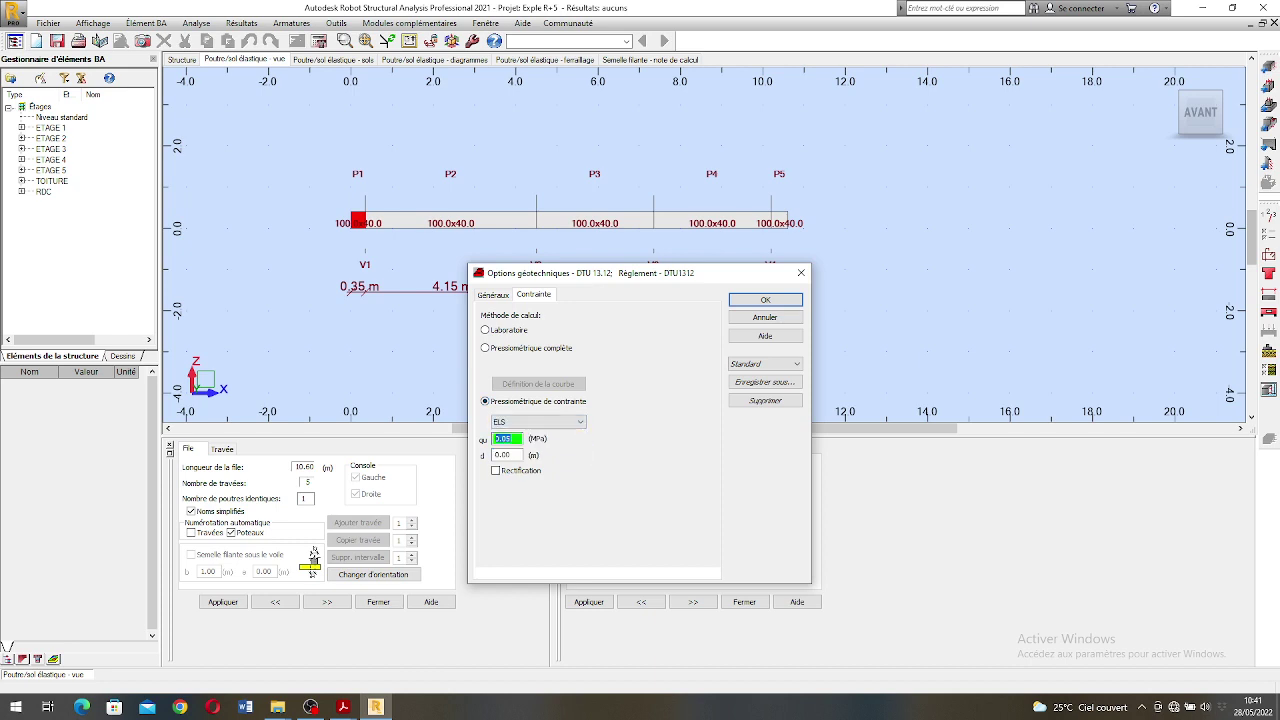
text(0.)
key(Return)
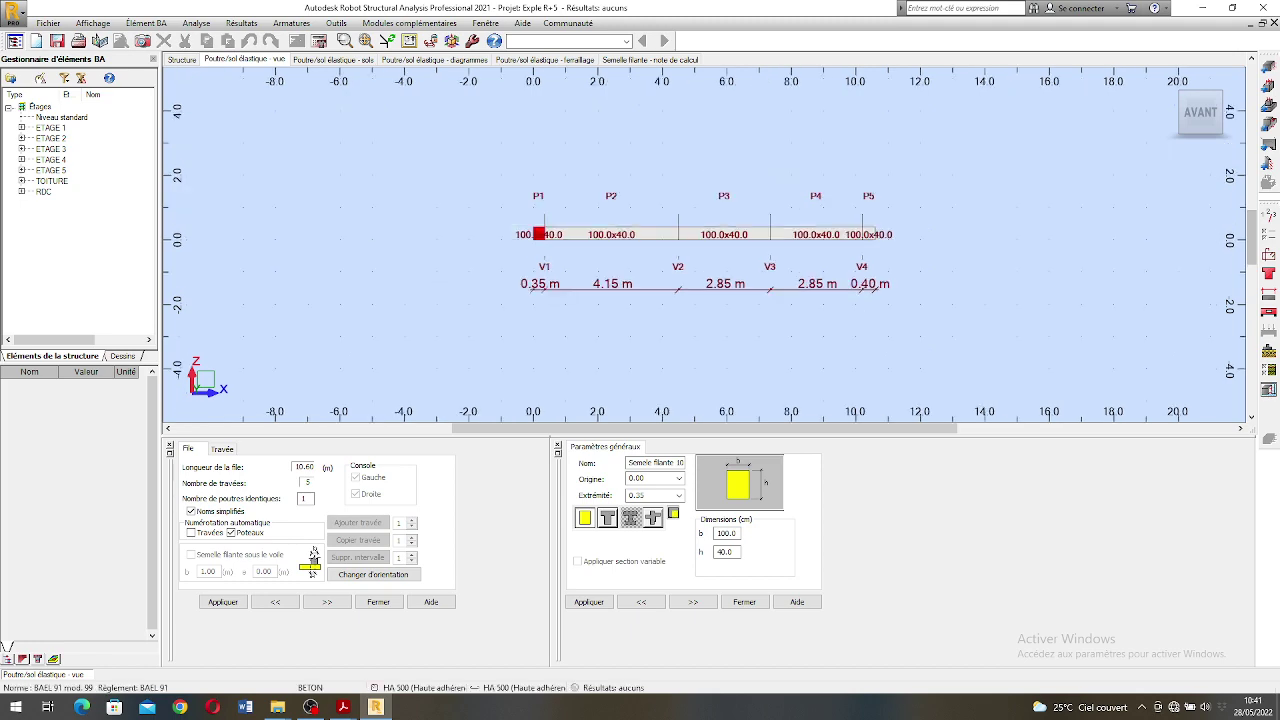
- In the footing's calculation options, restrict the longitudinal reinforcement to the 10, 12 and 14 mm bar diameters
scroll(868, 243, up, 2)
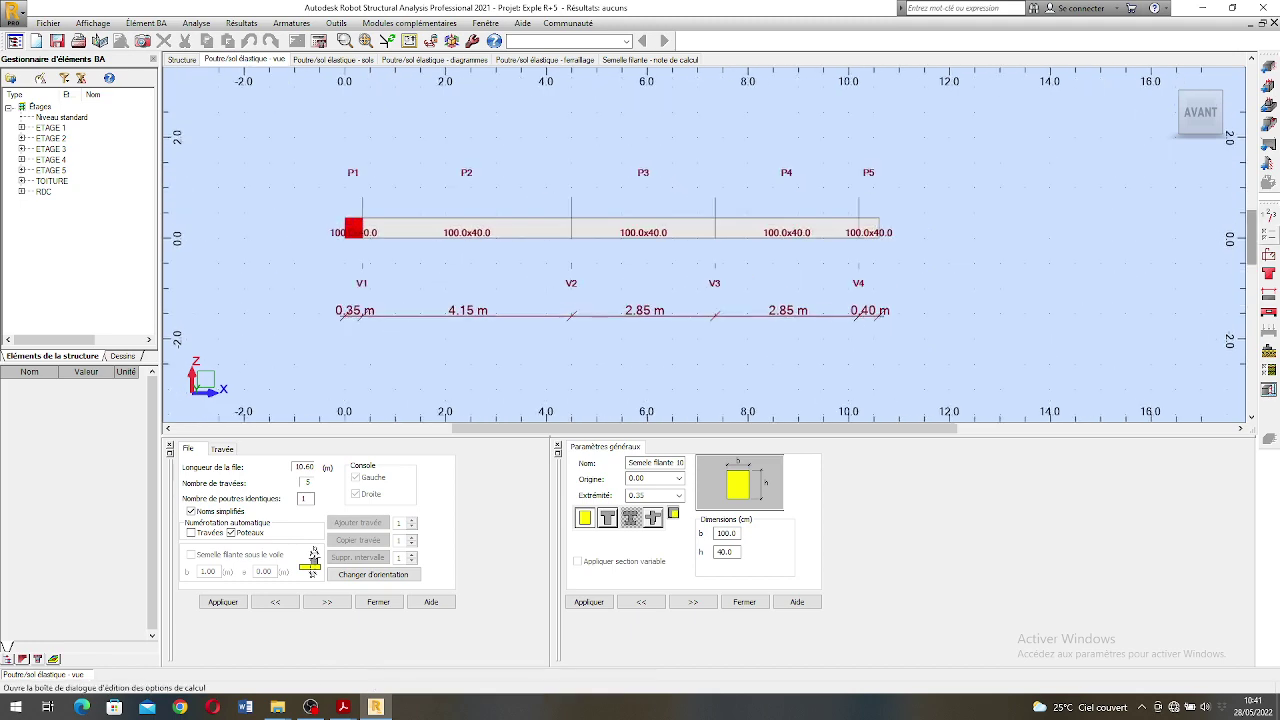
click(1268, 236)
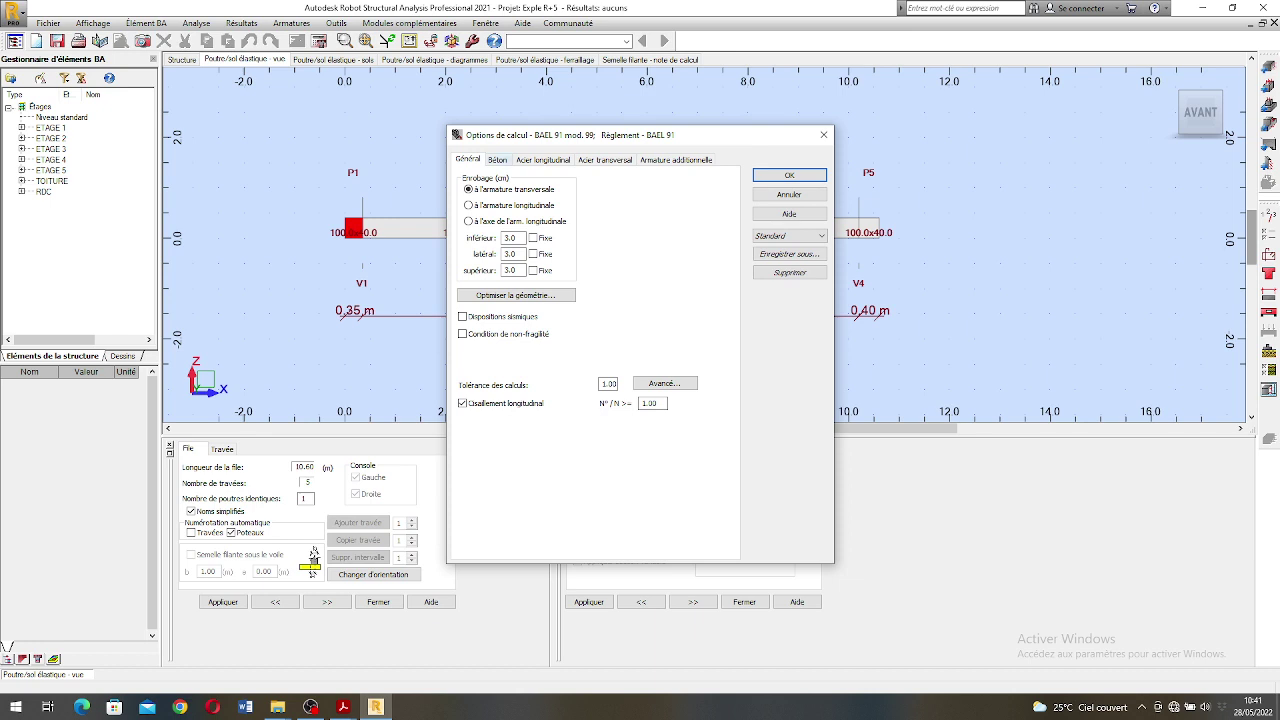
key(ctrl+Tab)
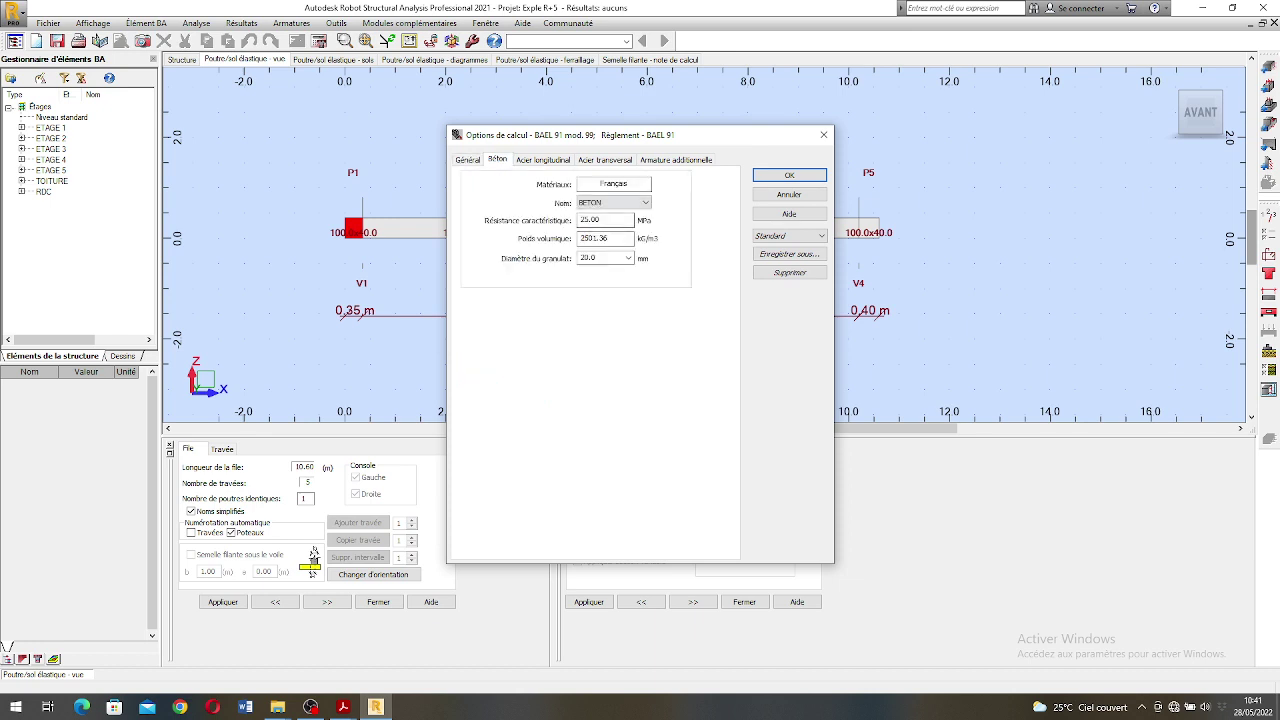
key(ctrl+Tab)
click(498, 276)
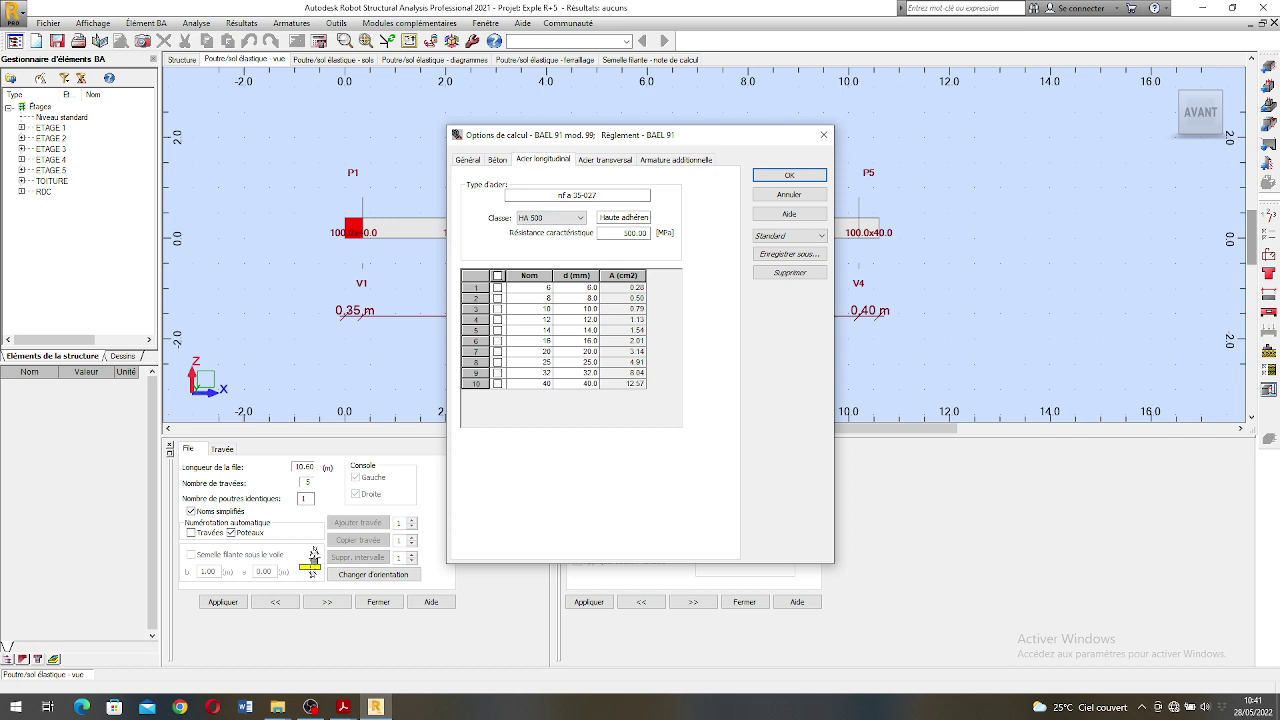
click(498, 309)
click(498, 320)
click(498, 331)
- Restrict the transverse reinforcement to the 10, 12, 14 and 16 mm bar diameters
key(ctrl+Tab)
click(497, 275)
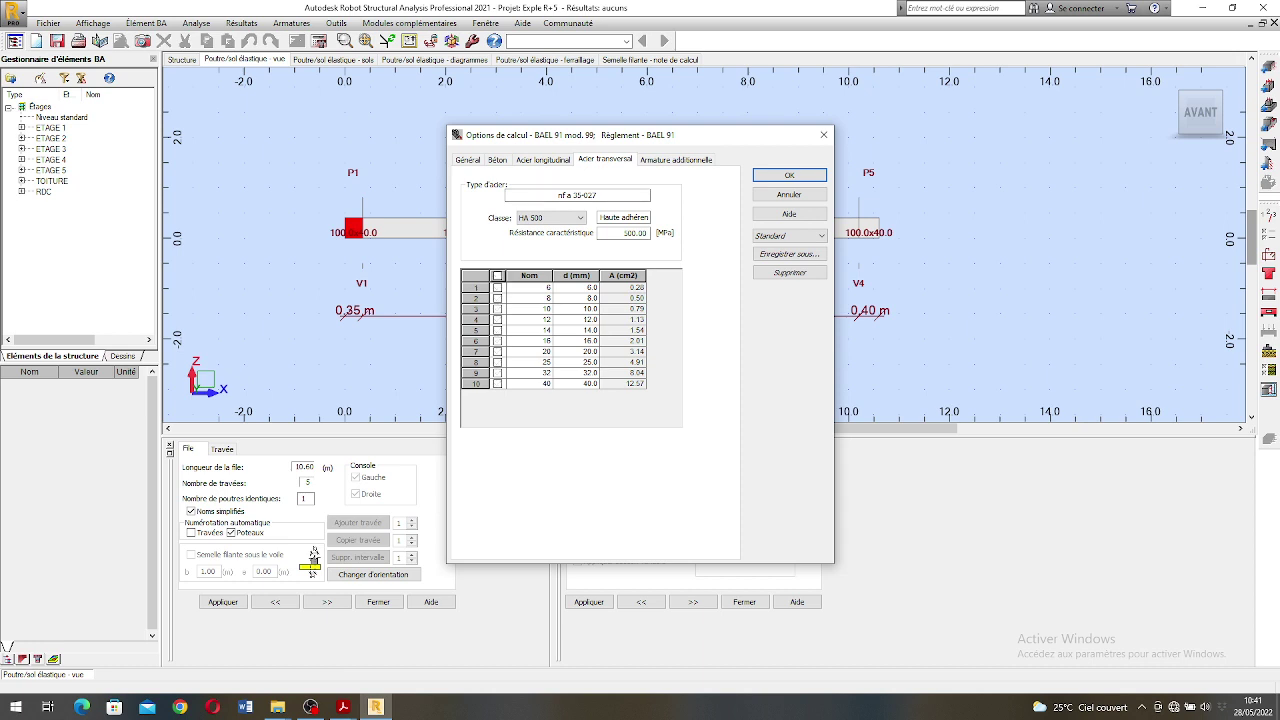
click(497, 298)
click(497, 309)
click(497, 298)
click(497, 319)
click(497, 330)
click(497, 341)
- Restrict the additional reinforcement to the 8, 10 and 12 mm bar diameters and accept the calculation options
click(676, 160)
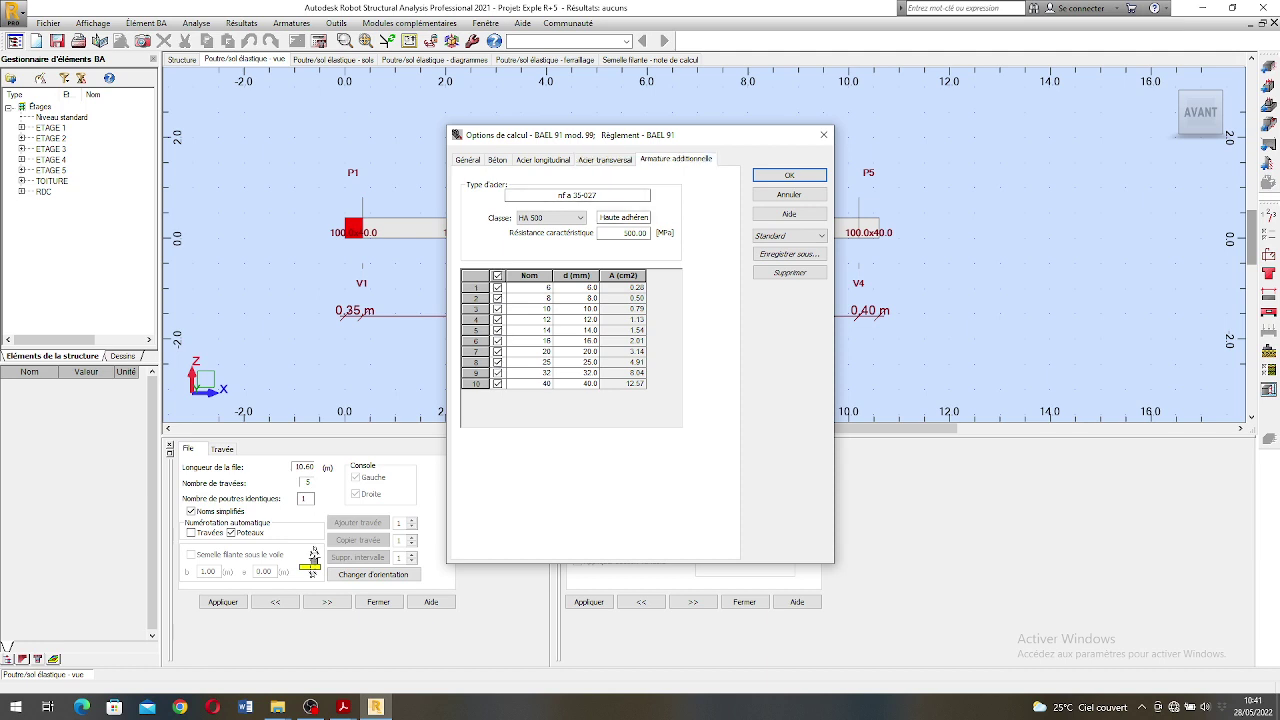
click(497, 275)
click(497, 298)
click(497, 308)
click(497, 319)
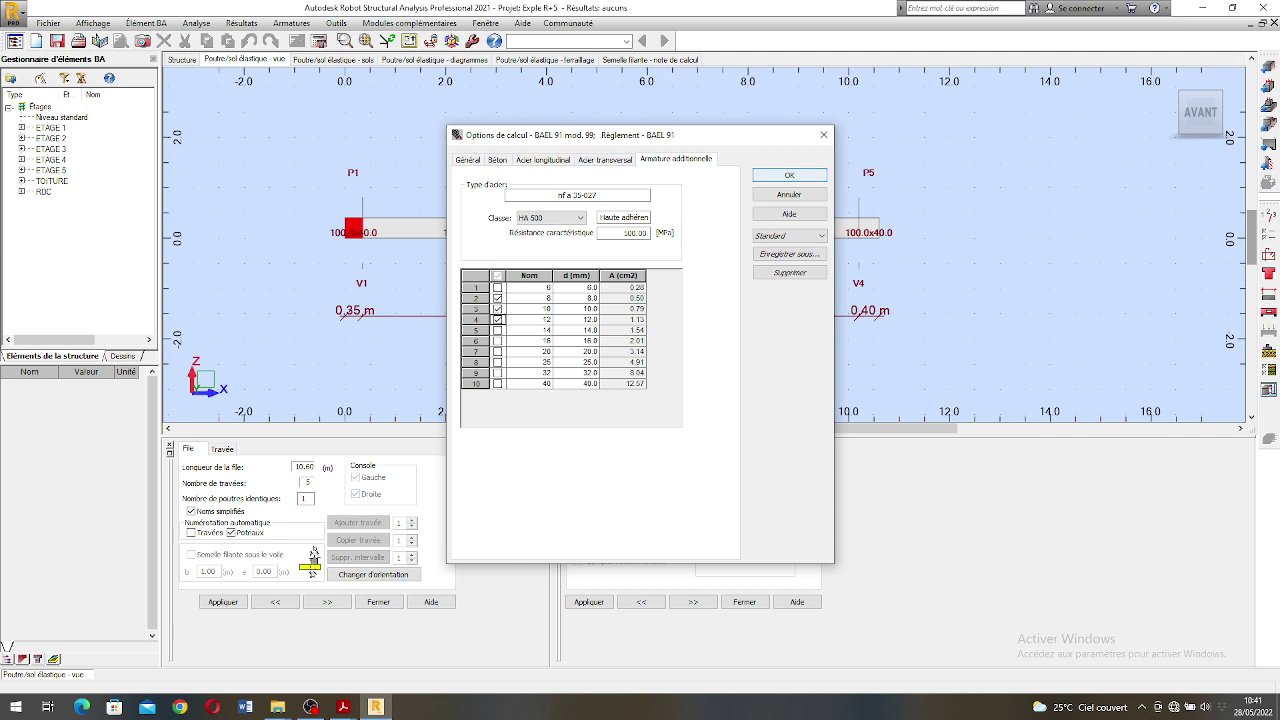
click(789, 175)
- Review the general reinforcement arrangement settings and the drawing parameters without changing them
scroll(868, 242, down, 2)
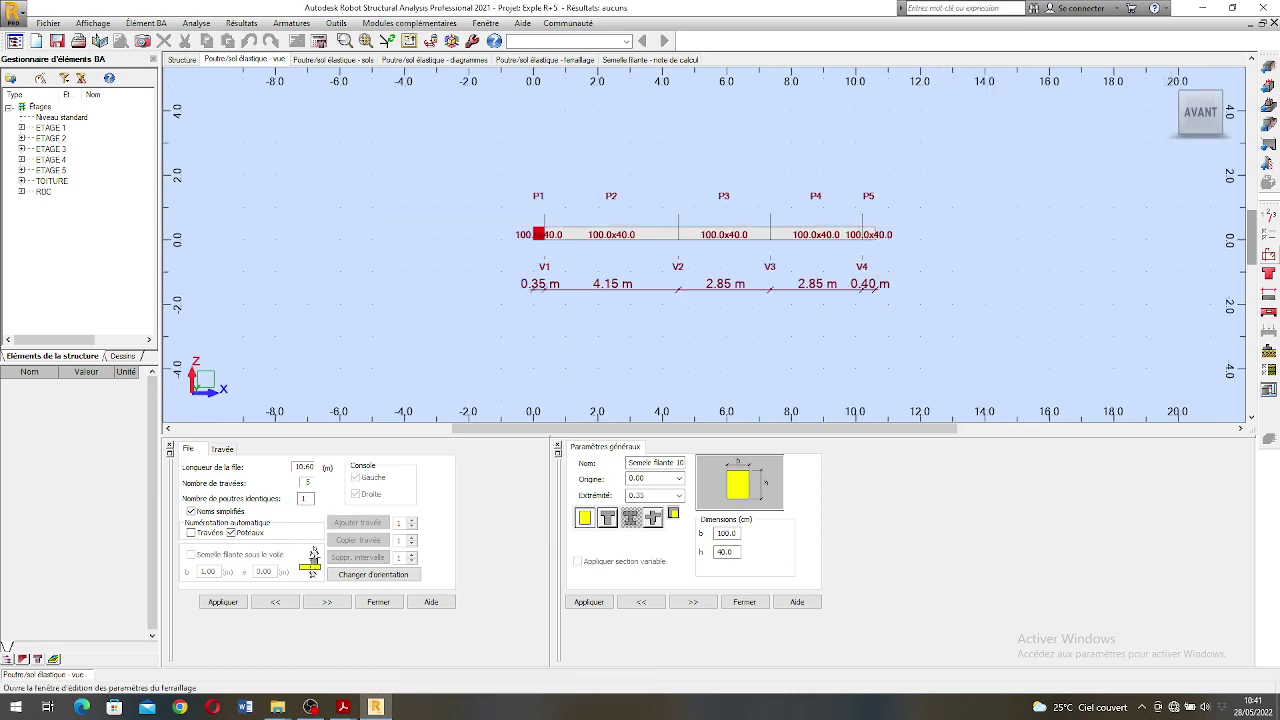
click(1268, 256)
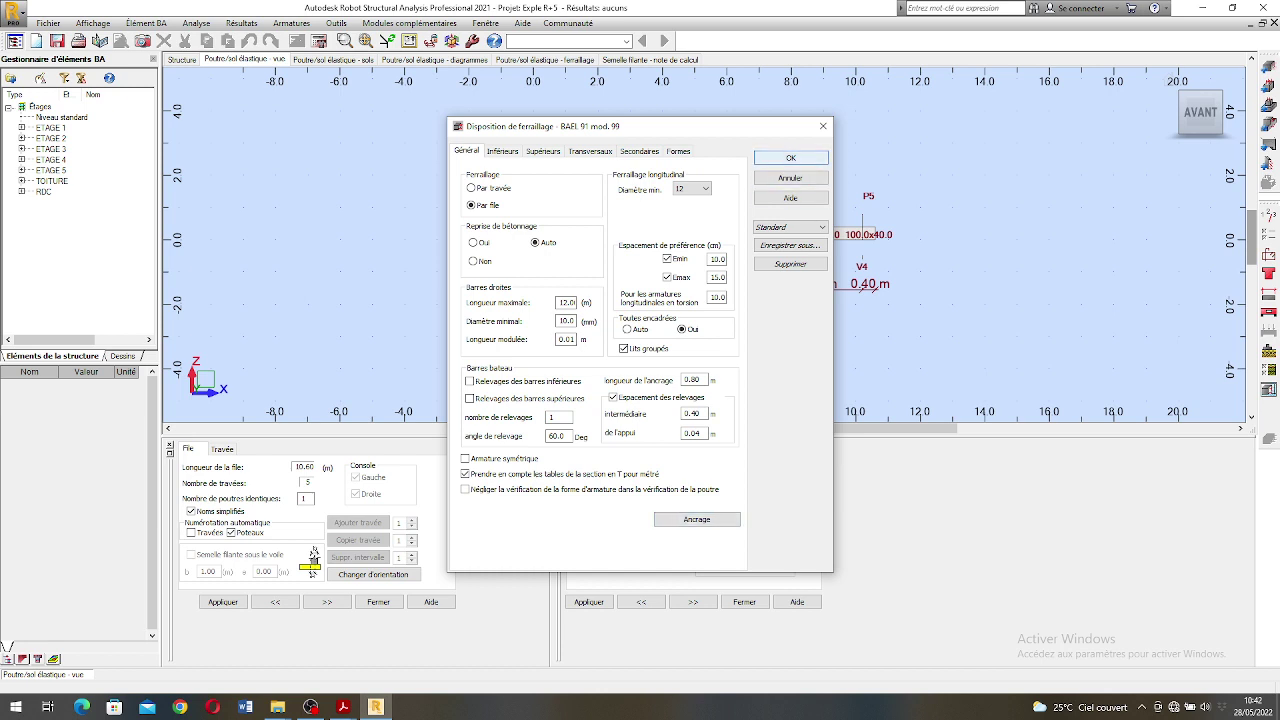
click(791, 158)
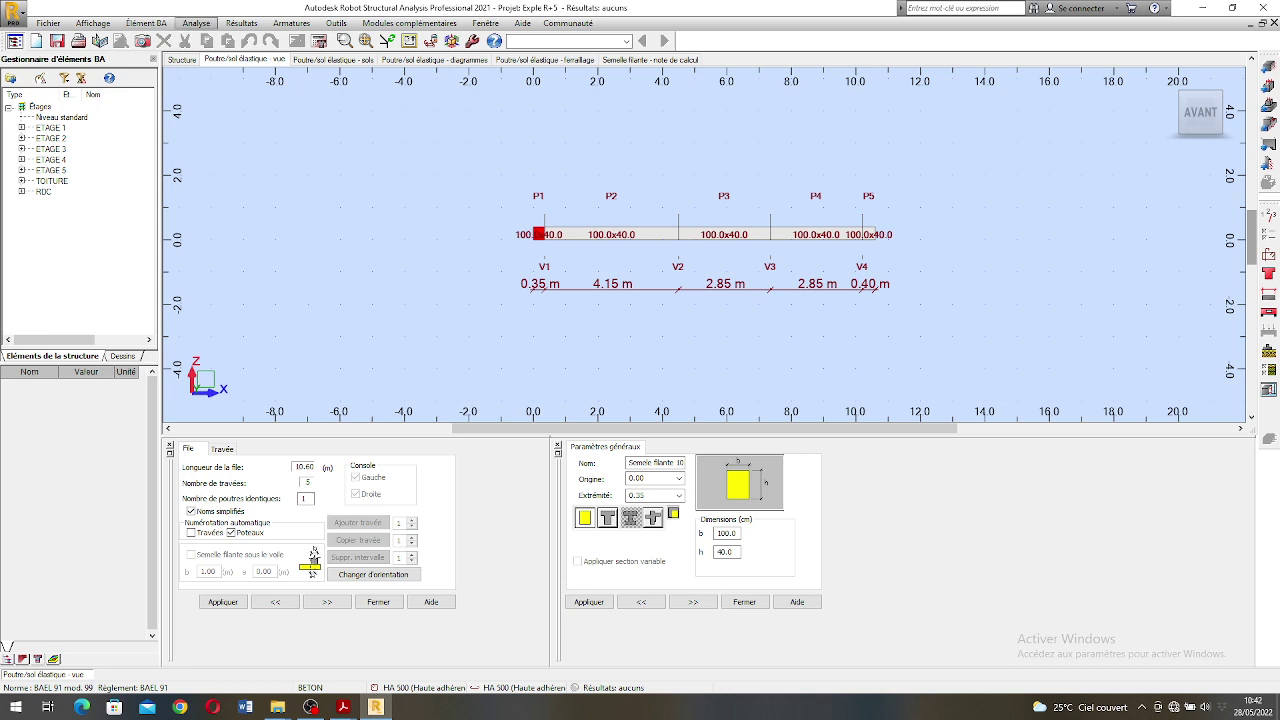
click(196, 22)
key(Up)
key(Up)
key(Up)
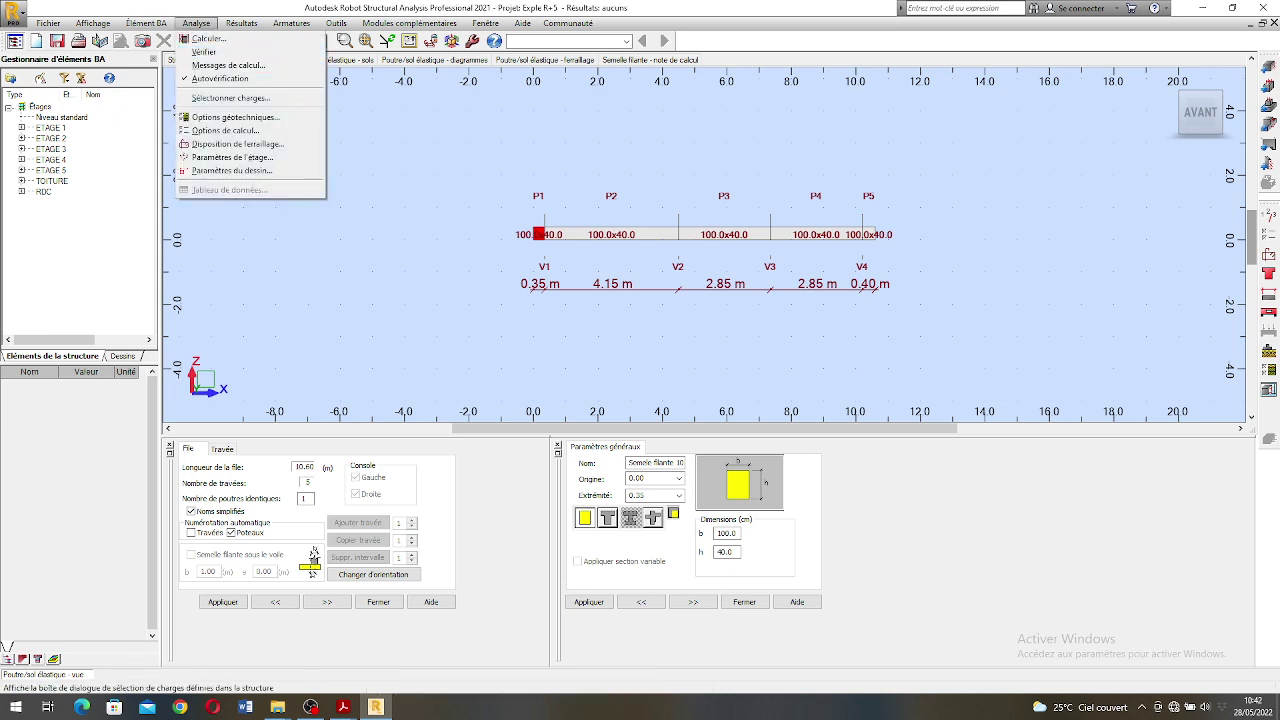
key(Return)
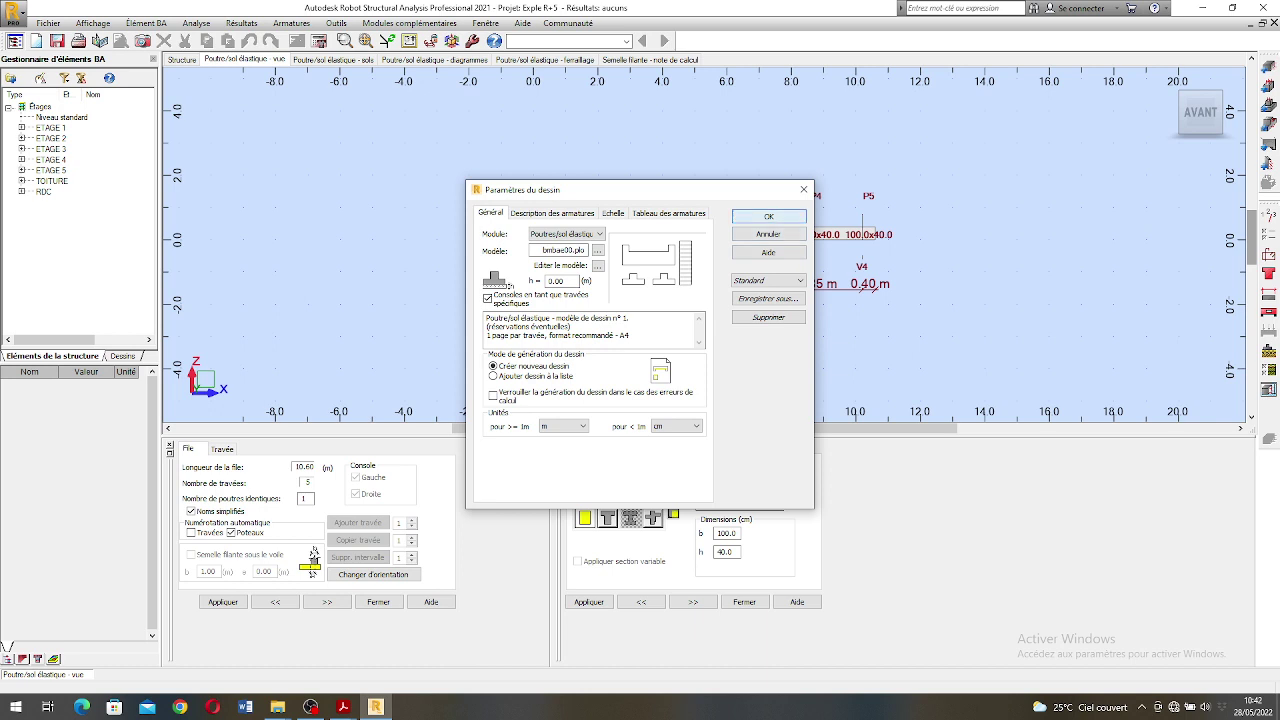
key(Escape)
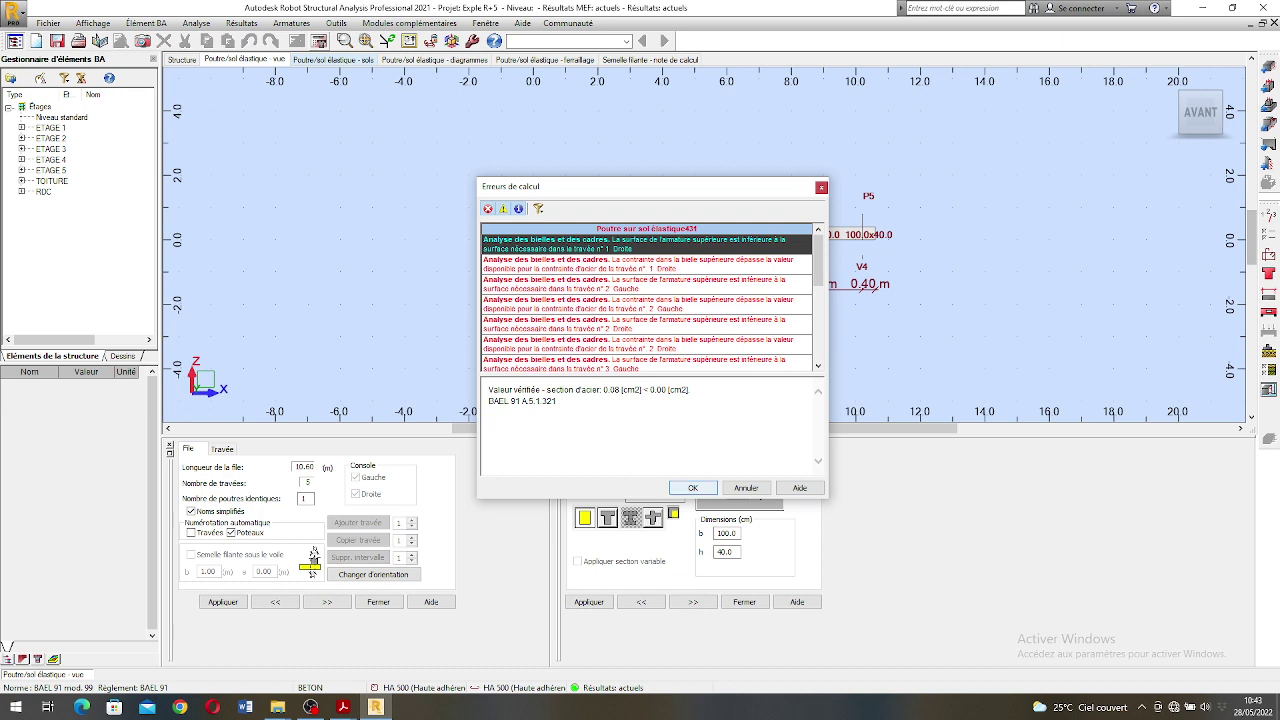
- Dismiss the reinforcement calculation errors, examine the footing's execution drawing and return to the beam view
key(Return)
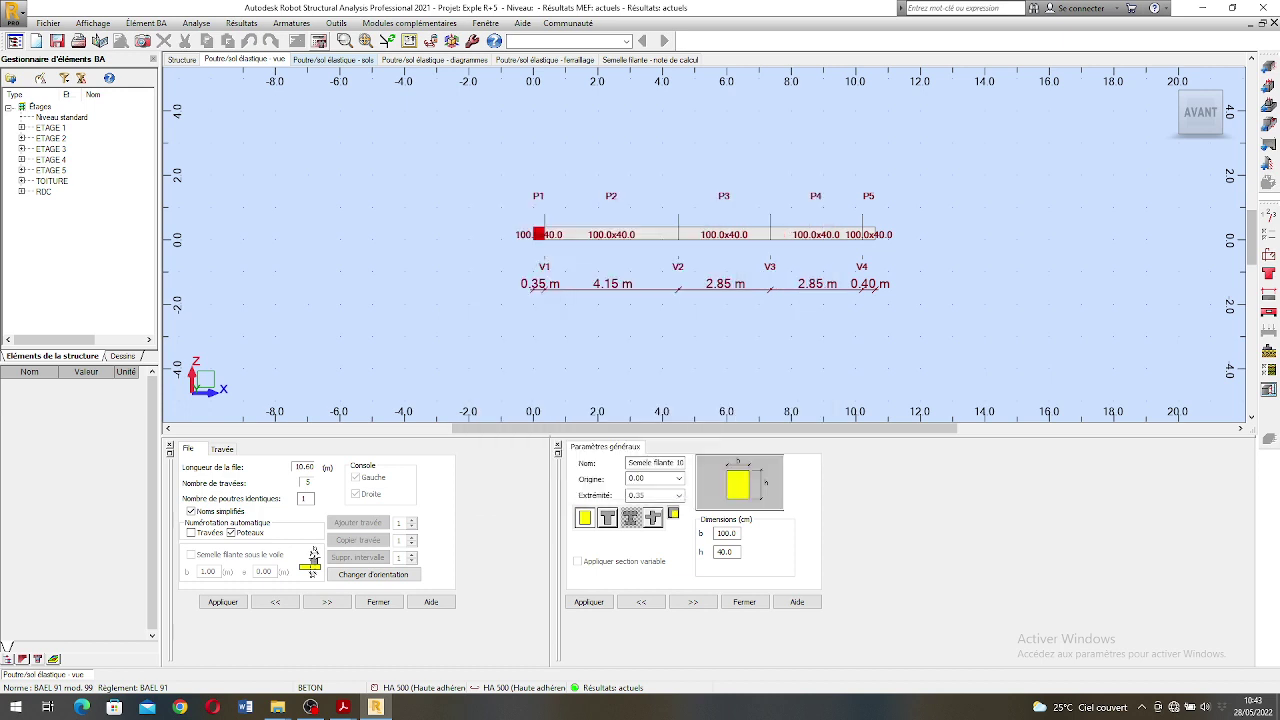
scroll(500, 204, down, 1)
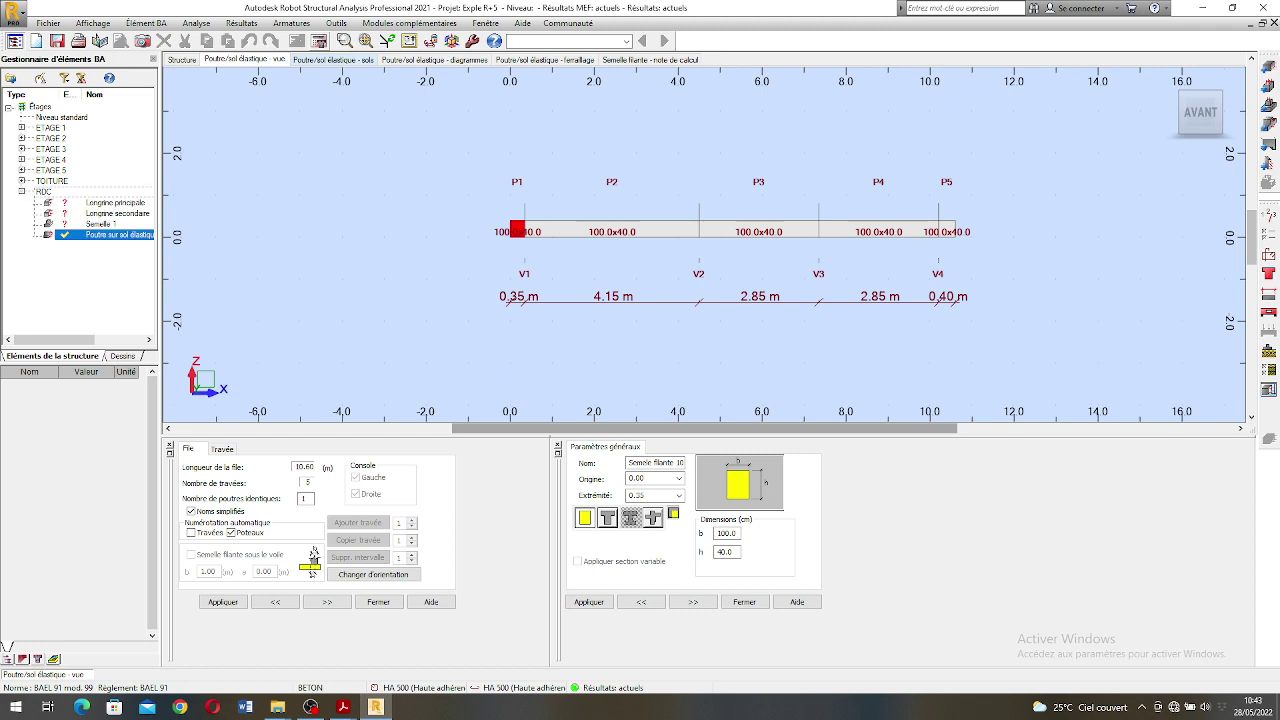
click(1269, 390)
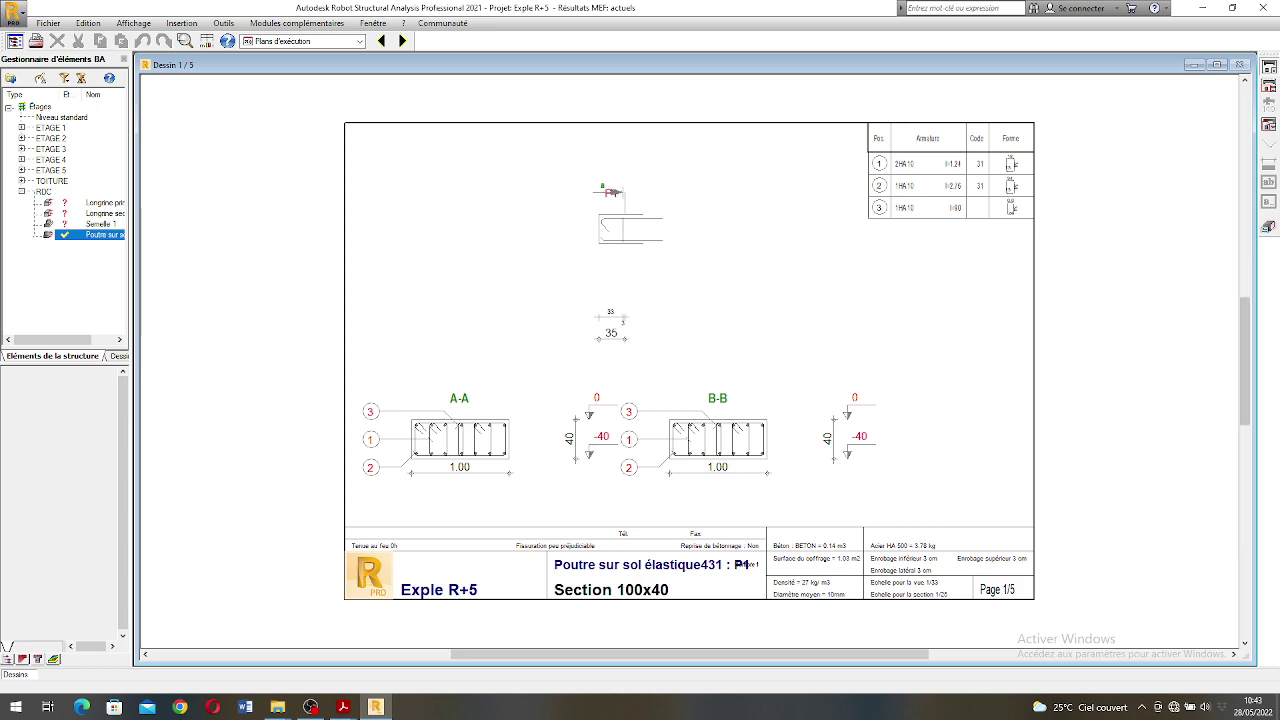
scroll(717, 395, down, 1)
scroll(861, 240, up, 1)
click(1269, 227)
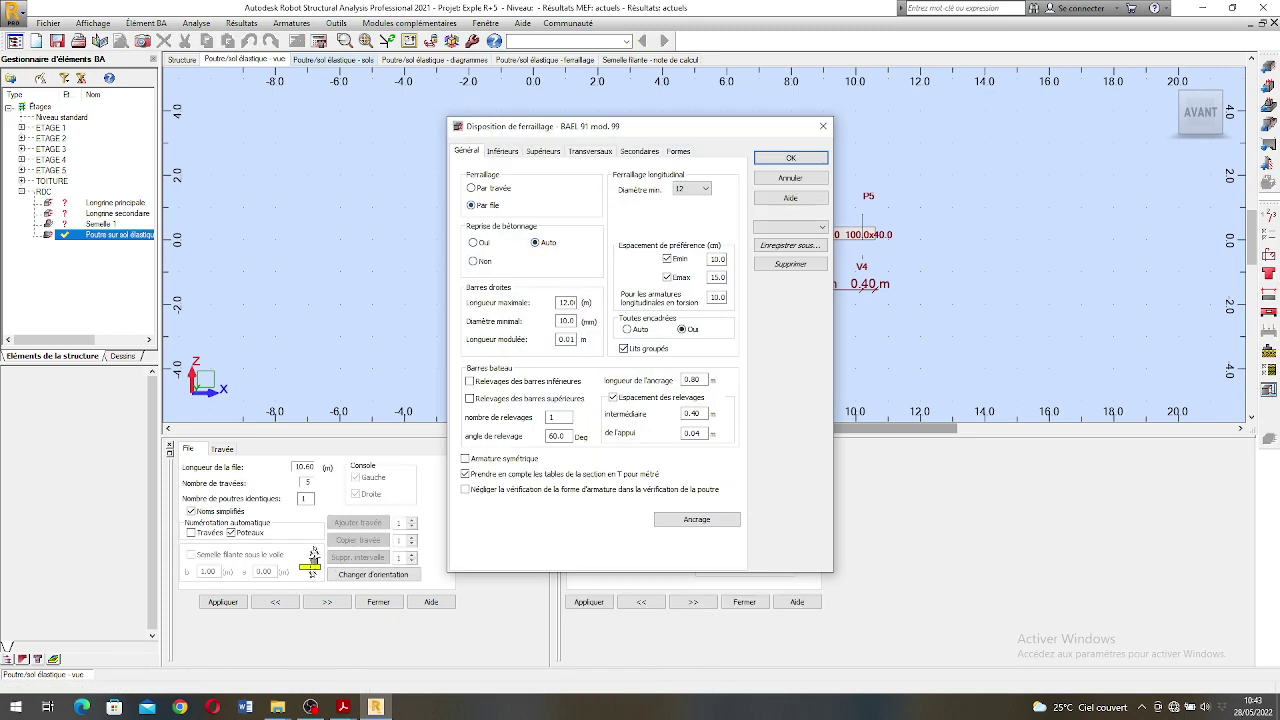
- Change the drawing template of the beam on elastic soil to bmbae10.plo and accept the drawing parameters
key(Escape)
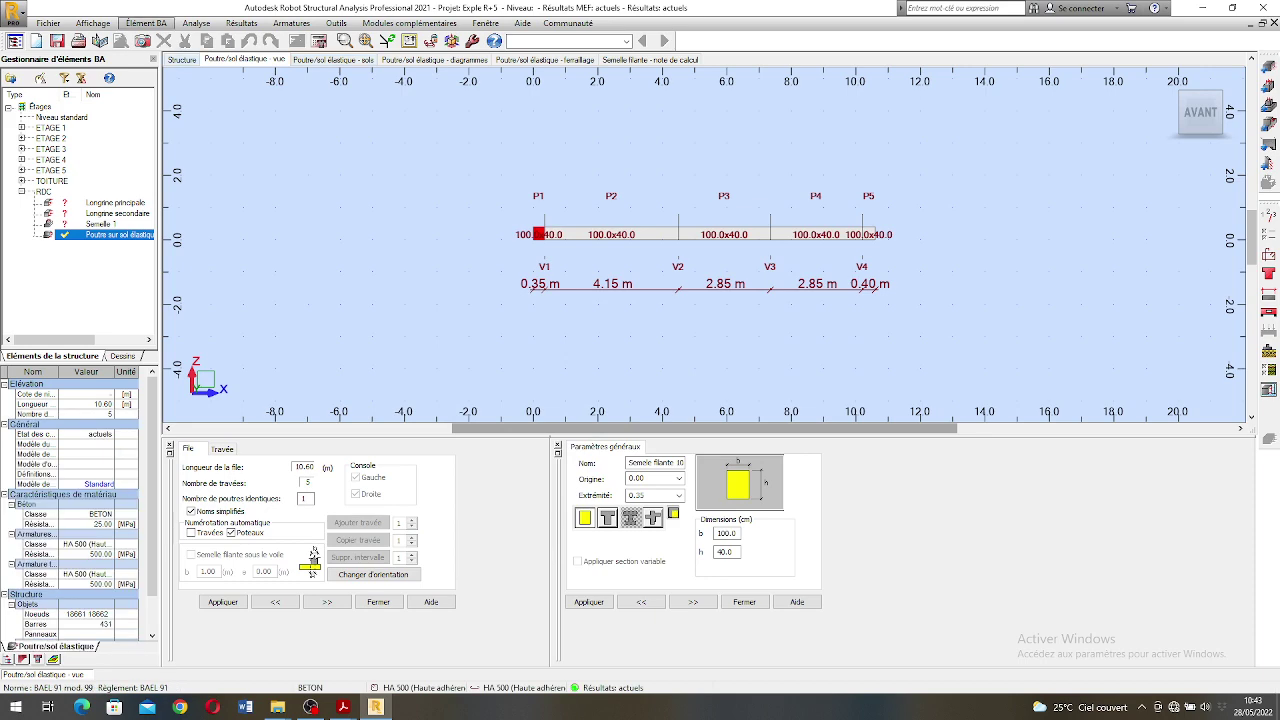
click(196, 23)
click(235, 171)
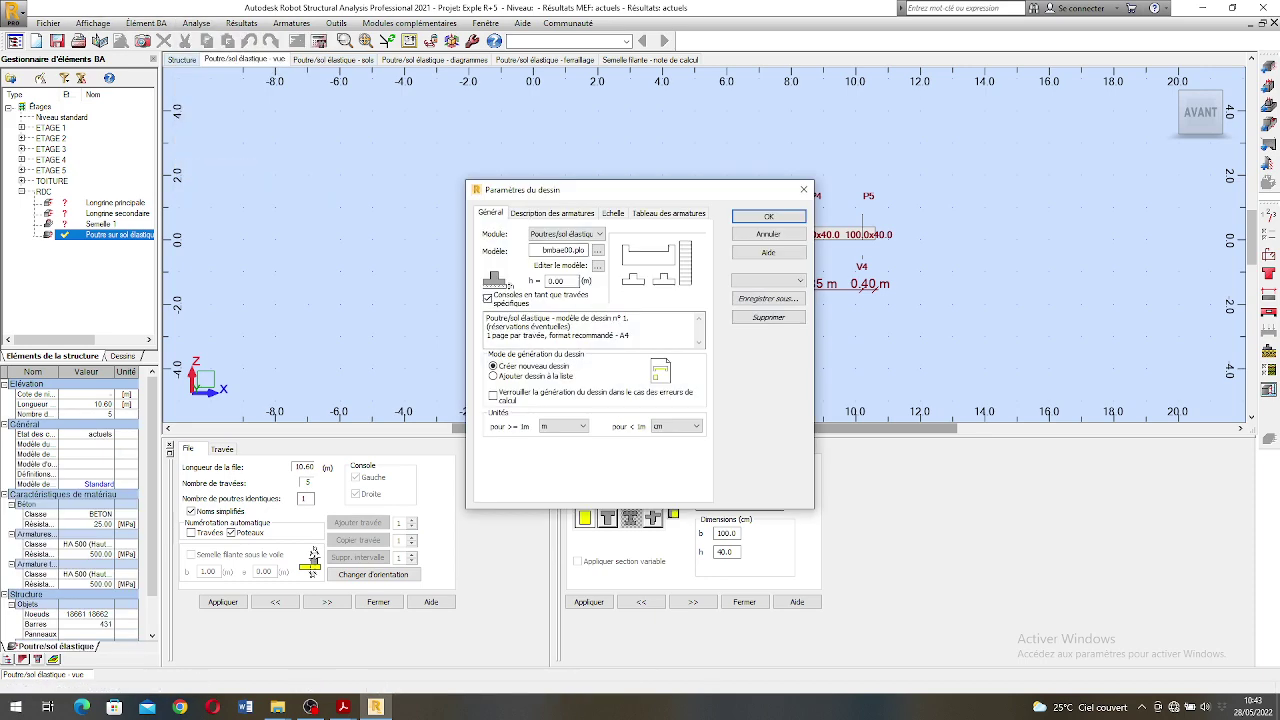
click(598, 251)
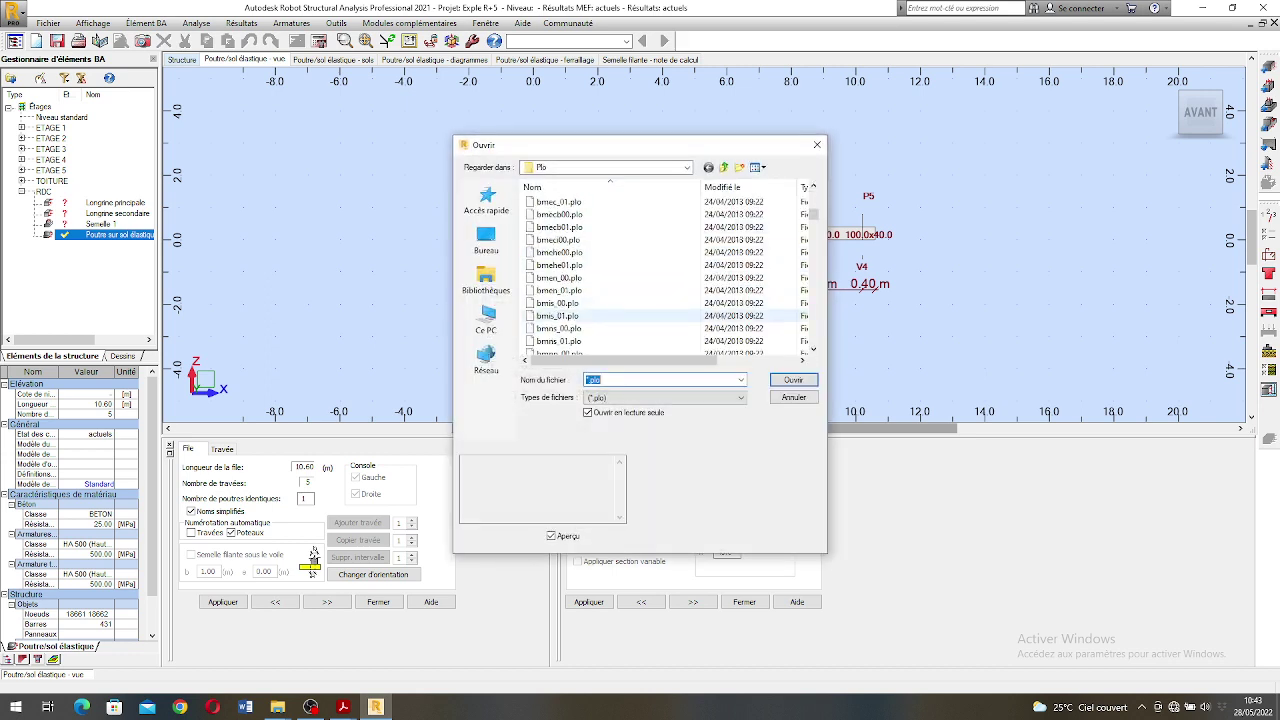
scroll(600, 280, up, 4)
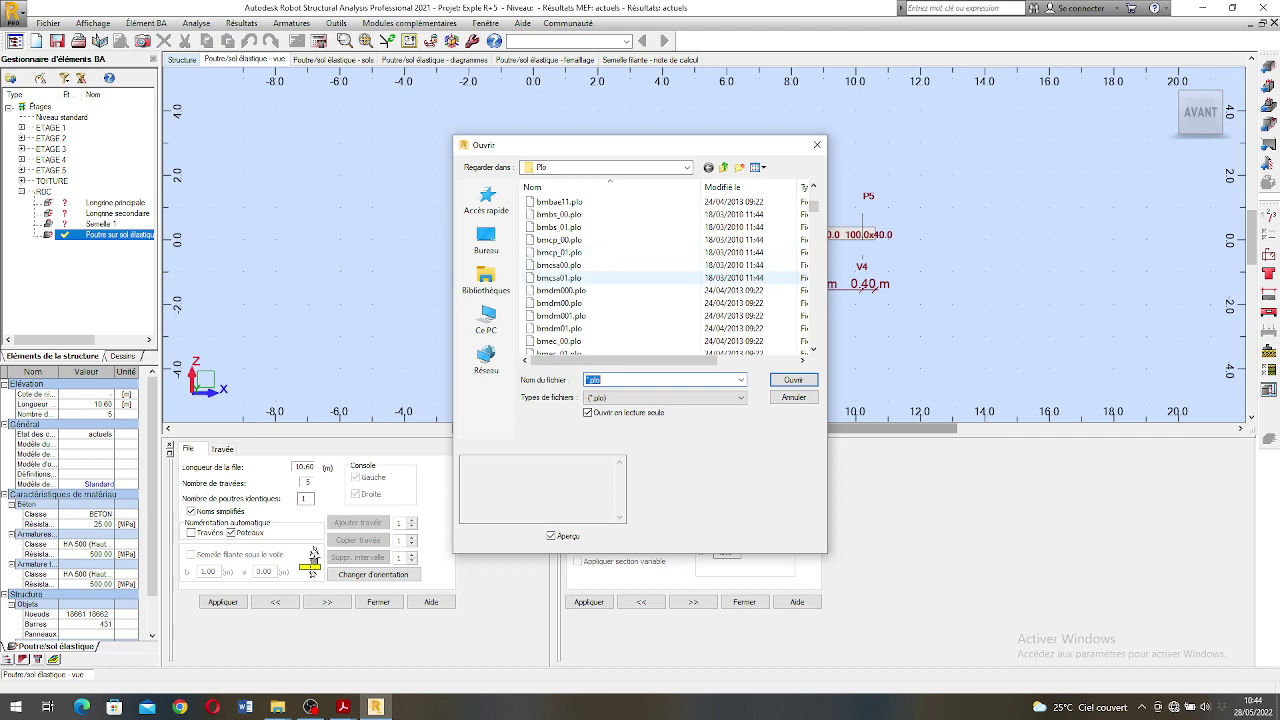
scroll(600, 280, up, 2)
click(562, 265)
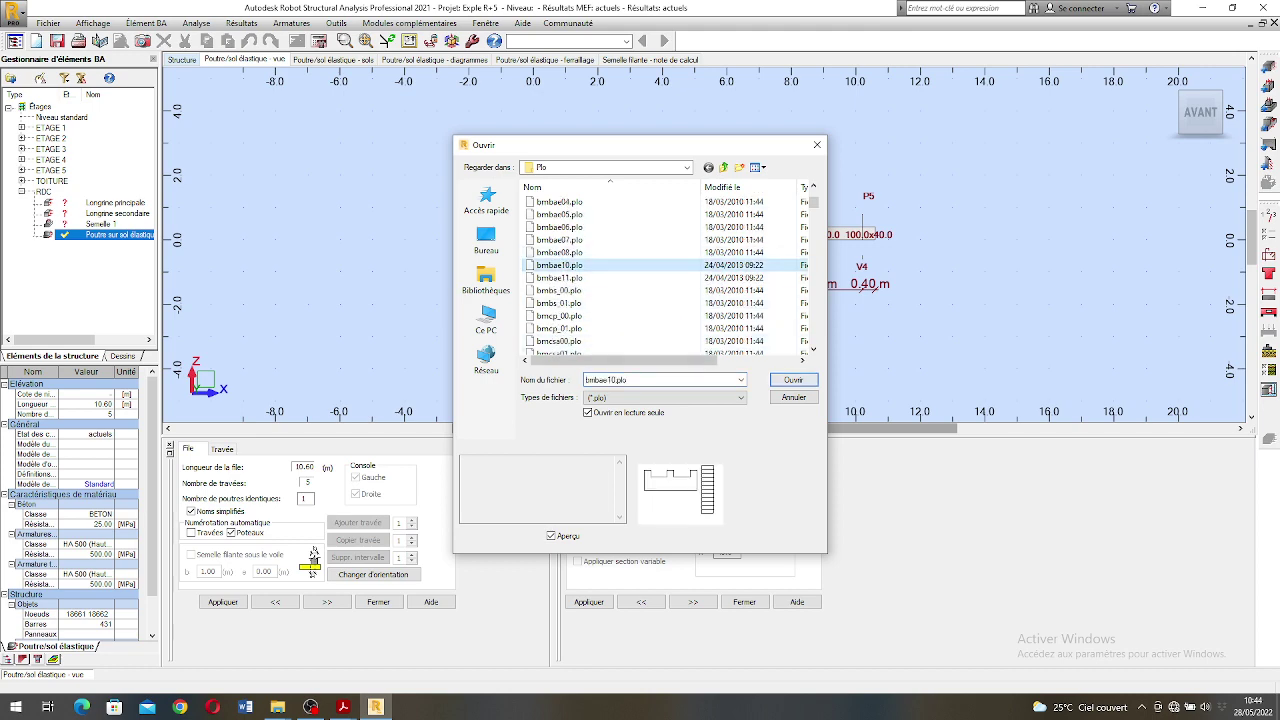
click(793, 380)
key(Return)
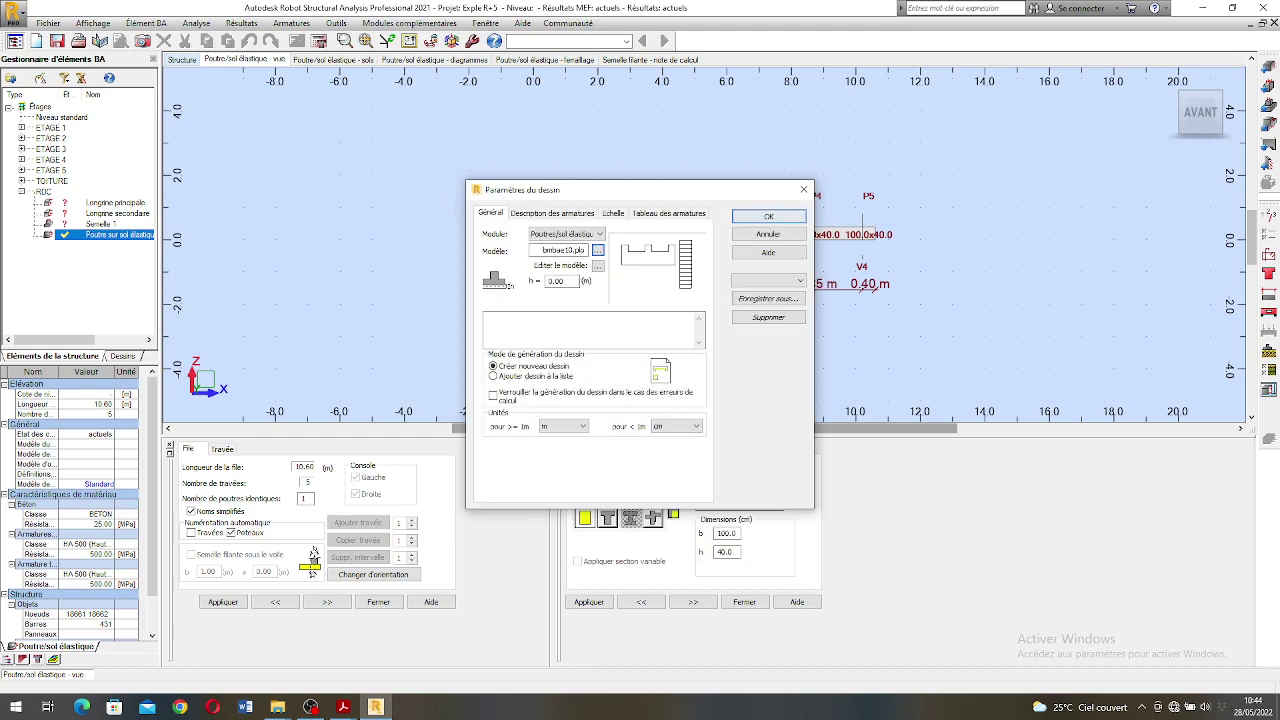
- Recalculate the footing's reinforcement, dismissing the calculation errors, and view the execution drawing made with the new template
click(319, 41)
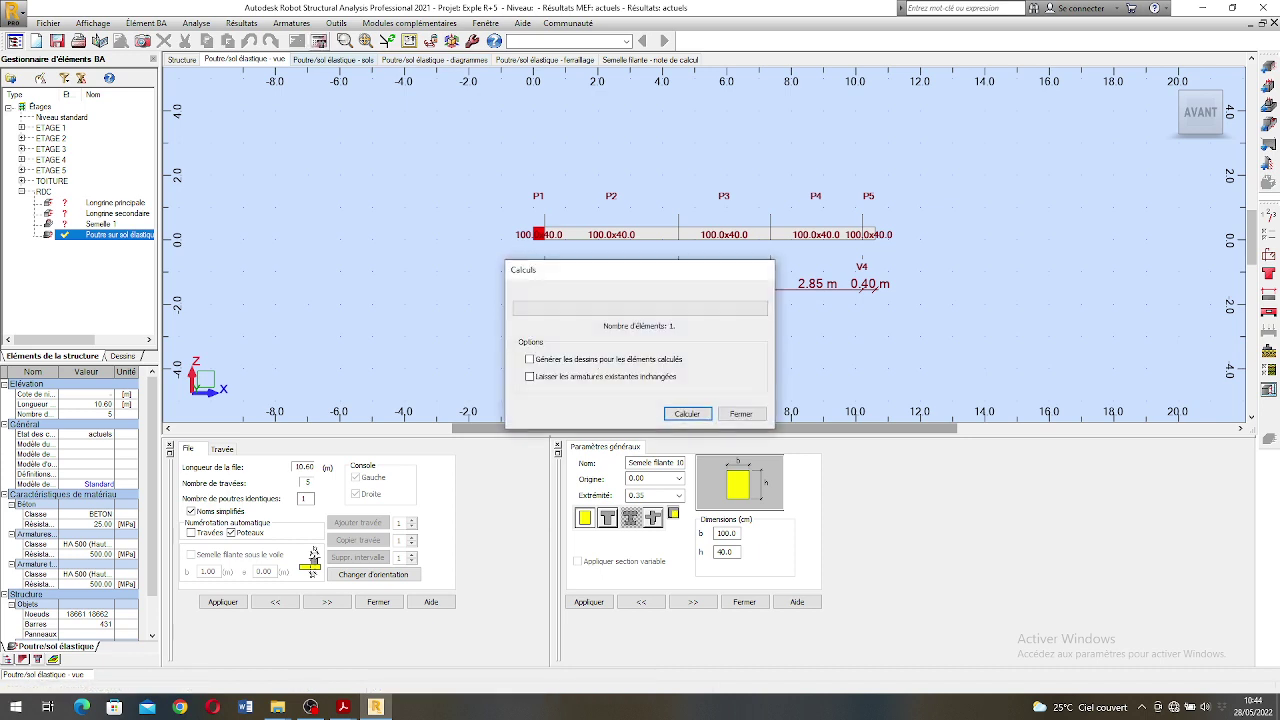
click(687, 414)
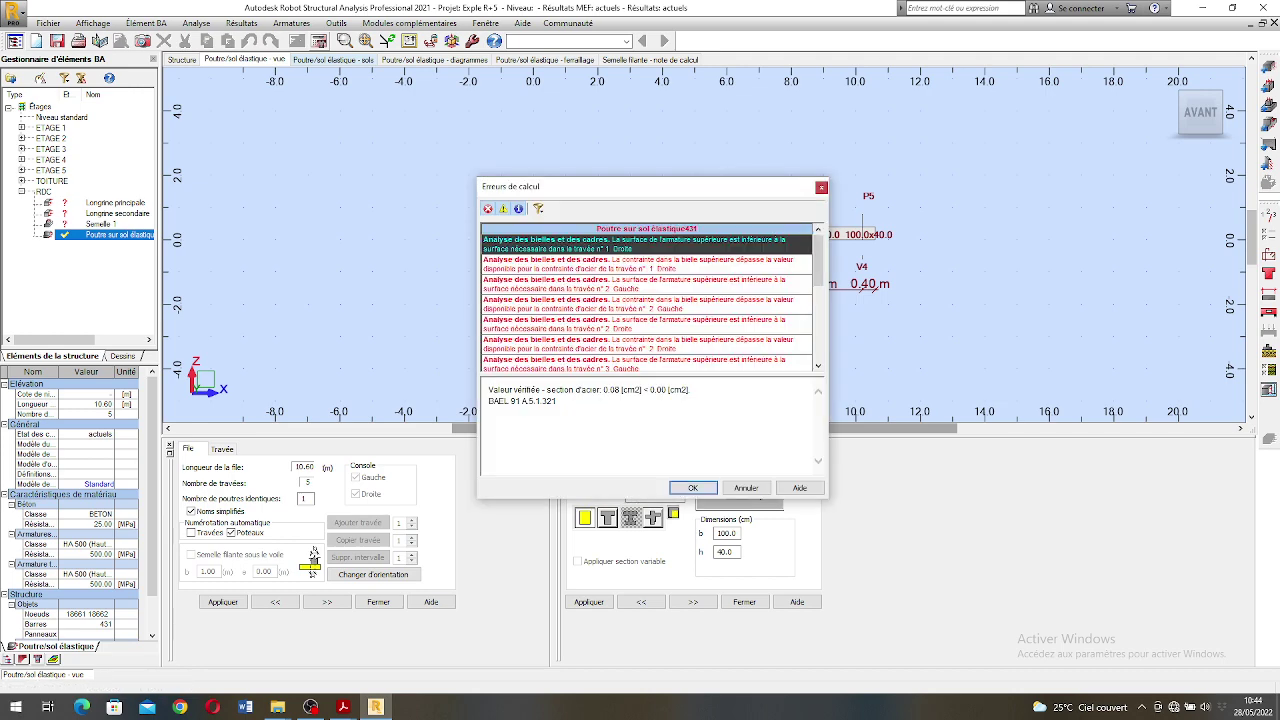
click(692, 487)
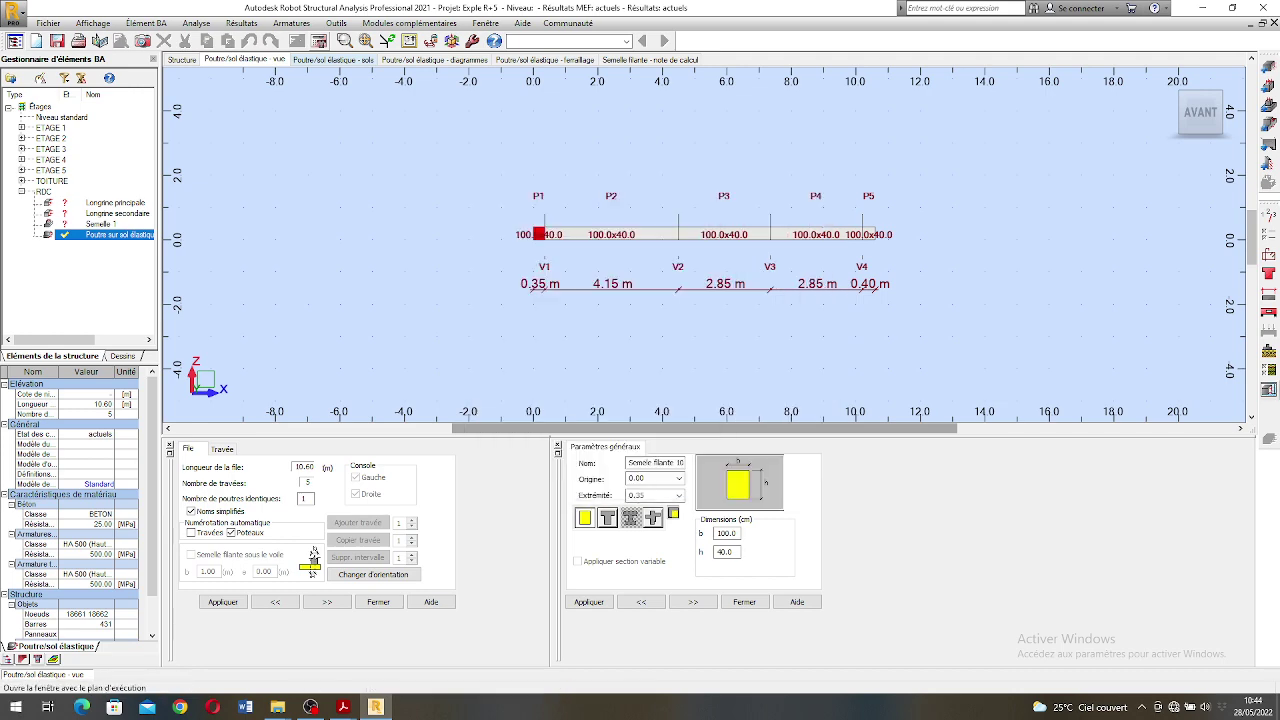
click(1268, 390)
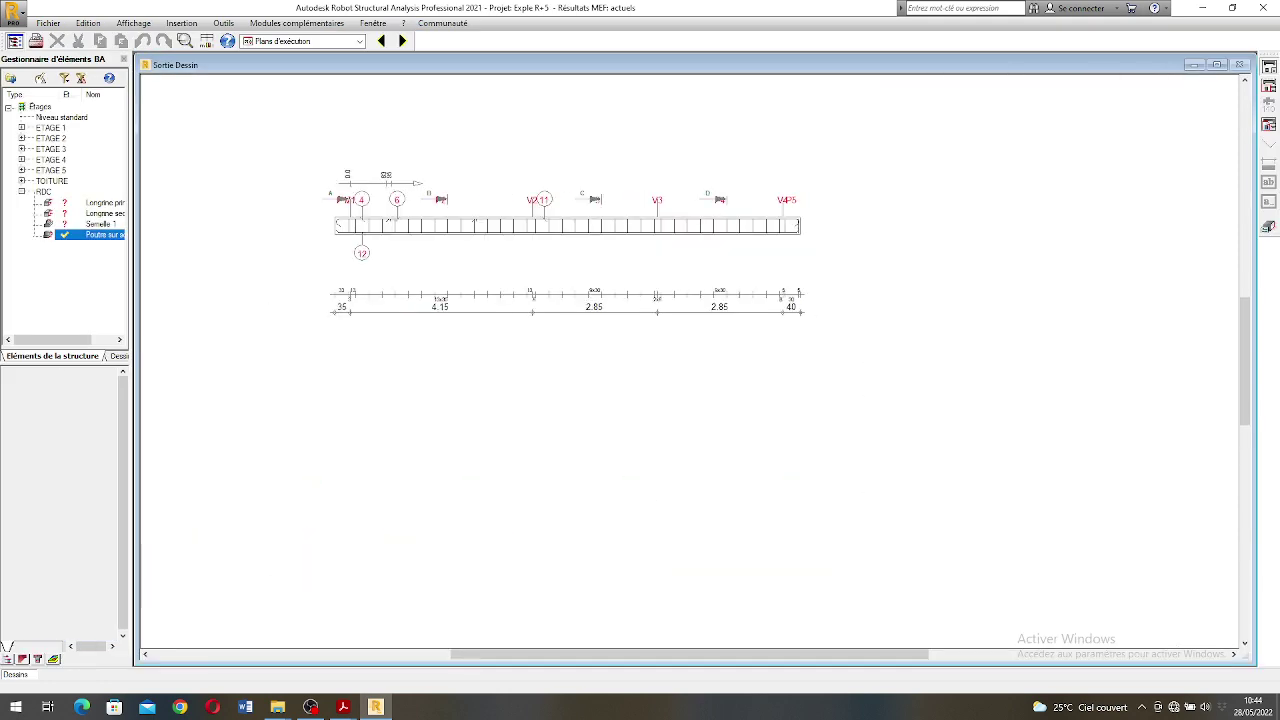
click(1269, 227)
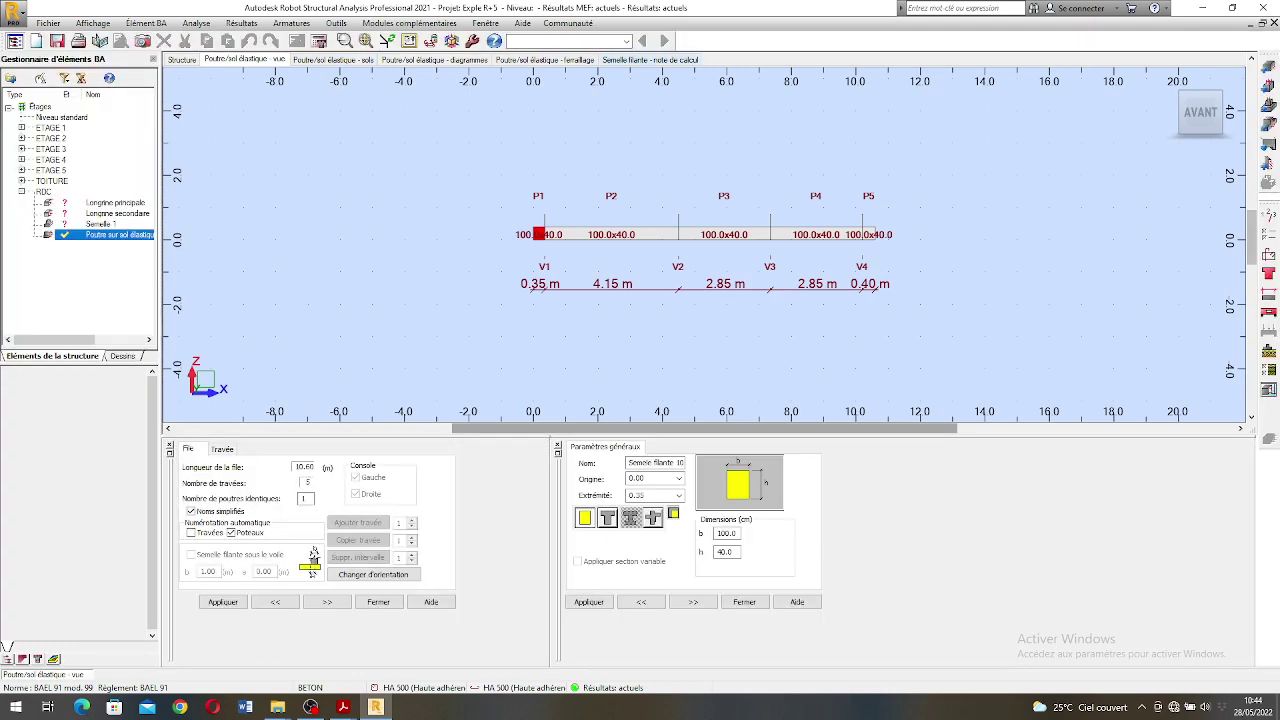
- Review the footing's calculation note through the ELU theoretical results, recheck the execution drawing and return to the beam view
click(650, 60)
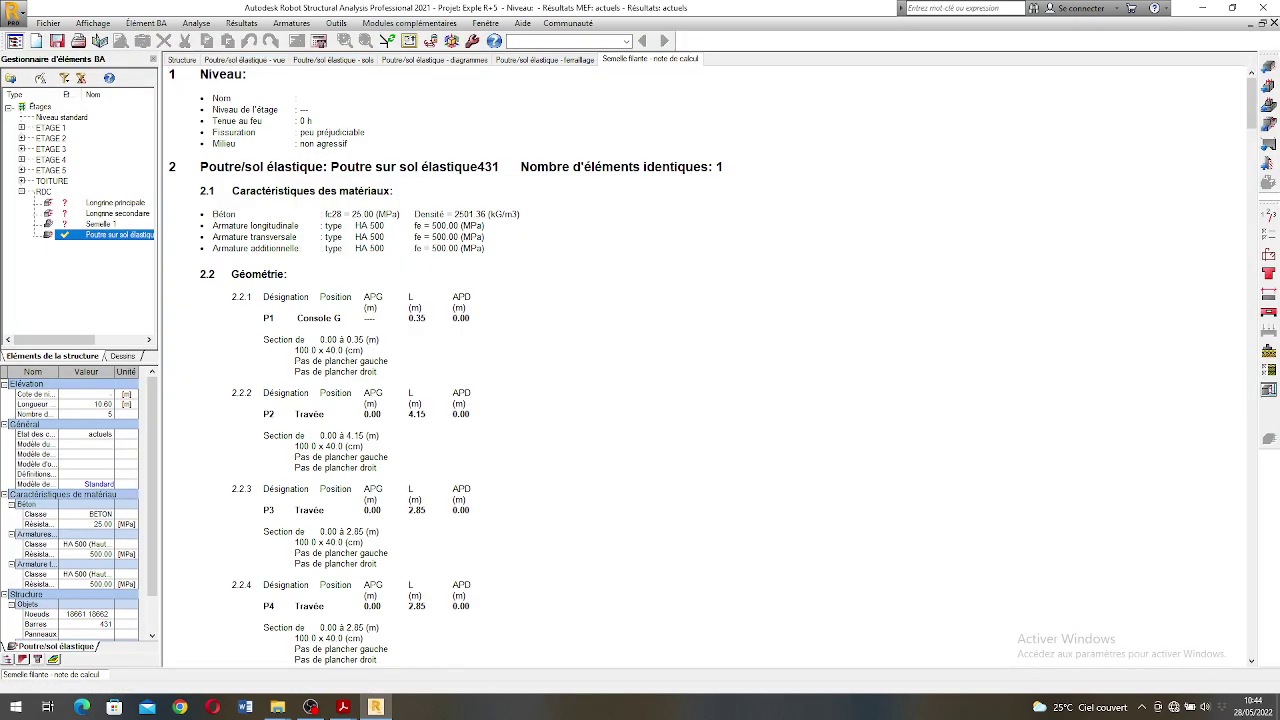
scroll(445, 368, down, 10)
scroll(600, 368, down, 10)
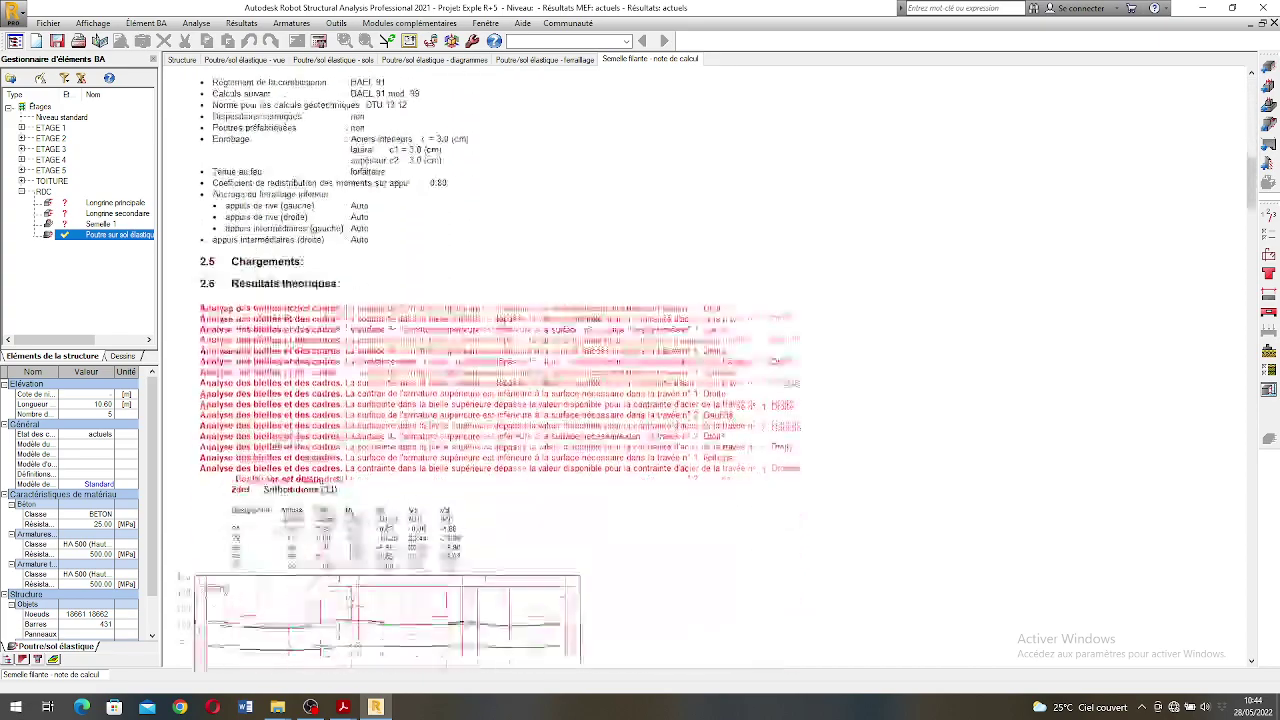
scroll(600, 368, up, 3)
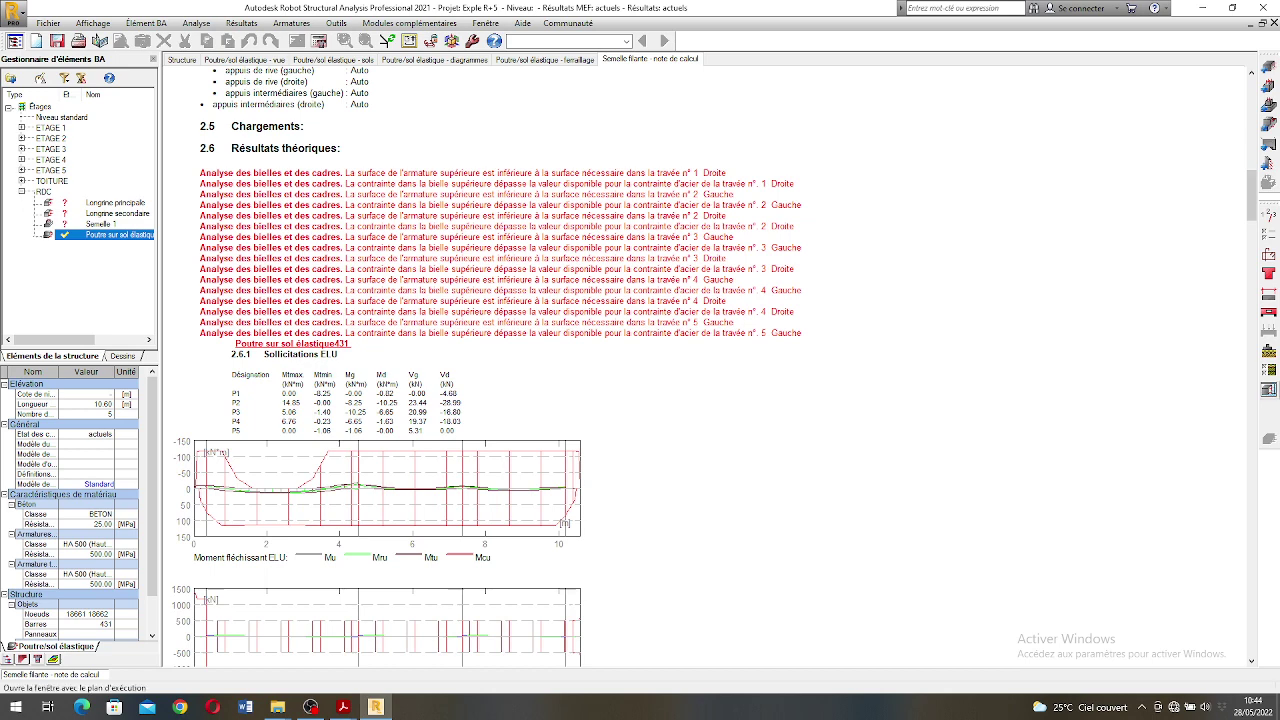
click(1269, 390)
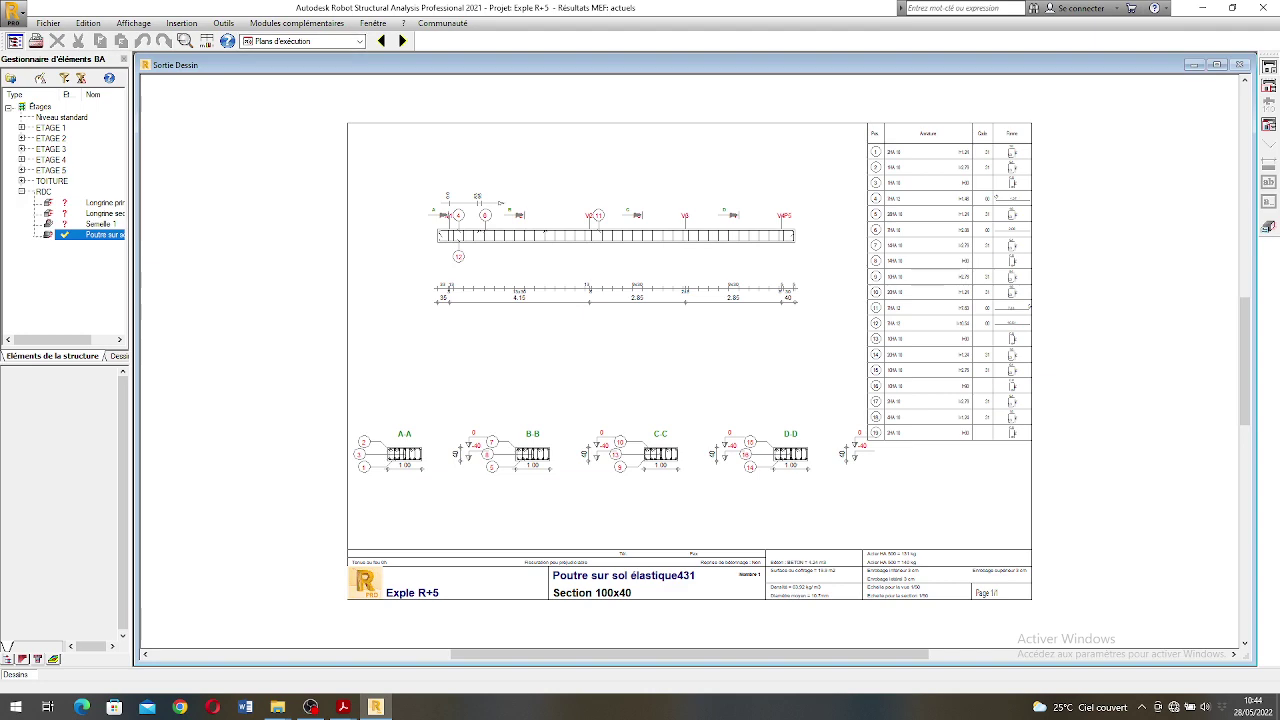
click(1269, 227)
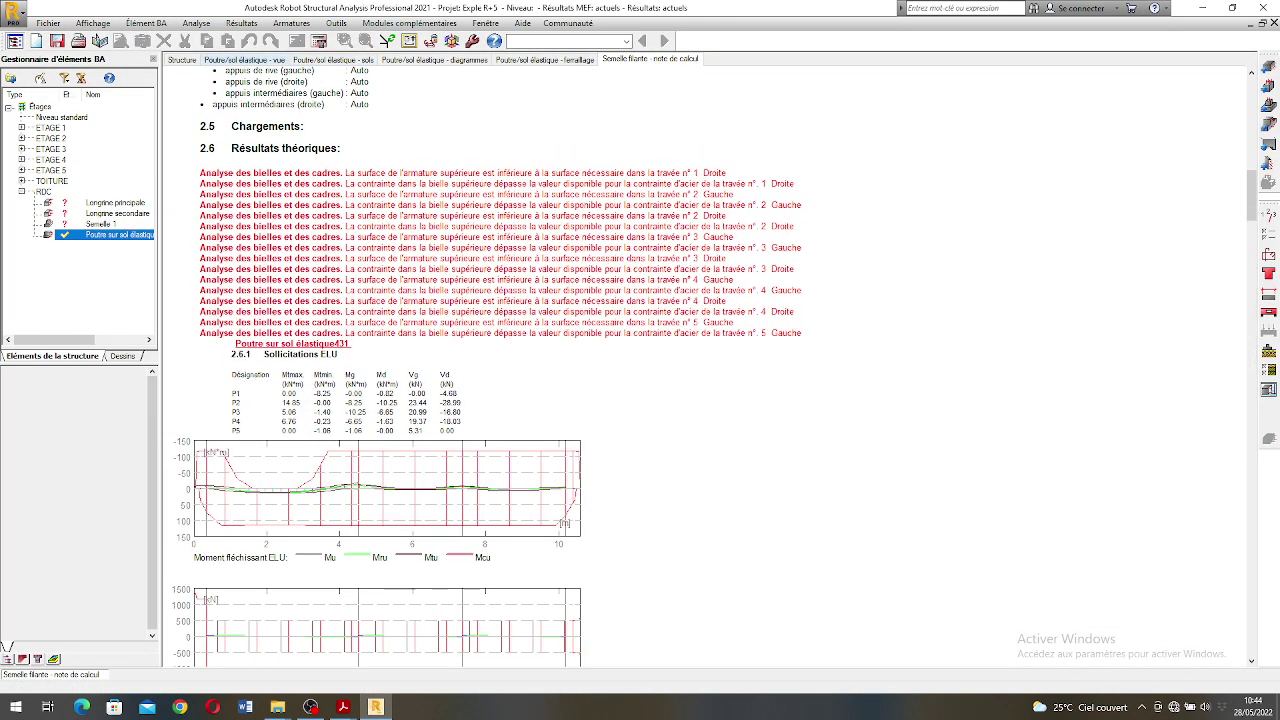
click(244, 60)
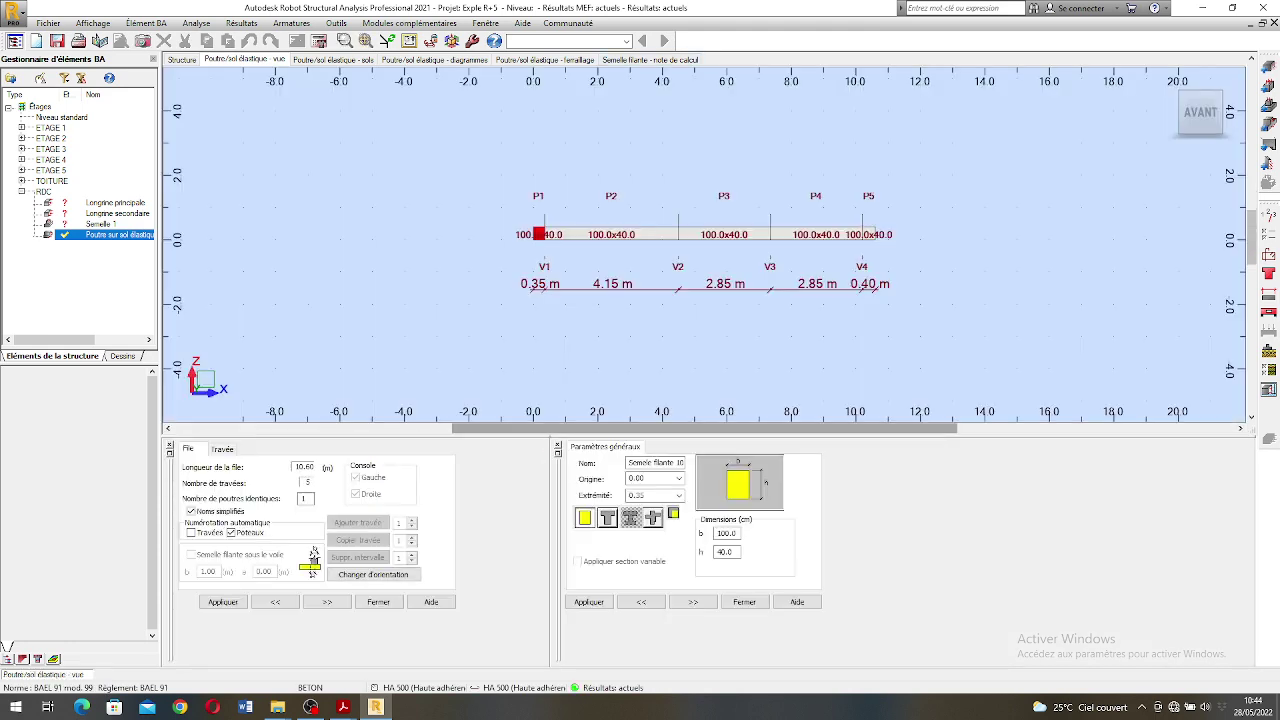
scroll(744, 245, up, 3)
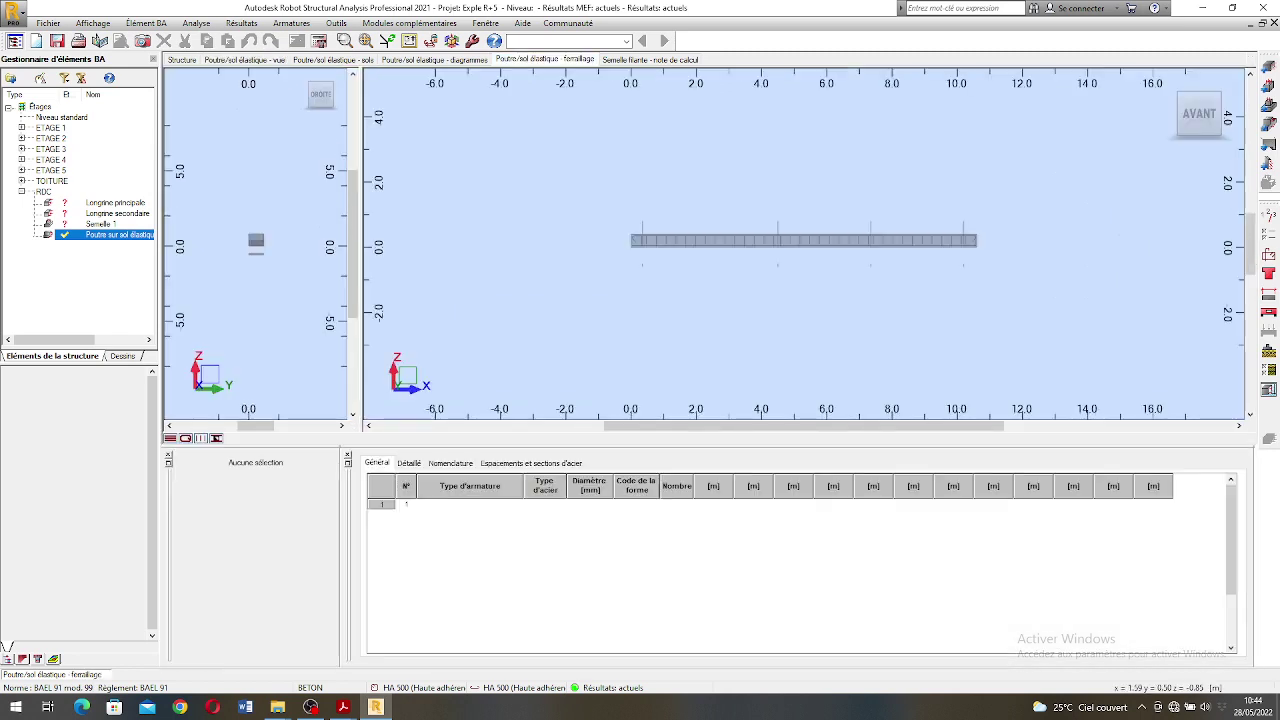
- Set the diameter of the short upper main bars at the footing's first end to 14 mm, dismissing the calculation errors
right_click(628, 285)
mouse_move(706, 311)
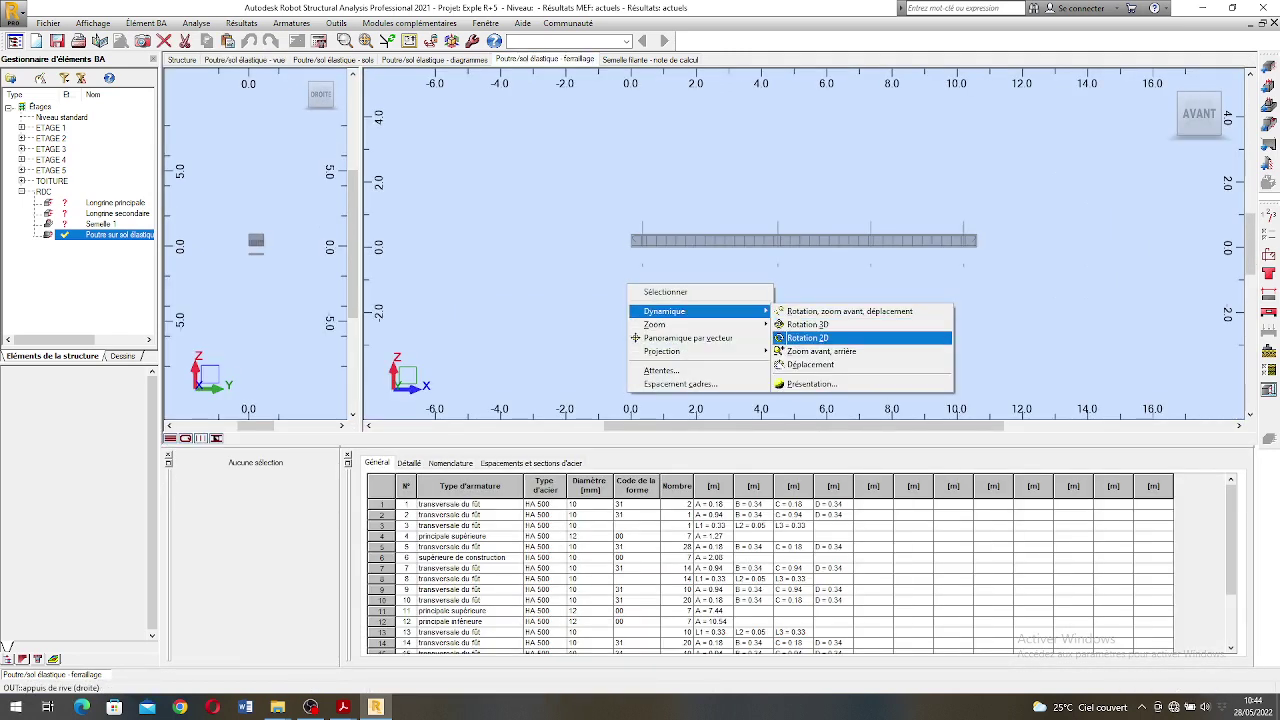
click(812, 325)
drag(757, 232, 760, 274)
scroll(758, 252, up, 3)
scroll(608, 262, up, 1)
mouse_move(608, 262)
mouse_down()
mouse_move(628, 270)
mouse_move(603, 275)
mouse_up()
scroll(608, 268, up, 1)
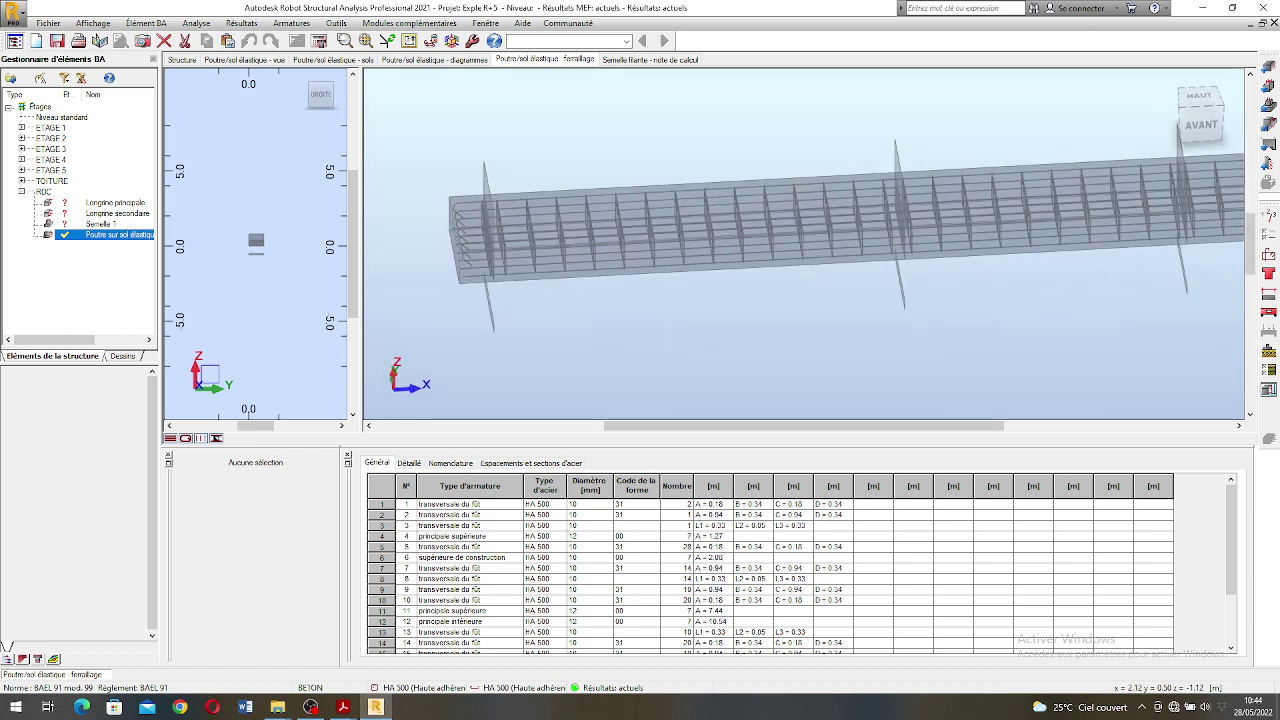
right_click(385, 275)
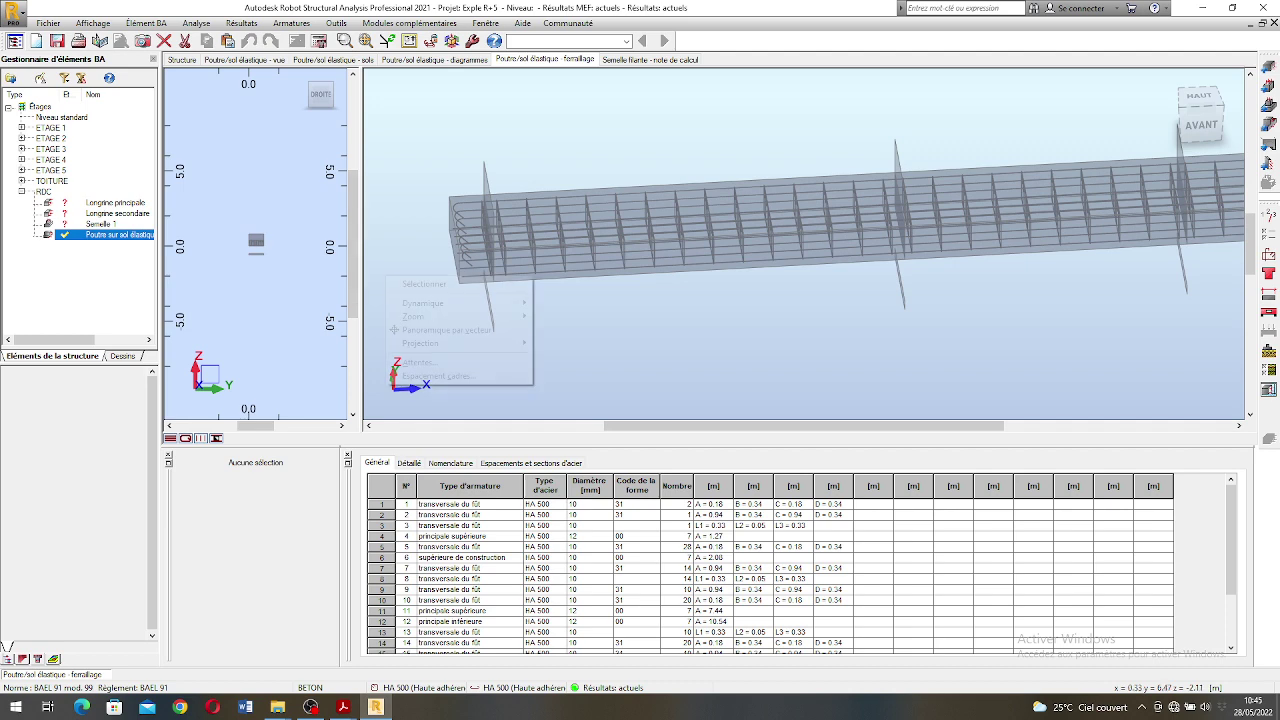
click(426, 284)
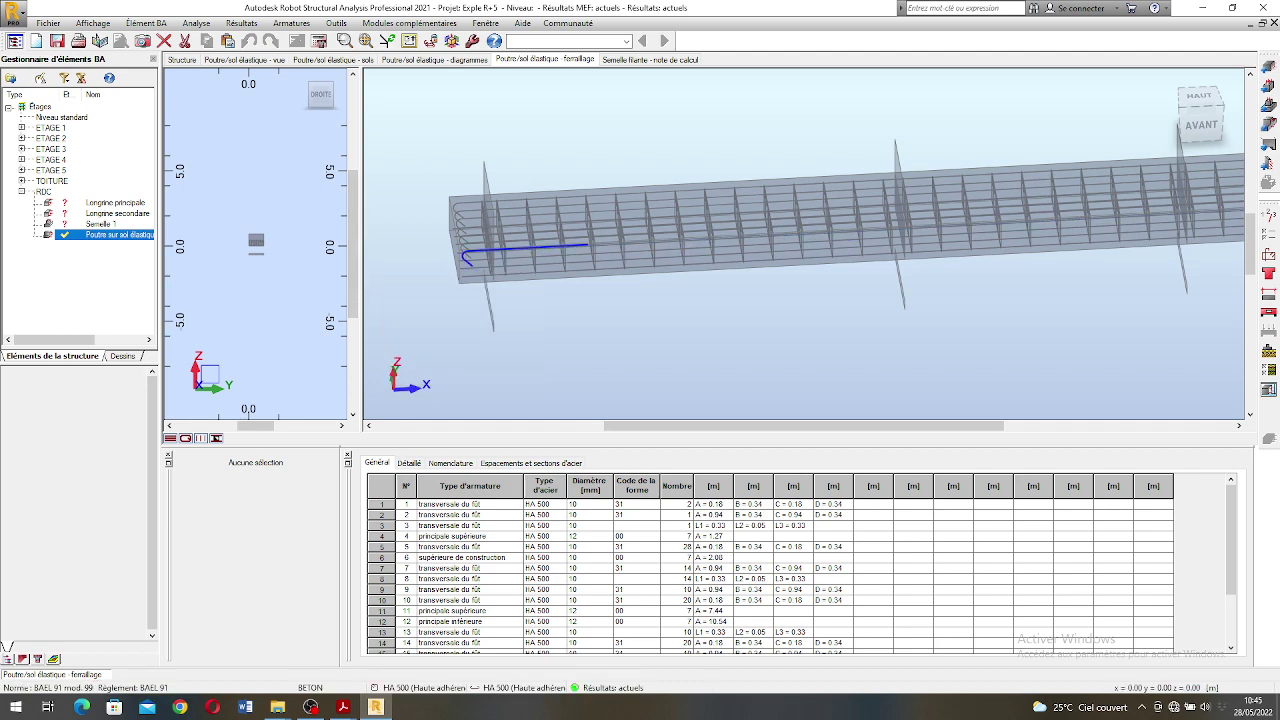
scroll(530, 256, up, 2)
click(532, 168)
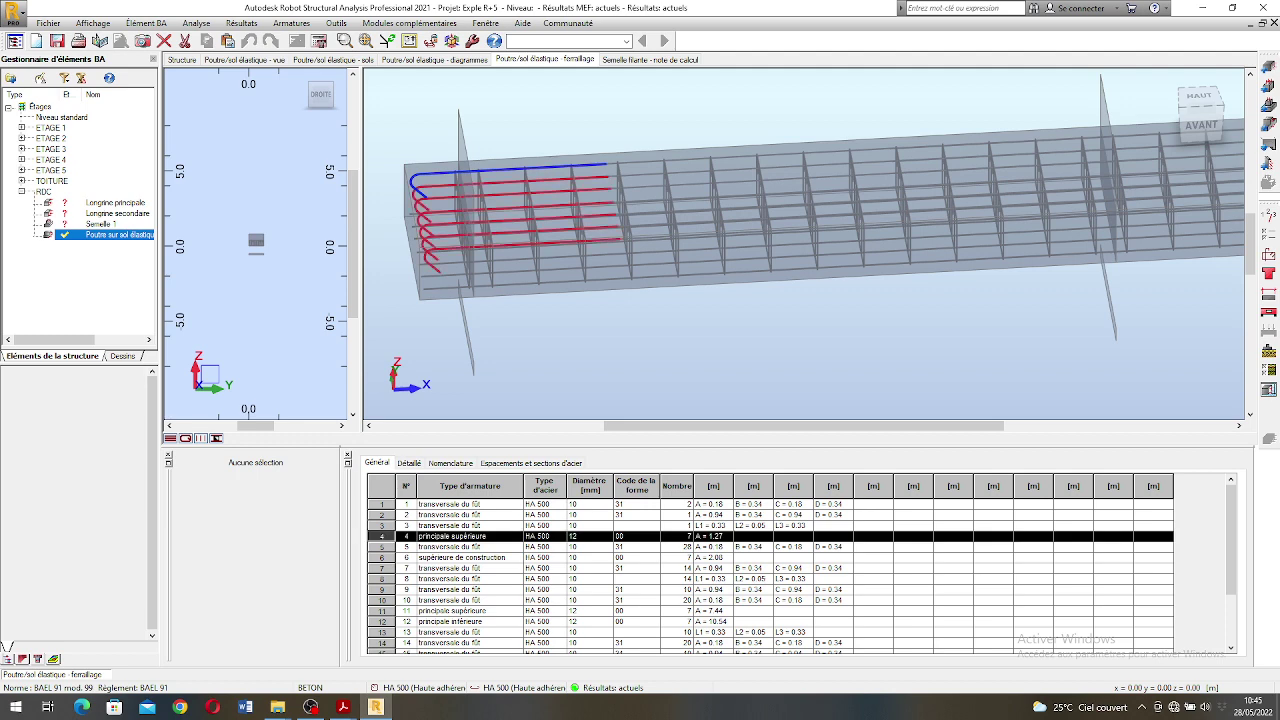
click(592, 536)
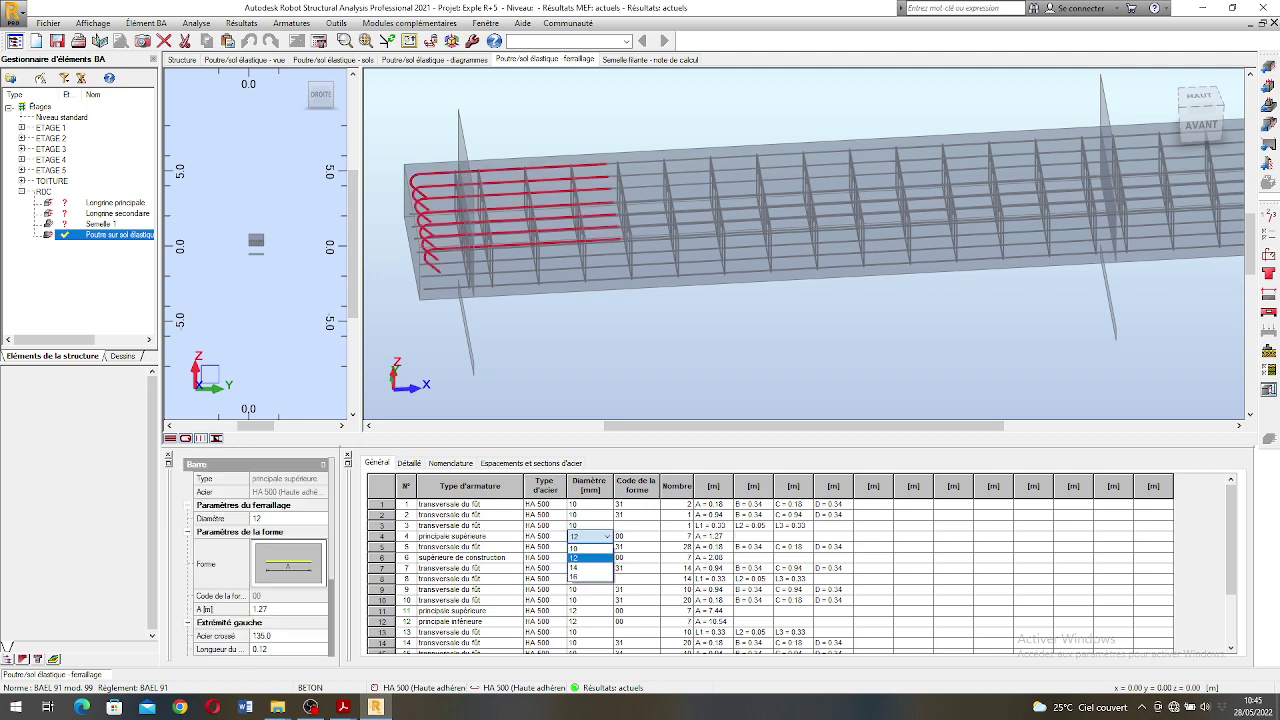
click(590, 567)
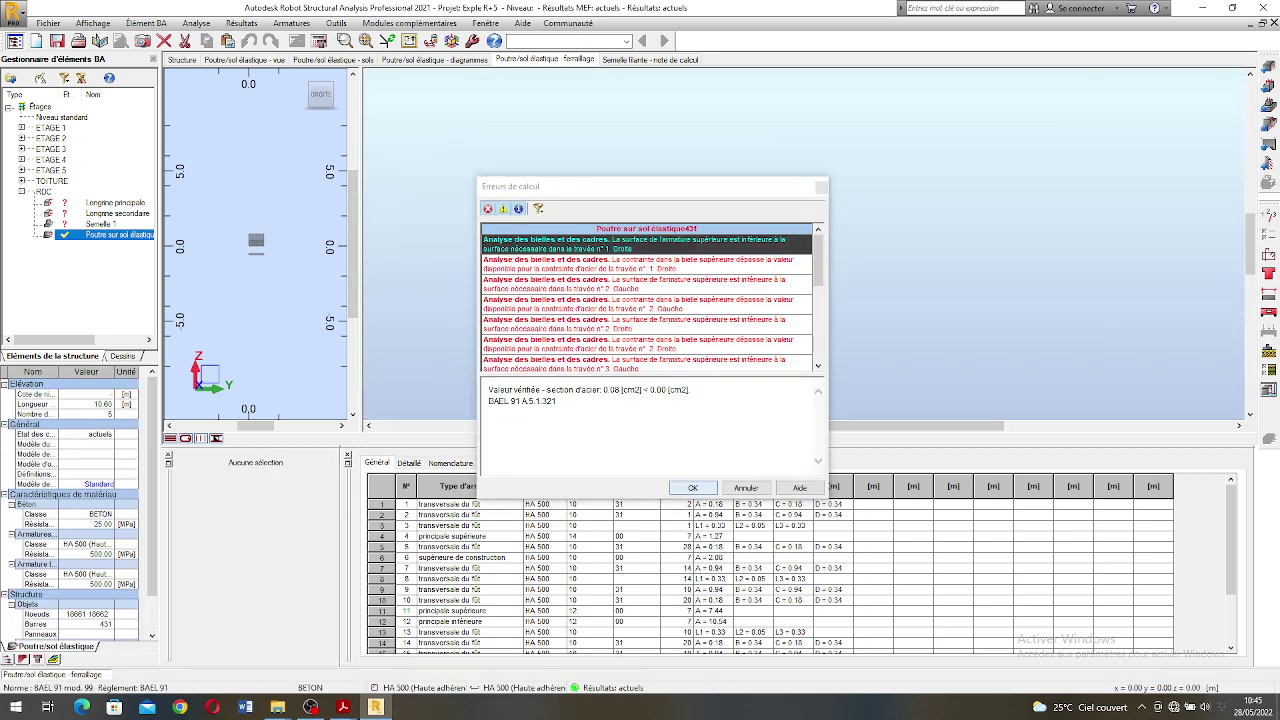
key(Return)
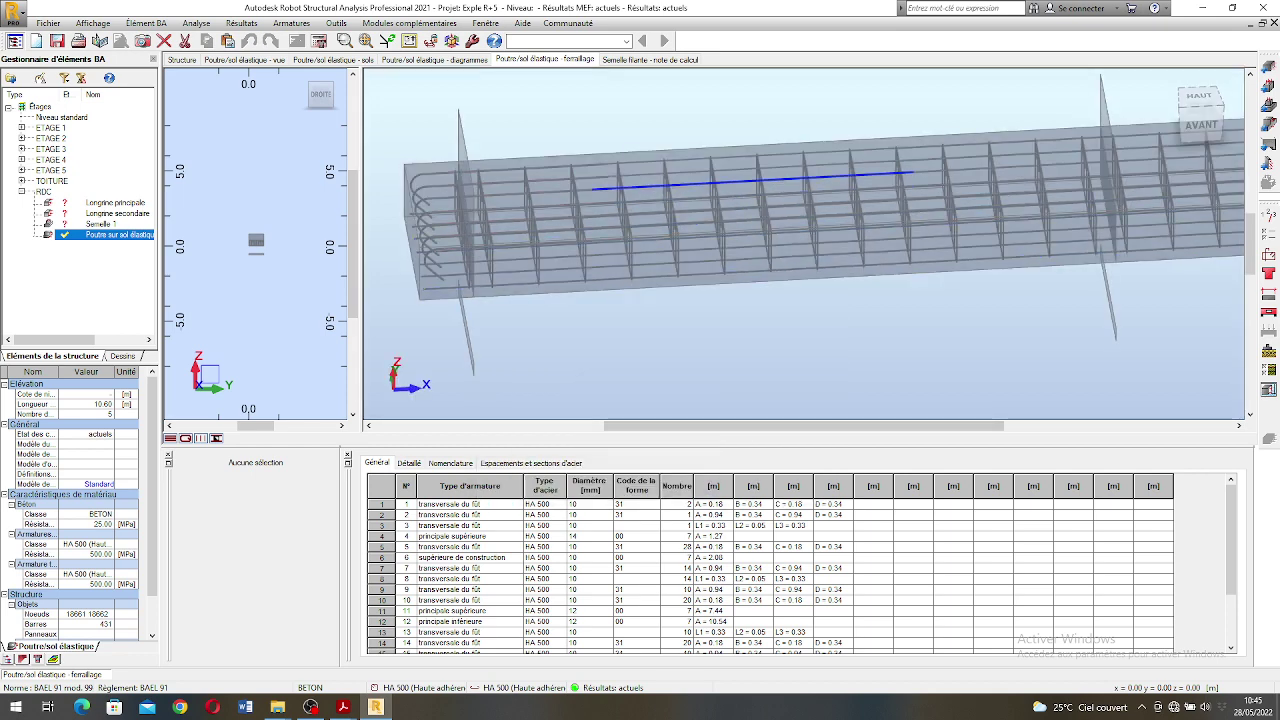
- Set the diameter of the long upper main bars running over the remaining spans to 14 mm and dismiss the calculation errors
click(748, 156)
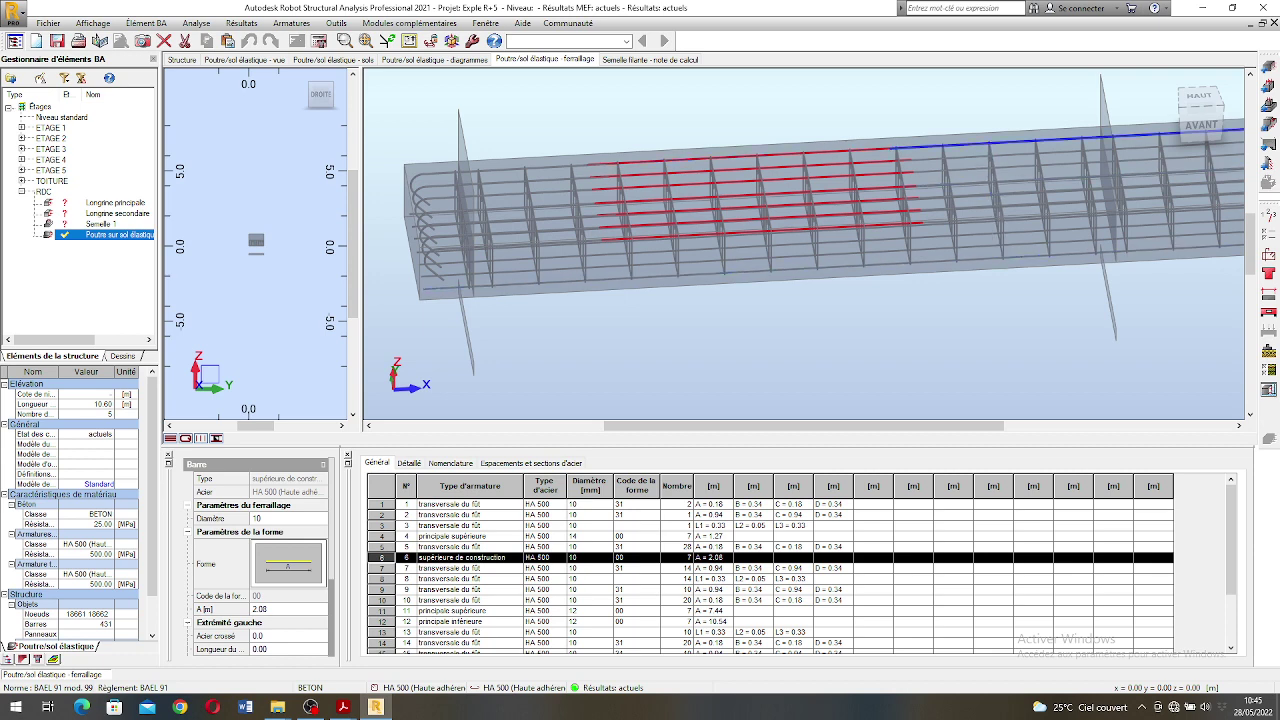
click(990, 143)
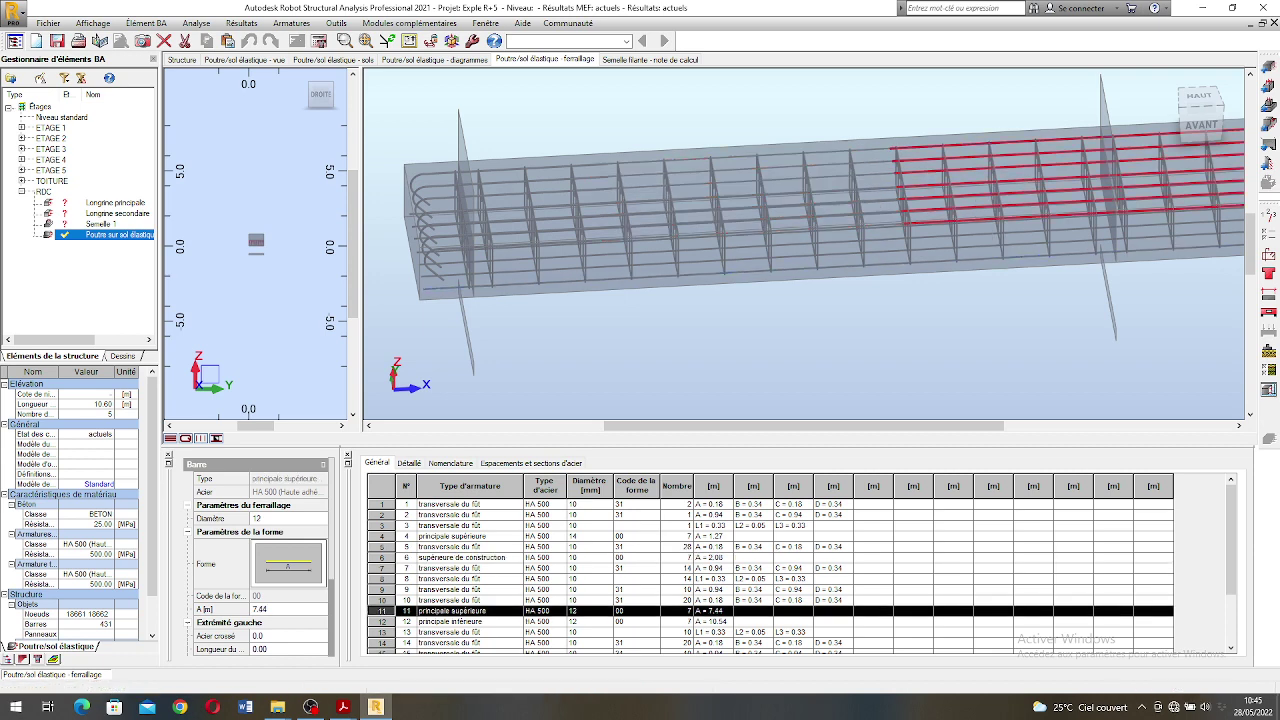
click(604, 611)
click(590, 643)
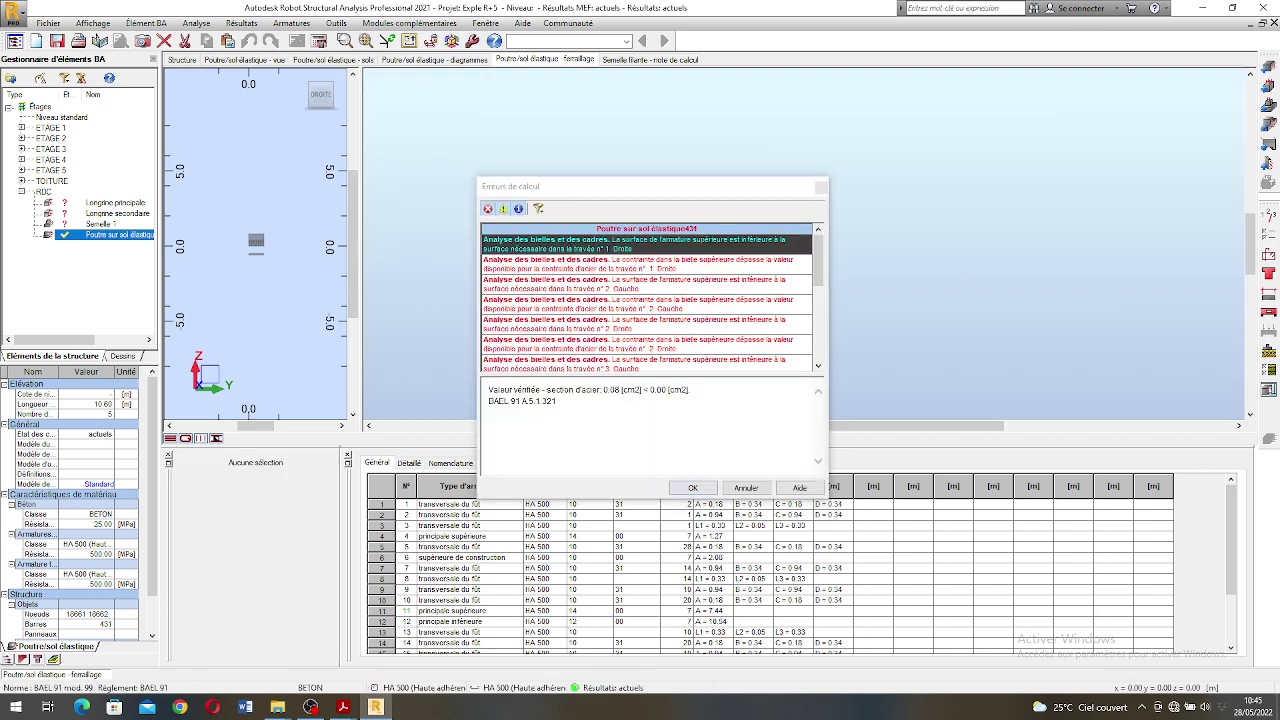
key(Return)
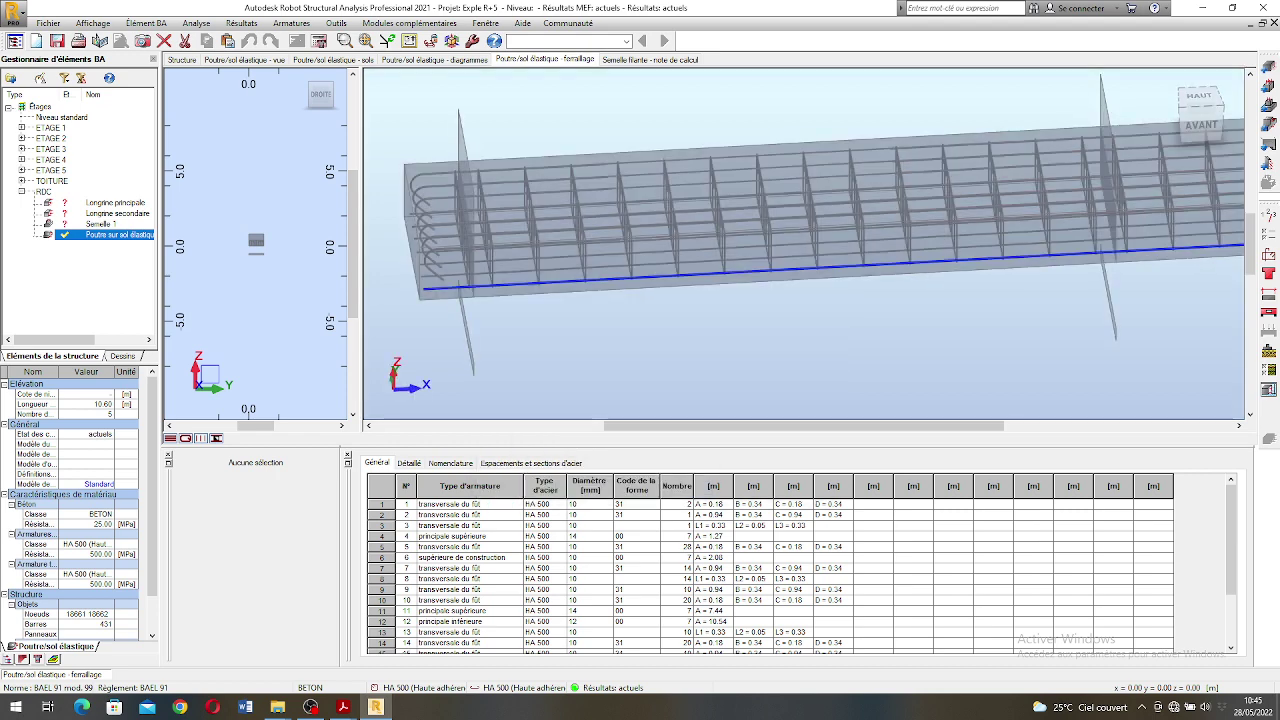
- Inspect the upper main bars at the footing's far end and clear their selection
scroll(538, 208, down, 3)
scroll(928, 178, up, 4)
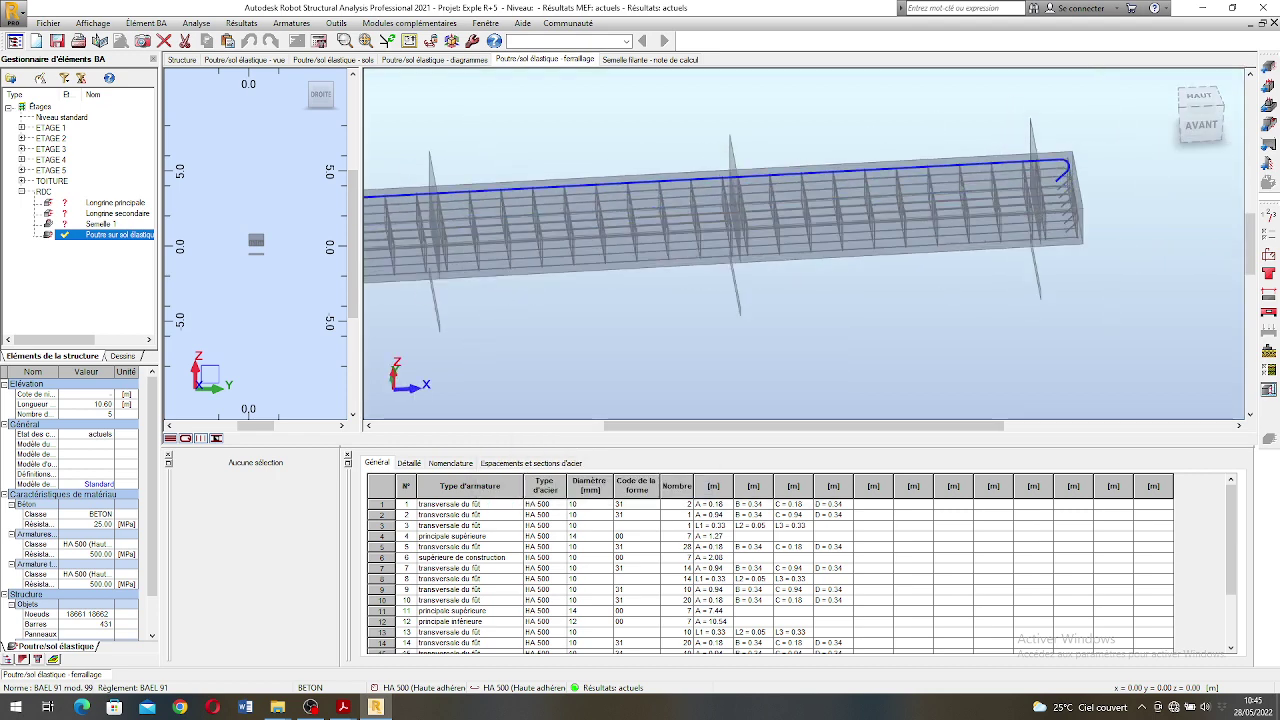
click(928, 167)
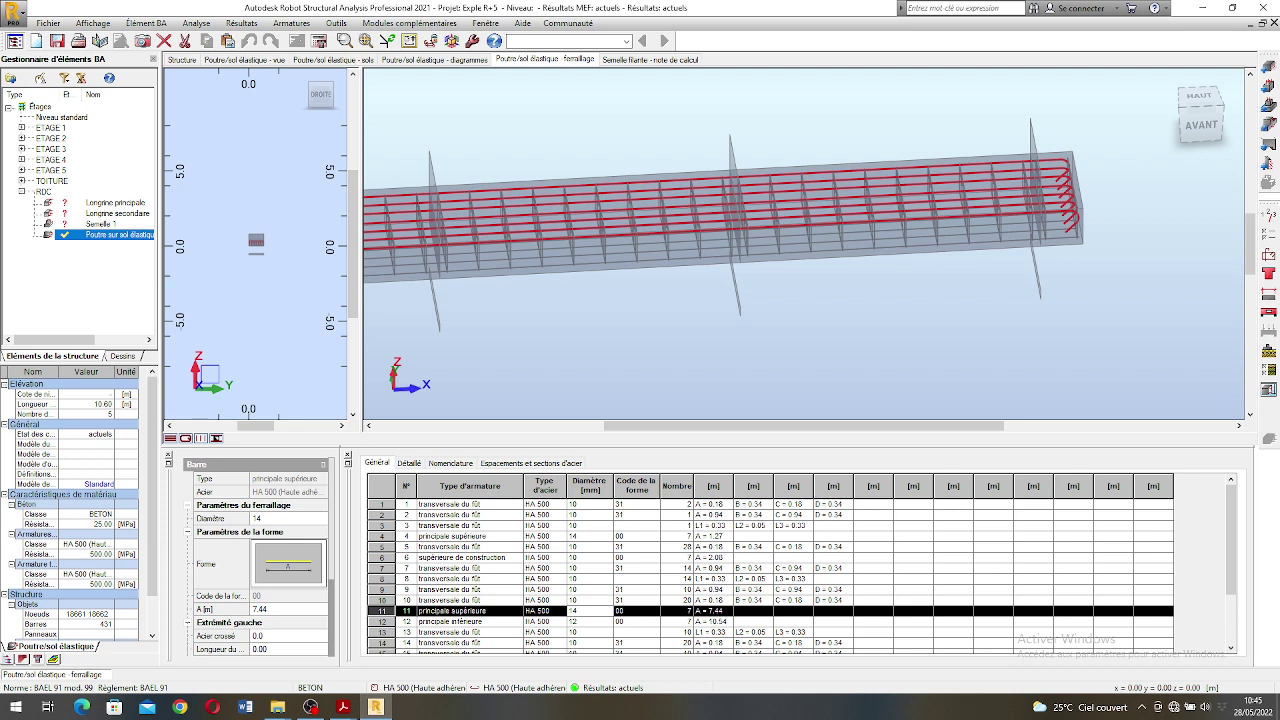
key(Escape)
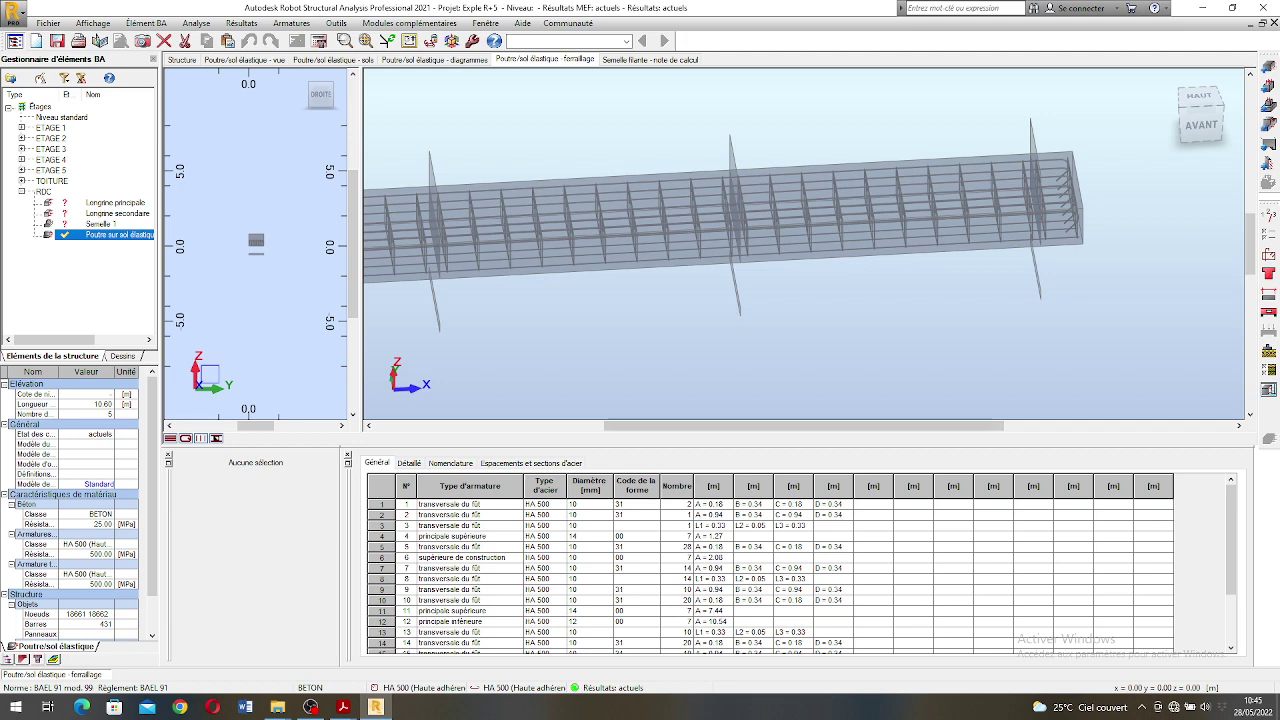
scroll(845, 258, down, 5)
scroll(630, 240, up, 3)
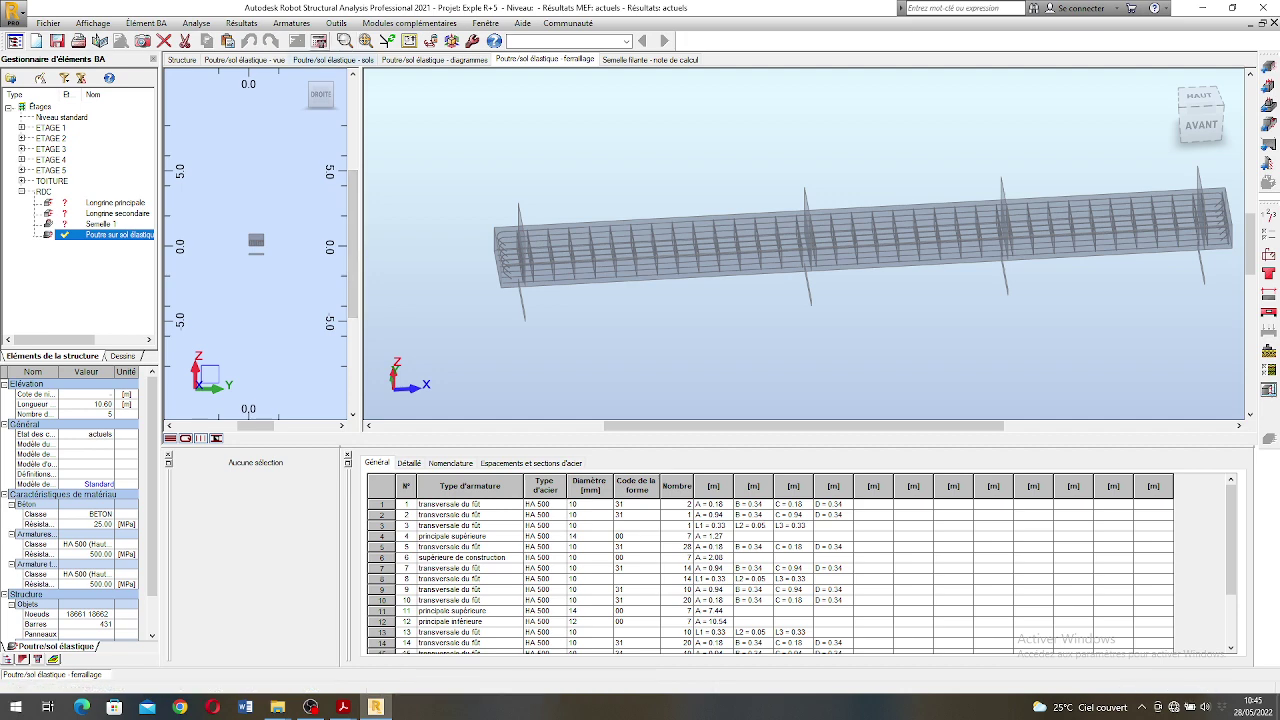
- Recalculate the footing while saving the manually modified reinforcement with bar freezing, and close the calculation message
click(319, 41)
click(687, 413)
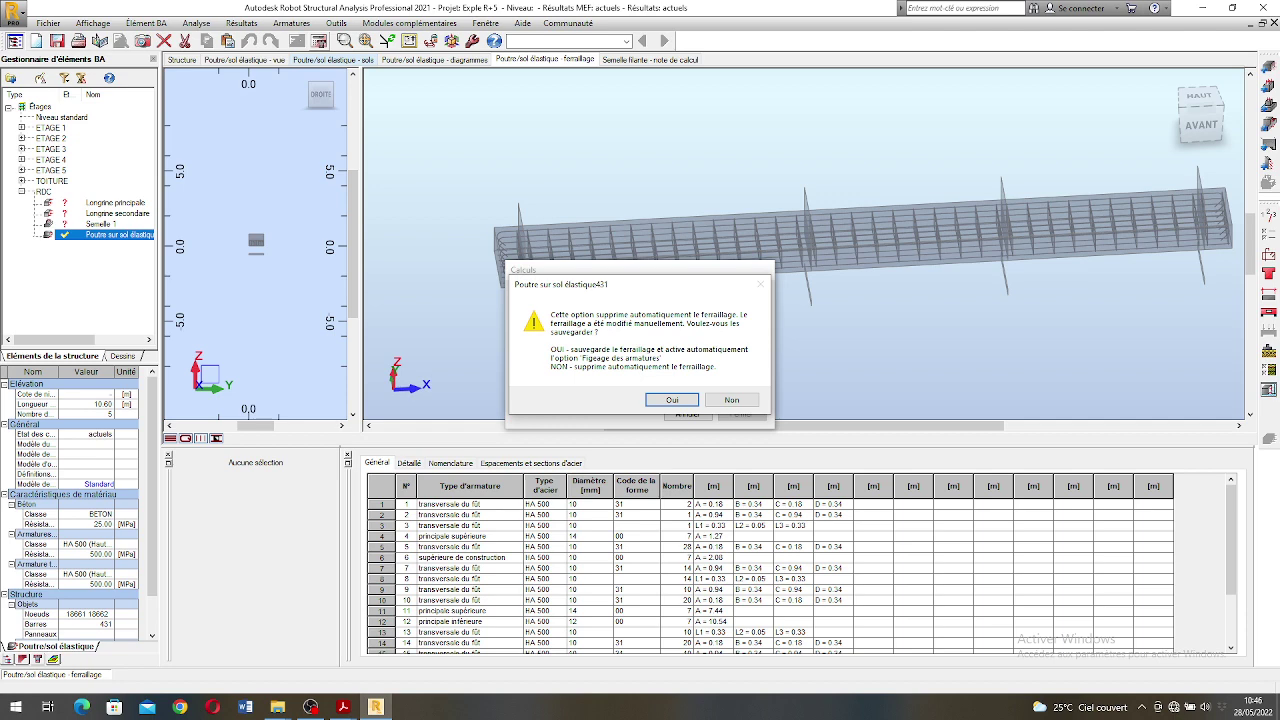
click(672, 399)
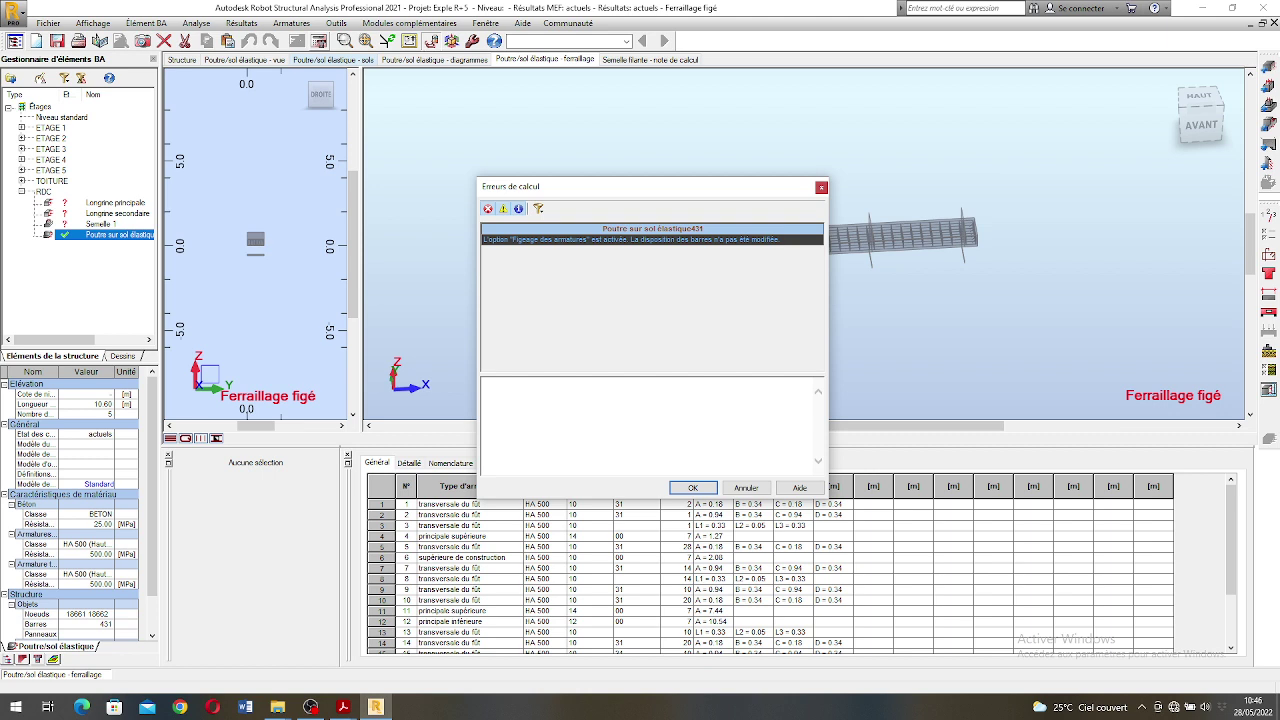
click(652, 229)
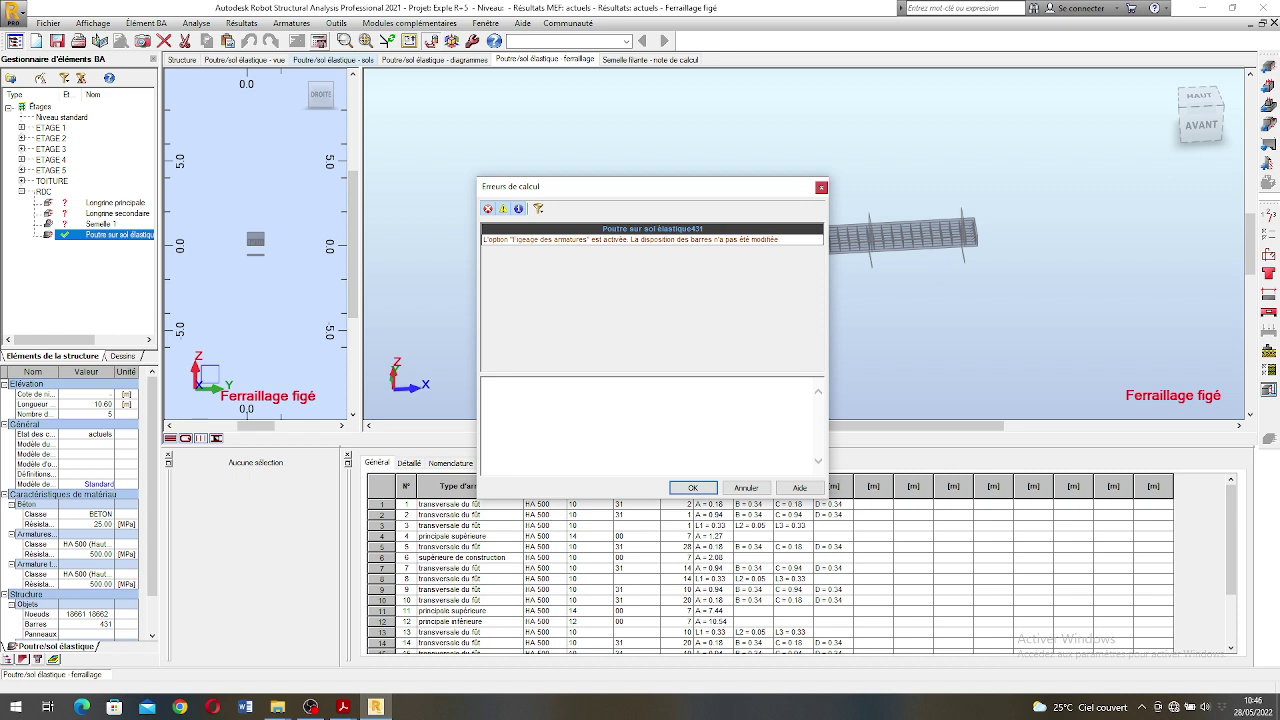
click(693, 487)
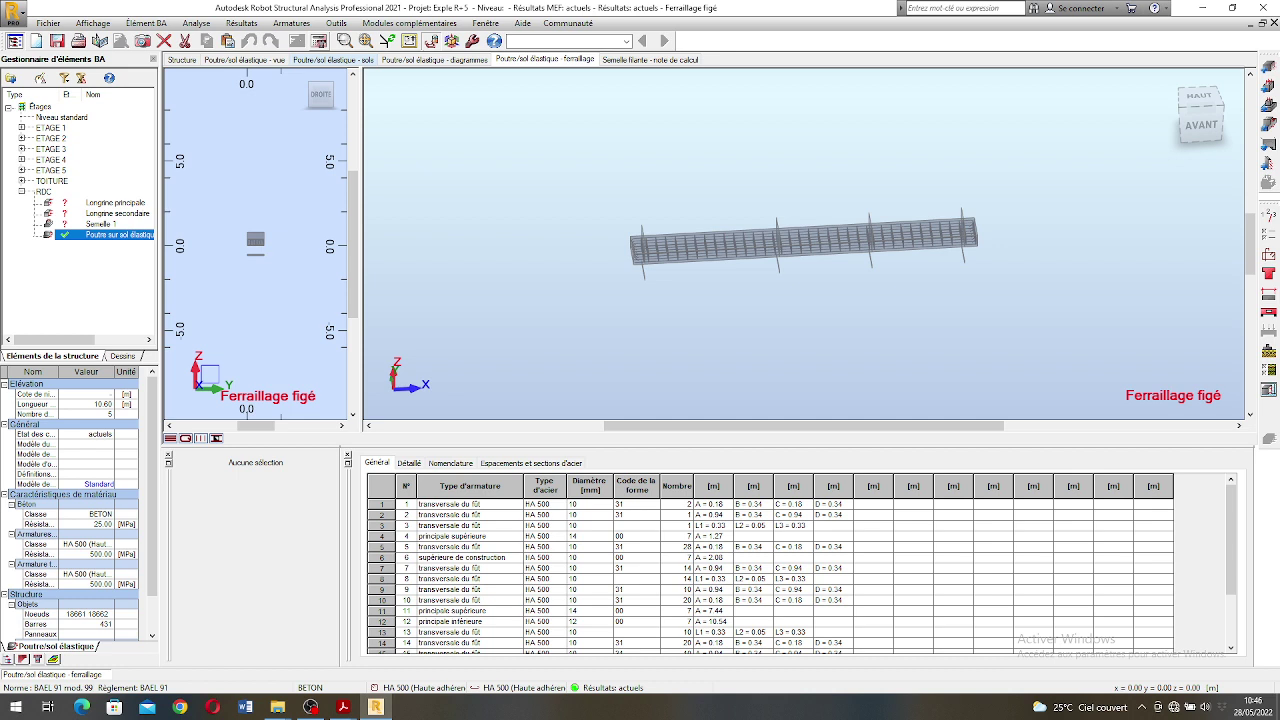
- Examine the frozen reinforcement cage of the footing in 3D from several angles
scroll(560, 292, down, 2)
scroll(640, 312, up, 1)
right_click(635, 318)
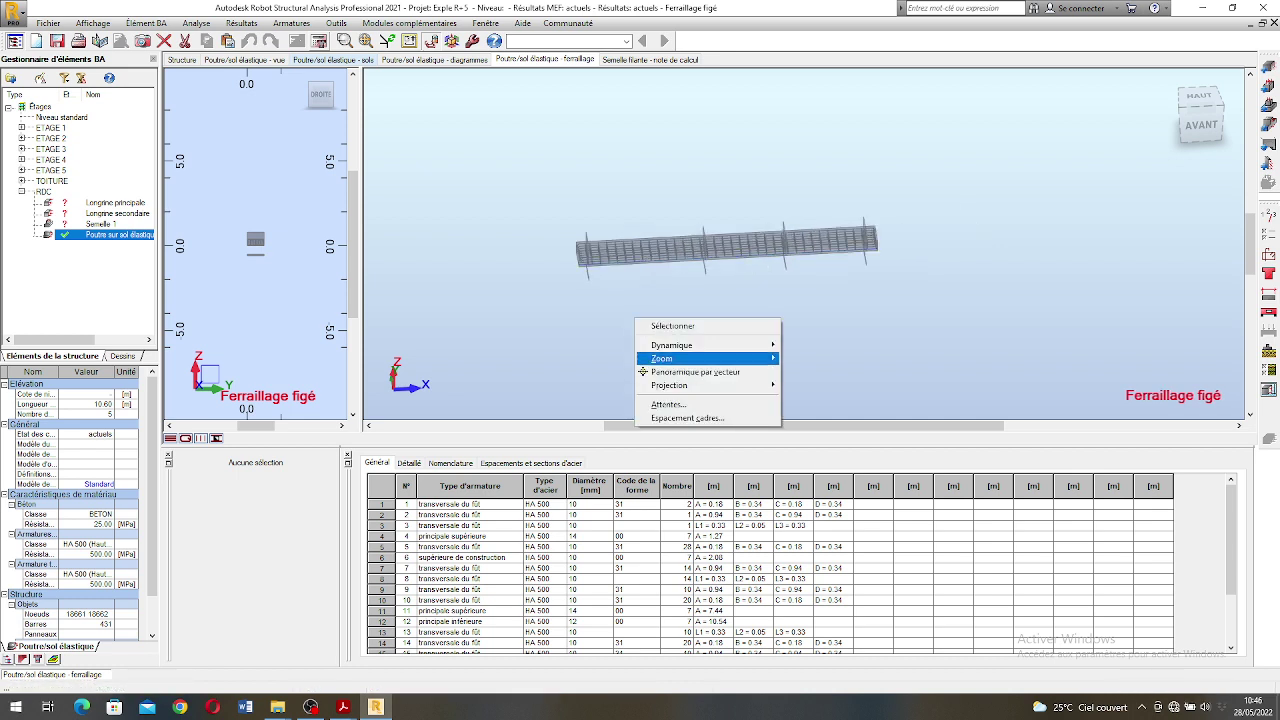
mouse_move(708, 345)
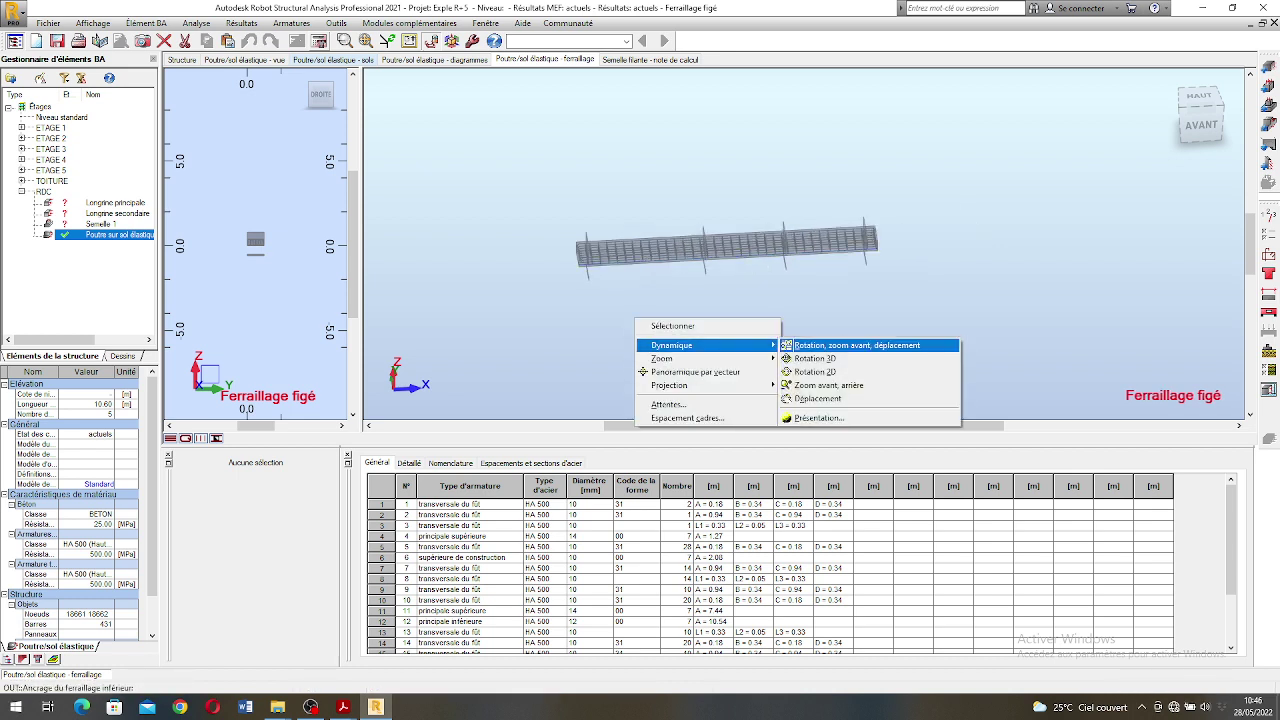
click(815, 359)
drag(815, 359, 824, 342)
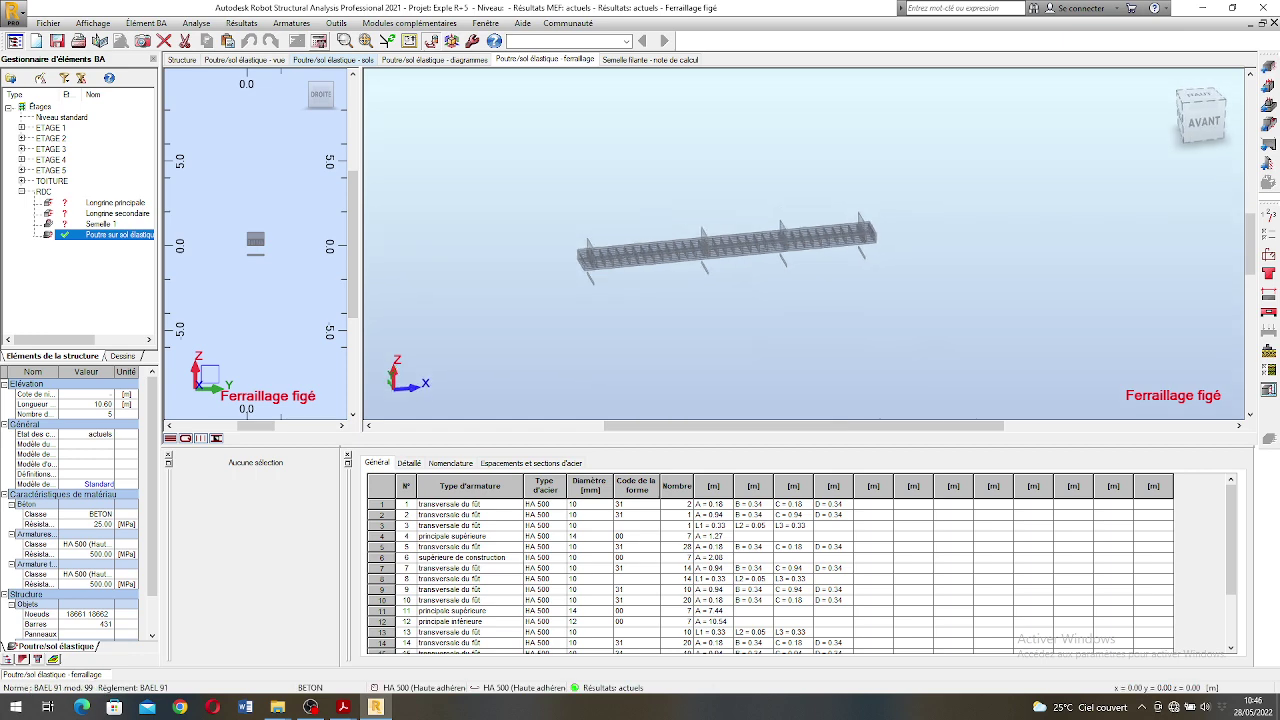
scroll(696, 241, up, 4)
mouse_move(696, 241)
mouse_down()
mouse_move(755, 250)
mouse_move(675, 249)
mouse_up()
scroll(755, 250, up, 1)
scroll(711, 250, down, 3)
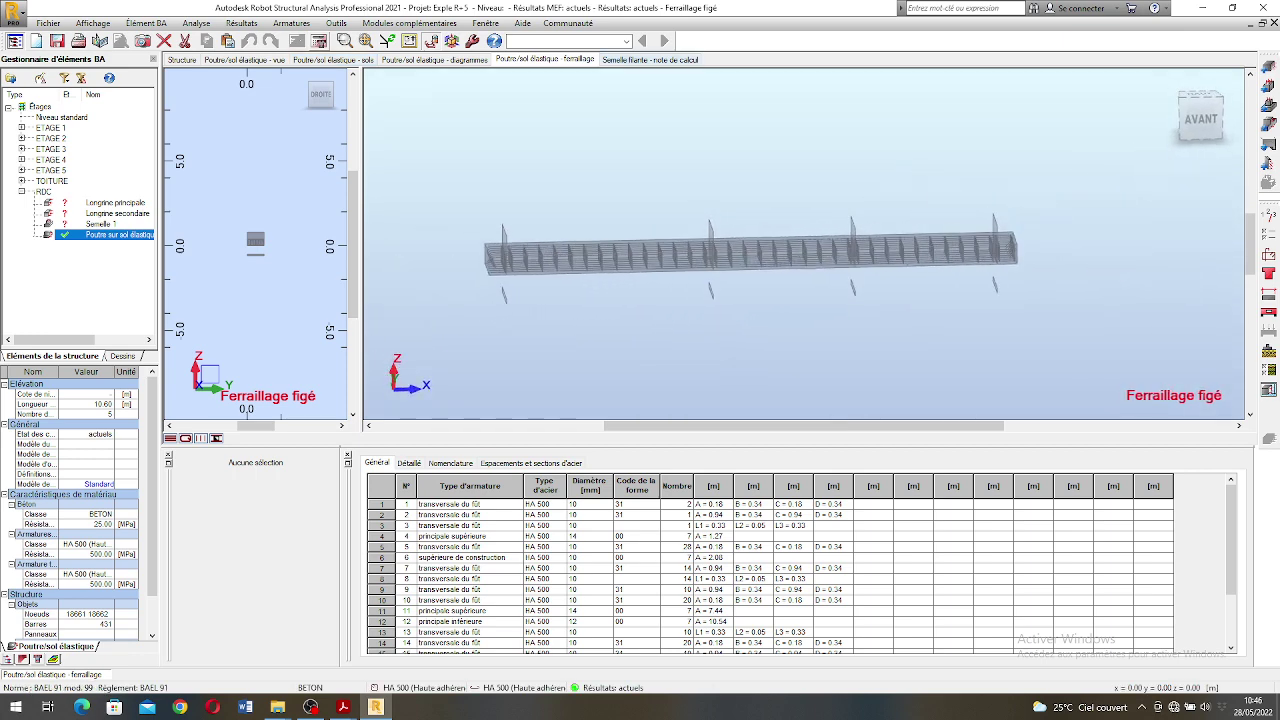
- Review the footing's updated calculation note, covering geometry, soils, design assumptions, ELU theoretical results and reinforcement
click(650, 60)
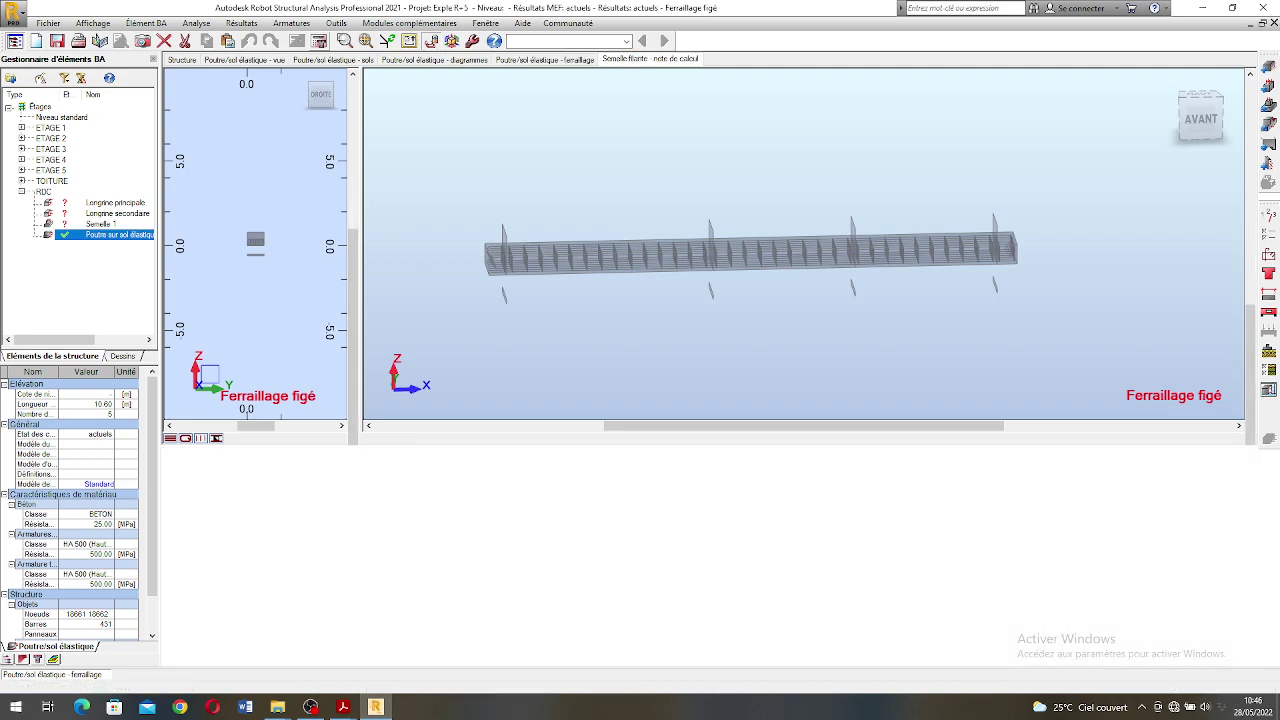
scroll(700, 360, down, 15)
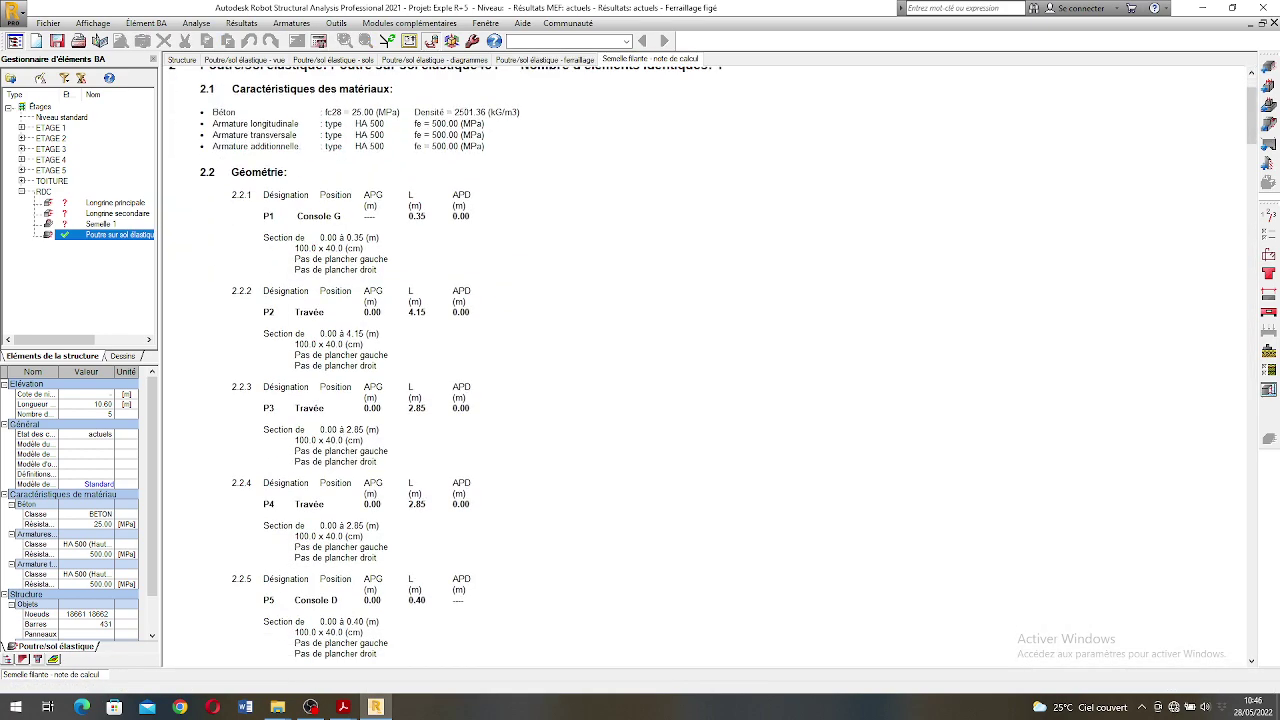
scroll(700, 360, up, 3)
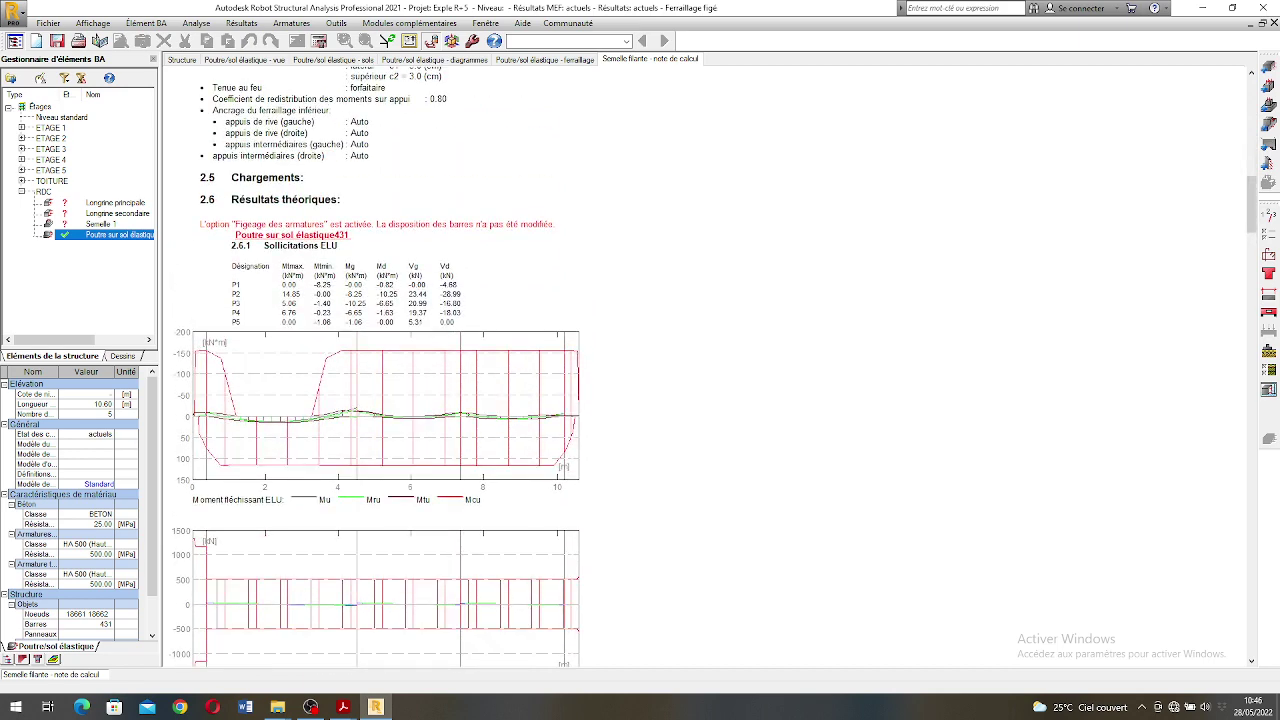
scroll(374, 366, down, 6)
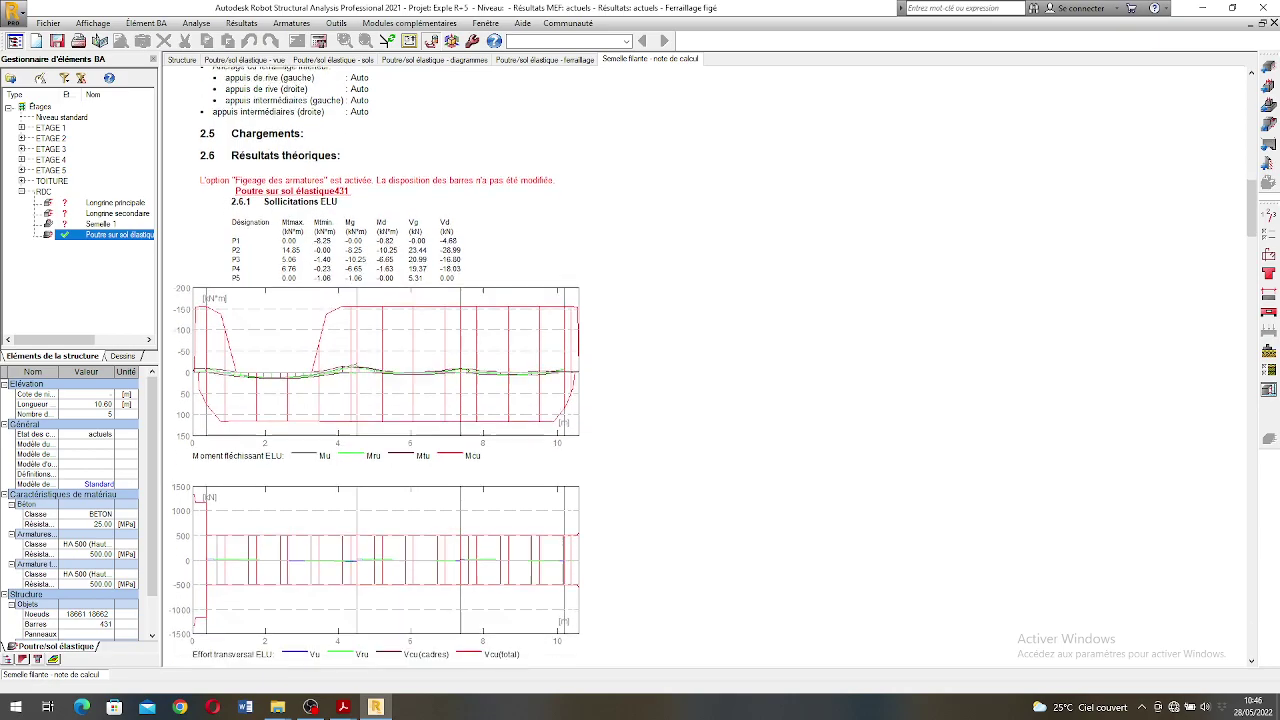
scroll(374, 366, down, 20)
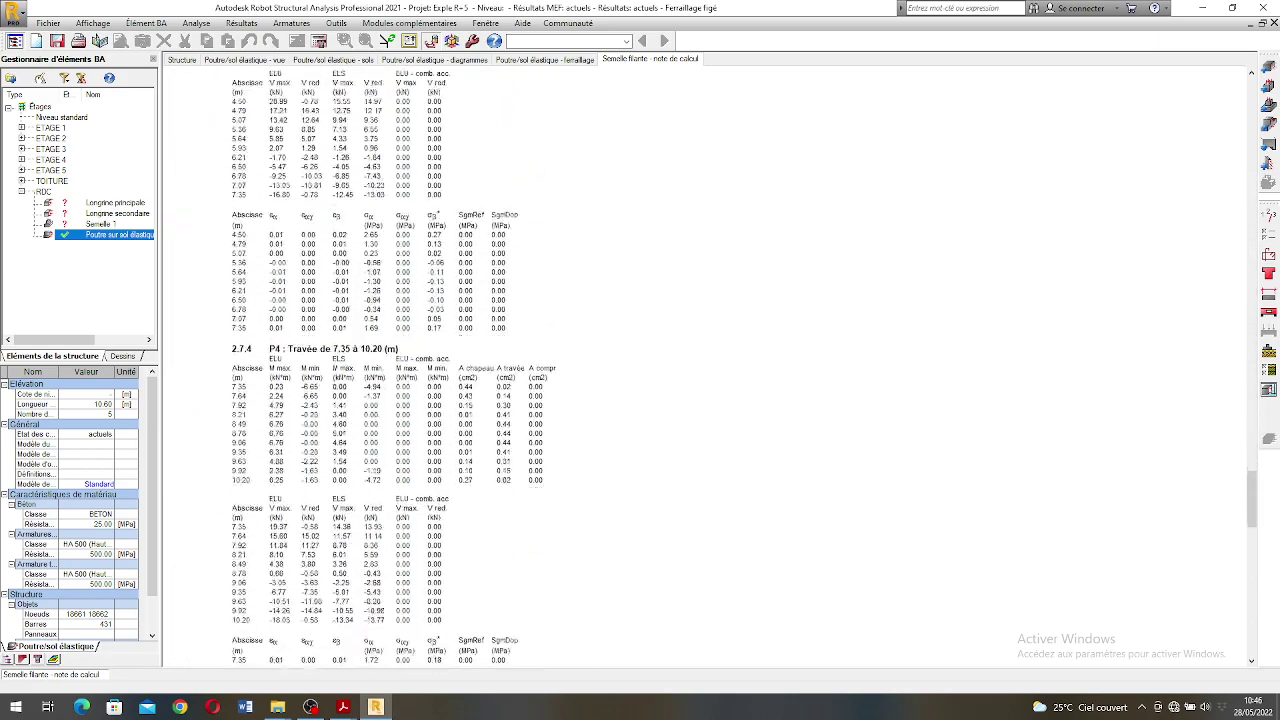
scroll(374, 366, down, 20)
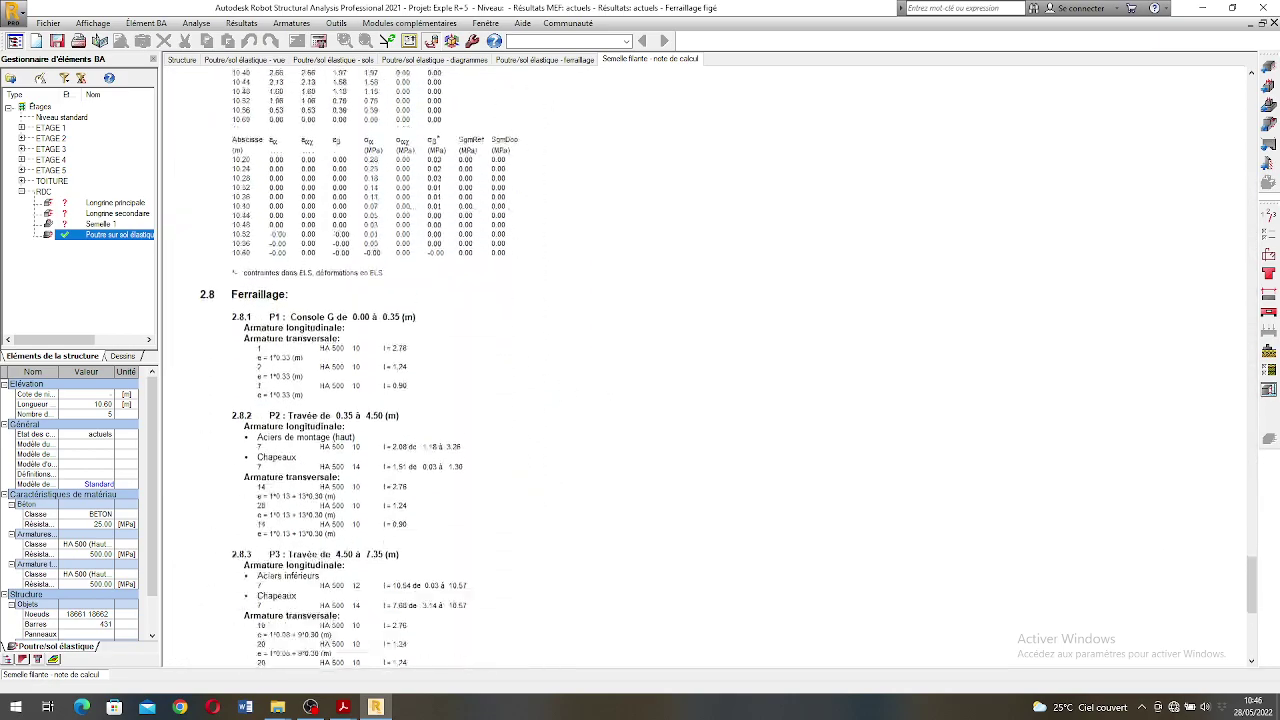
scroll(374, 366, down, 3)
scroll(374, 366, up, 20)
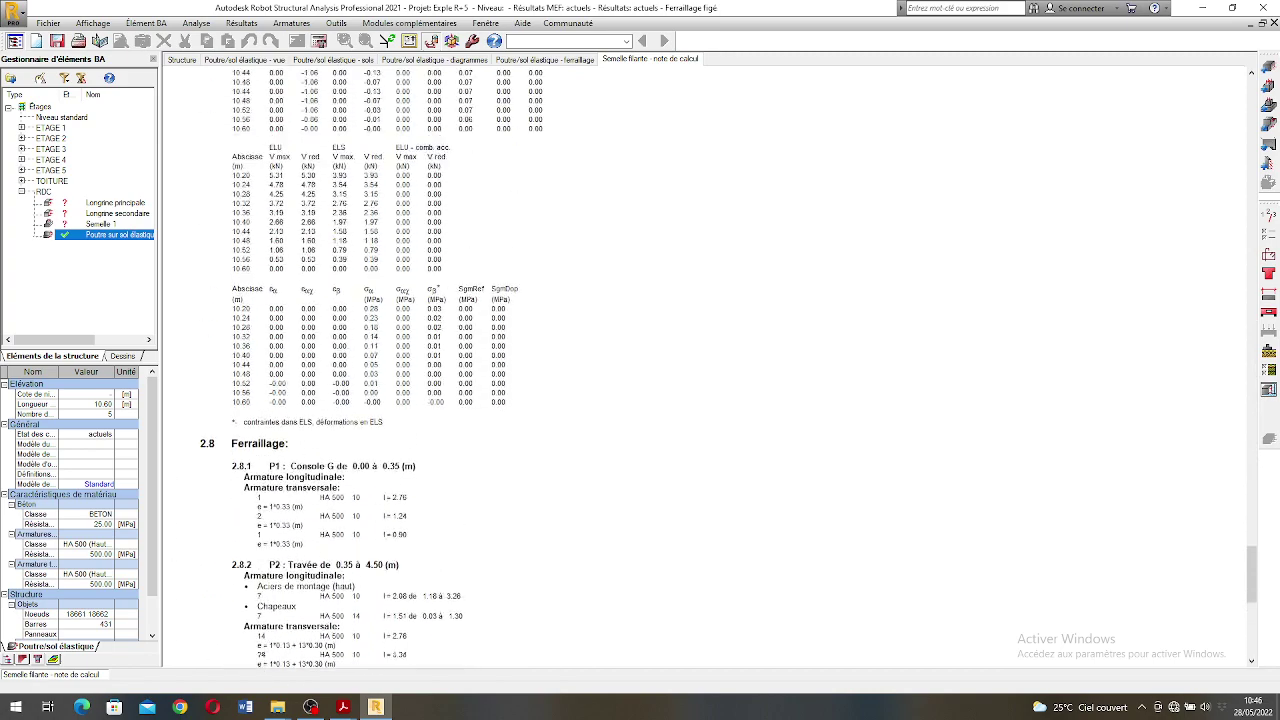
scroll(700, 366, up, 20)
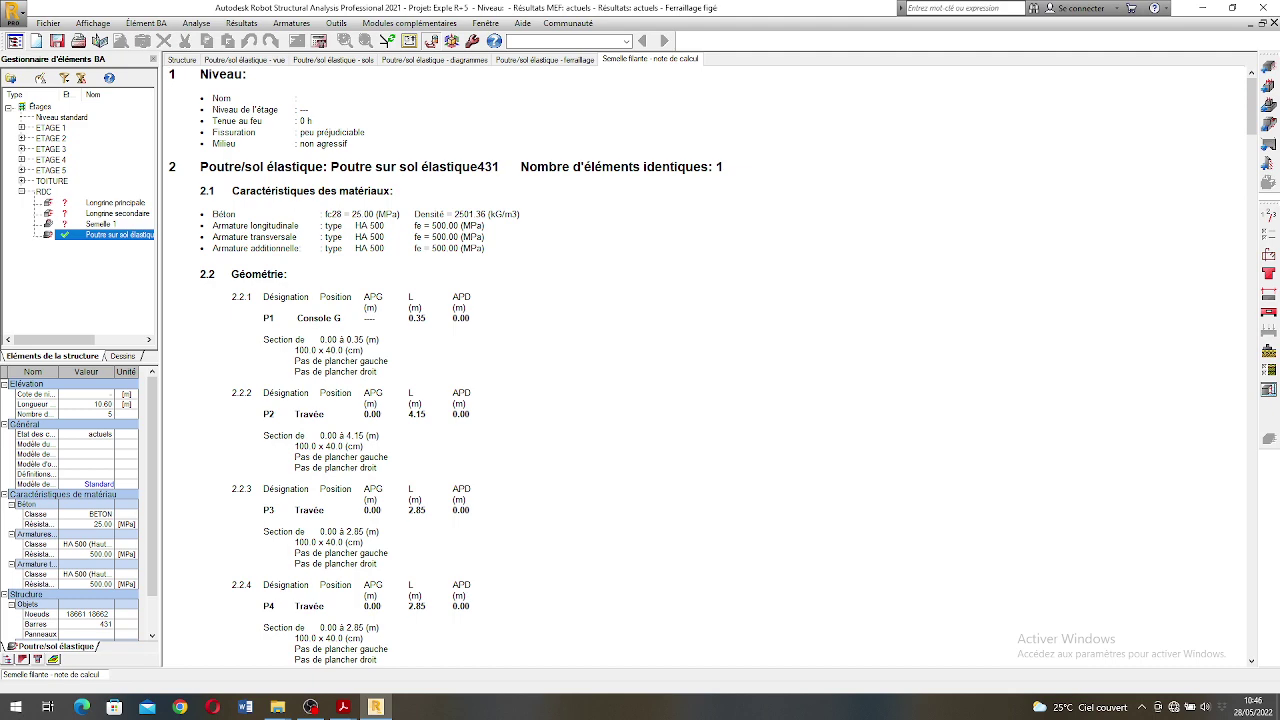
scroll(700, 366, down, 5)
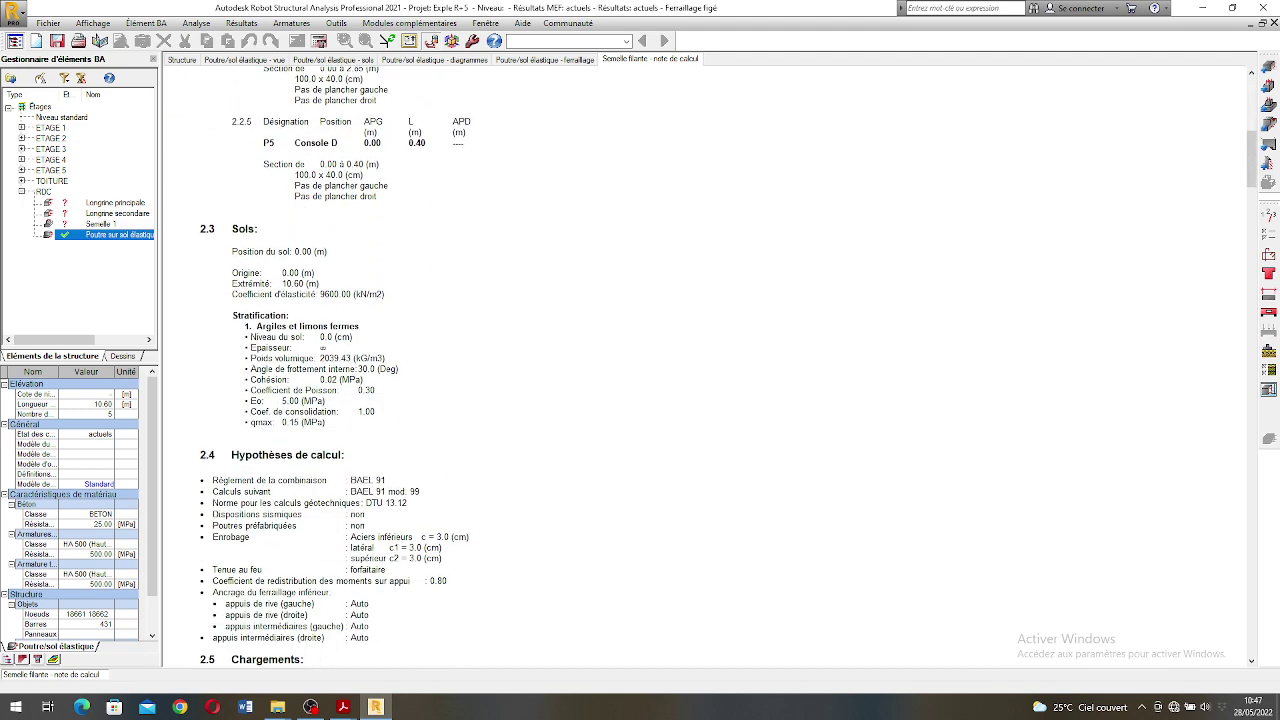
scroll(700, 366, down, 3)
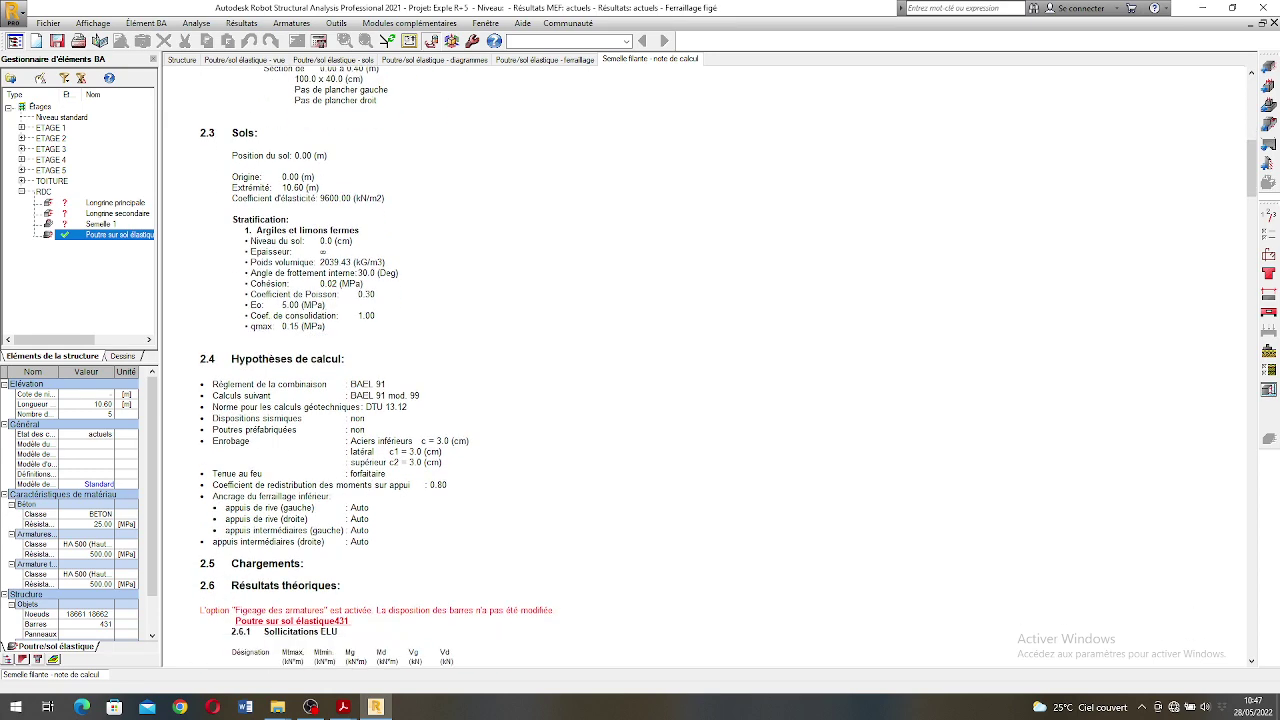
scroll(700, 366, down, 9)
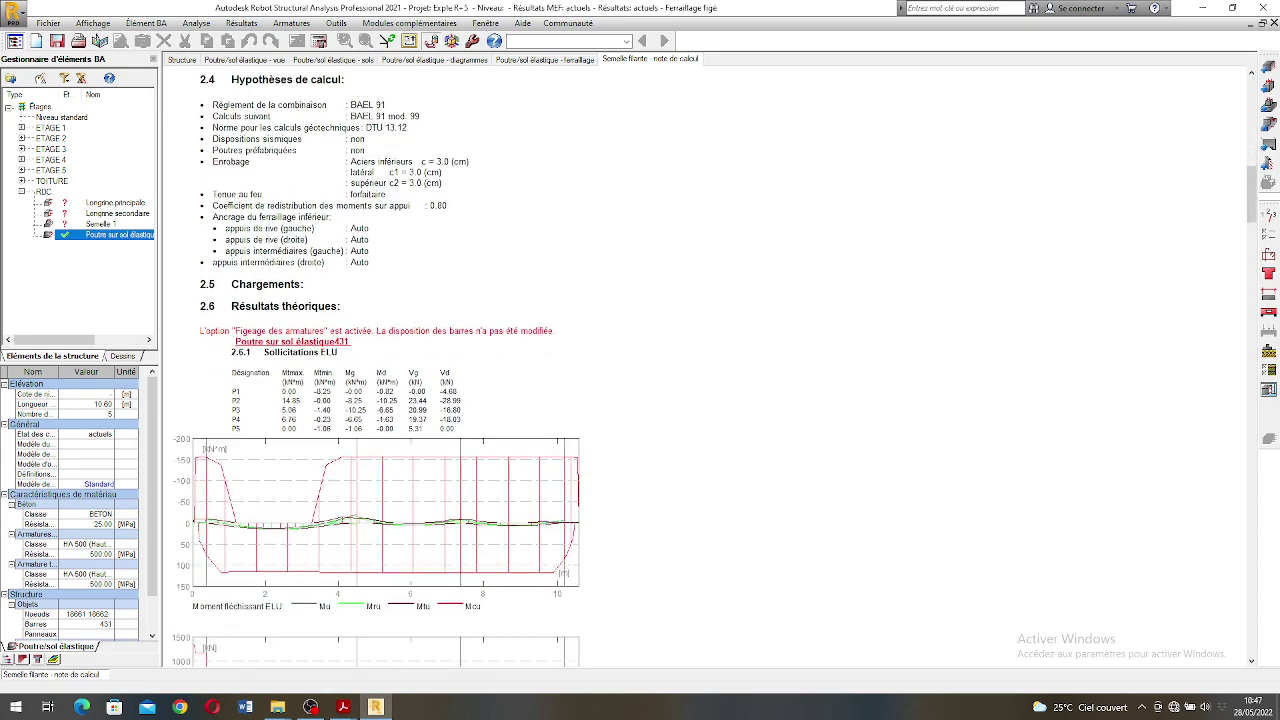
- Review the rest of the footing's calculation note, covering detailed theoretical results per span, reinforcement and material quantities
scroll(700, 366, down, 3)
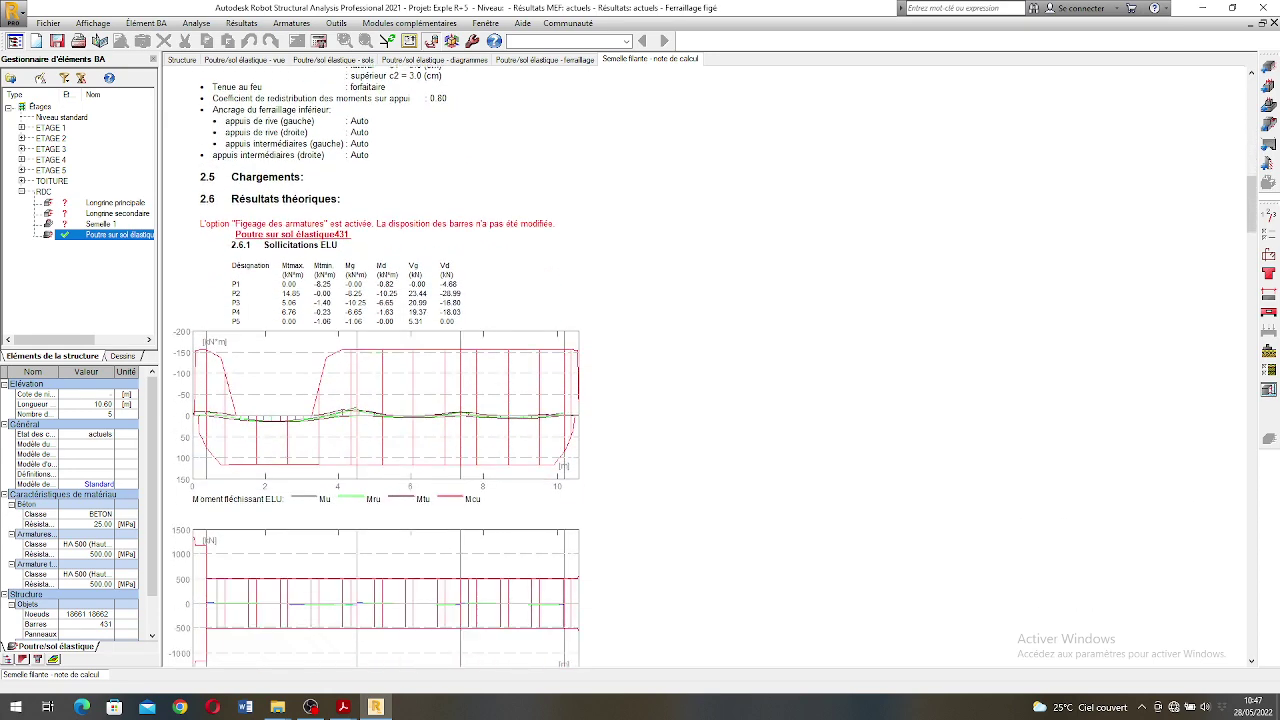
scroll(700, 366, down, 20)
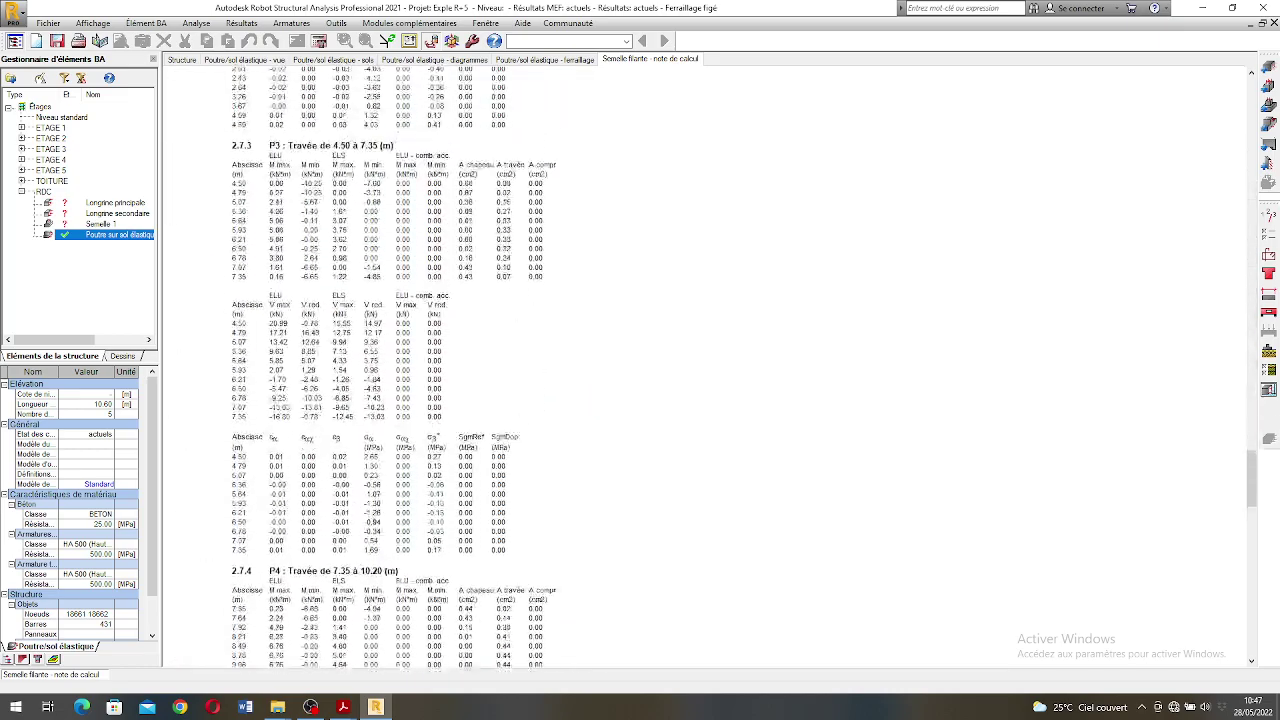
scroll(700, 366, up, 20)
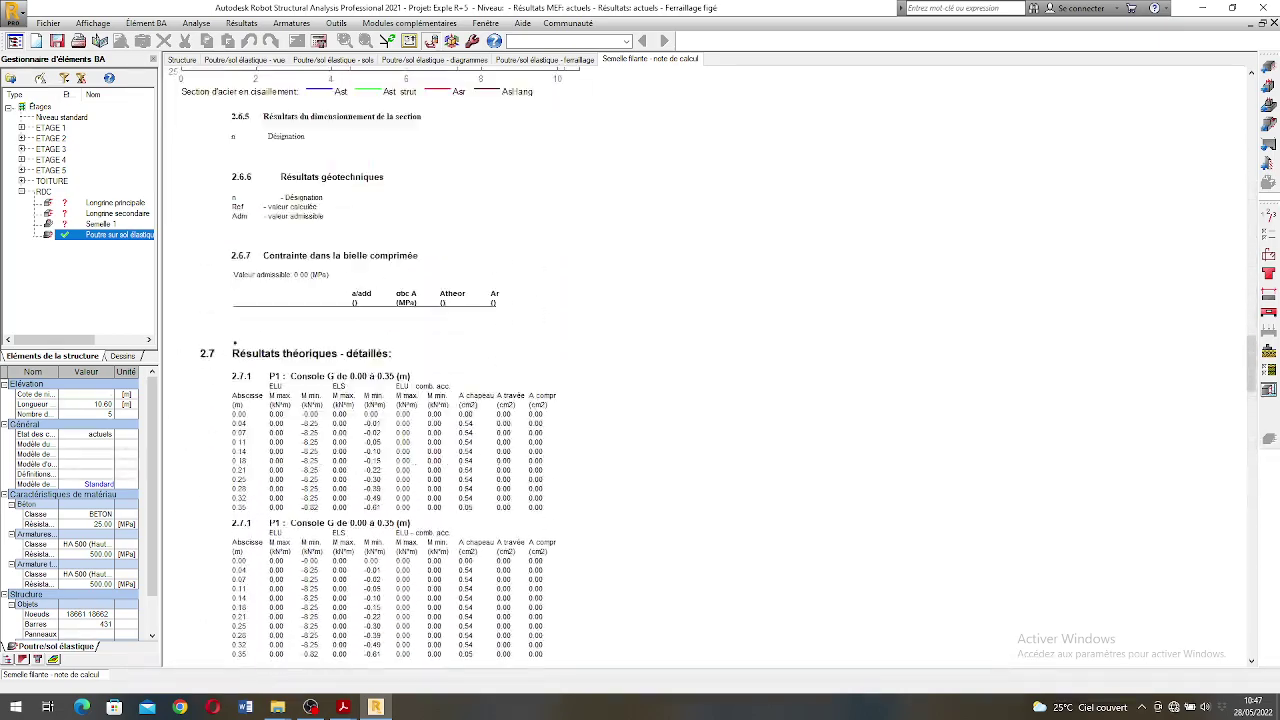
scroll(700, 366, down, 12)
scroll(700, 366, up, 12)
scroll(700, 366, down, 9)
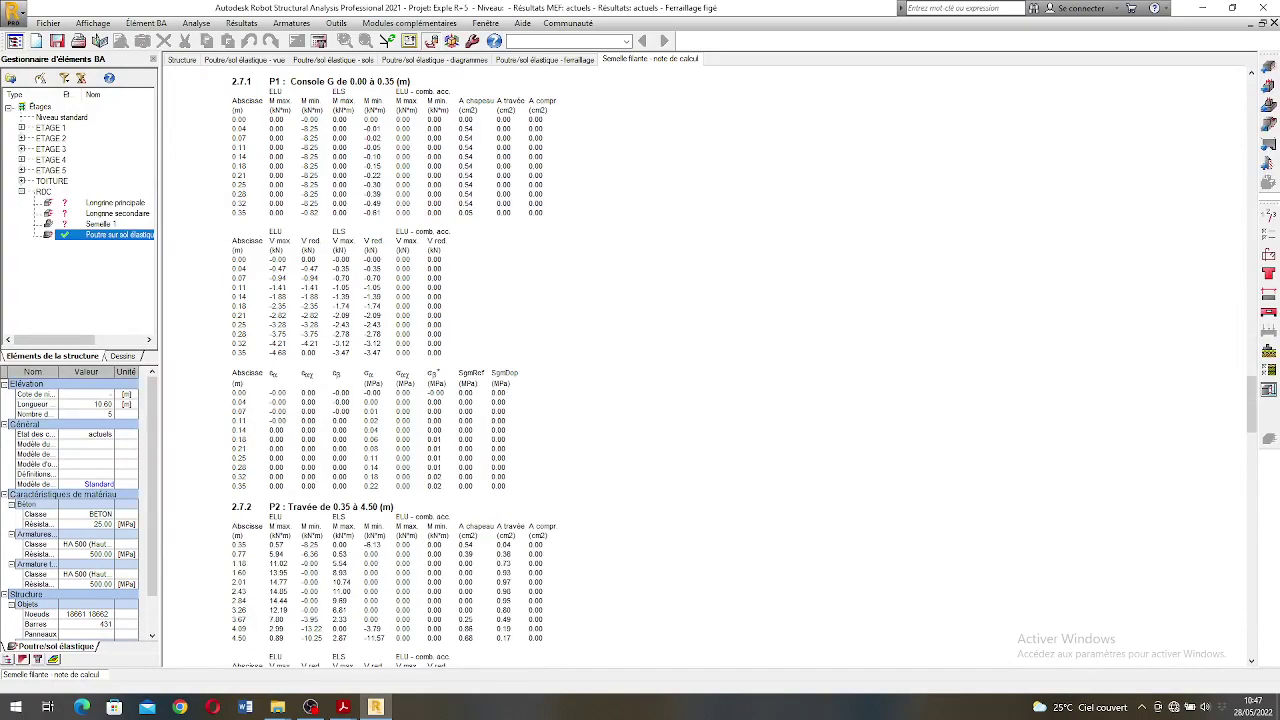
scroll(700, 366, up, 10)
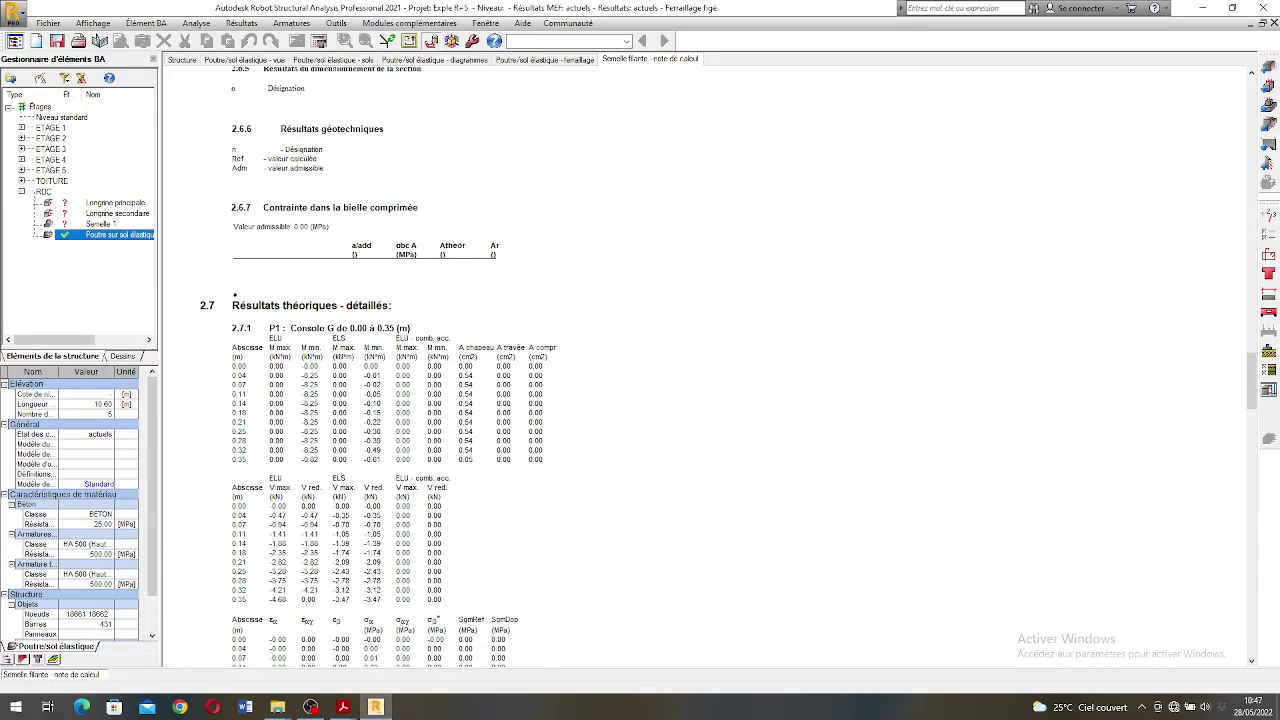
scroll(700, 366, up, 10)
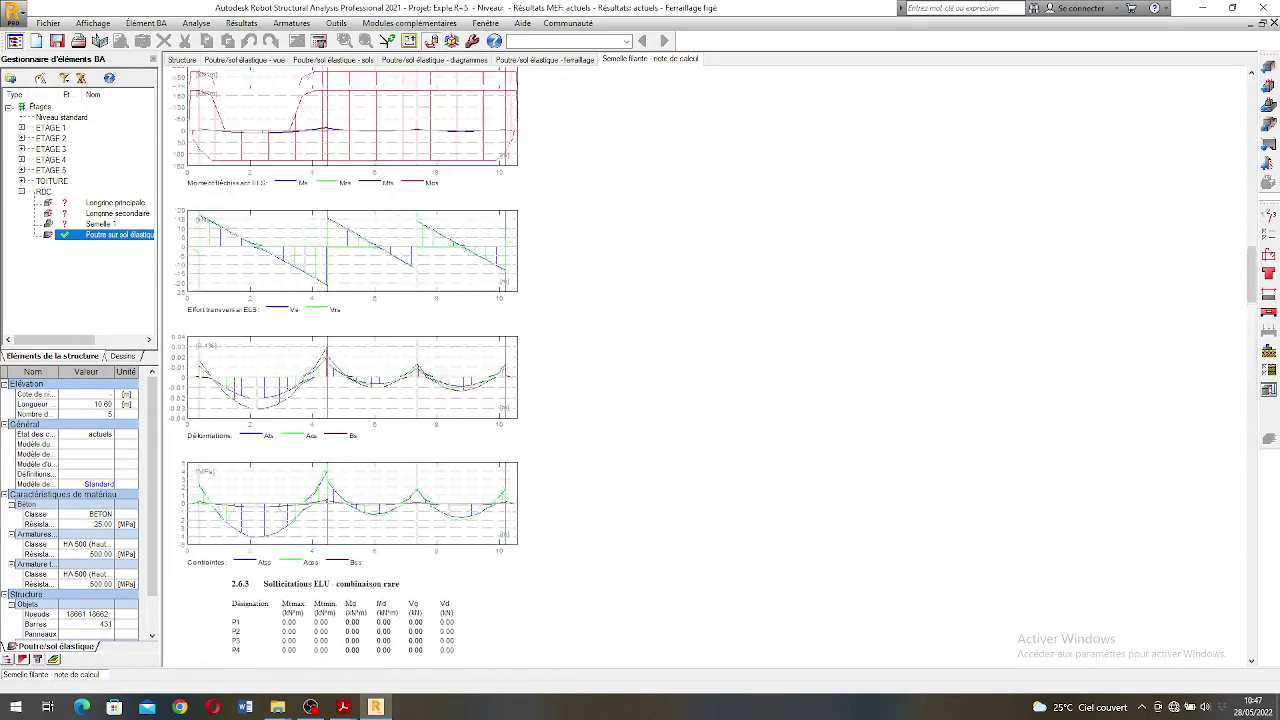
scroll(700, 366, up, 1)
scroll(700, 366, down, 15)
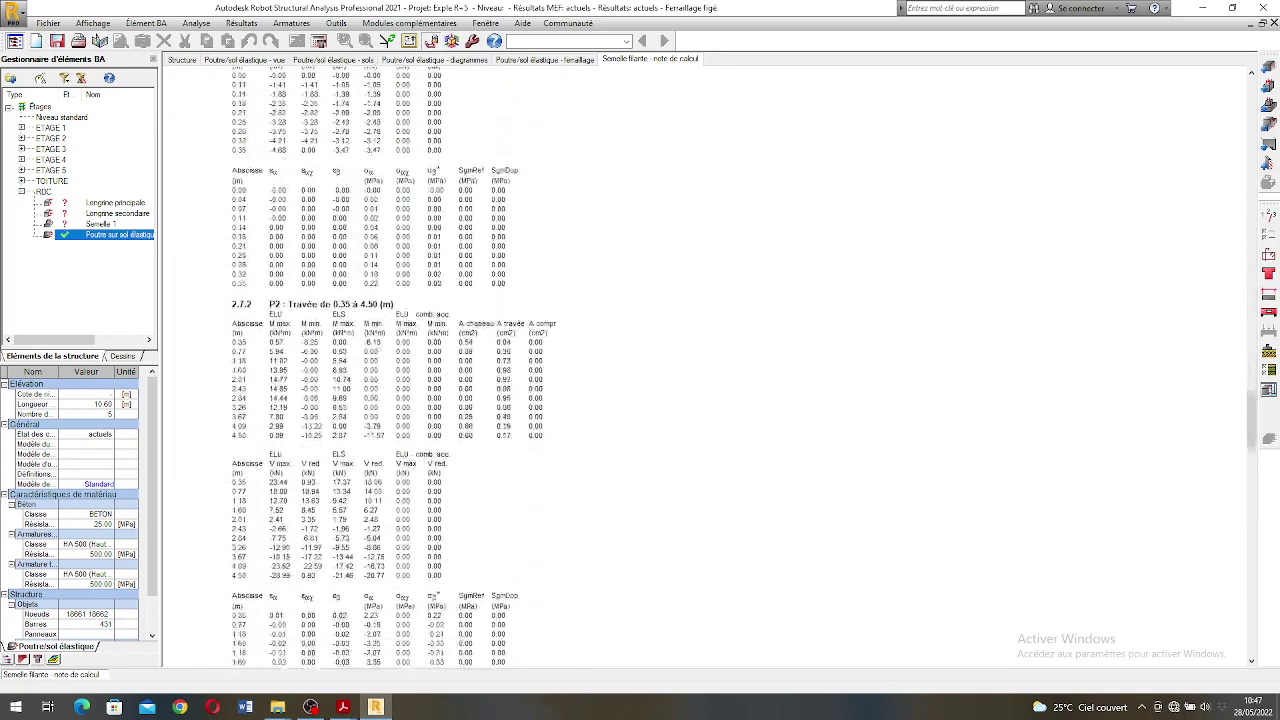
scroll(700, 366, down, 12)
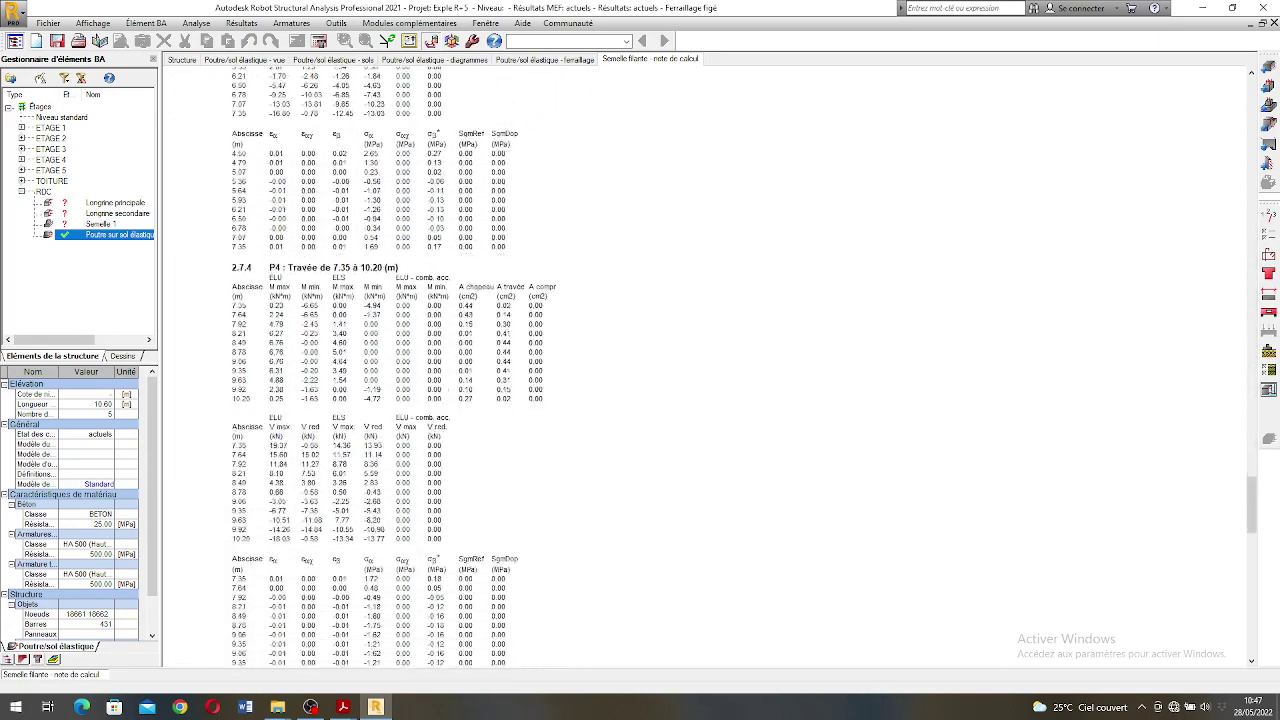
scroll(700, 366, down, 15)
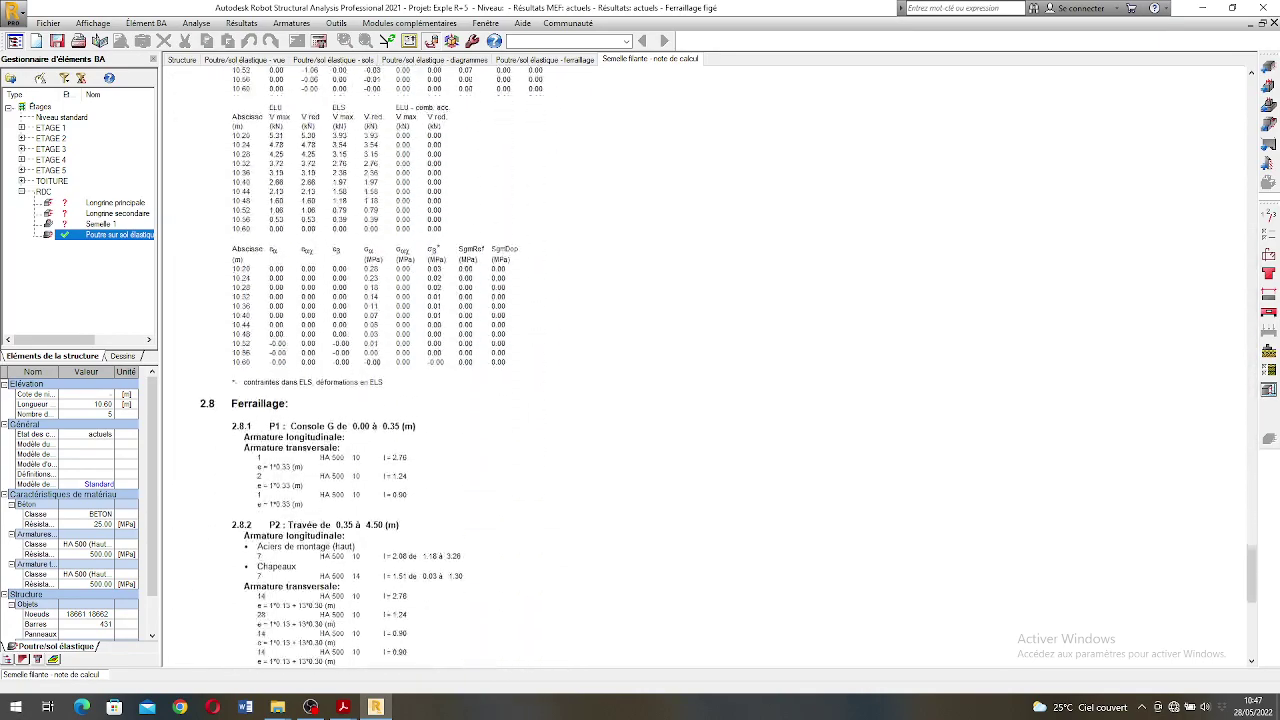
scroll(700, 366, down, 6)
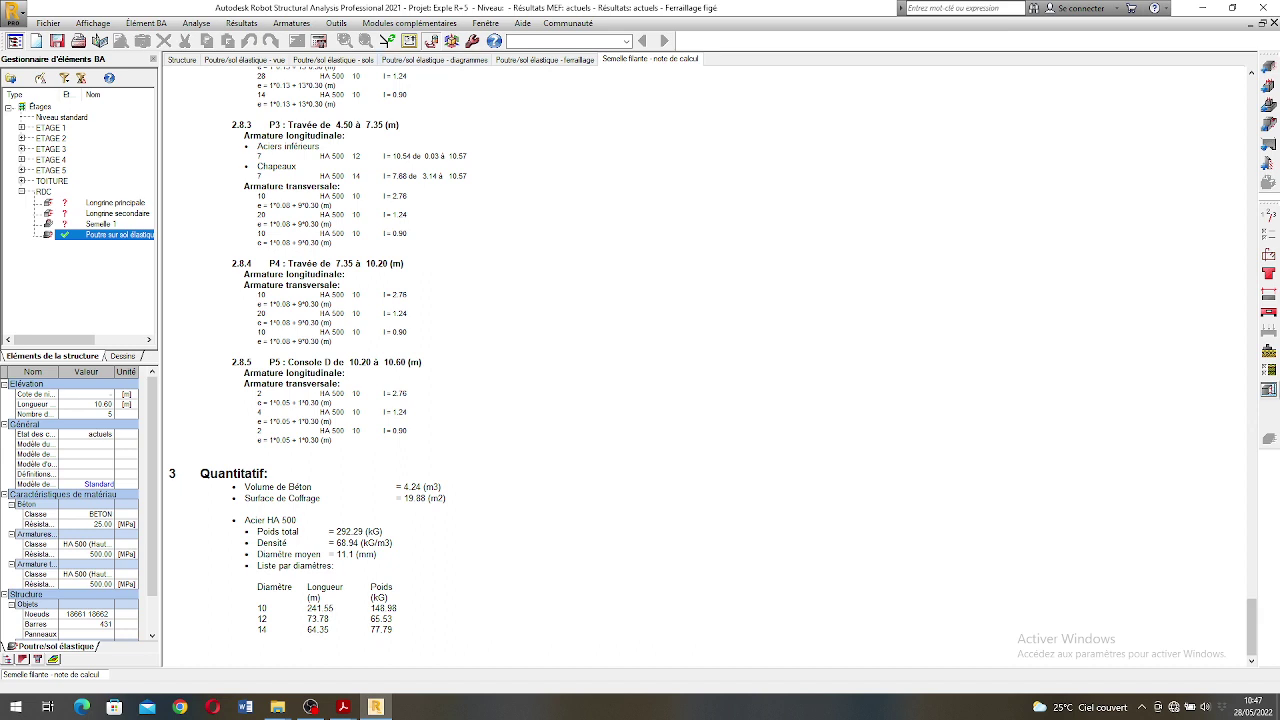
- Generate the footing's execution drawing and rename the elastic-soil beam under RDC as Semelle filante
click(1268, 391)
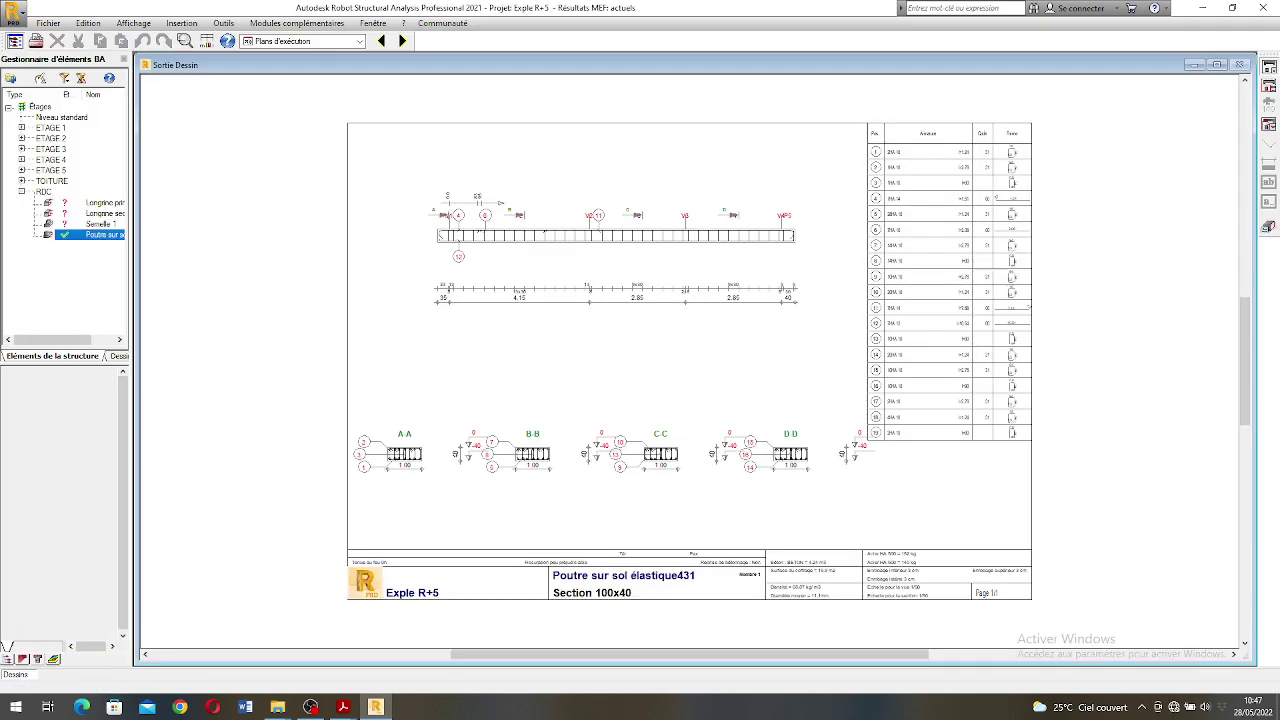
scroll(763, 247, up, 3)
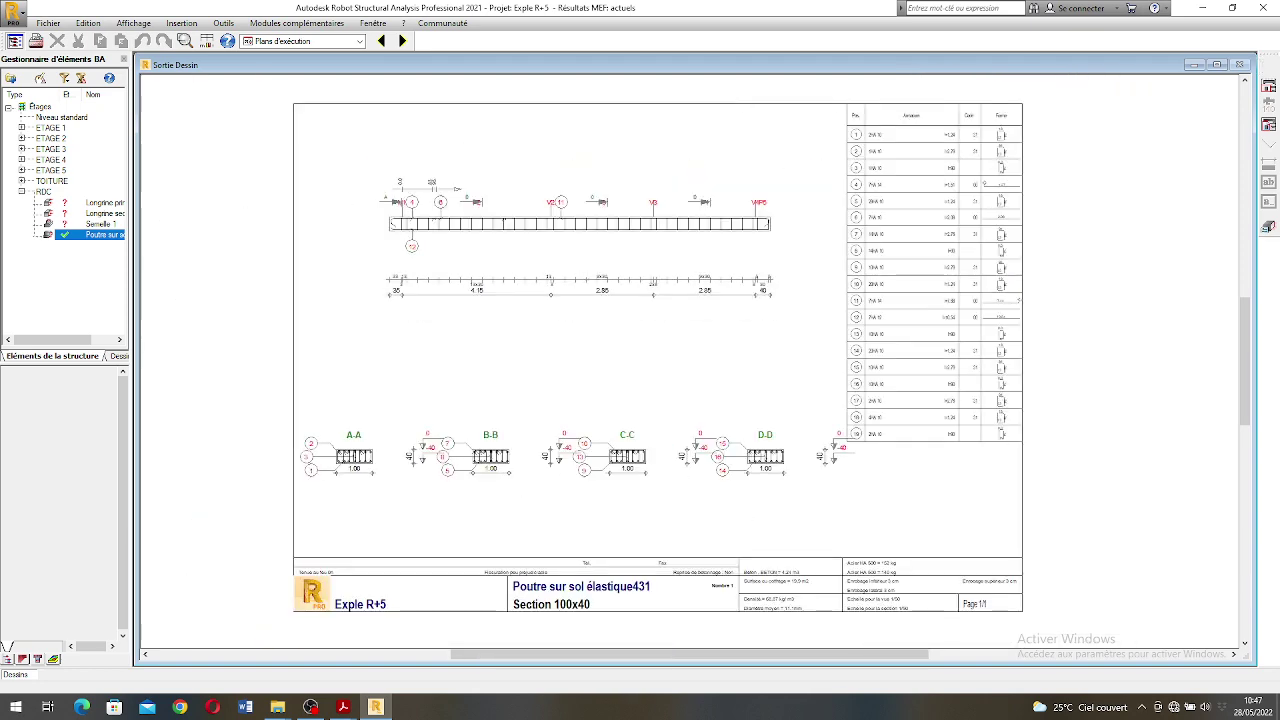
right_click(104, 226)
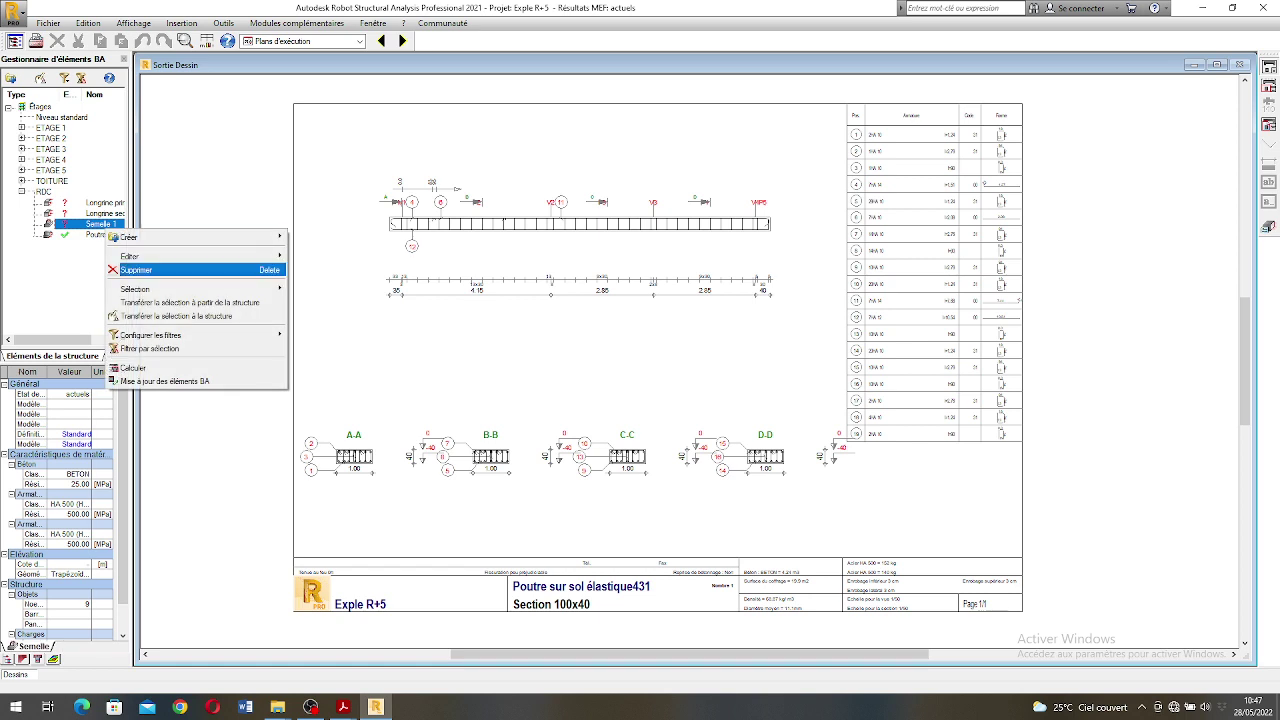
click(95, 234)
right_click(92, 234)
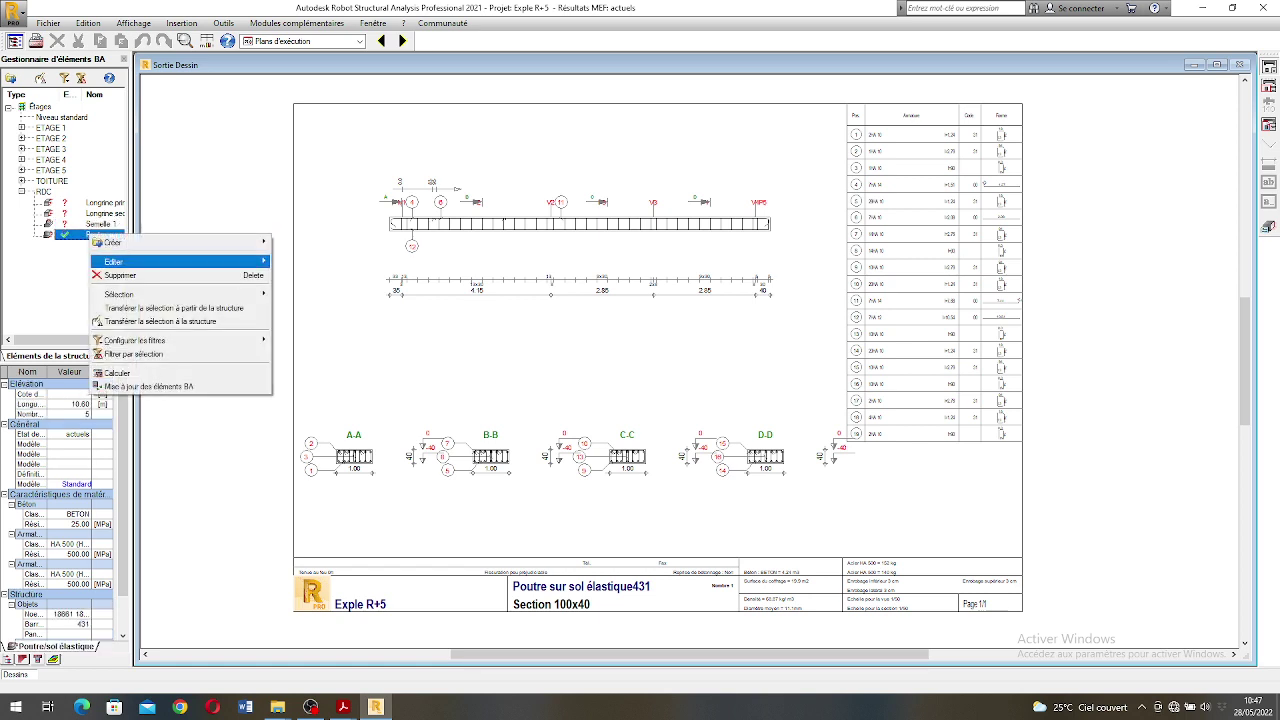
mouse_move(150, 261)
click(306, 303)
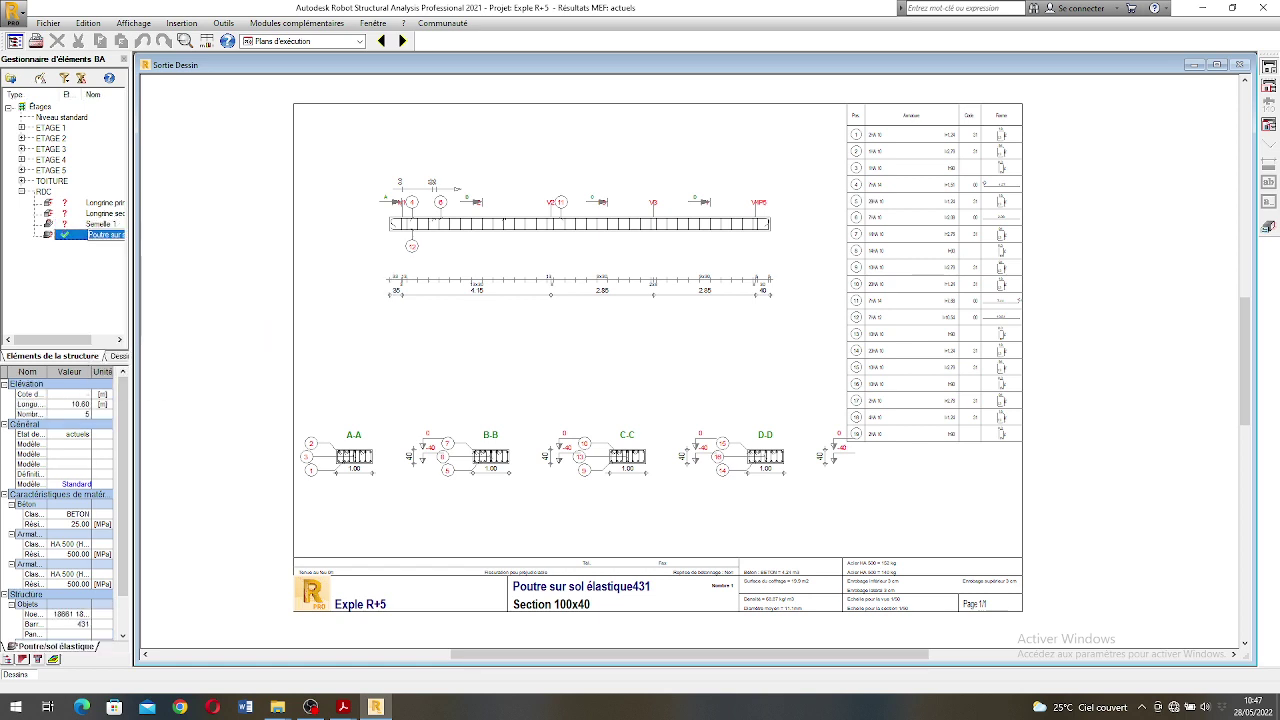
text(Semelle fila)
key(Return)
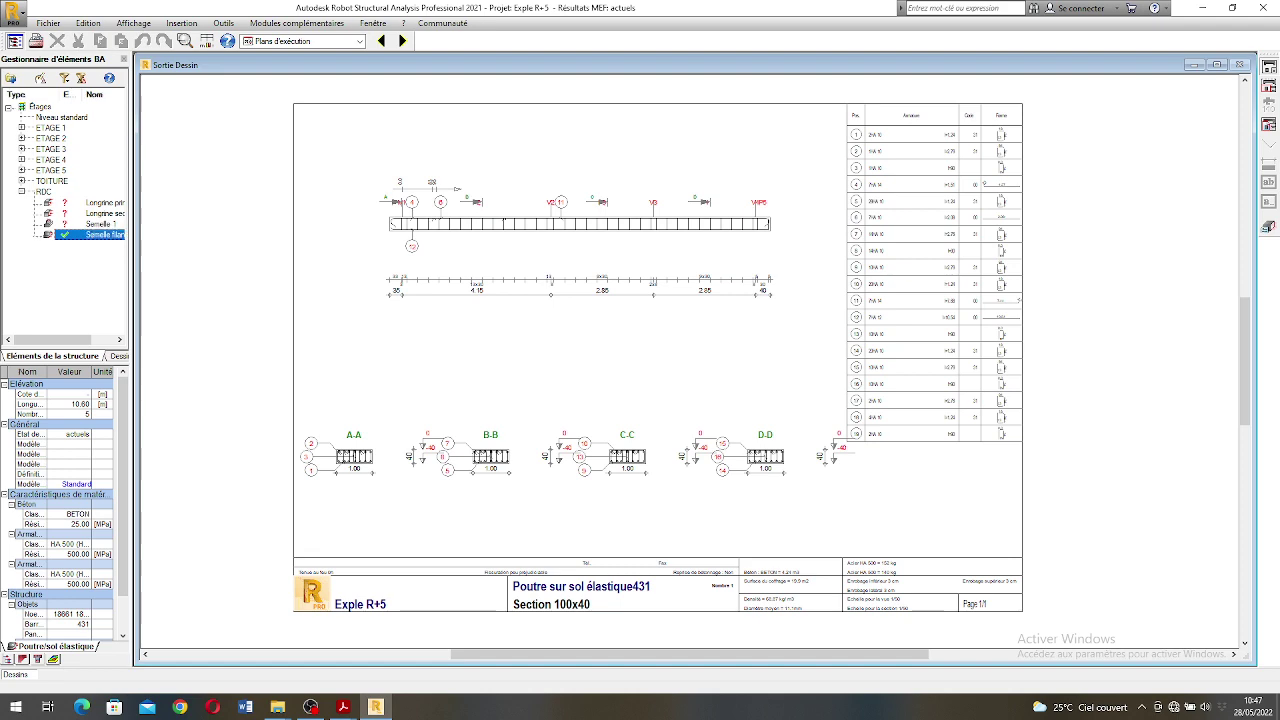
- Return to the footing module, regenerate the execution drawing with the footing's new name, and close the drawing output
click(1269, 227)
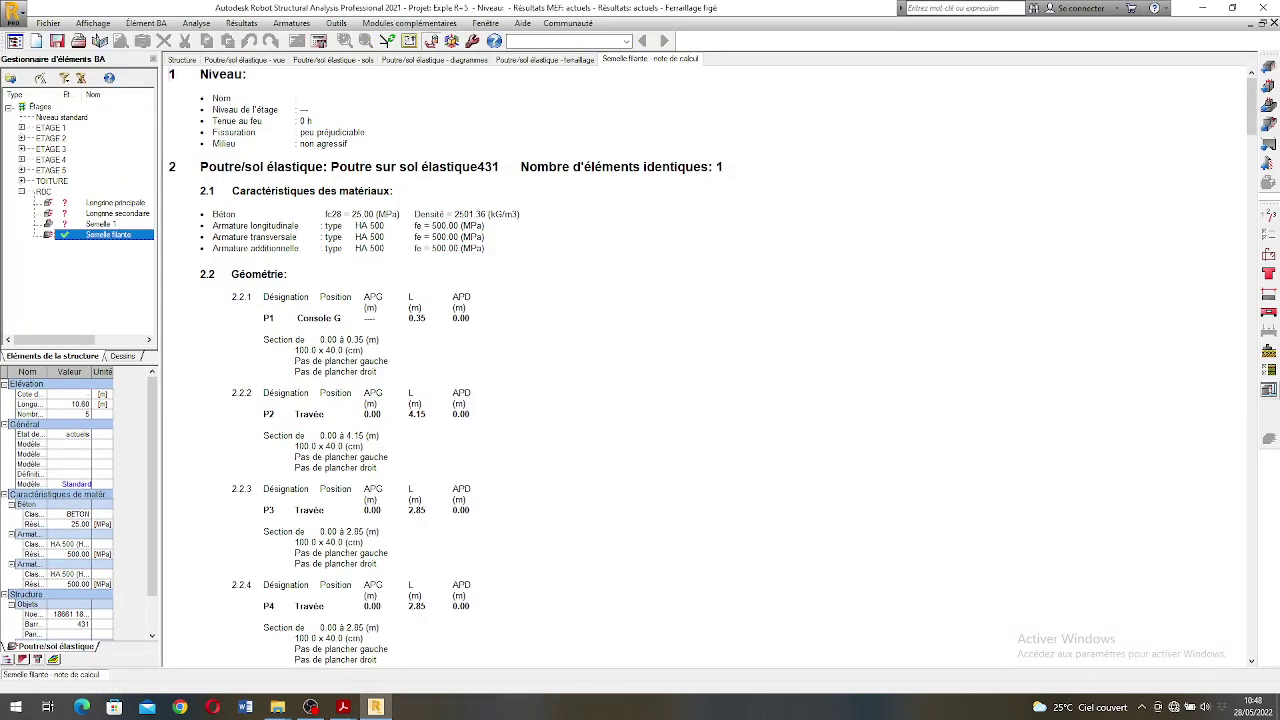
click(1268, 390)
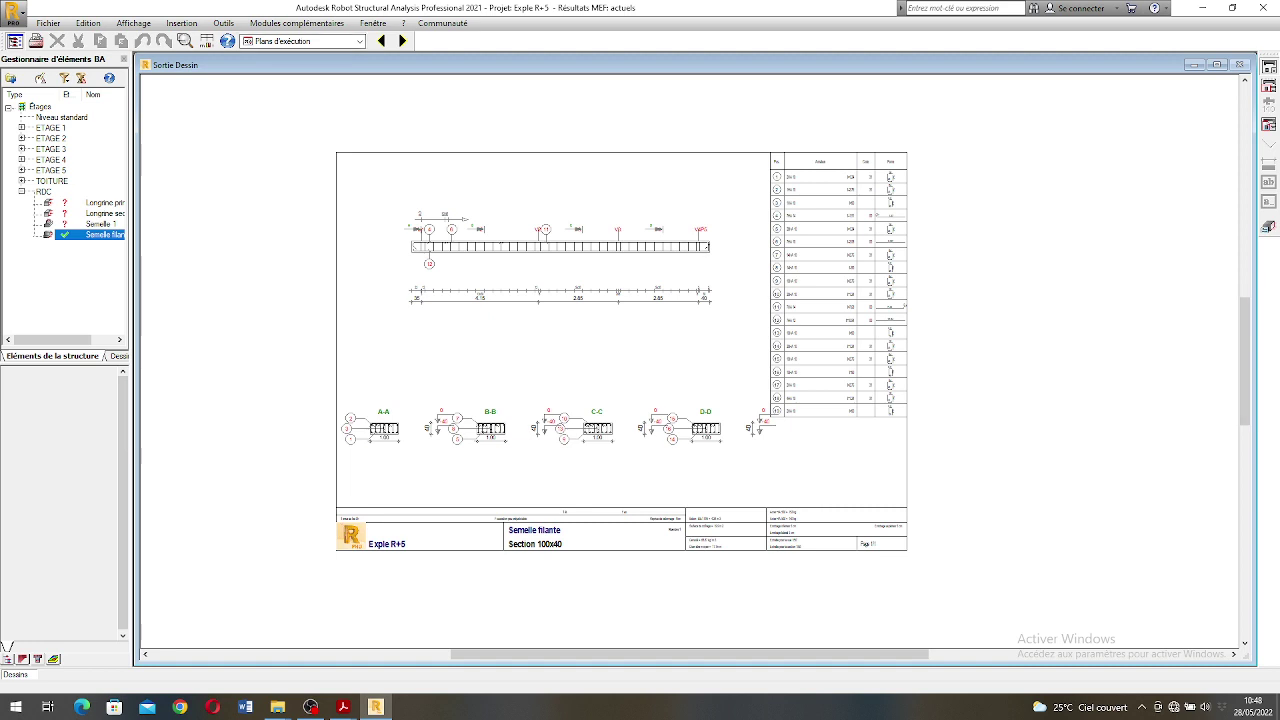
click(1240, 65)
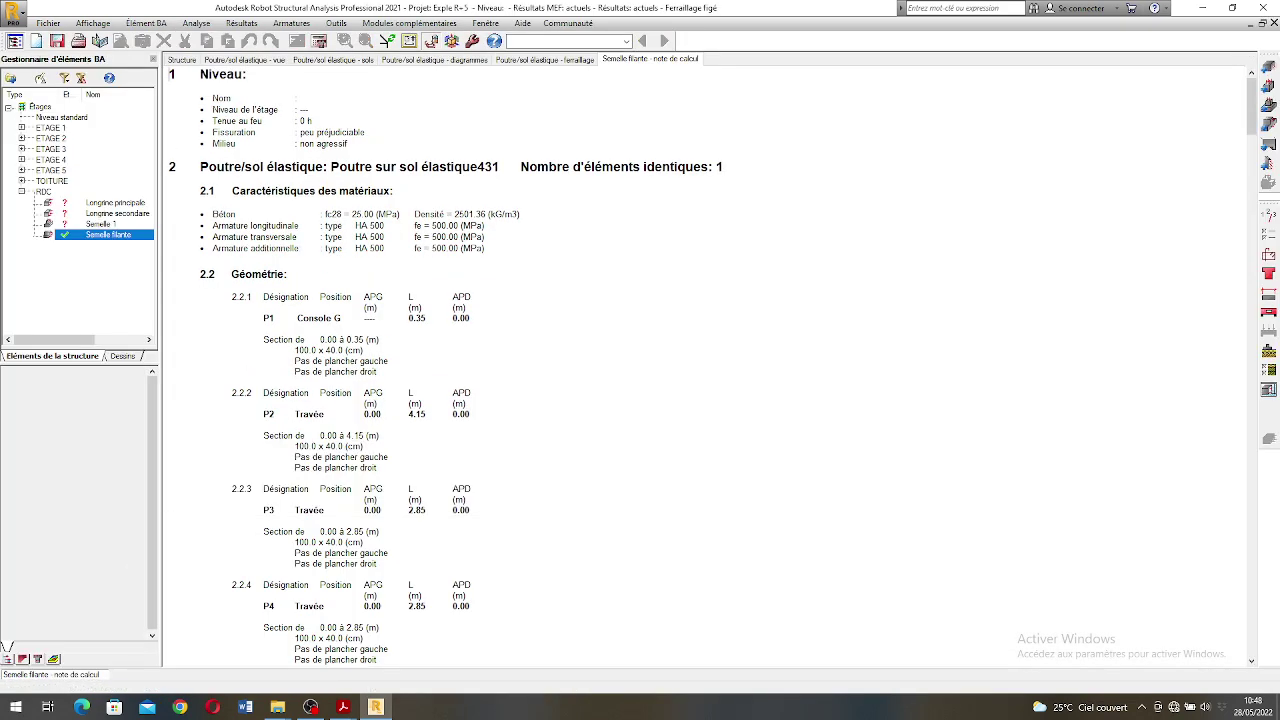
- Review the footing's ELU bending moment and shear force diagrams and its soil profile
click(434, 59)
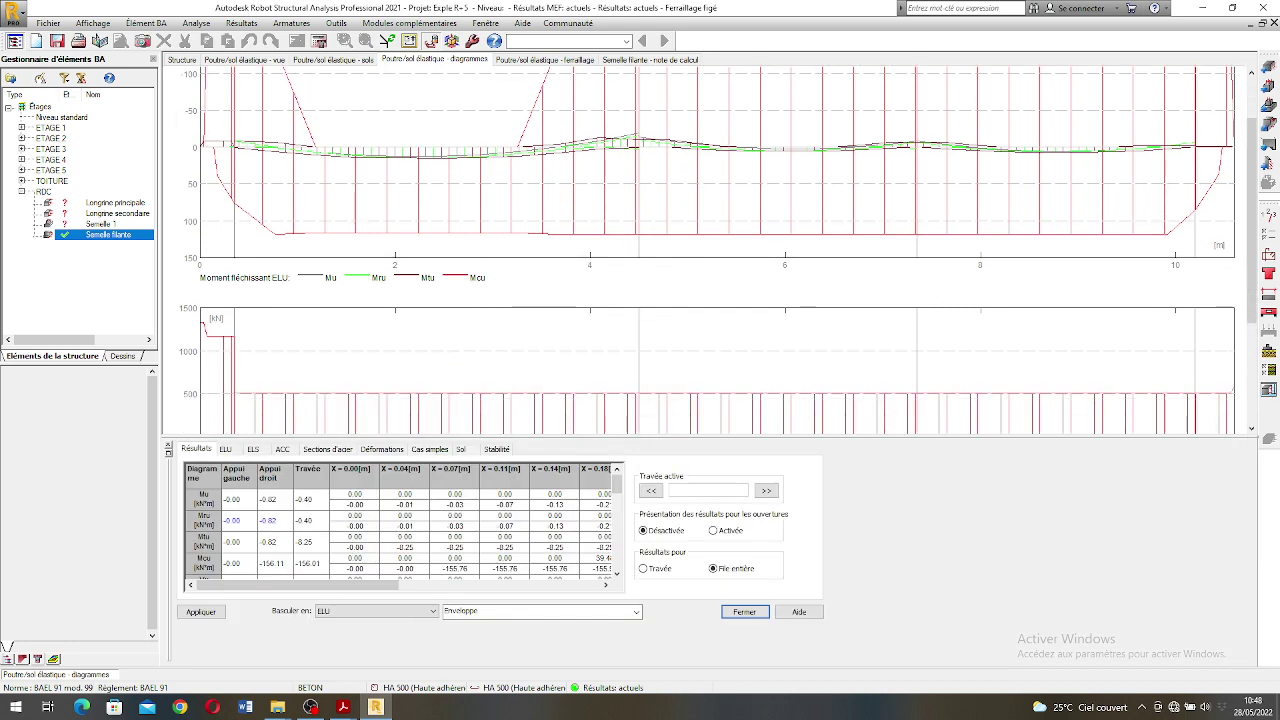
scroll(550, 290, down, 1)
scroll(407, 275, down, 3)
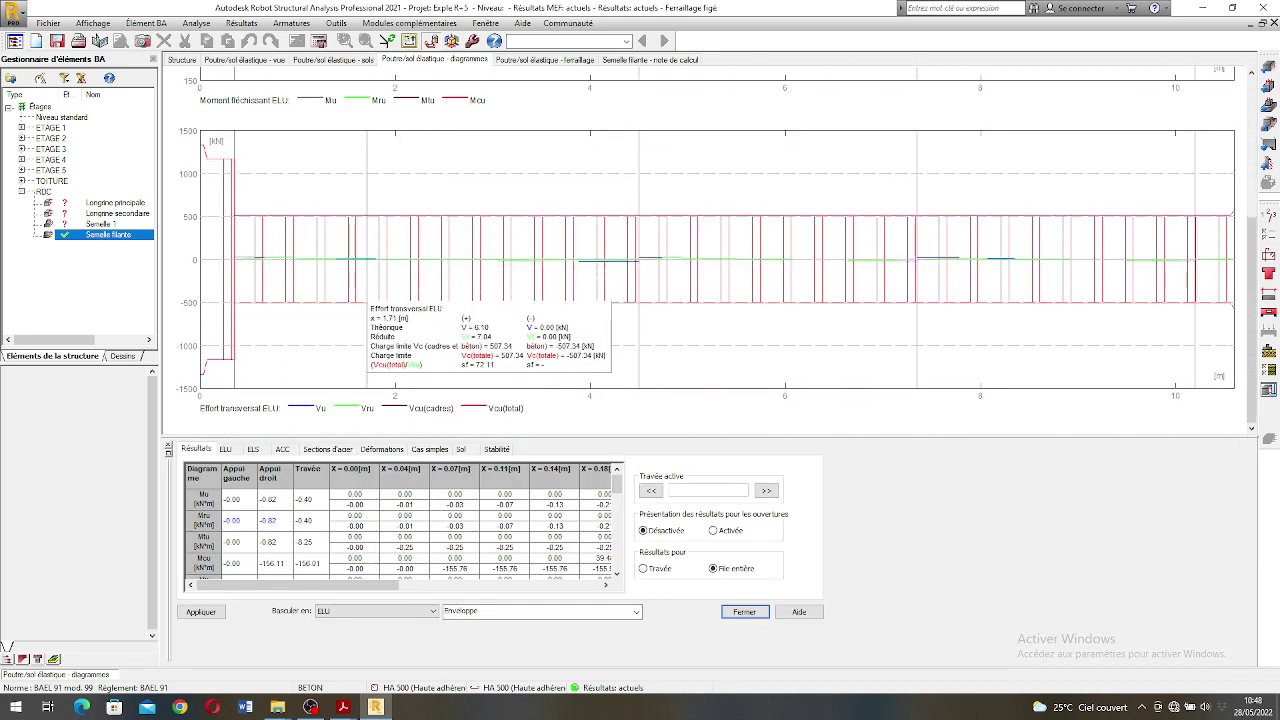
scroll(461, 302, up, 2)
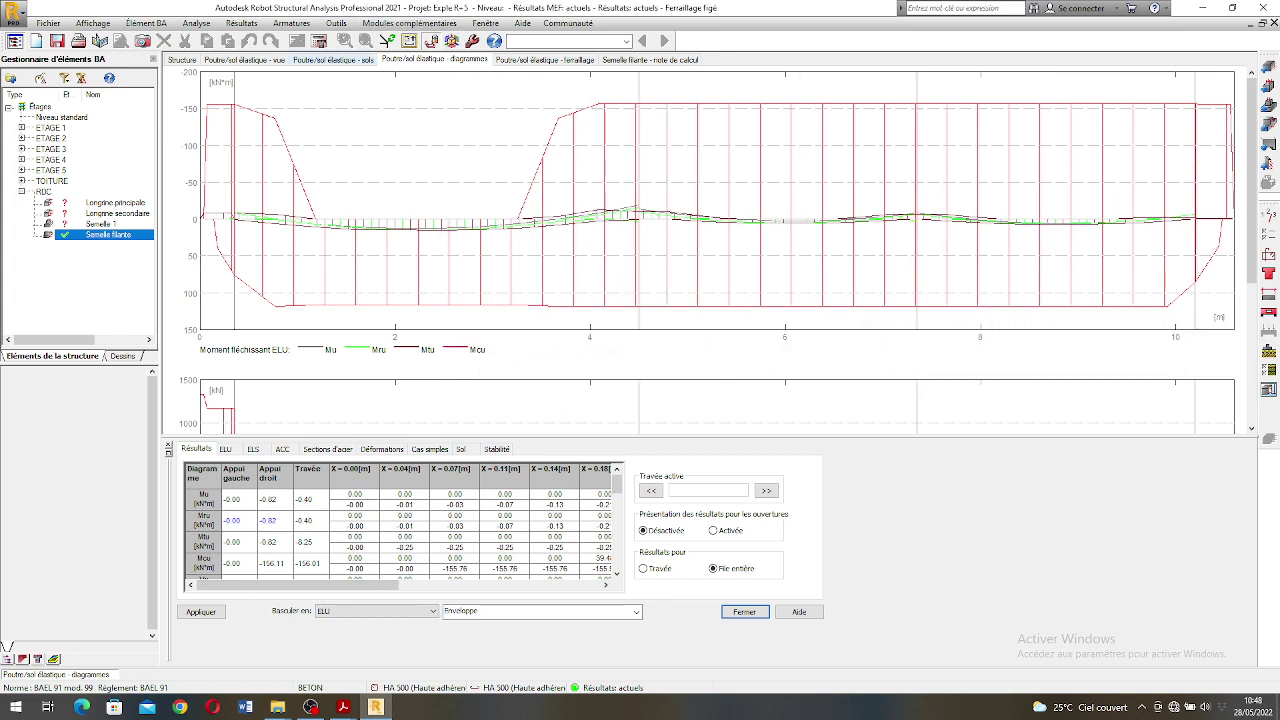
click(333, 60)
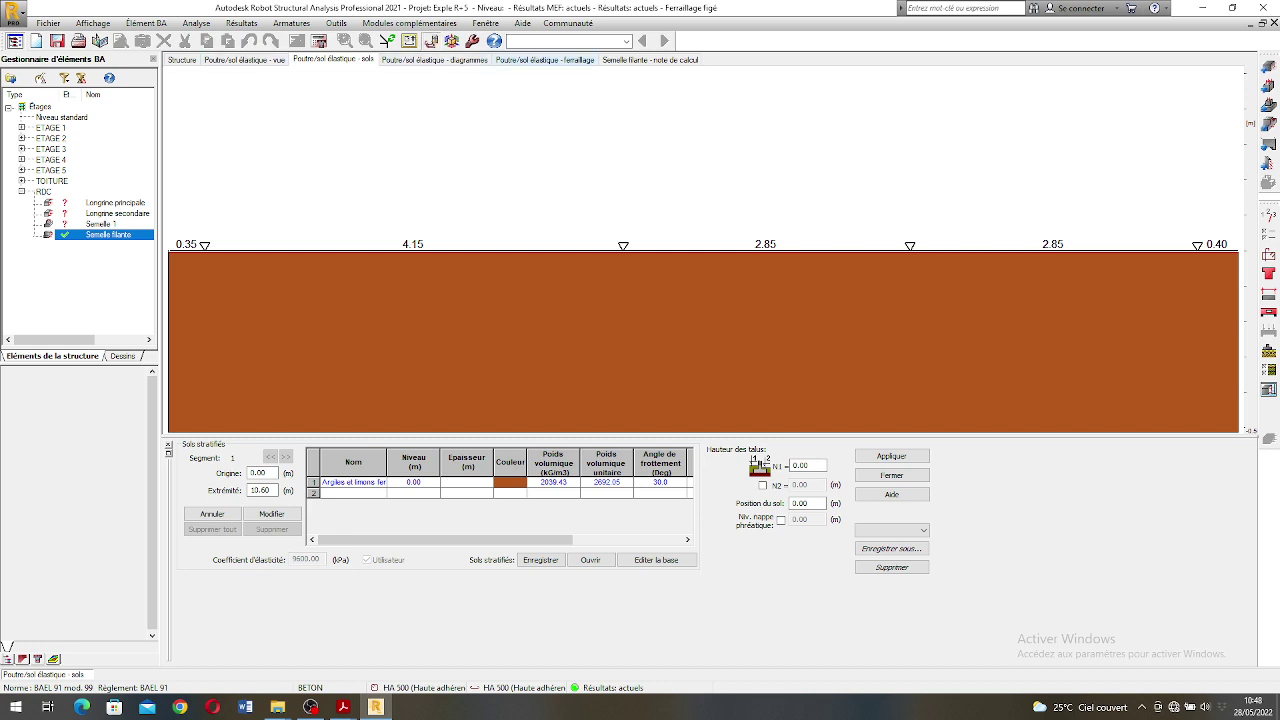
- Examine the stirrups and longitudinal bars in the footing's main reinforcement view, rotating the model in 3D
click(545, 60)
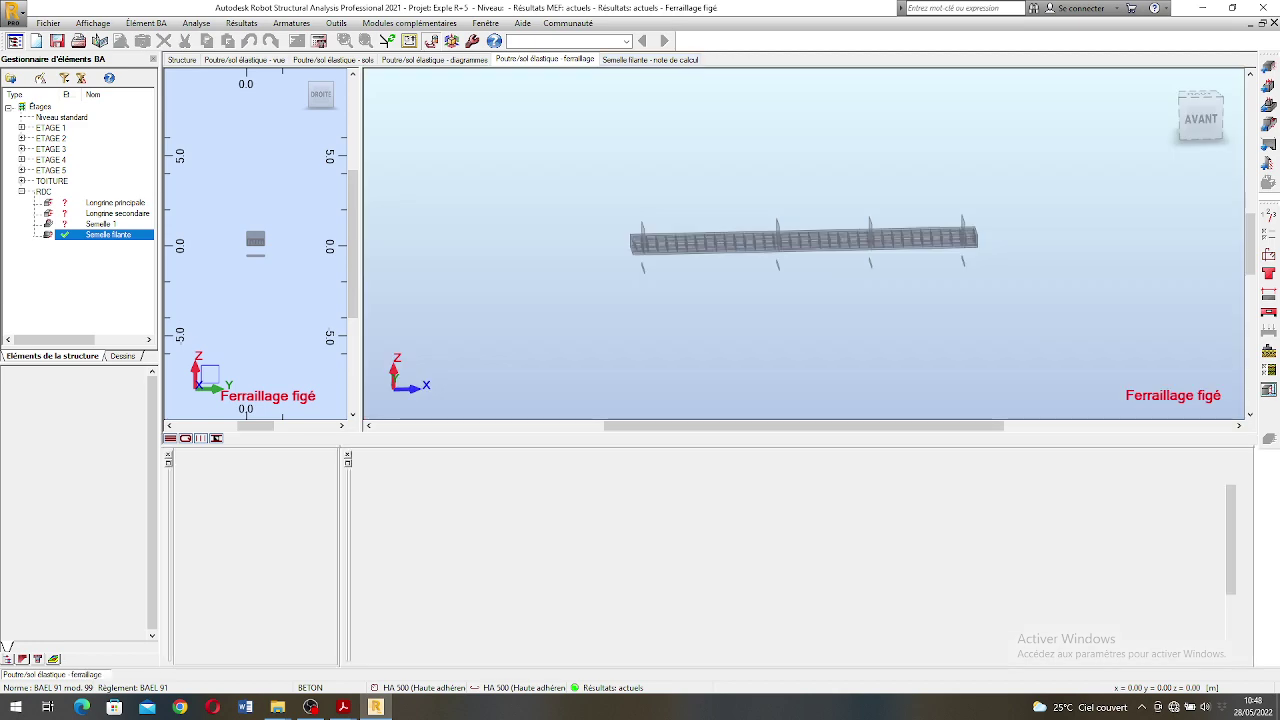
right_click(647, 298)
mouse_move(700, 324)
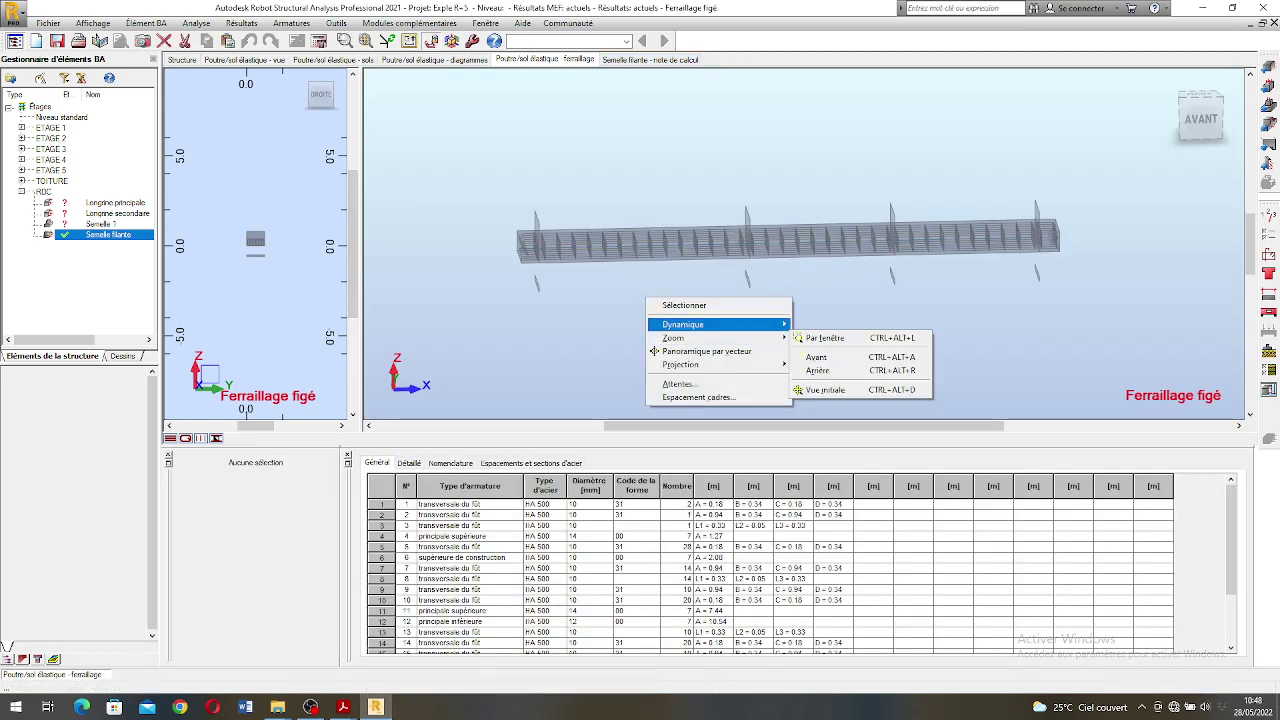
click(840, 338)
drag(835, 330, 952, 254)
scroll(865, 375, up, 4)
scroll(562, 268, up, 4)
drag(562, 268, 430, 250)
scroll(568, 252, up, 2)
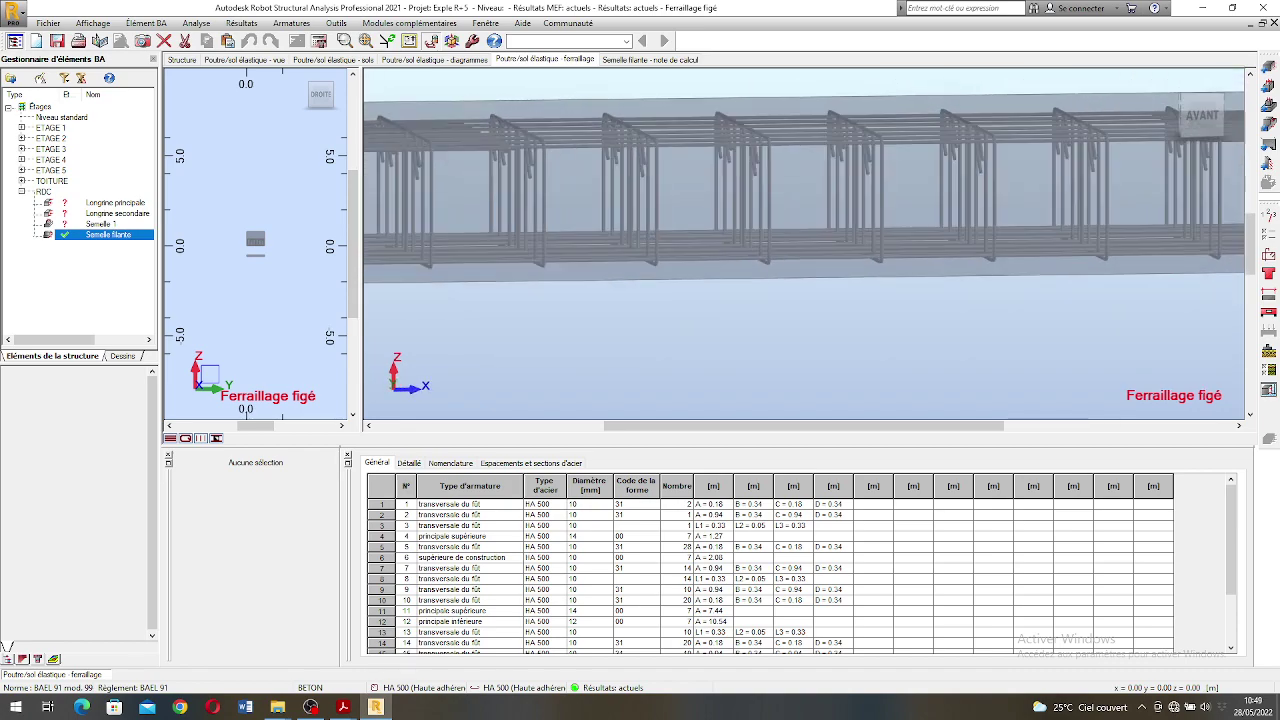
scroll(804, 240, down, 4)
shift+middle_drag(825, 232, 712, 228)
scroll(752, 240, up, 3)
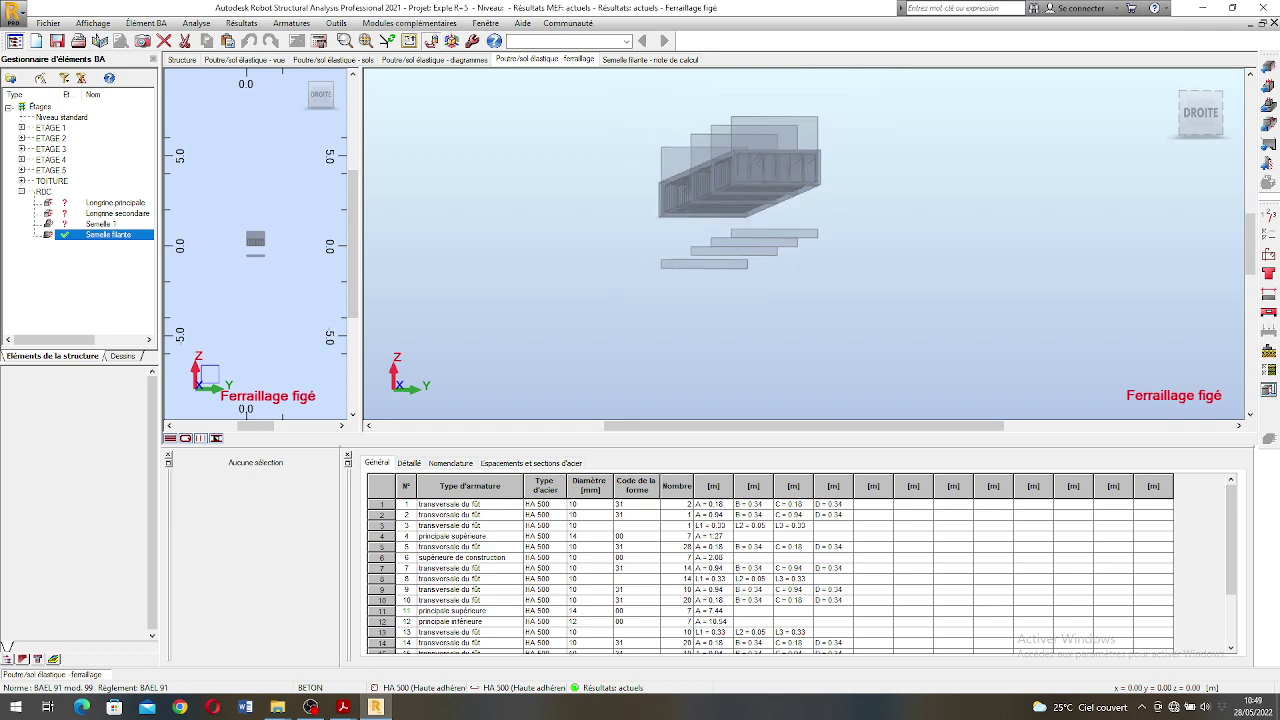
shift+middle_drag(790, 240, 835, 254)
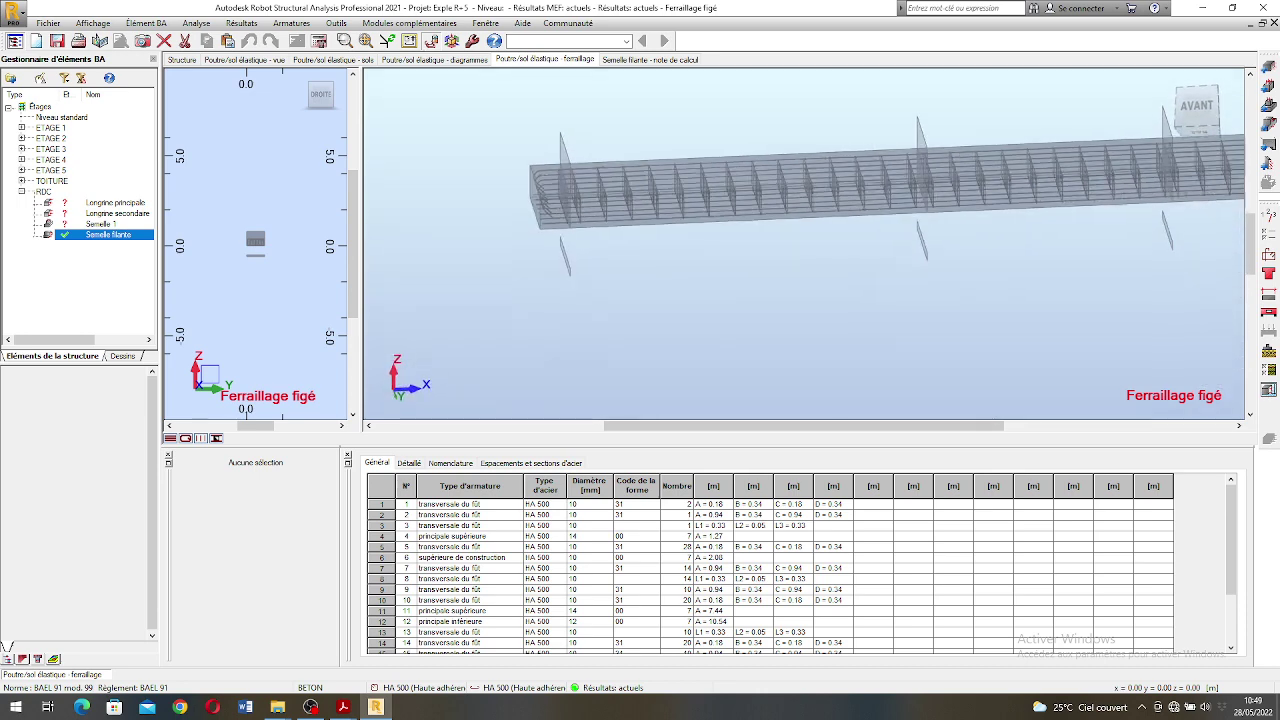
- Widen the footing's cross-section view and inspect the reinforcement cage there in 3D from its end
scroll(234, 231, up, 1)
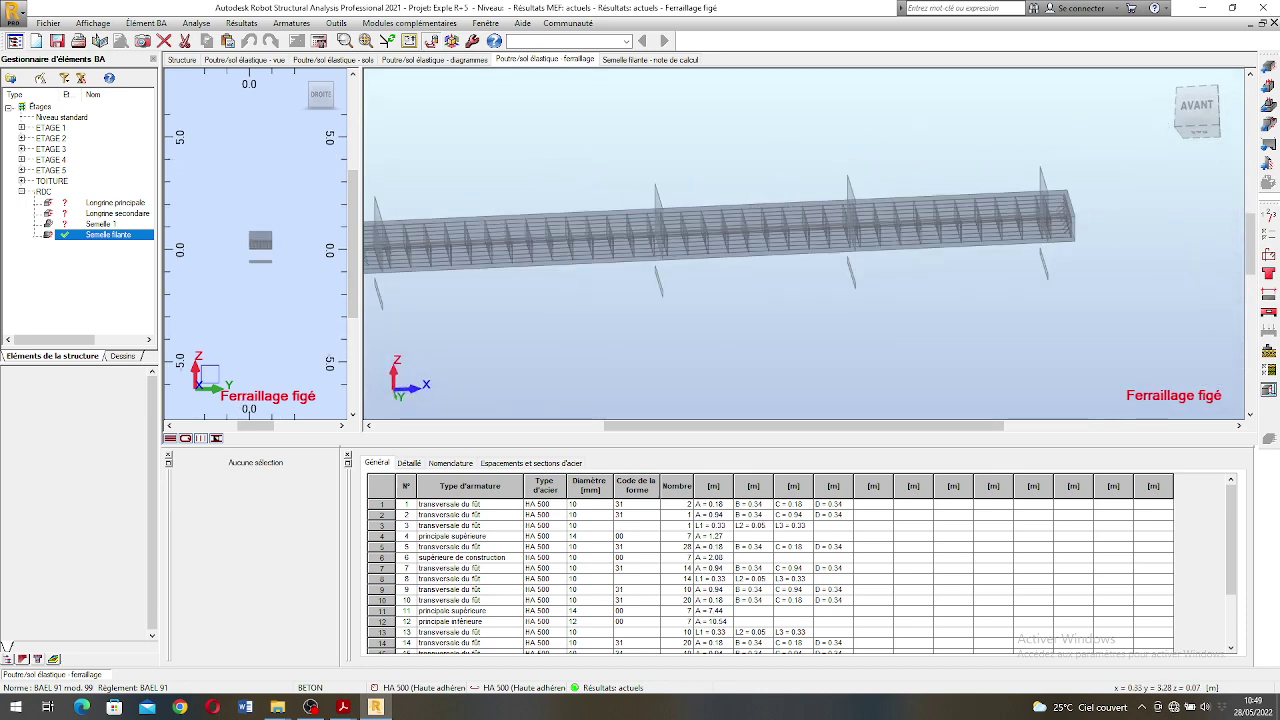
scroll(260, 250, up, 5)
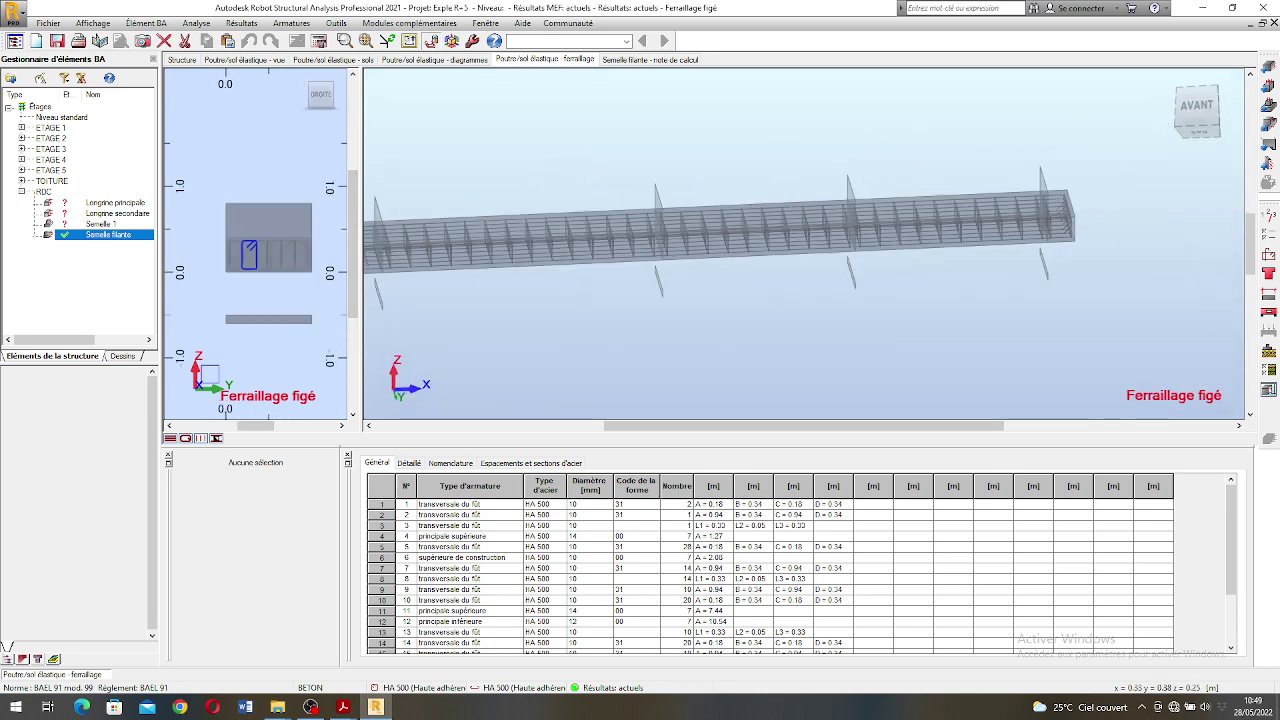
scroll(260, 250, up, 2)
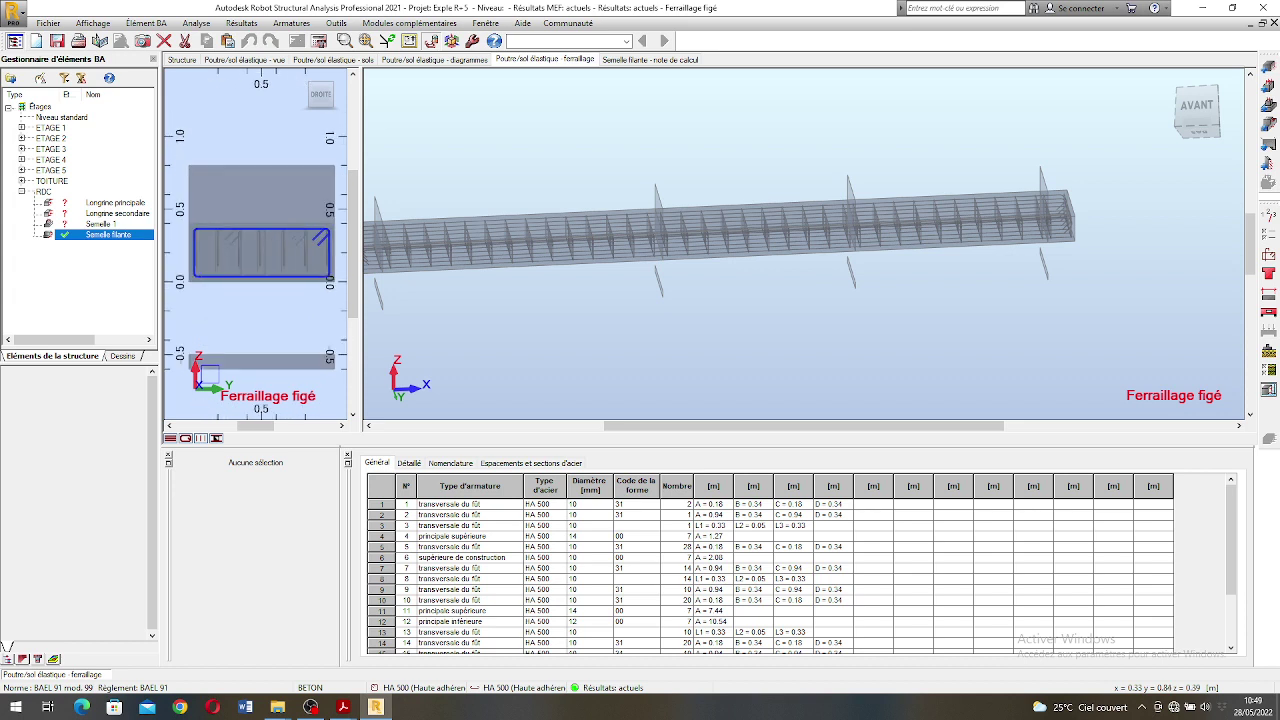
drag(363, 240, 498, 246)
right_click(269, 315)
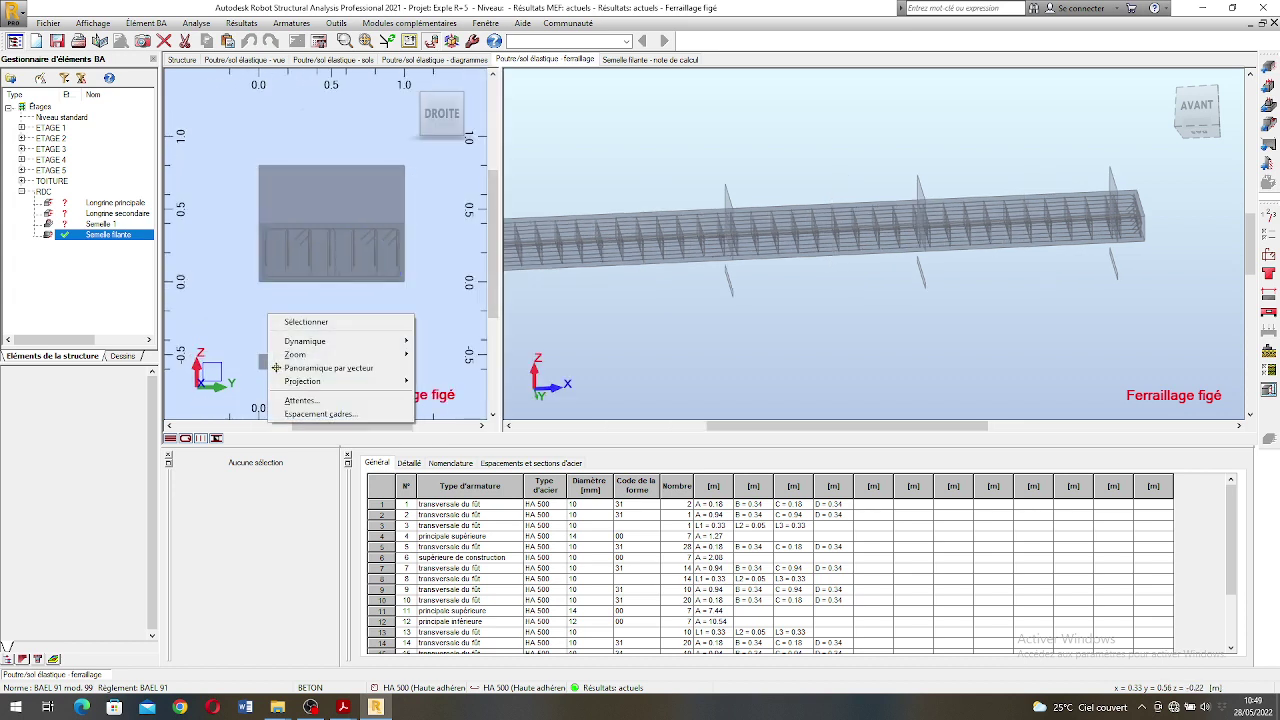
mouse_move(305, 341)
click(449, 355)
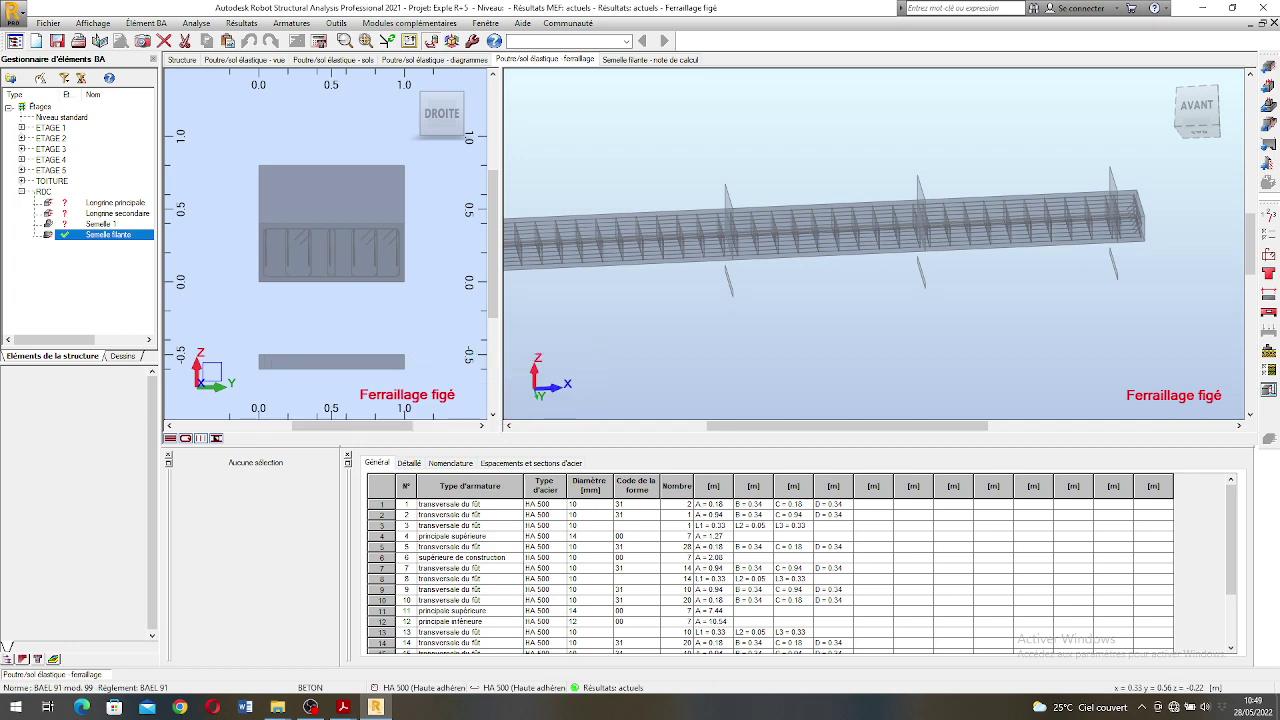
drag(340, 314, 326, 324)
scroll(326, 290, up, 4)
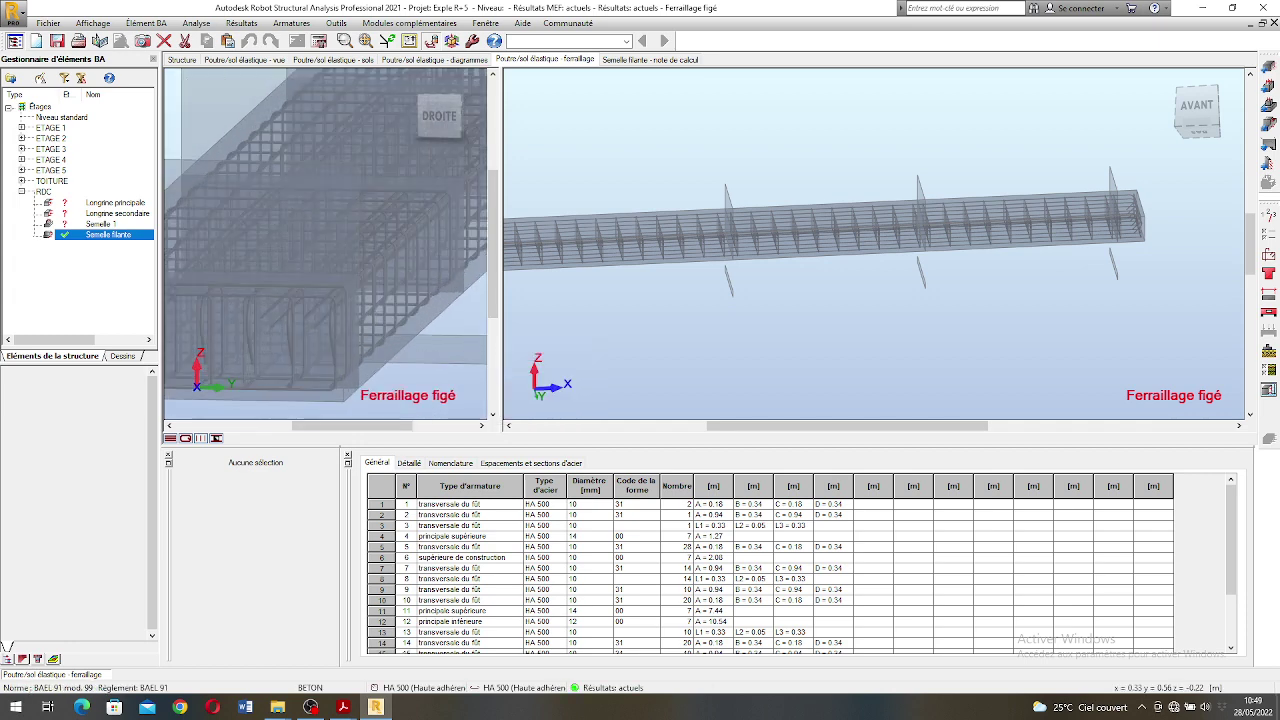
scroll(326, 290, down, 1)
scroll(326, 290, up, 2)
drag(326, 290, 316, 274)
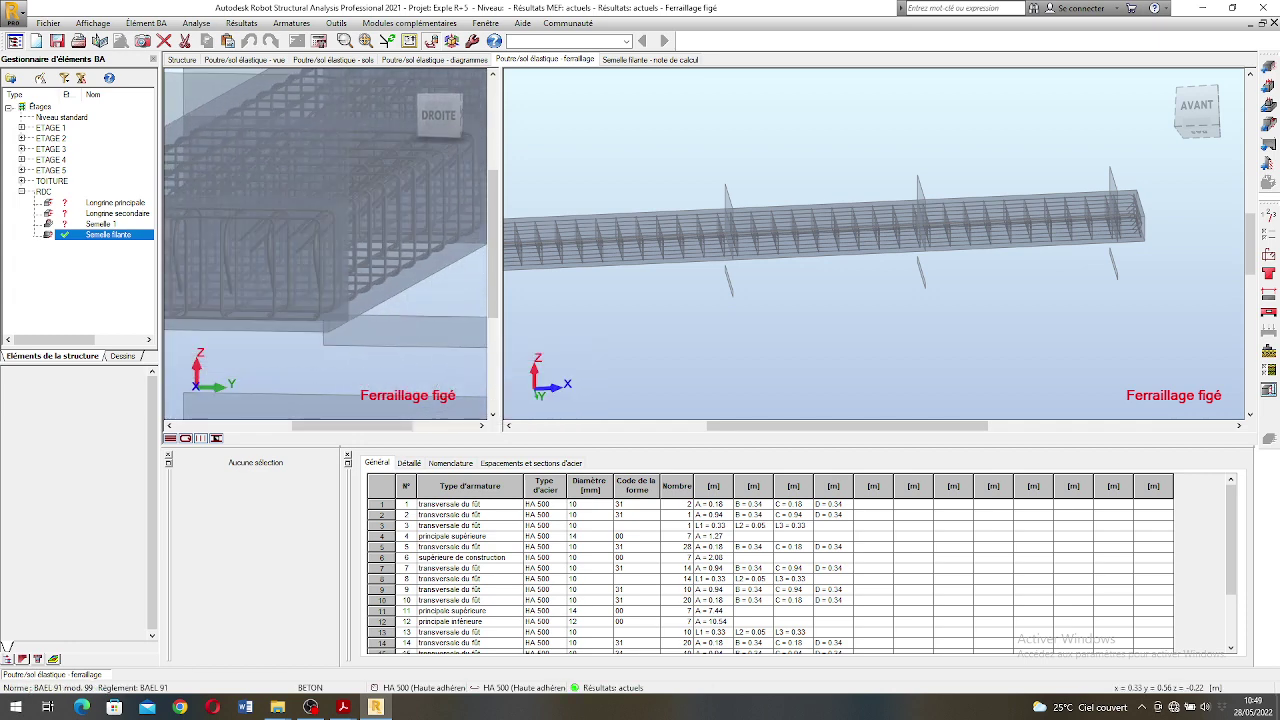
scroll(326, 280, down, 1)
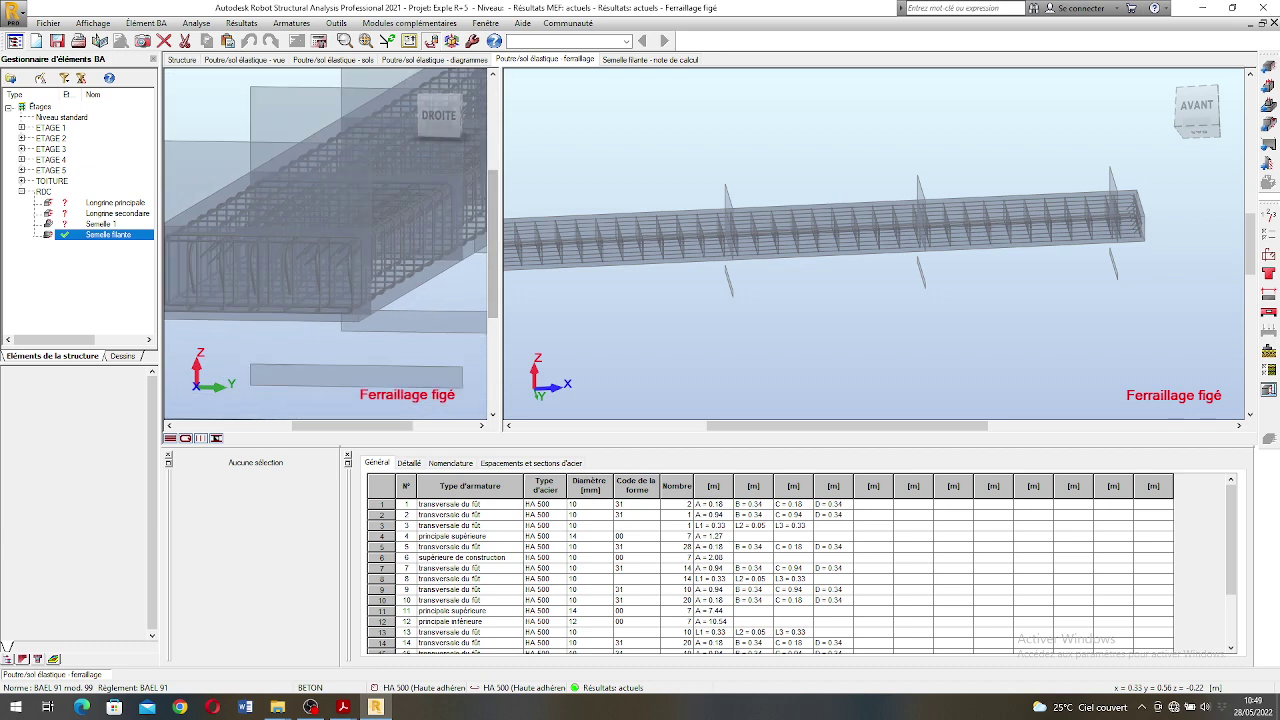
scroll(765, 250, down, 2)
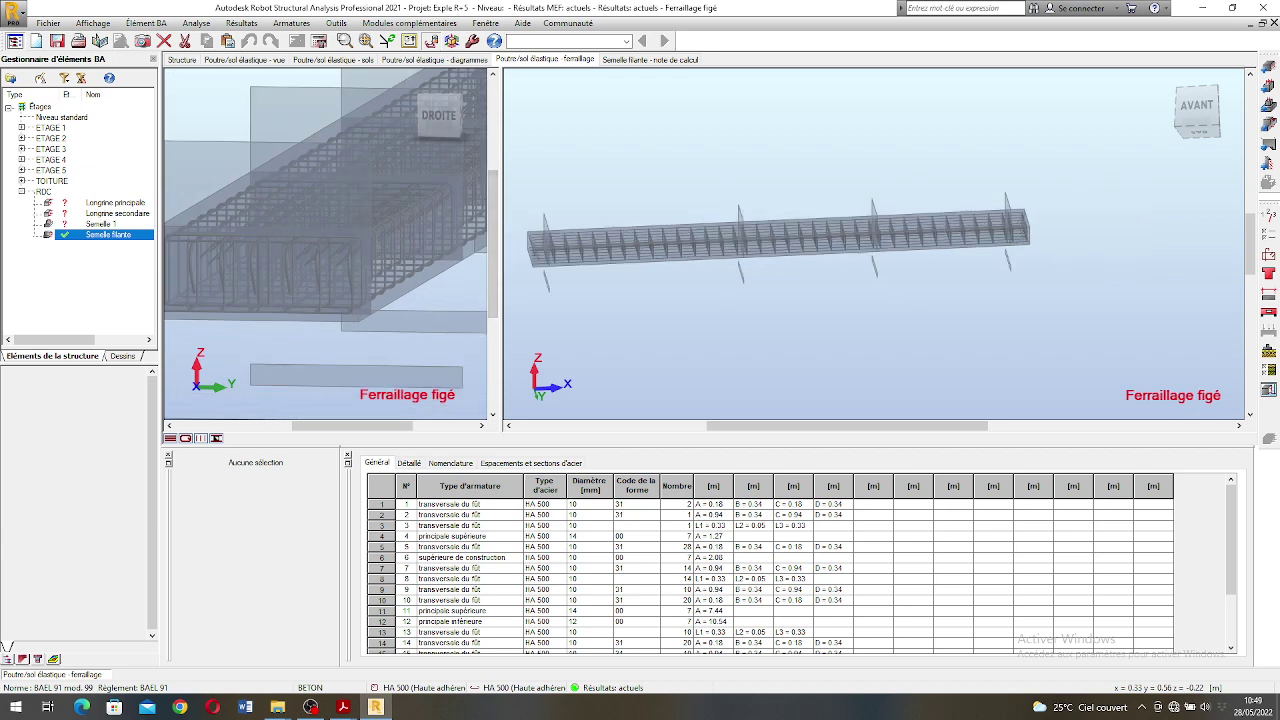